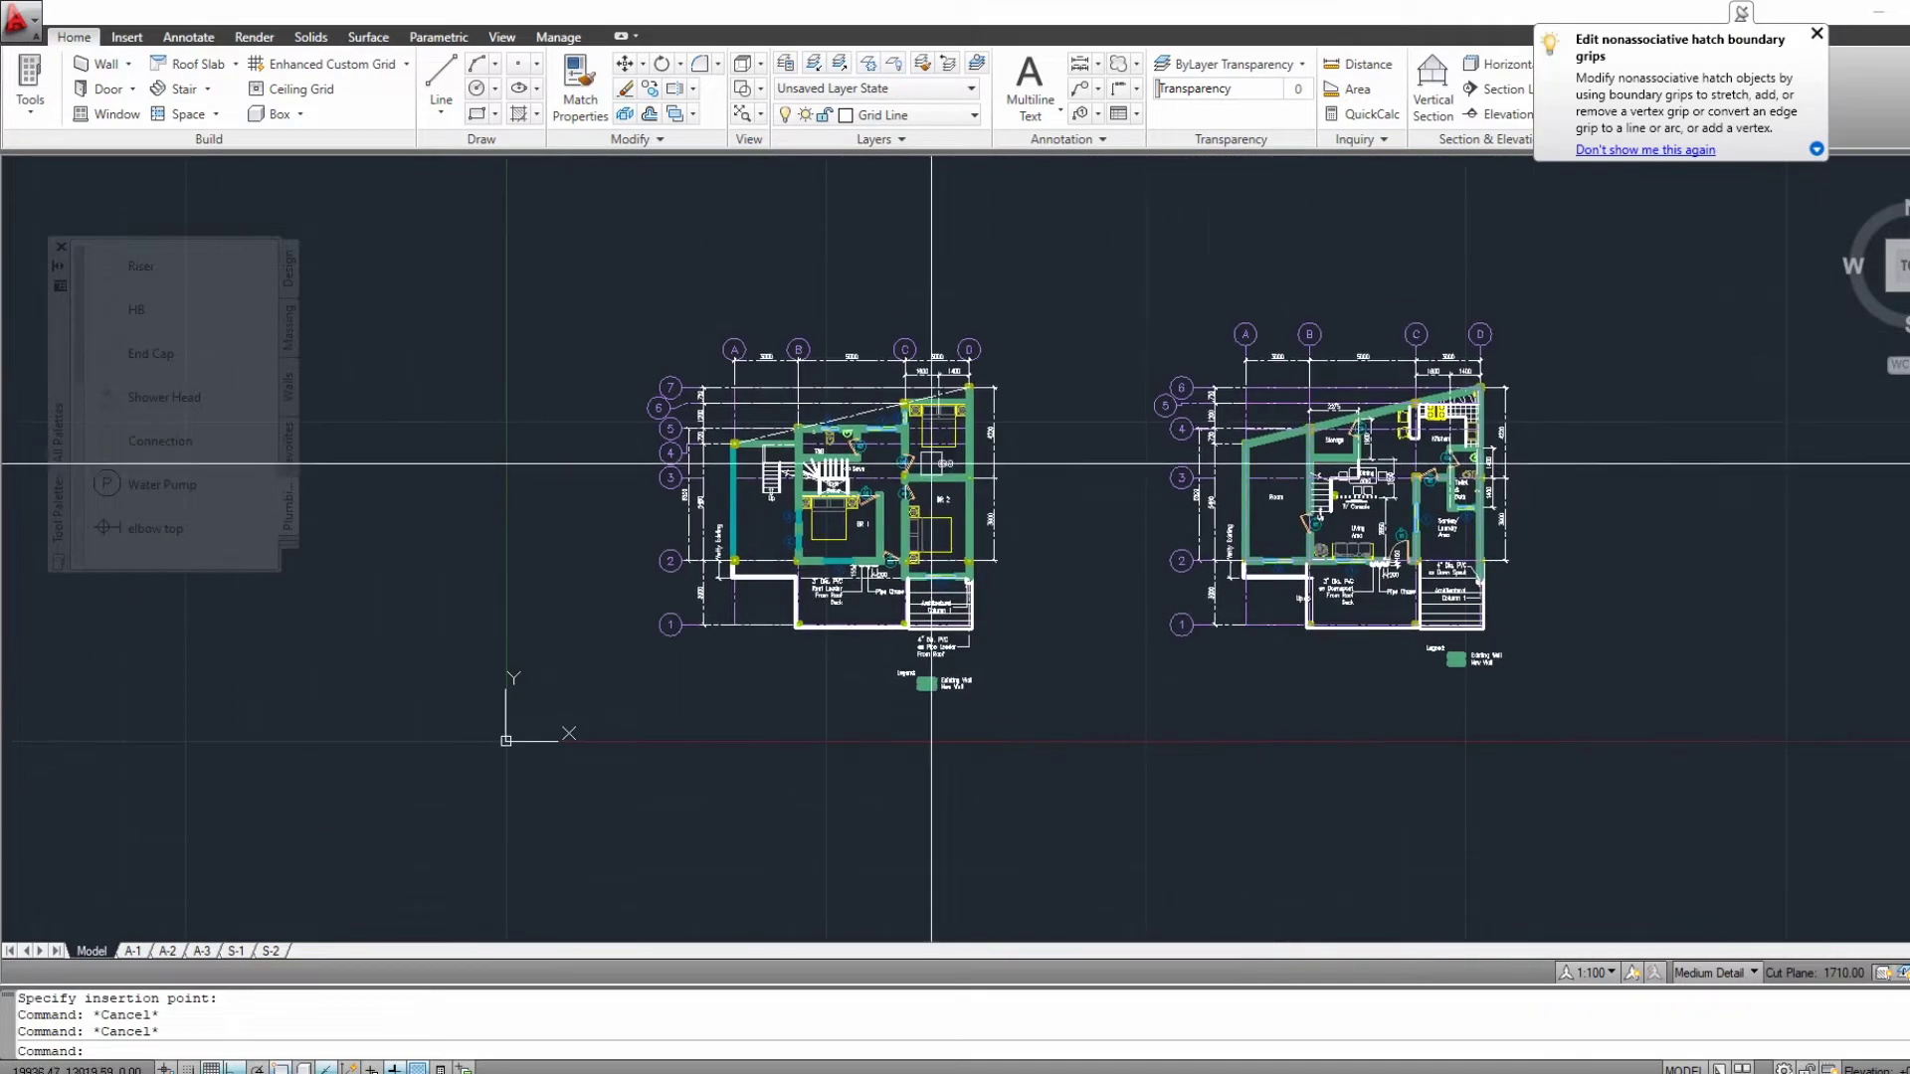
Drag a Door Schedule from the Favorites palette, window-select both plans, and place it above them.
middle_drag(887, 516, 974, 482)
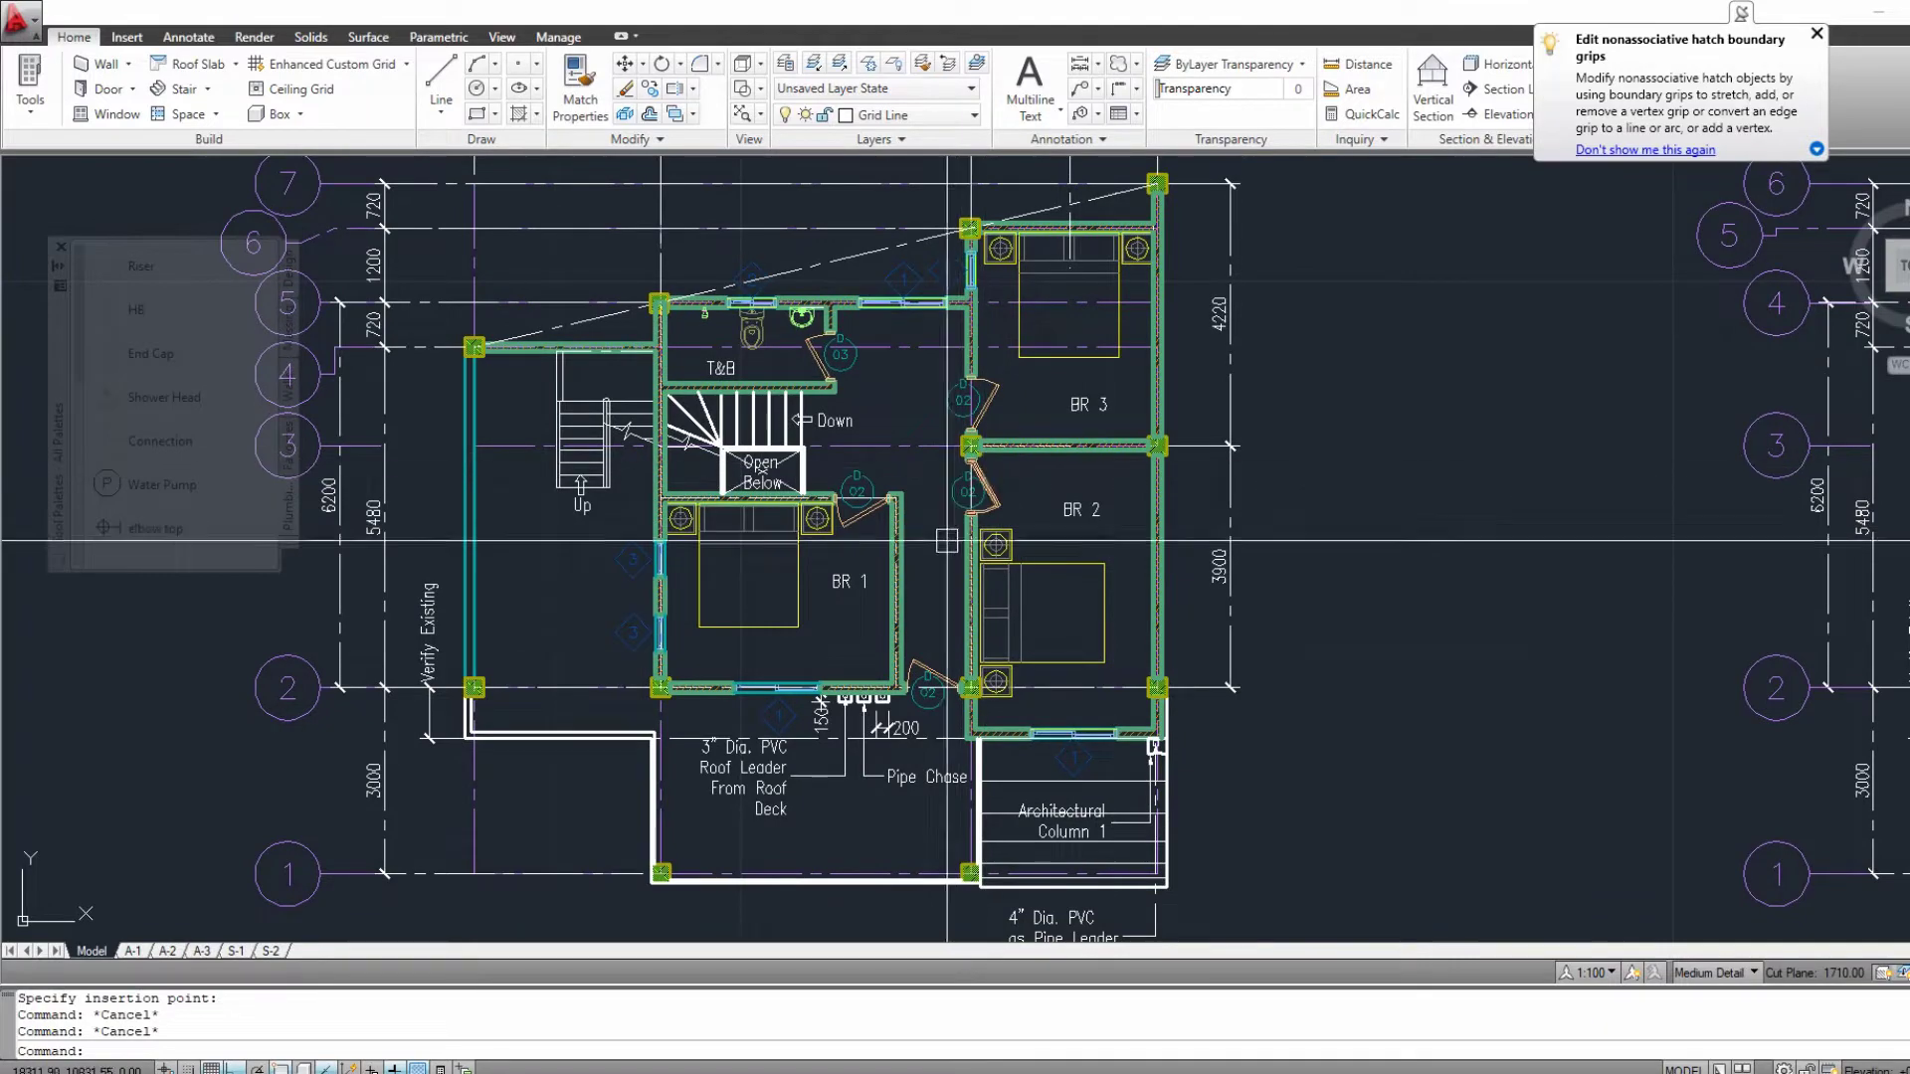
scroll(803, 687, up, 6)
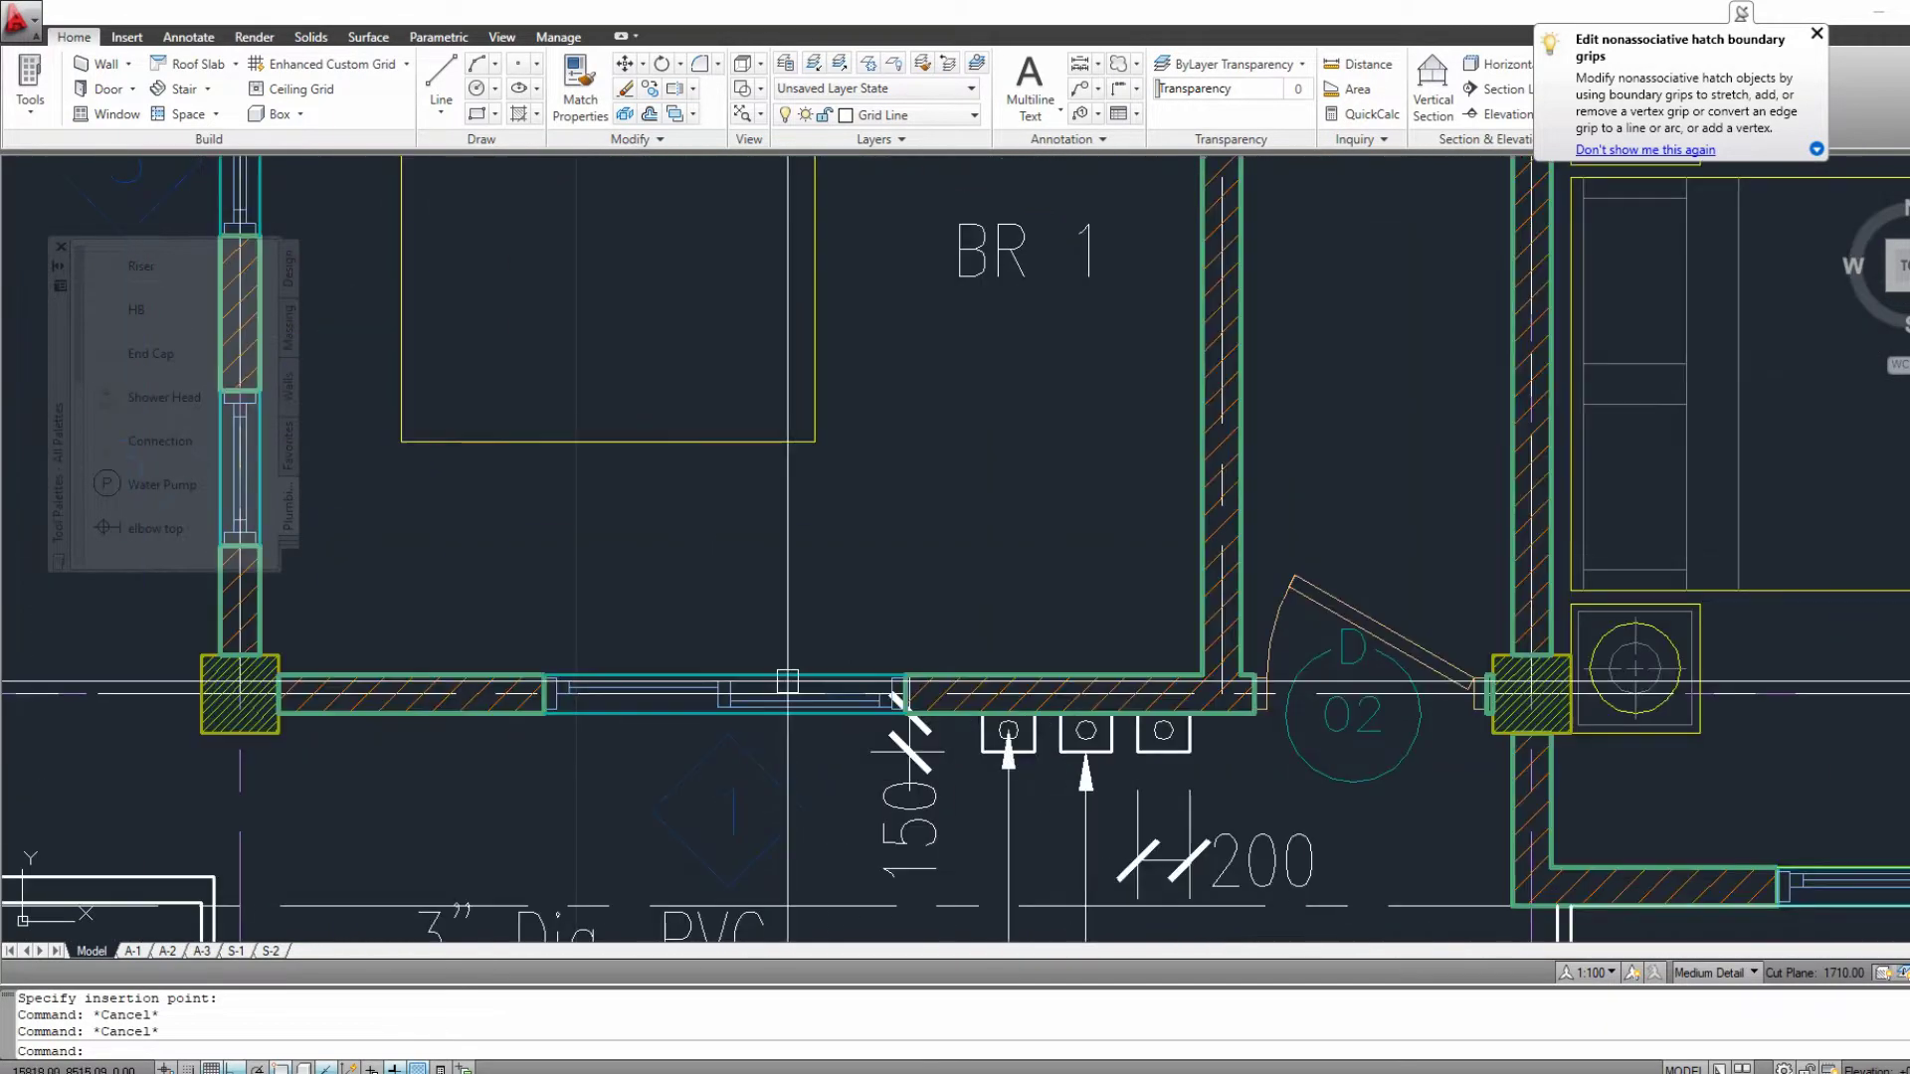
middle_drag(865, 610, 937, 541)
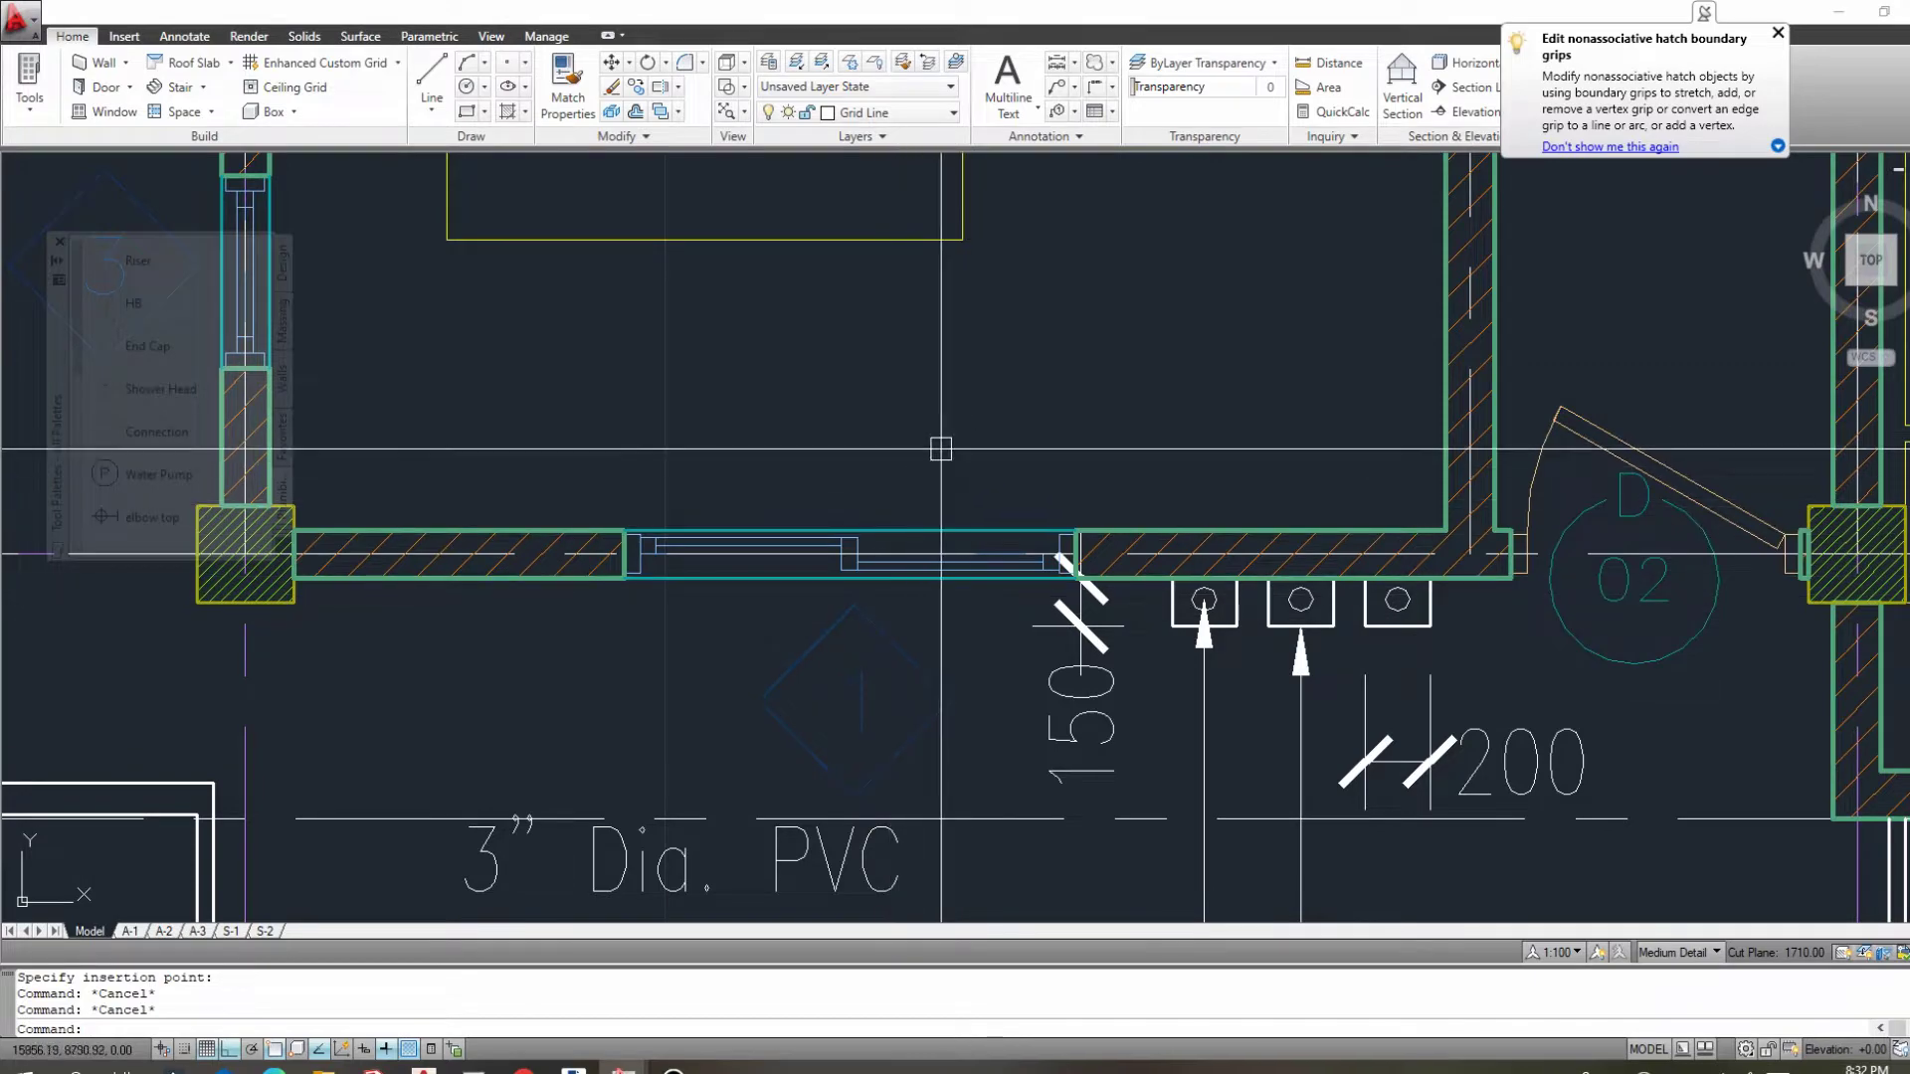
scroll(995, 517, down, 4)
scroll(998, 502, down, 5)
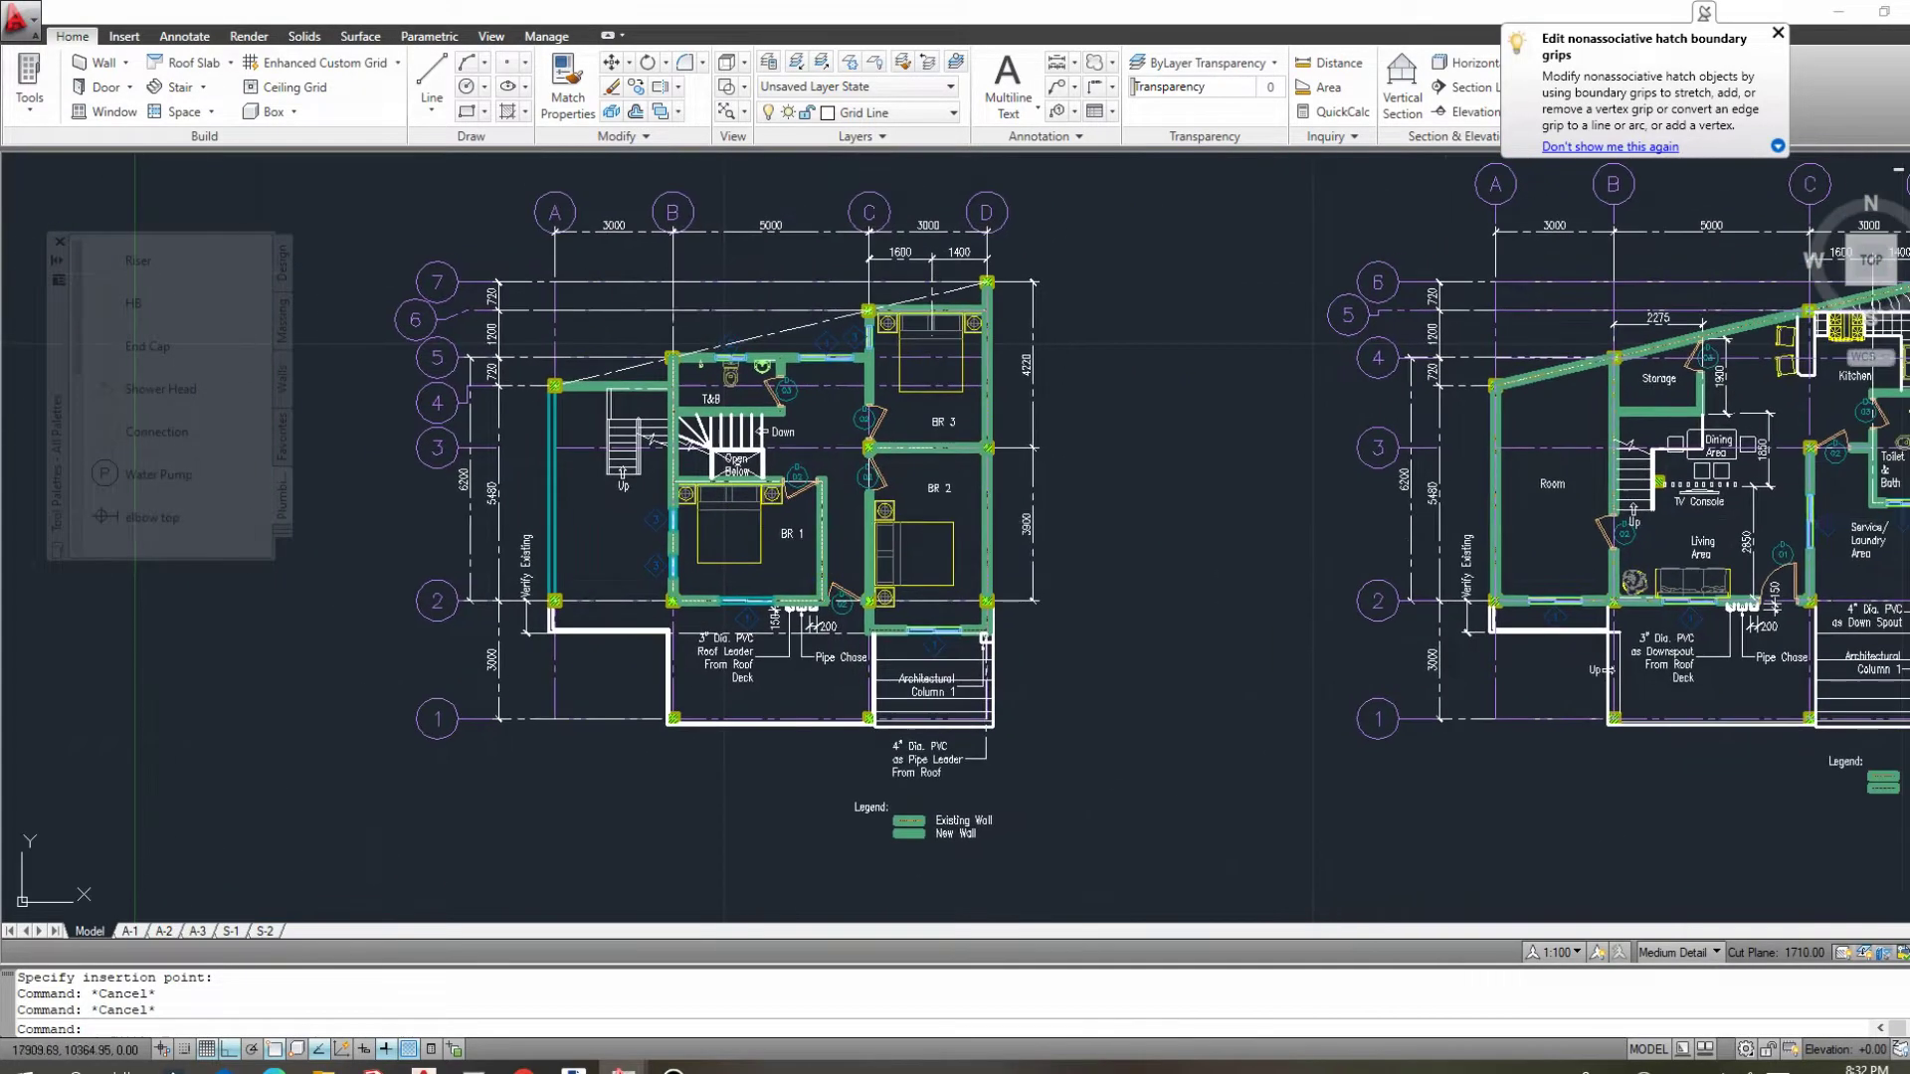
drag(84, 390, 95, 532)
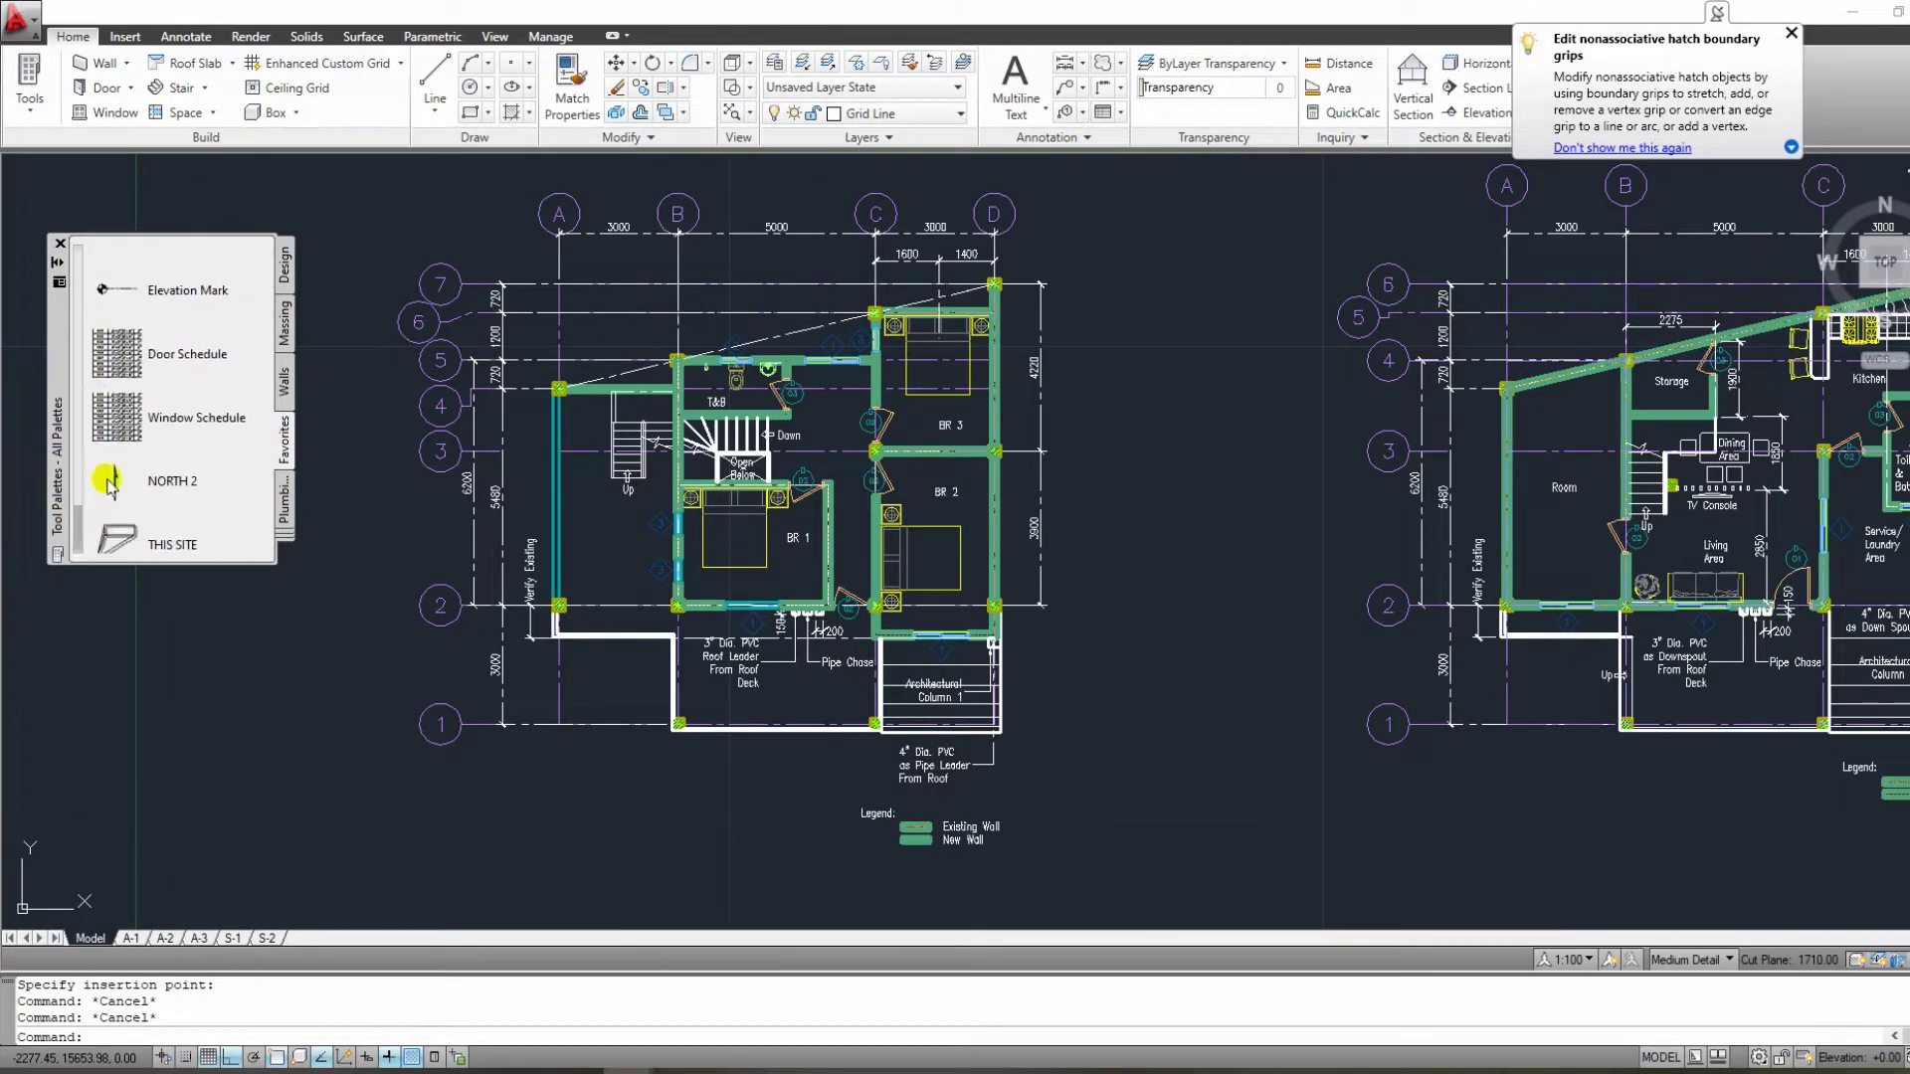
drag(368, 376, 370, 378)
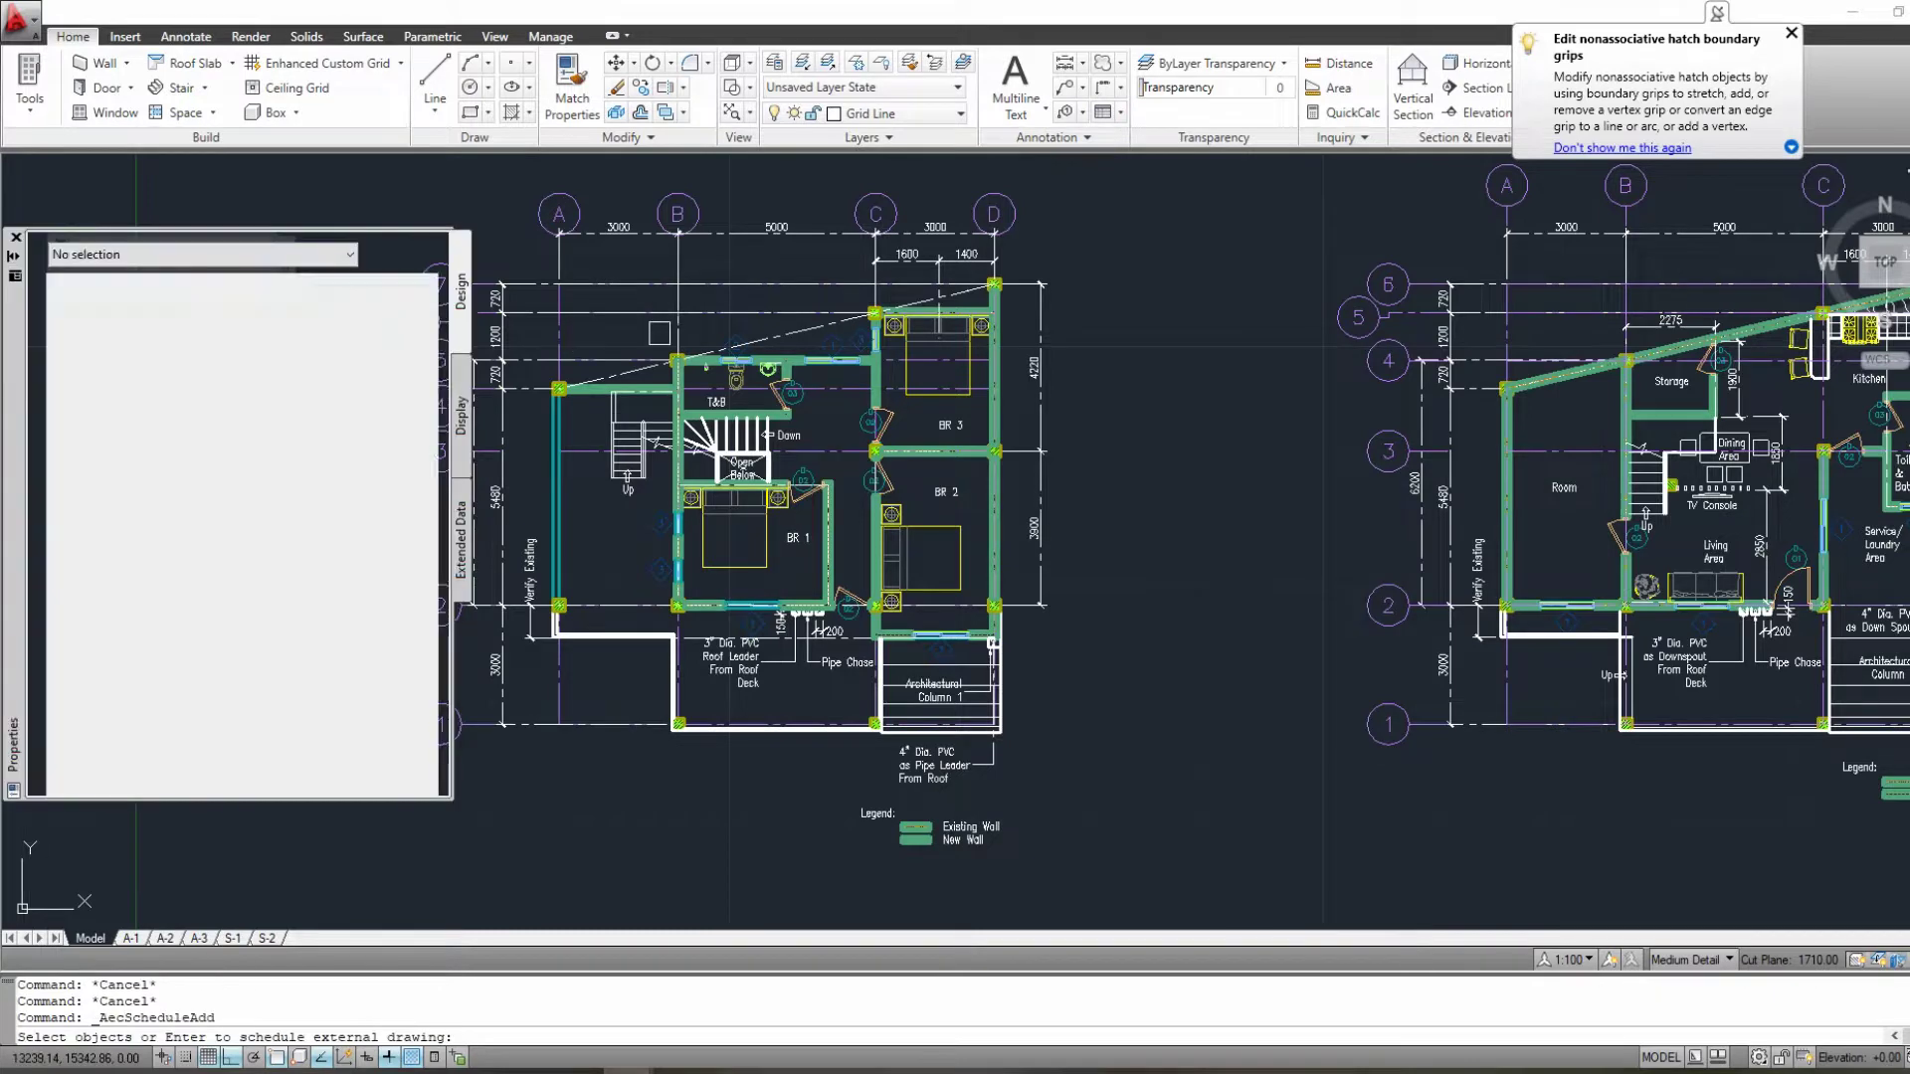
scroll(881, 353, down, 2)
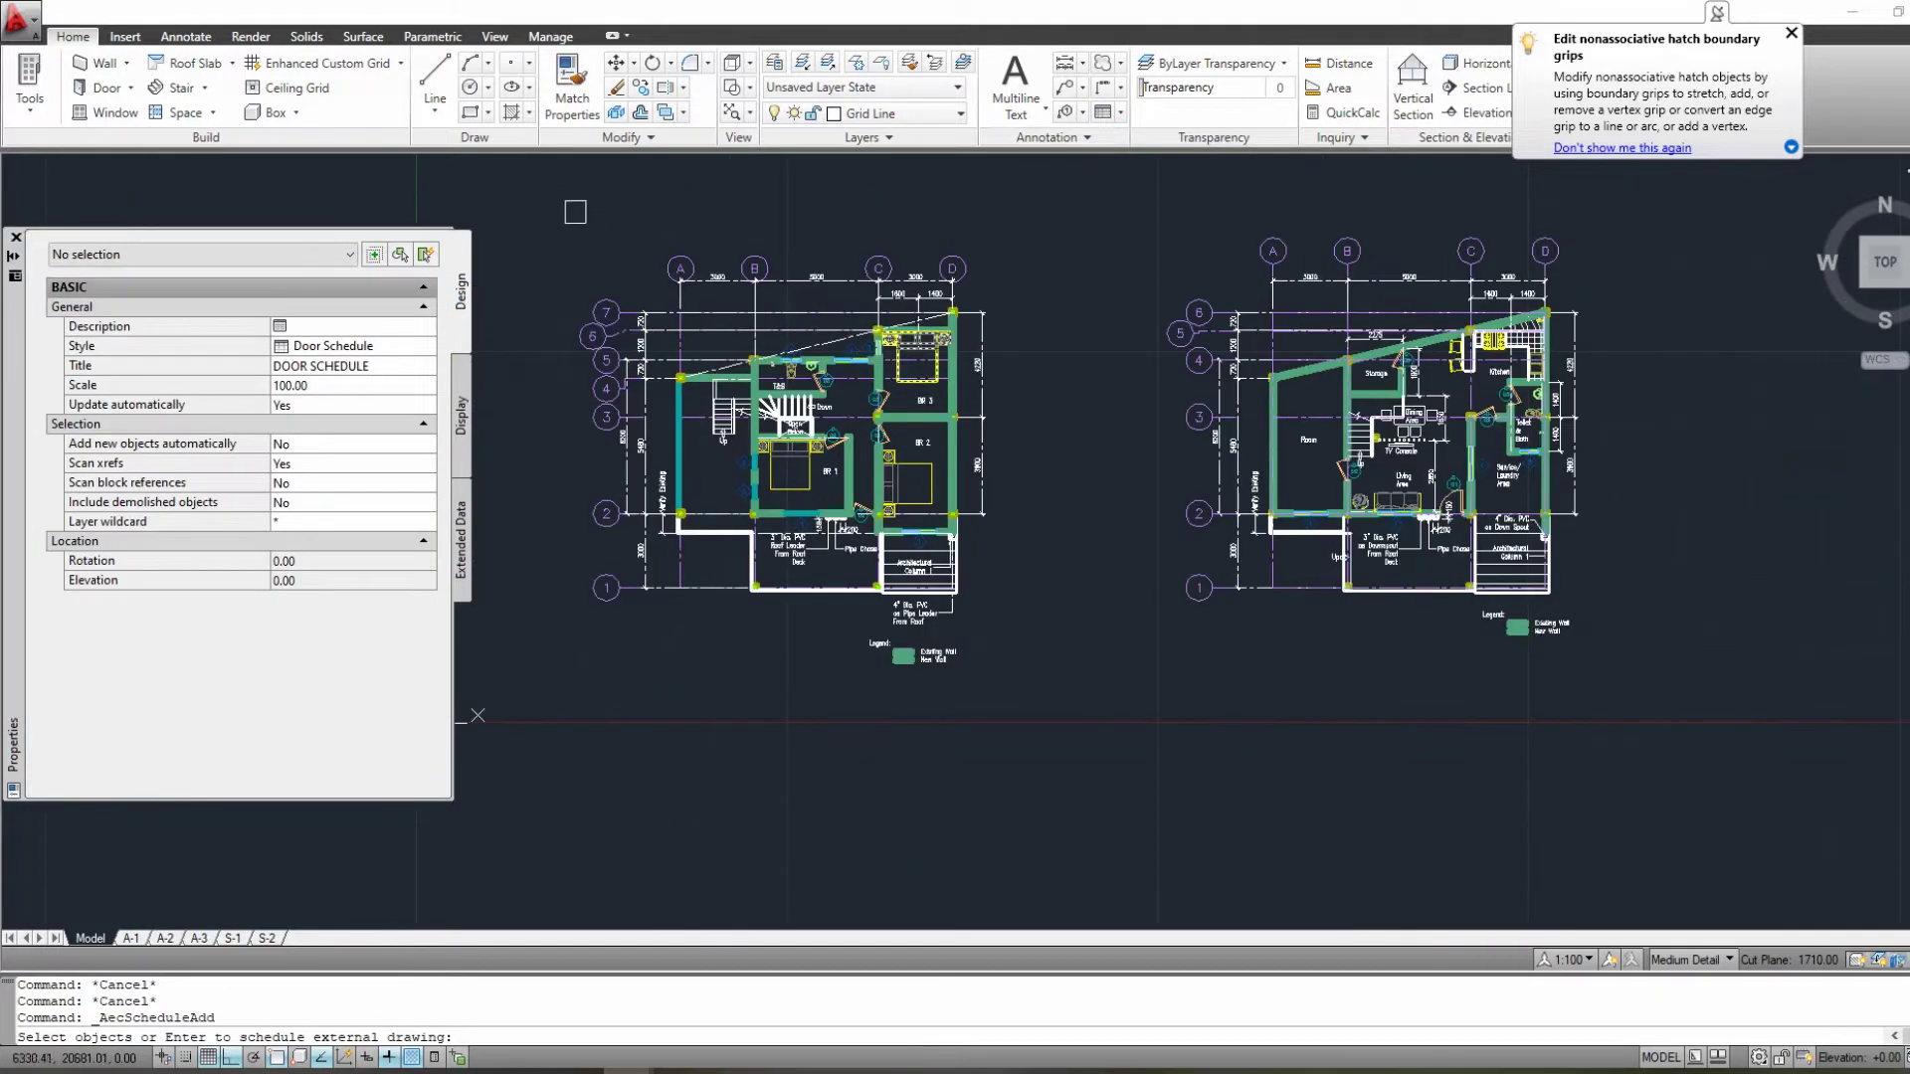
click(1706, 738)
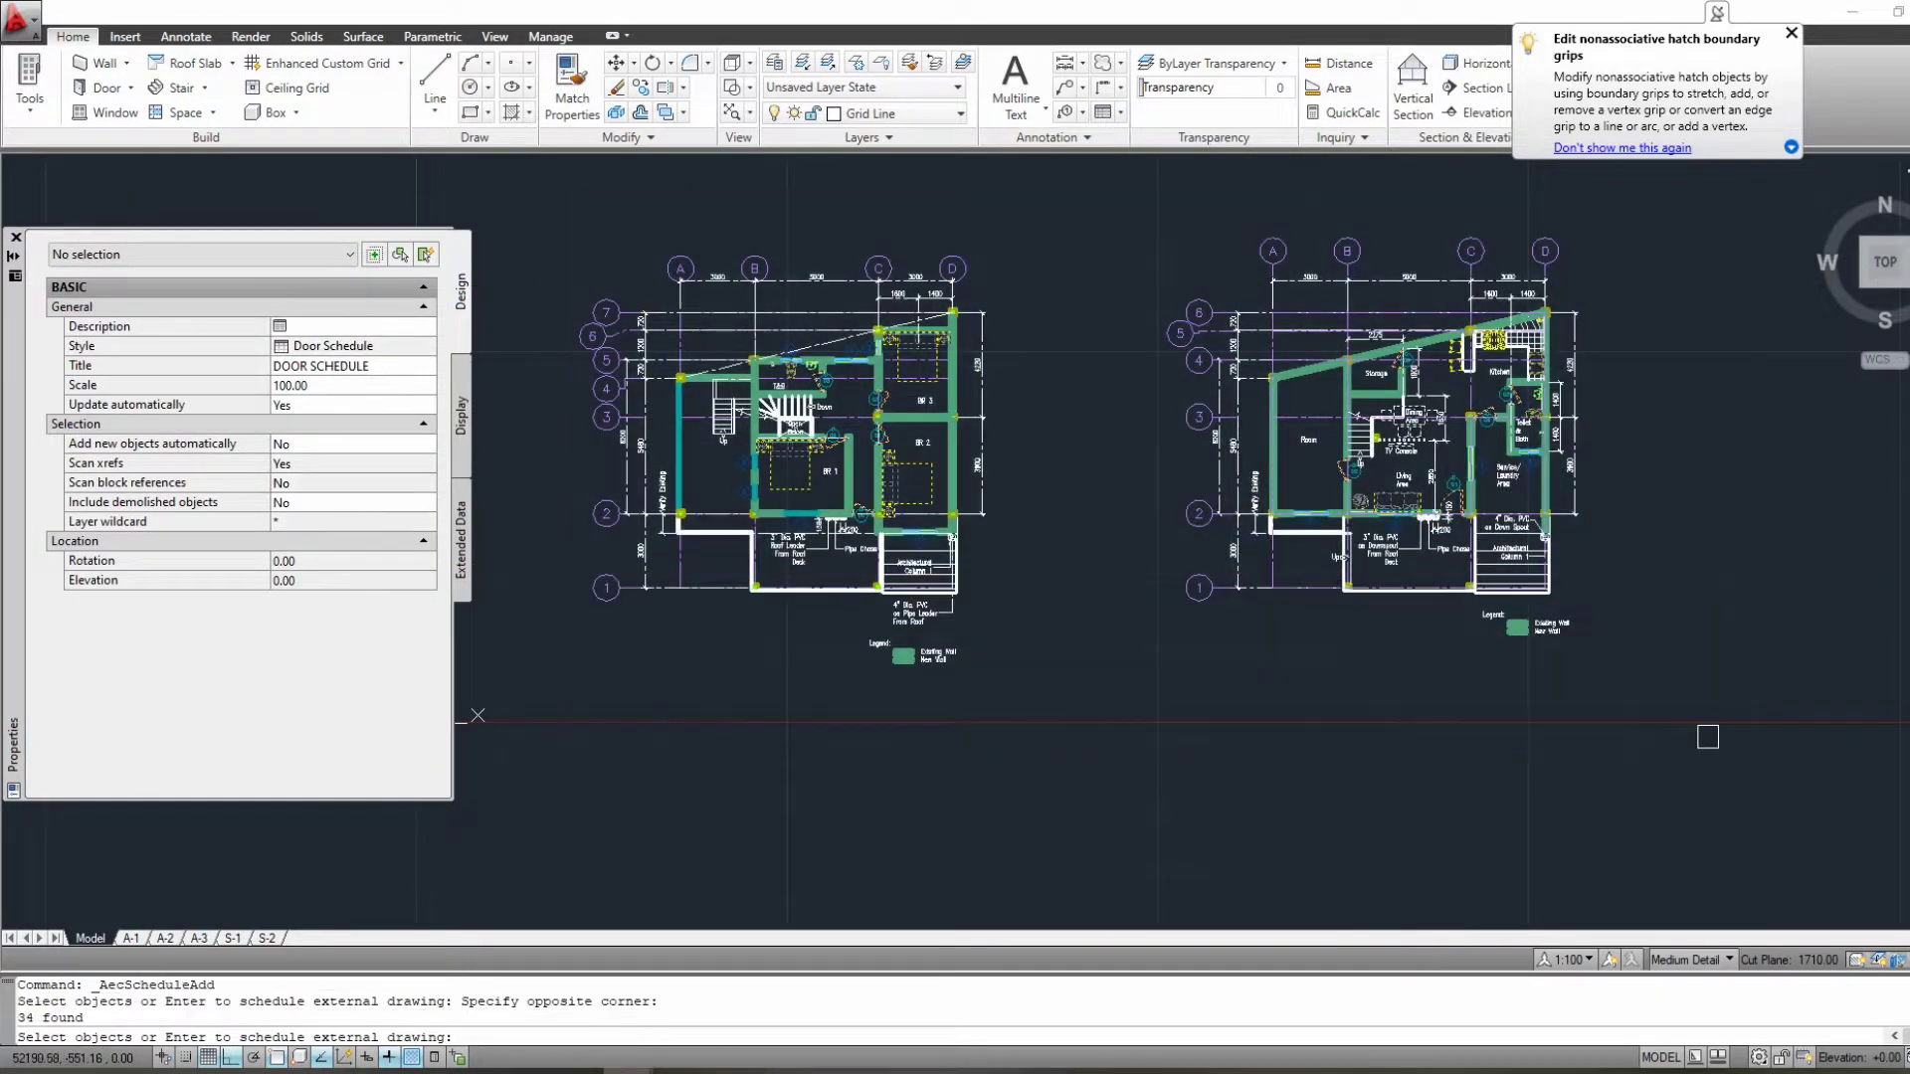
middle_drag(995, 362, 959, 725)
click(875, 426)
key(Return)
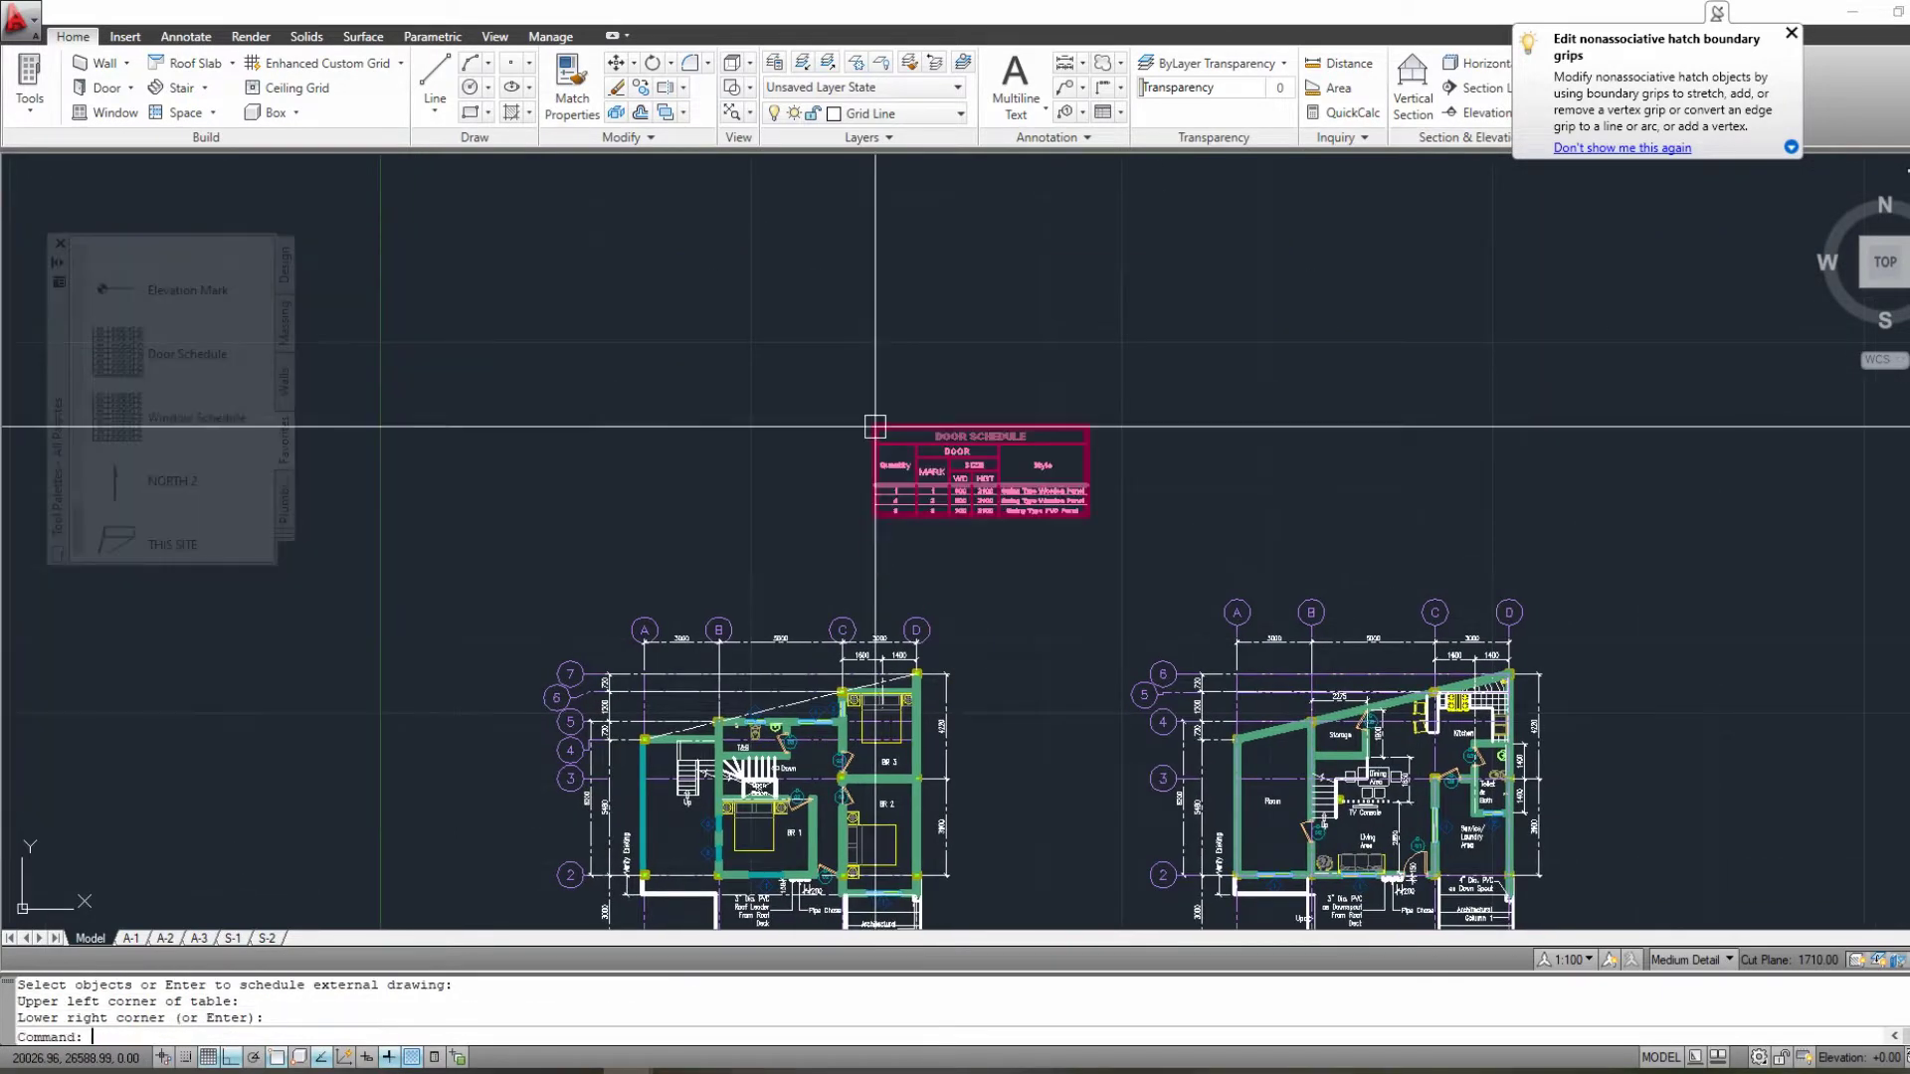
key(Escape)
key(Escape)
scroll(892, 925, up, 3)
scroll(848, 537, down, 3)
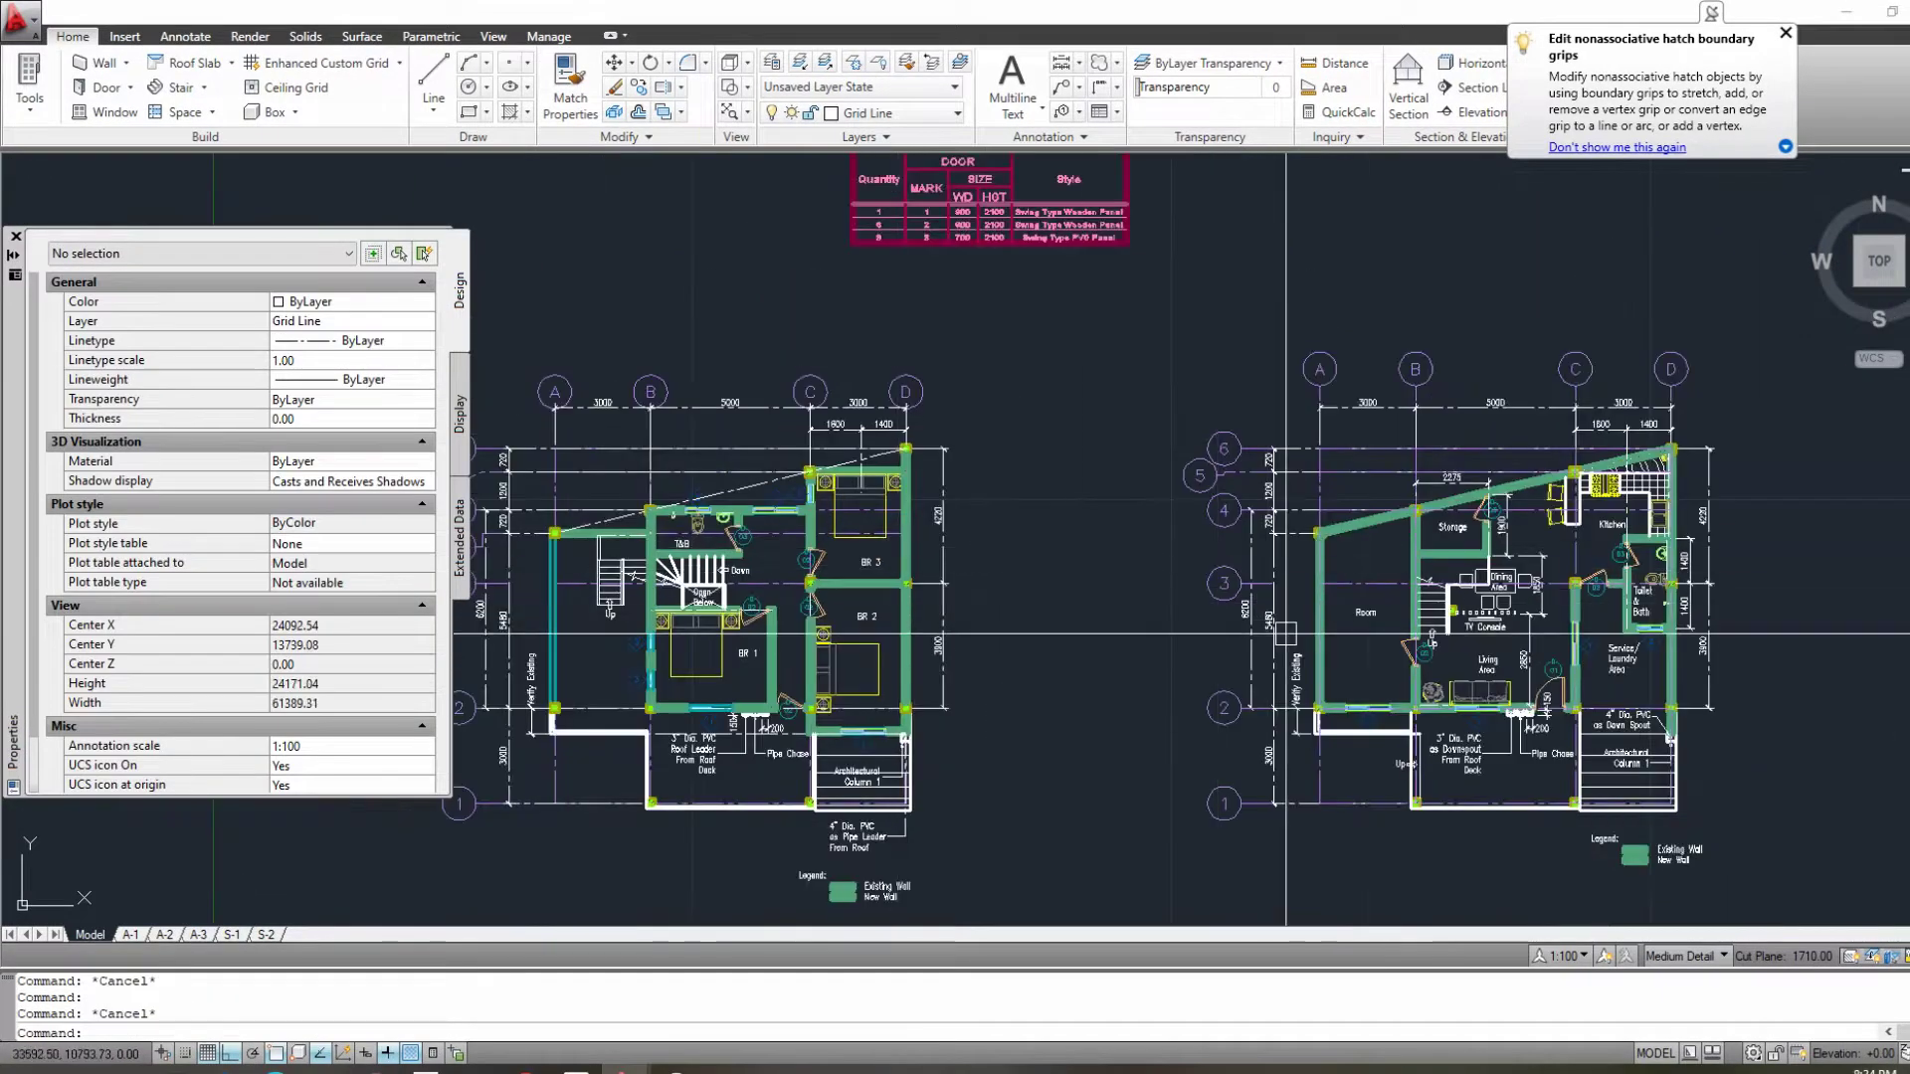
scroll(1238, 517, up, 5)
scroll(1293, 885, down, 5)
scroll(724, 430, up, 5)
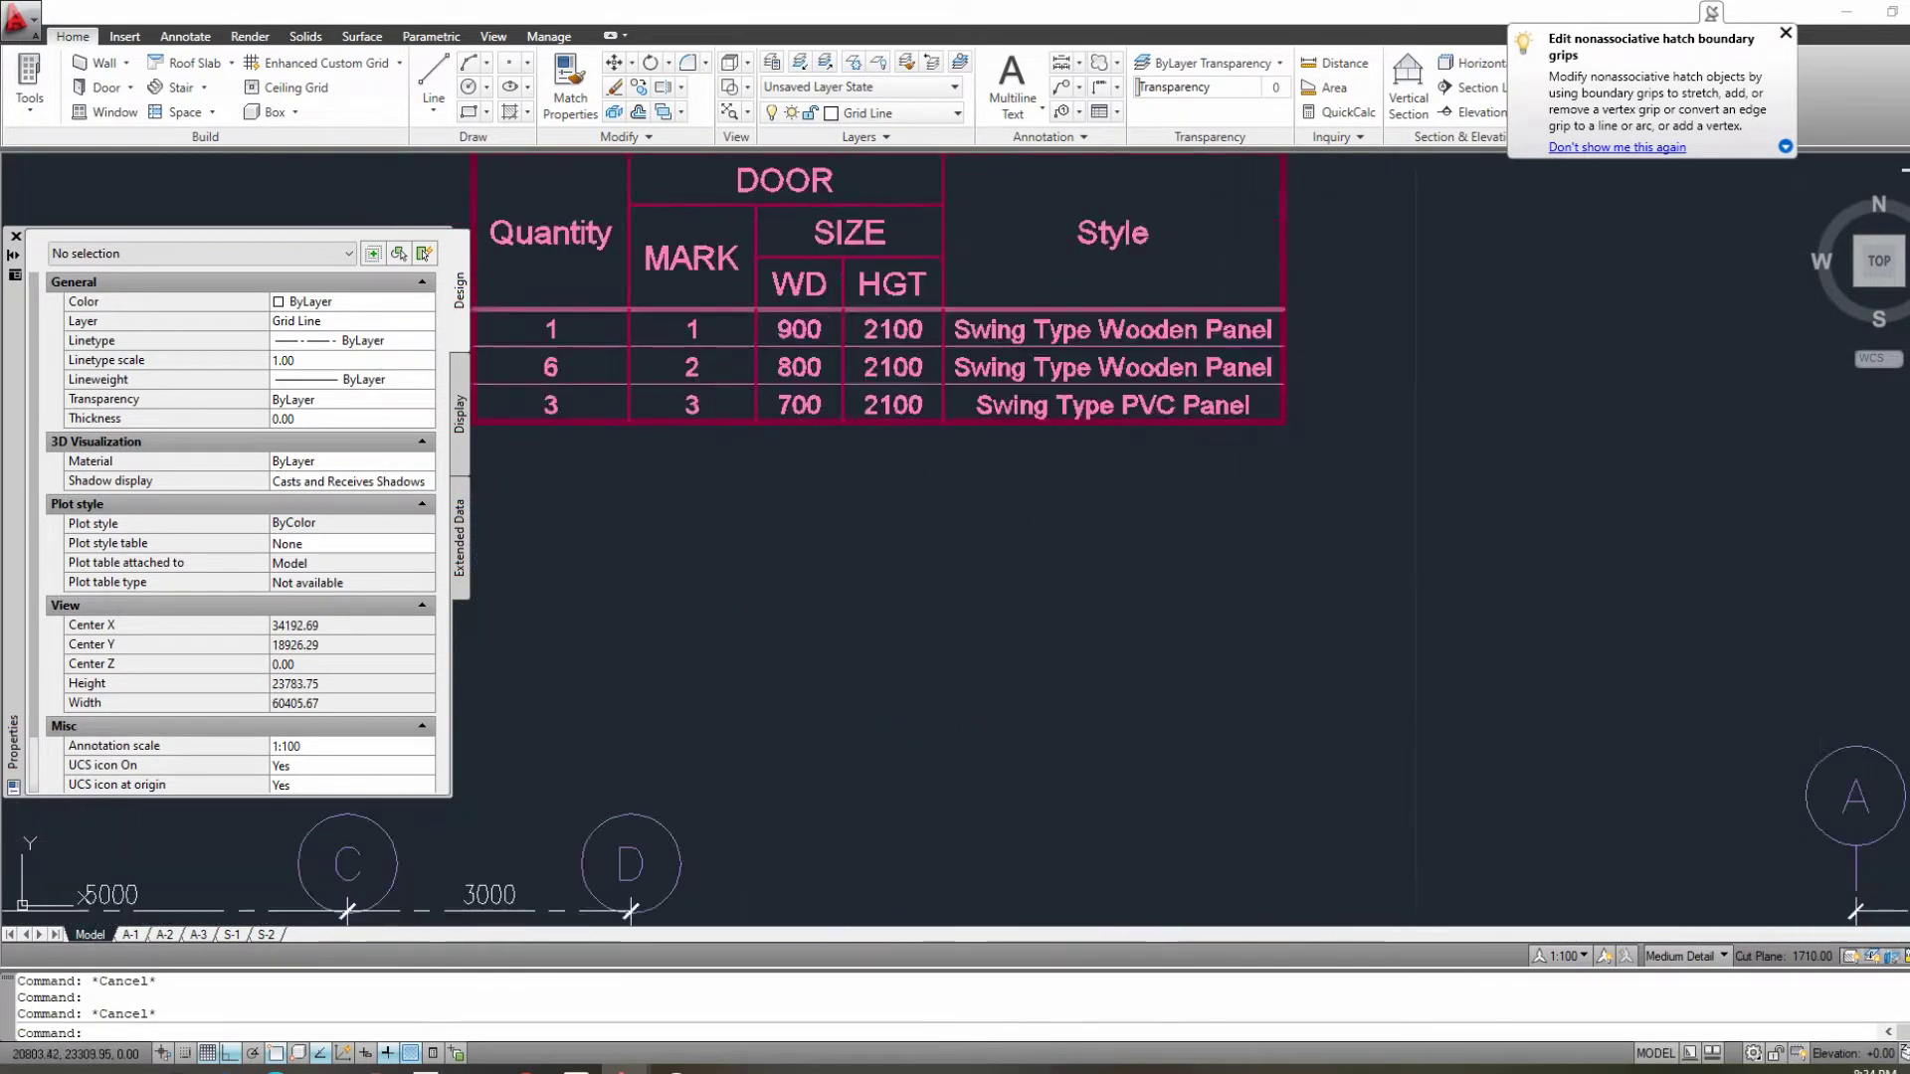
scroll(896, 378, down, 6)
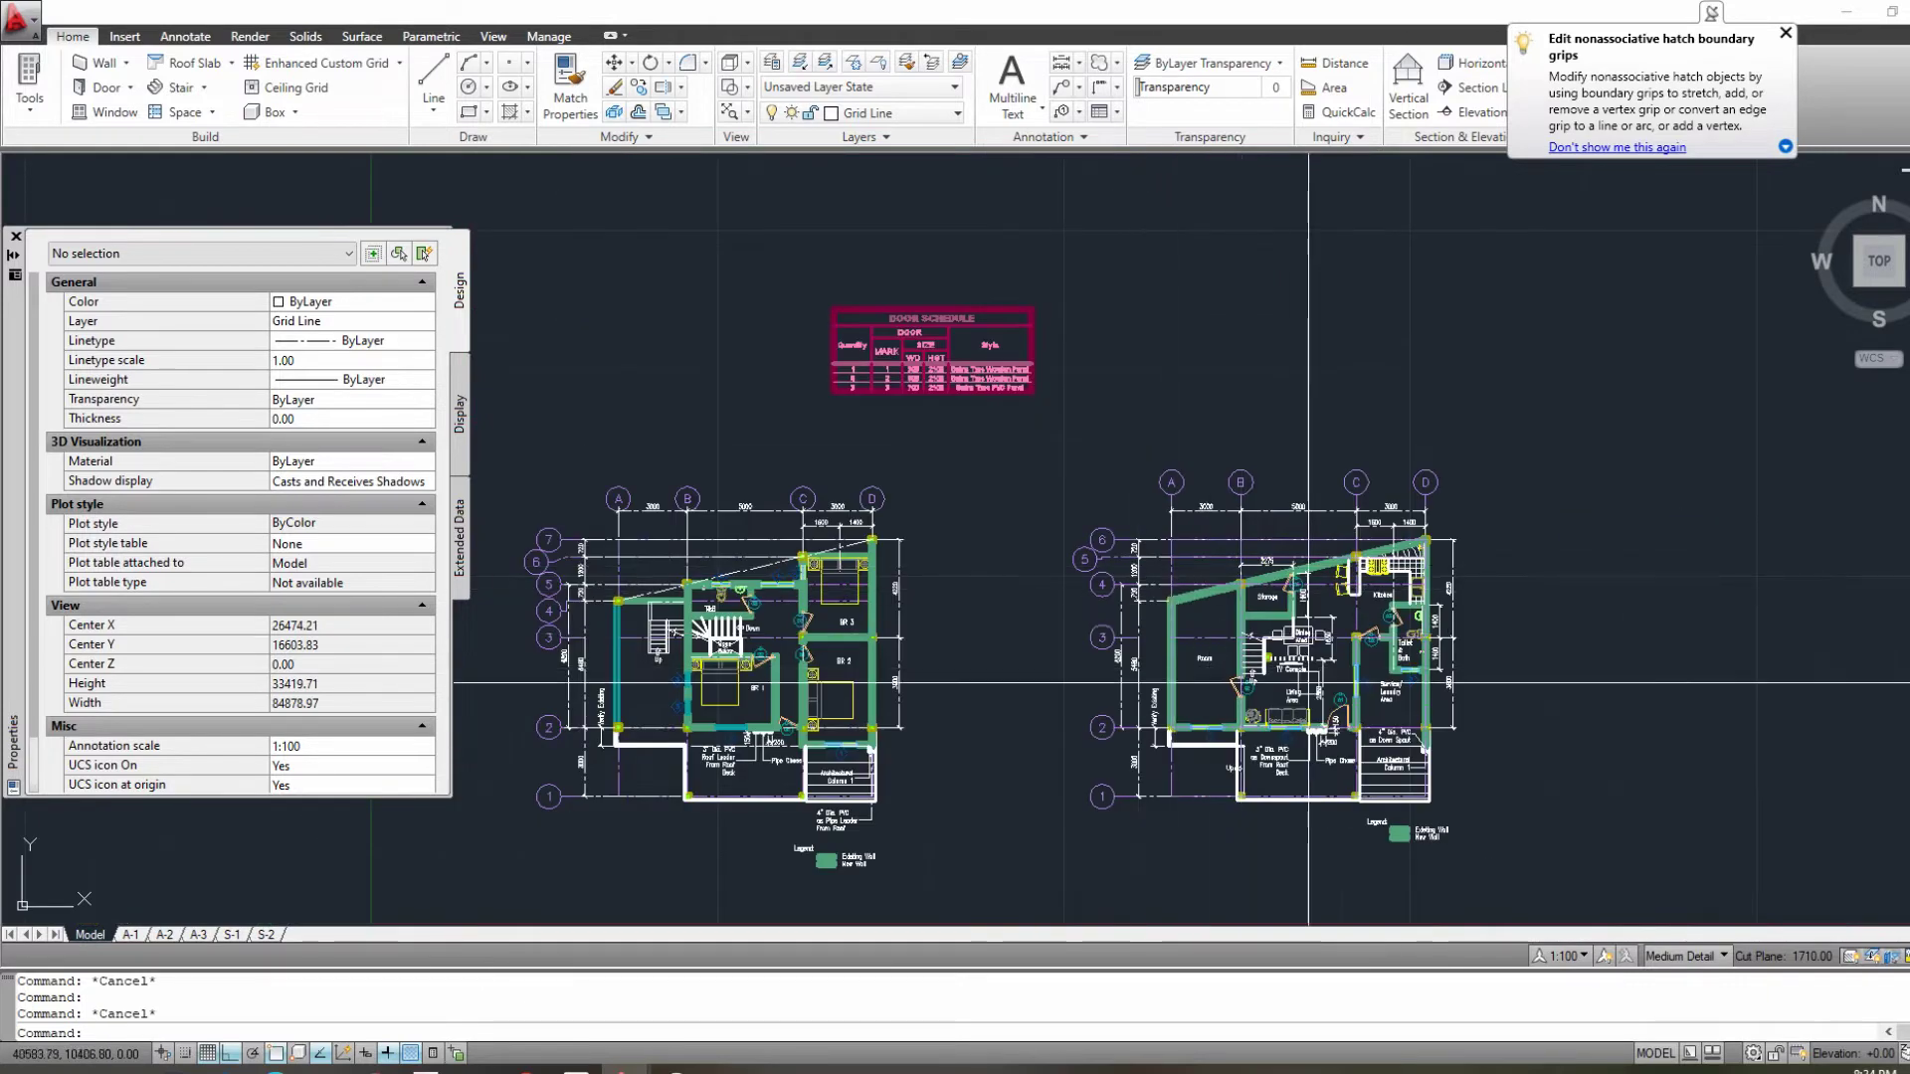
scroll(1386, 697, up, 6)
Change door D01's width to 600 and update the door schedule table.
click(1191, 761)
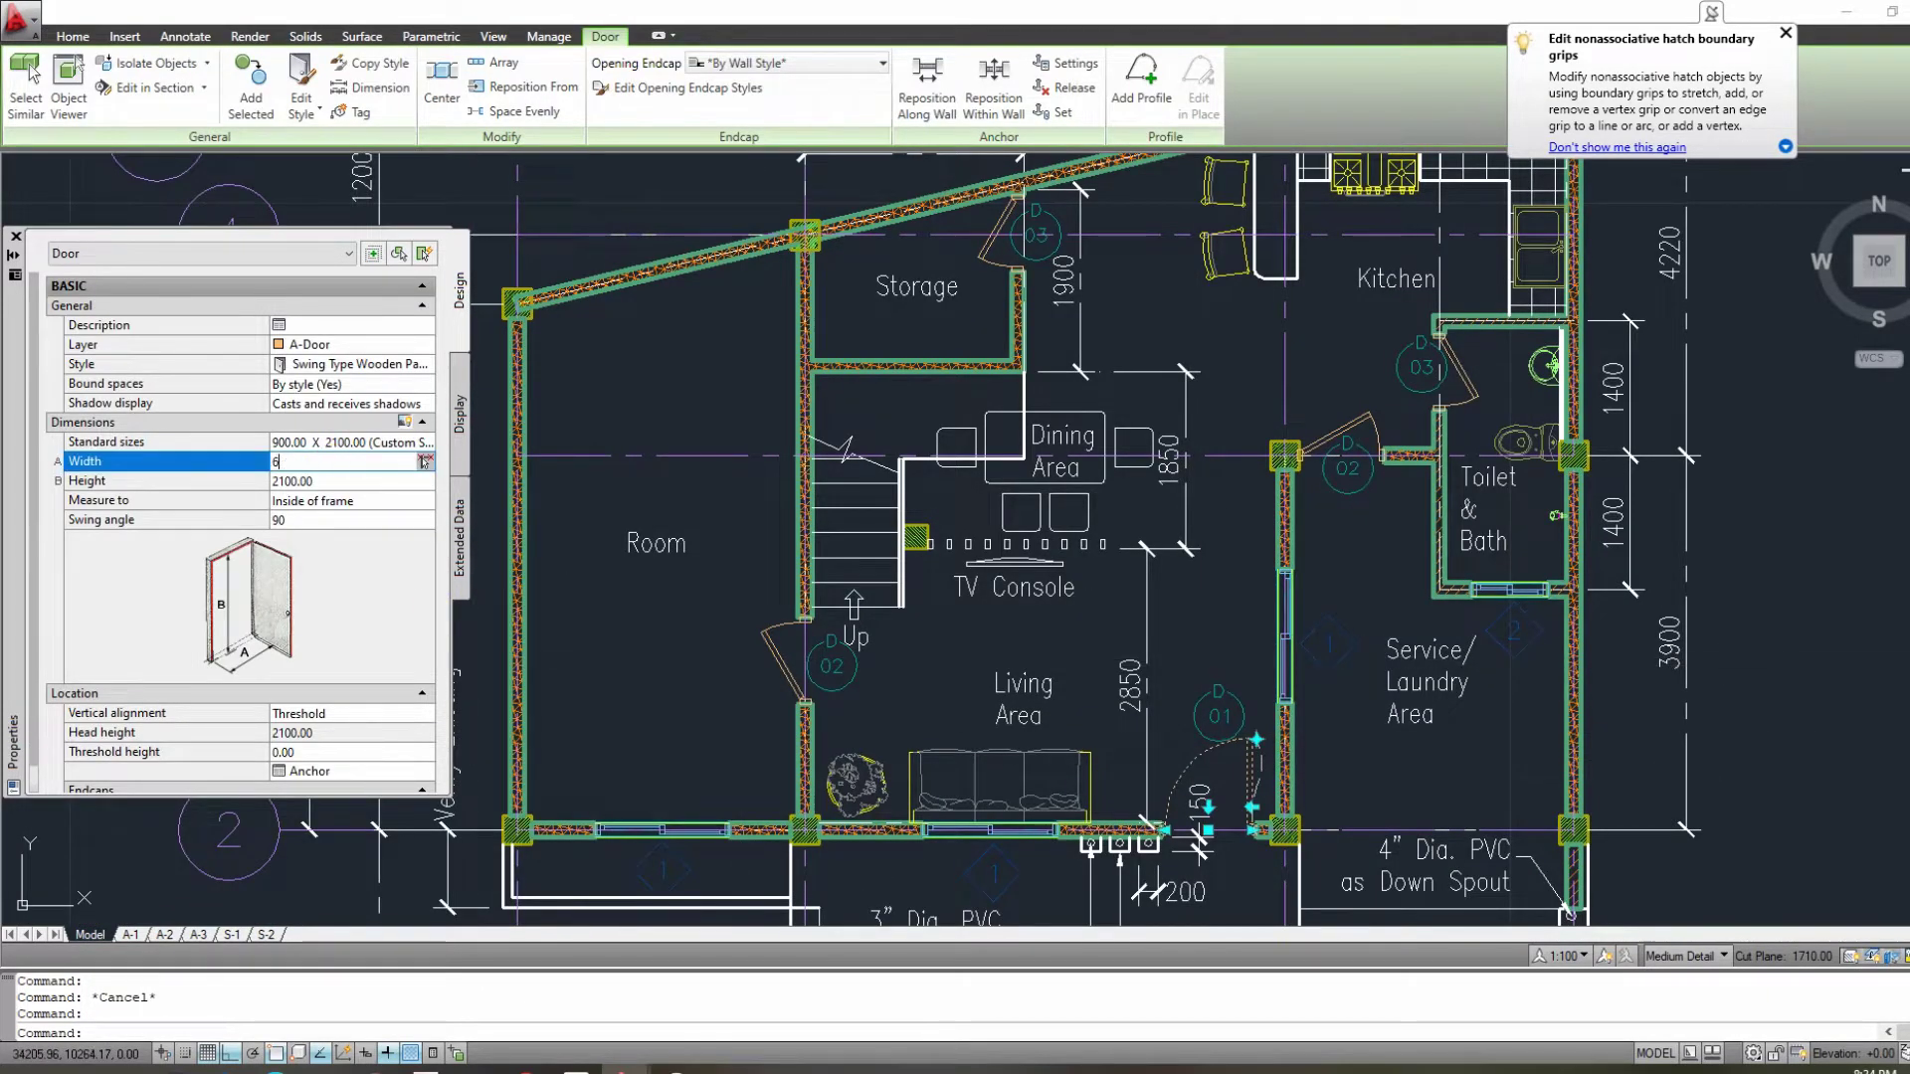
scroll(927, 569, down, 6)
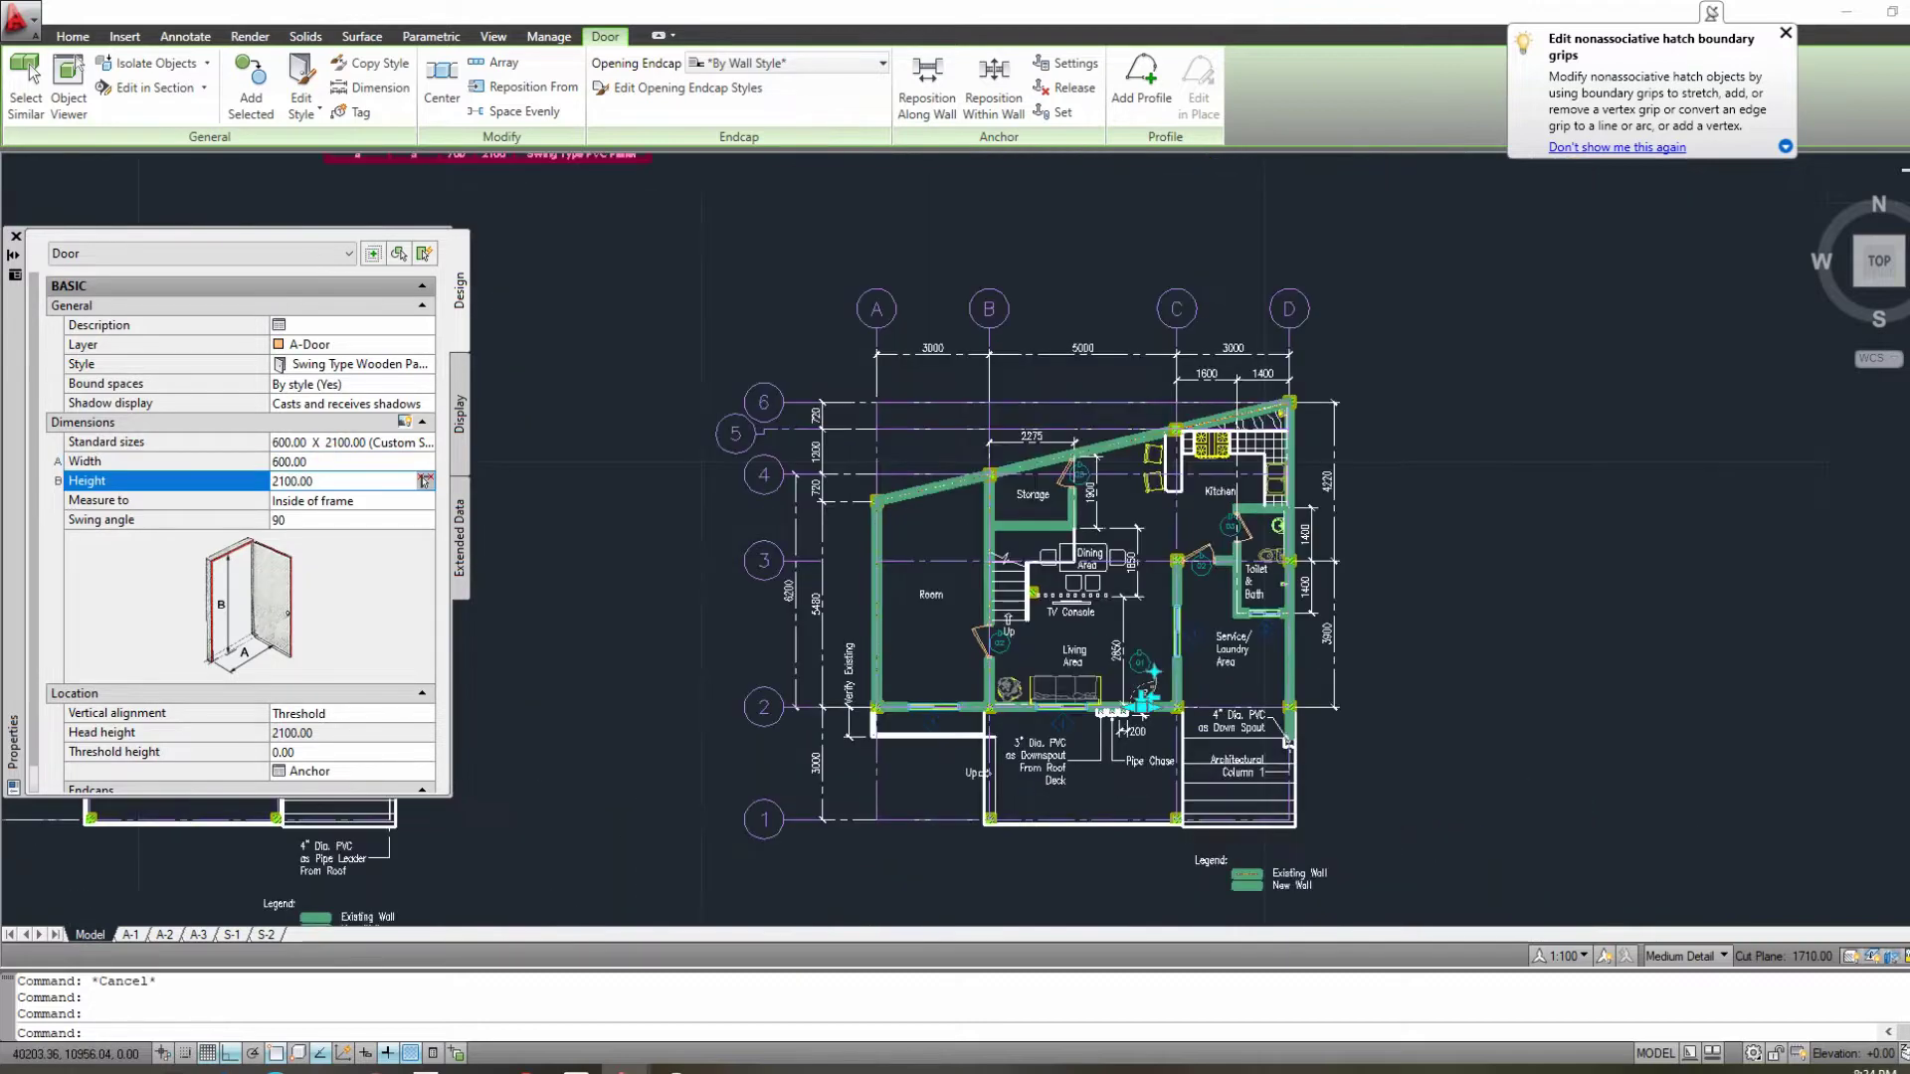
scroll(902, 437, up, 8)
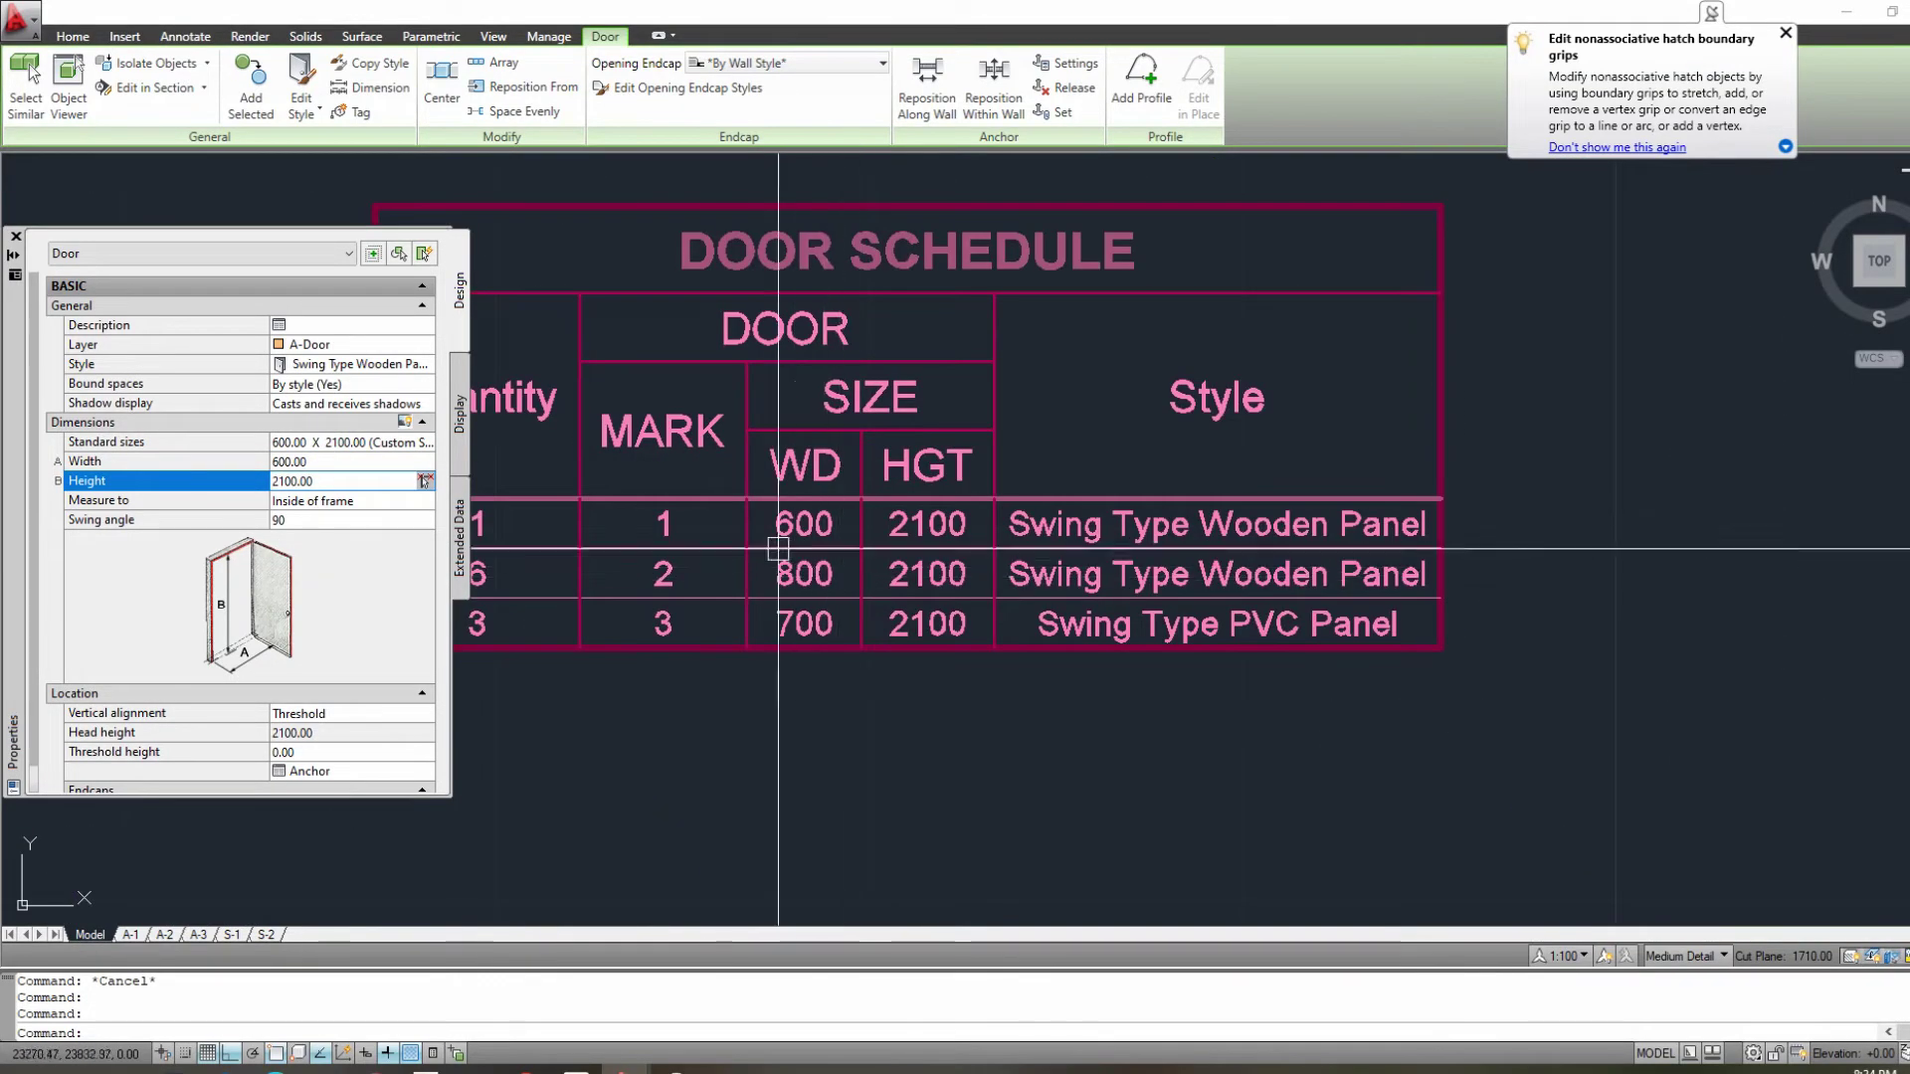
scroll(996, 441, down, 6)
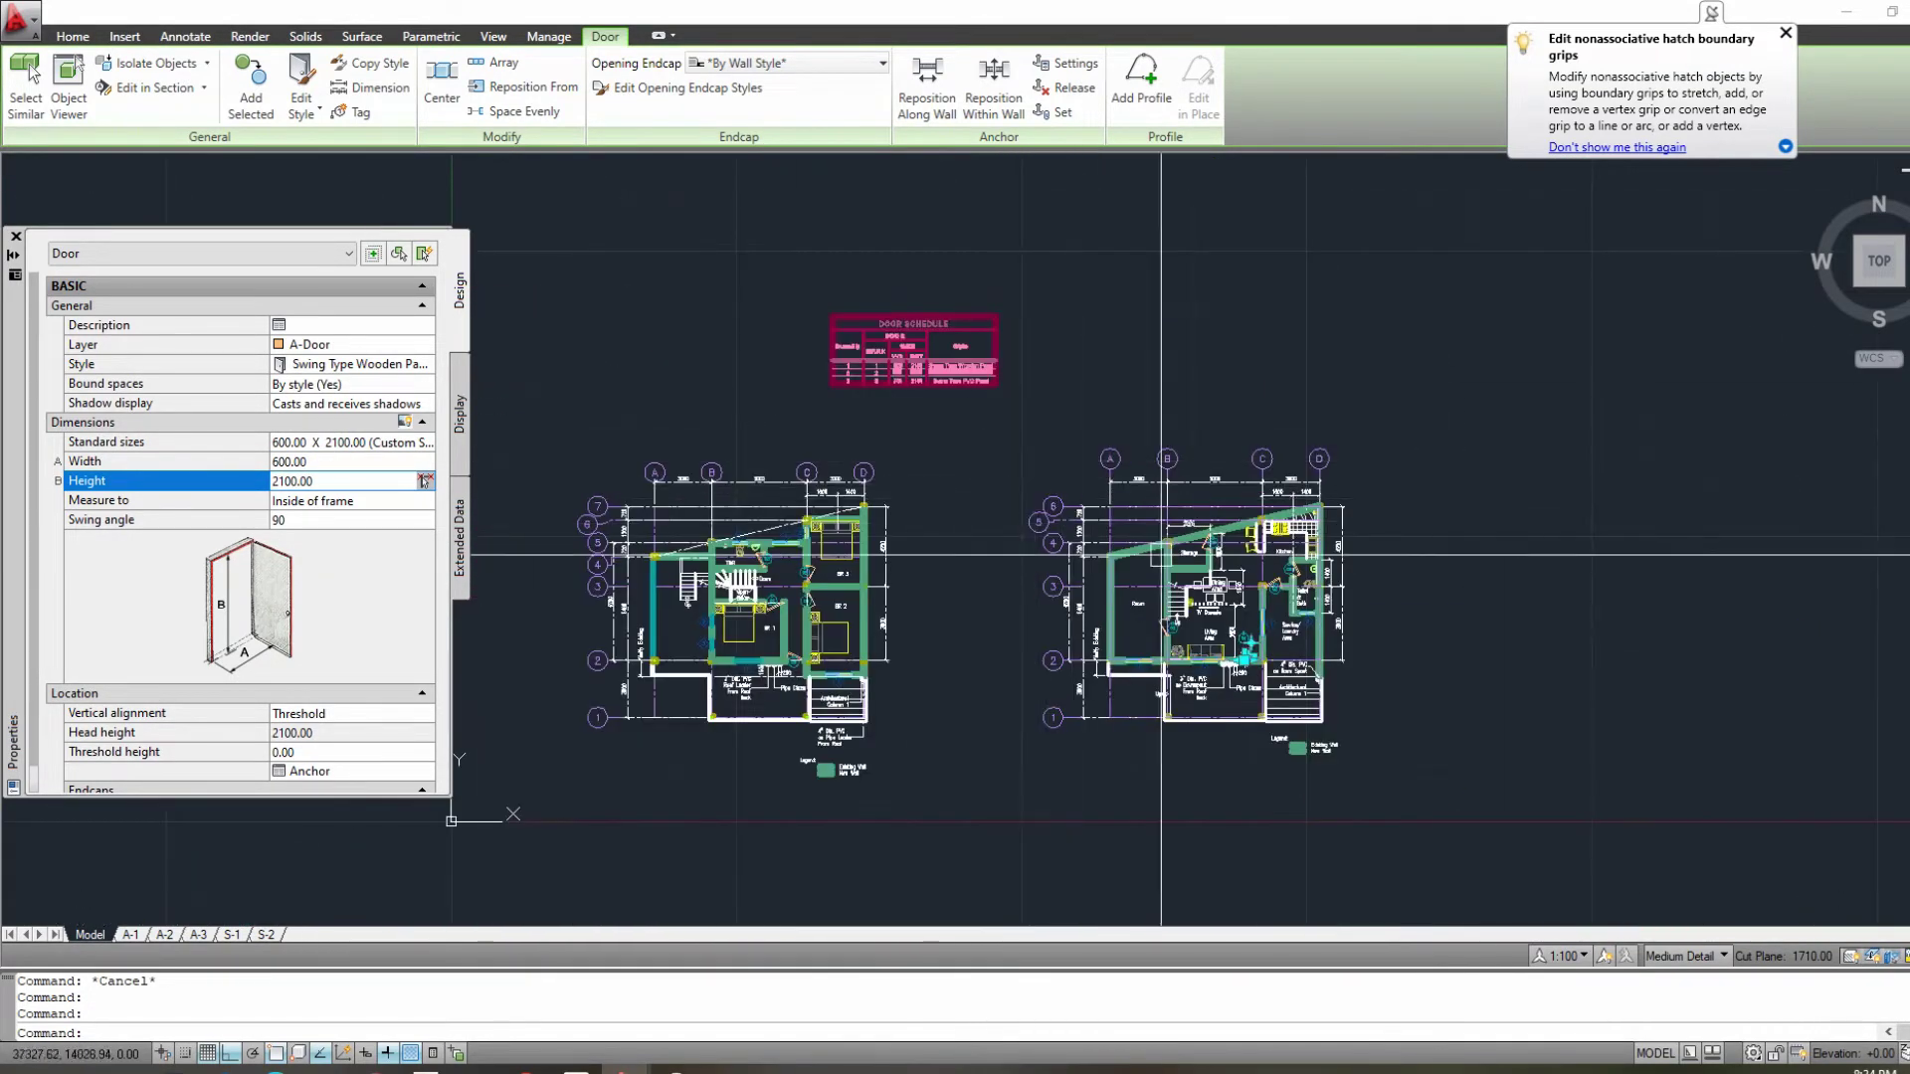
scroll(914, 358, up, 8)
click(919, 473)
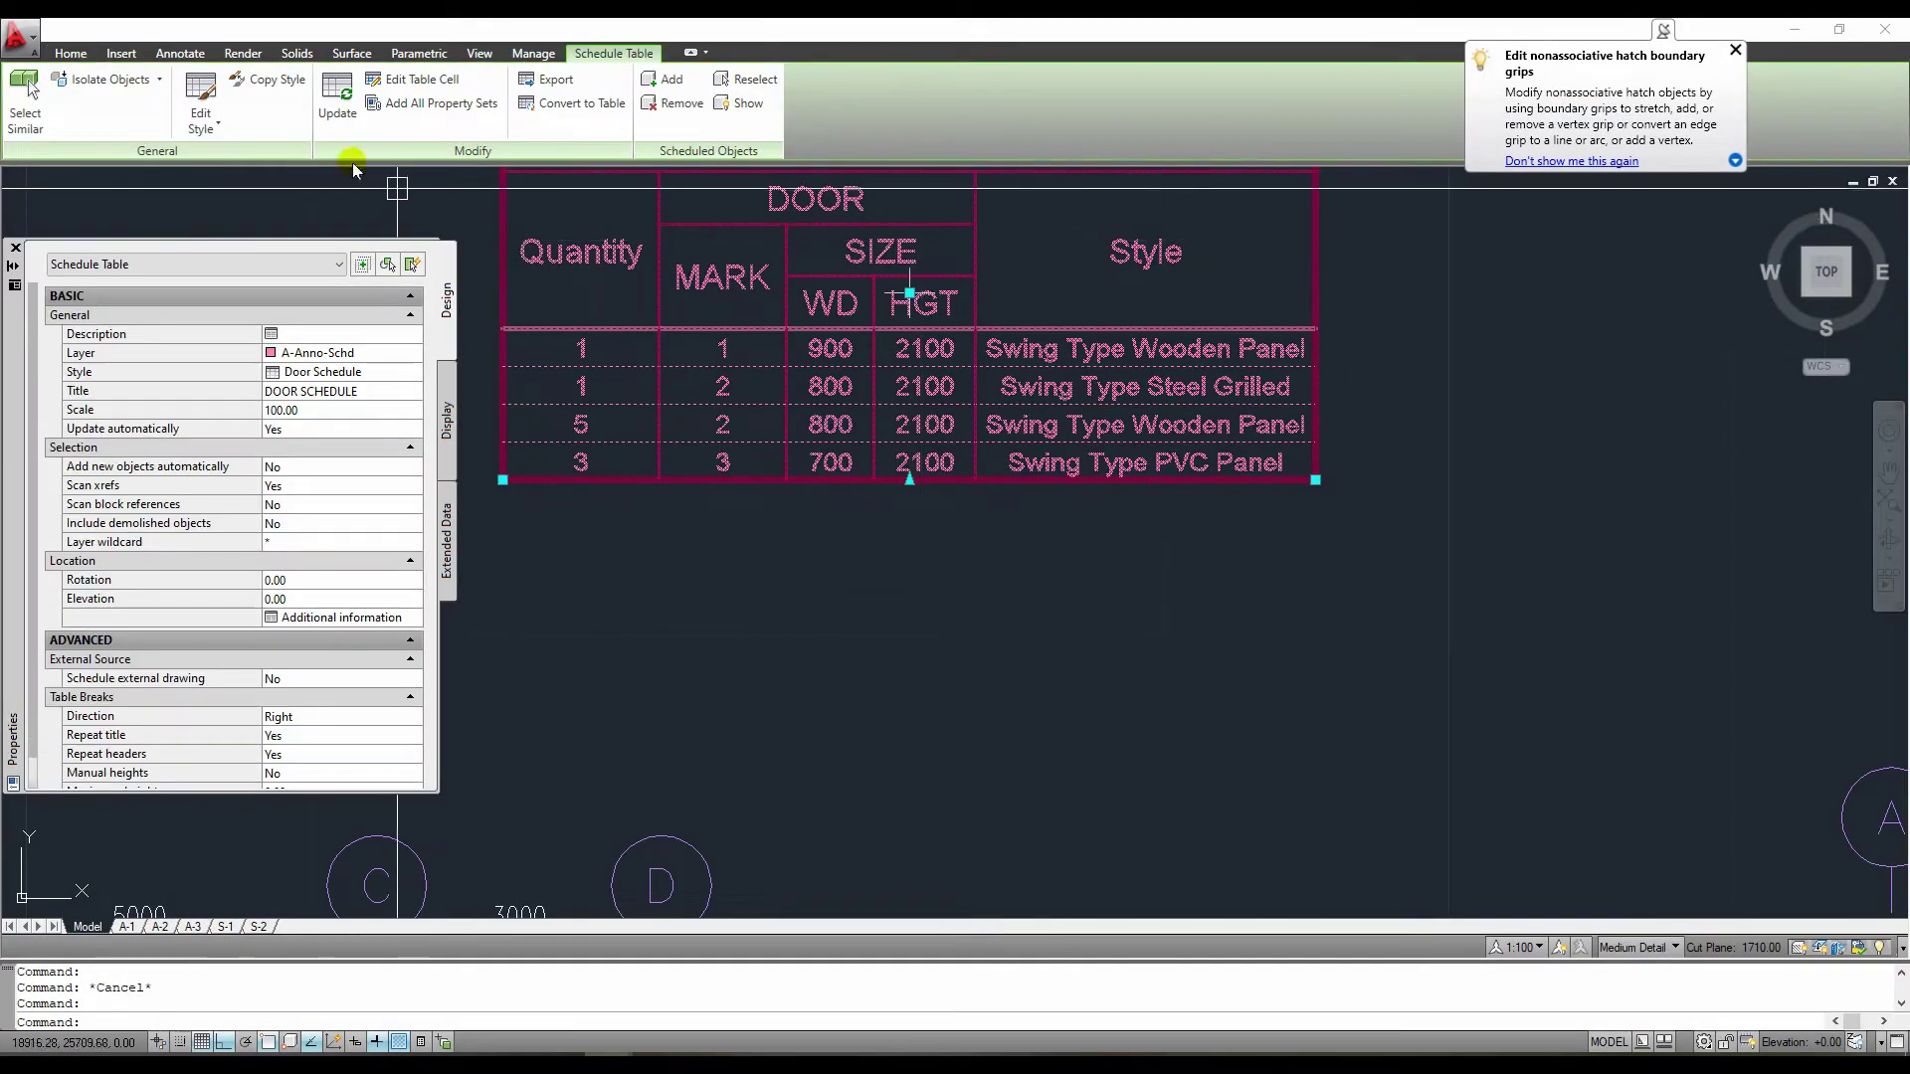
click(339, 95)
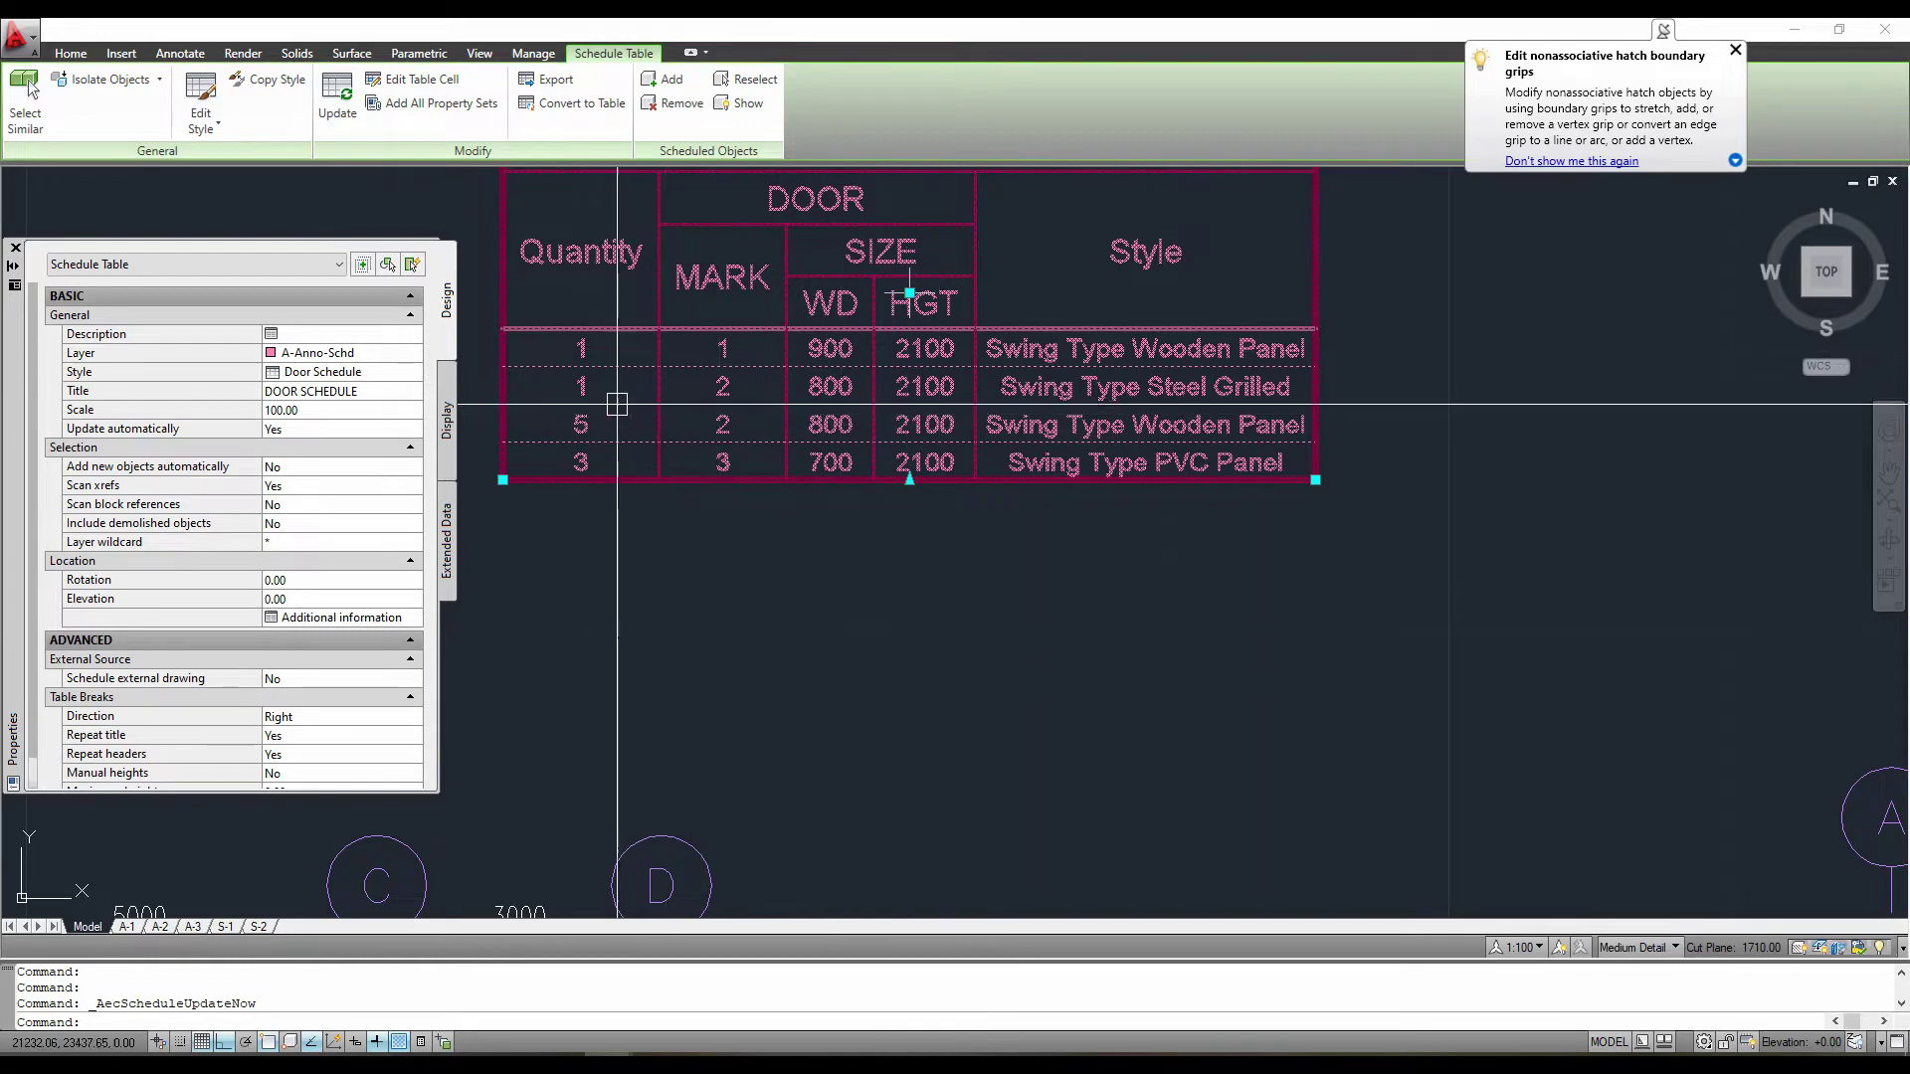
Zoom in and erase the D01 door tag with the E command.
scroll(1229, 624, up, 2)
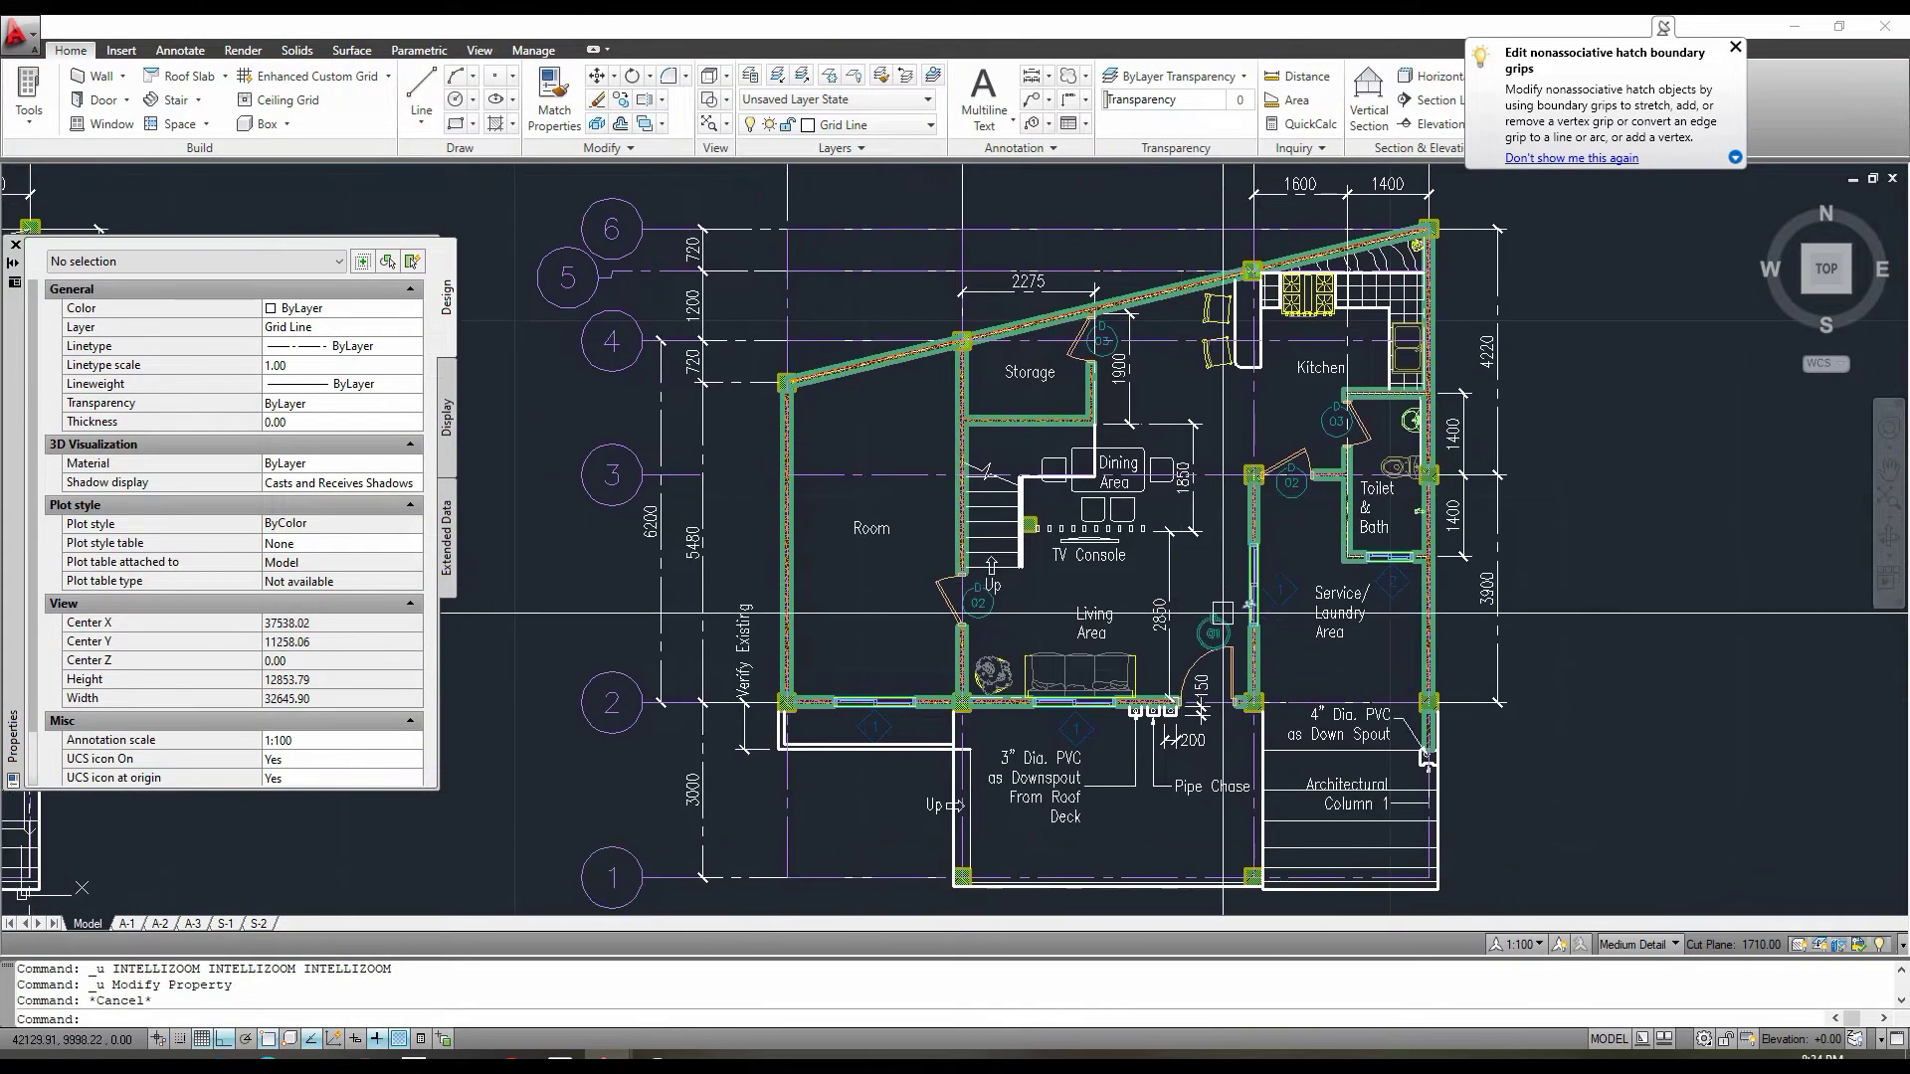
scroll(1229, 623, up, 3)
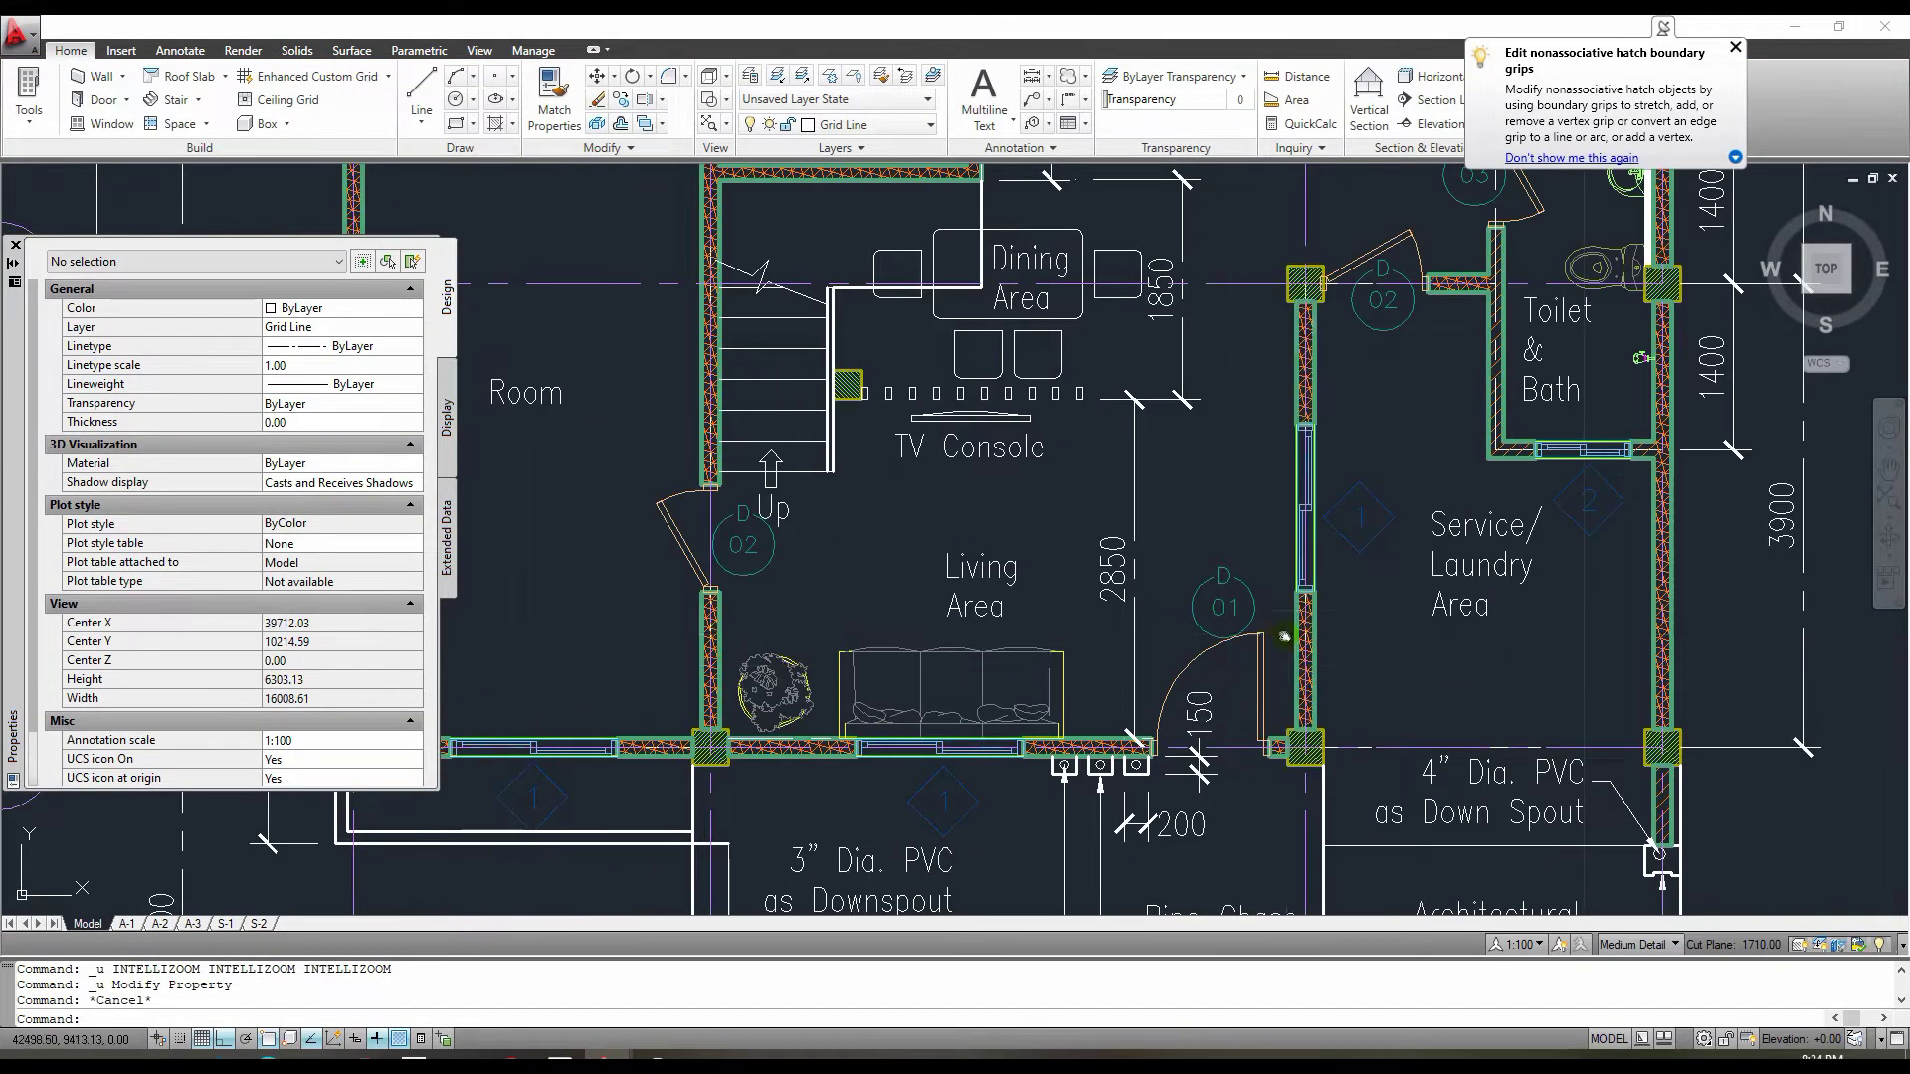
scroll(1222, 578, up, 1)
click(1222, 577)
text(e)
key(Return)
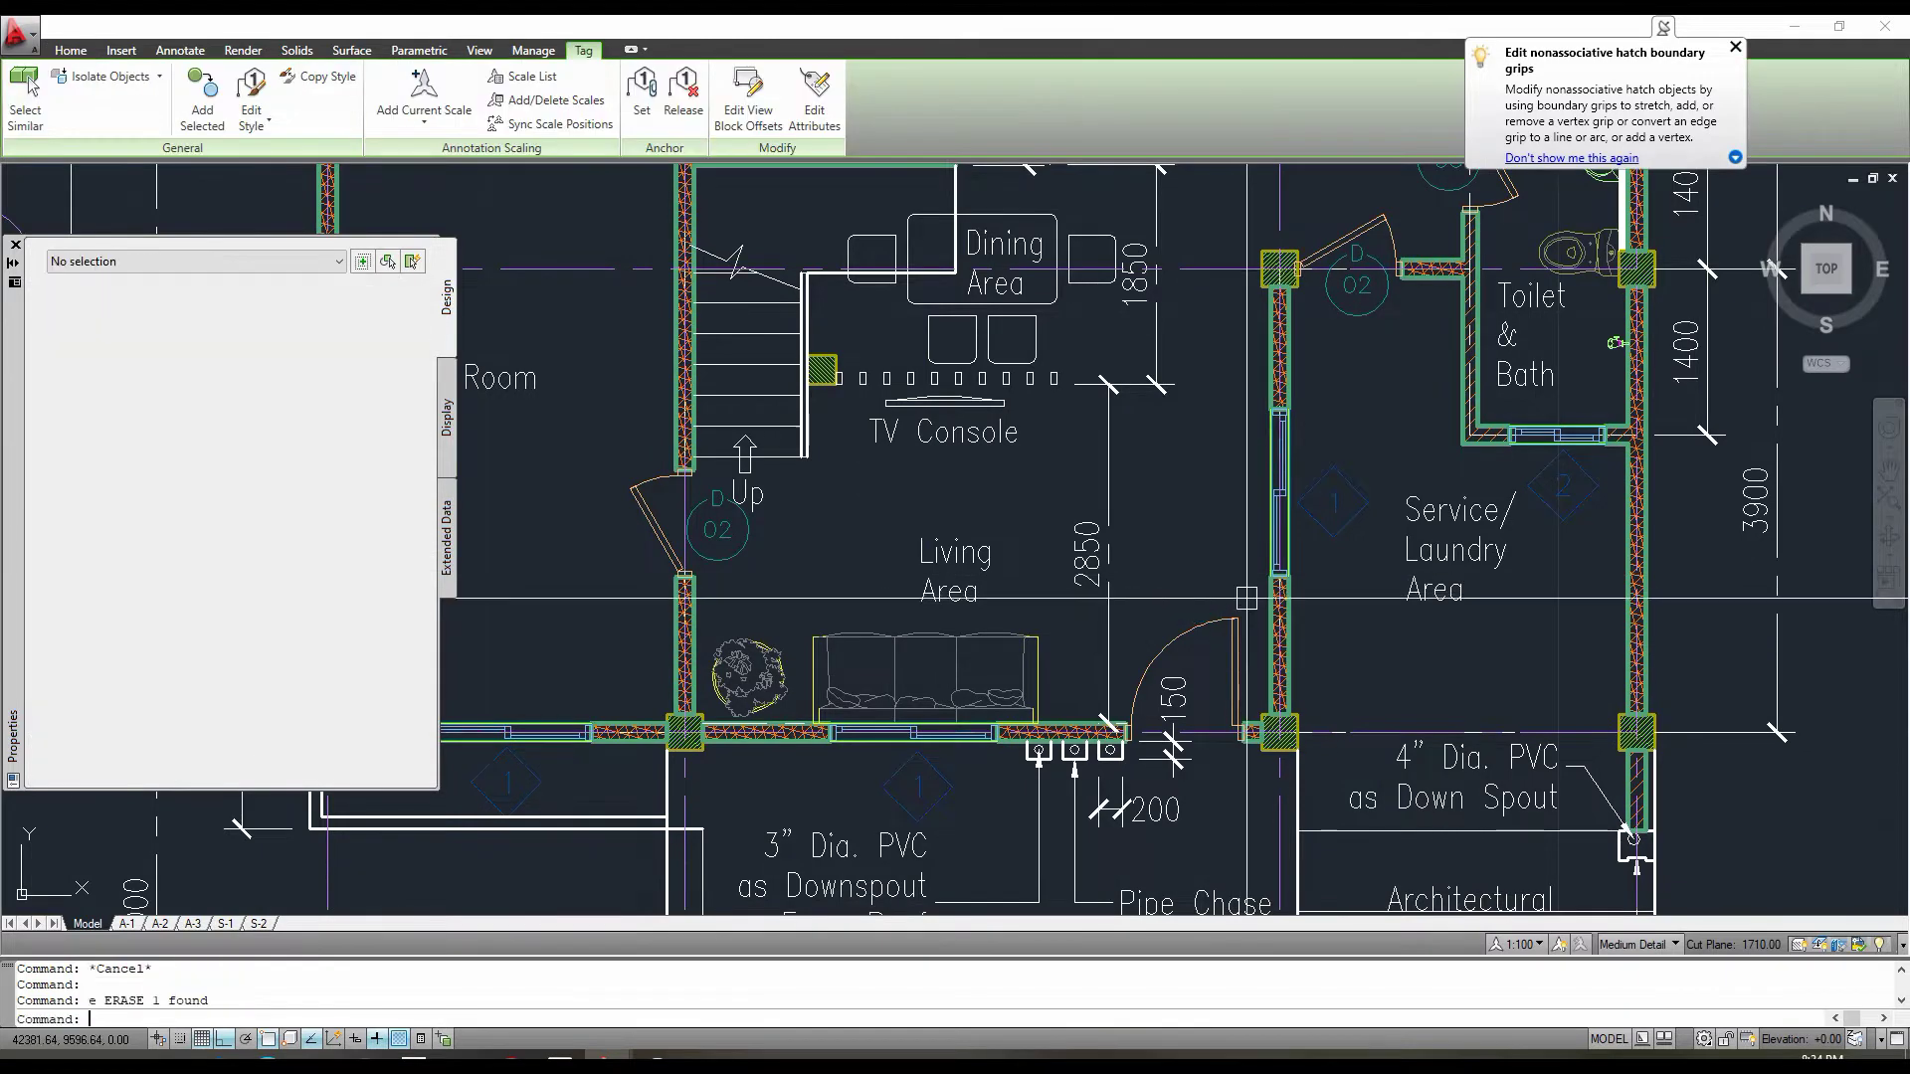
Inspect the living area door (900 × 2100 Swing Type Wooden Panel), then deselect it.
middle_drag(1227, 702, 1139, 797)
click(1110, 717)
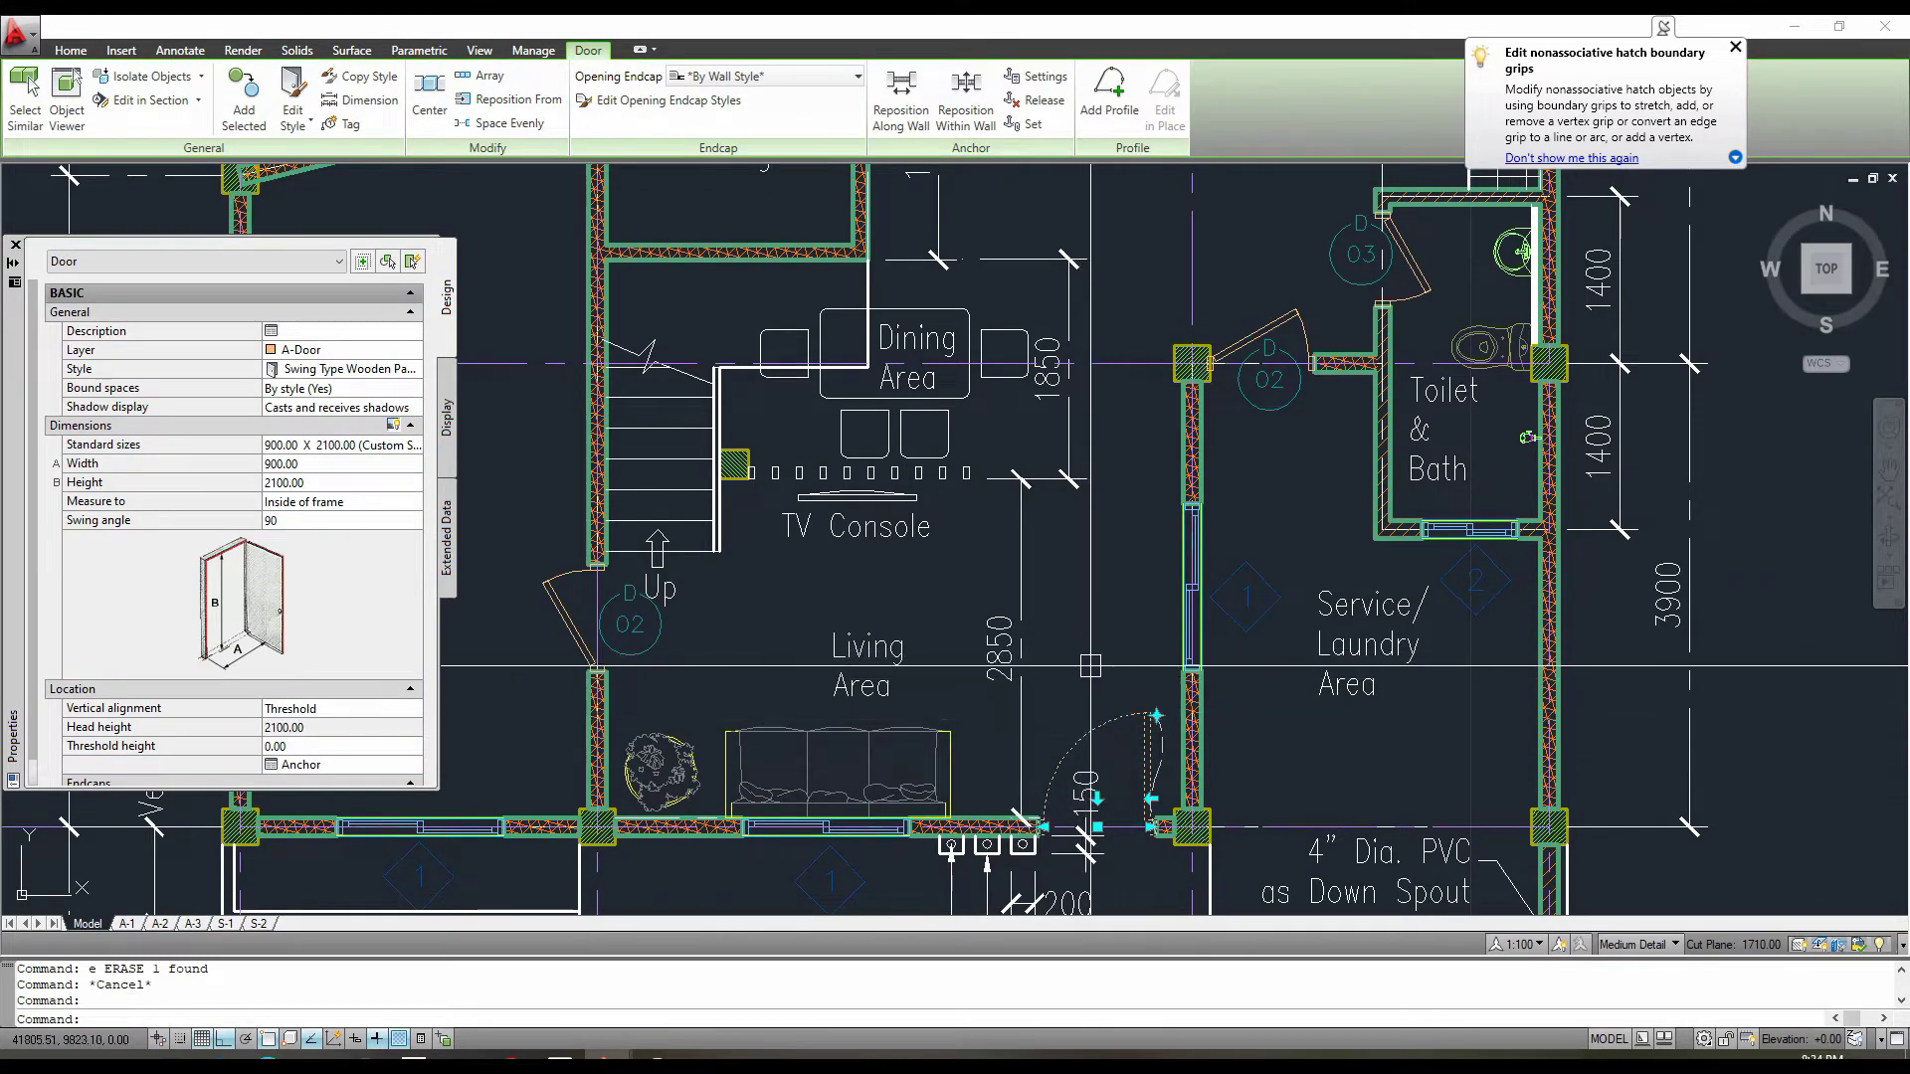
key(Escape)
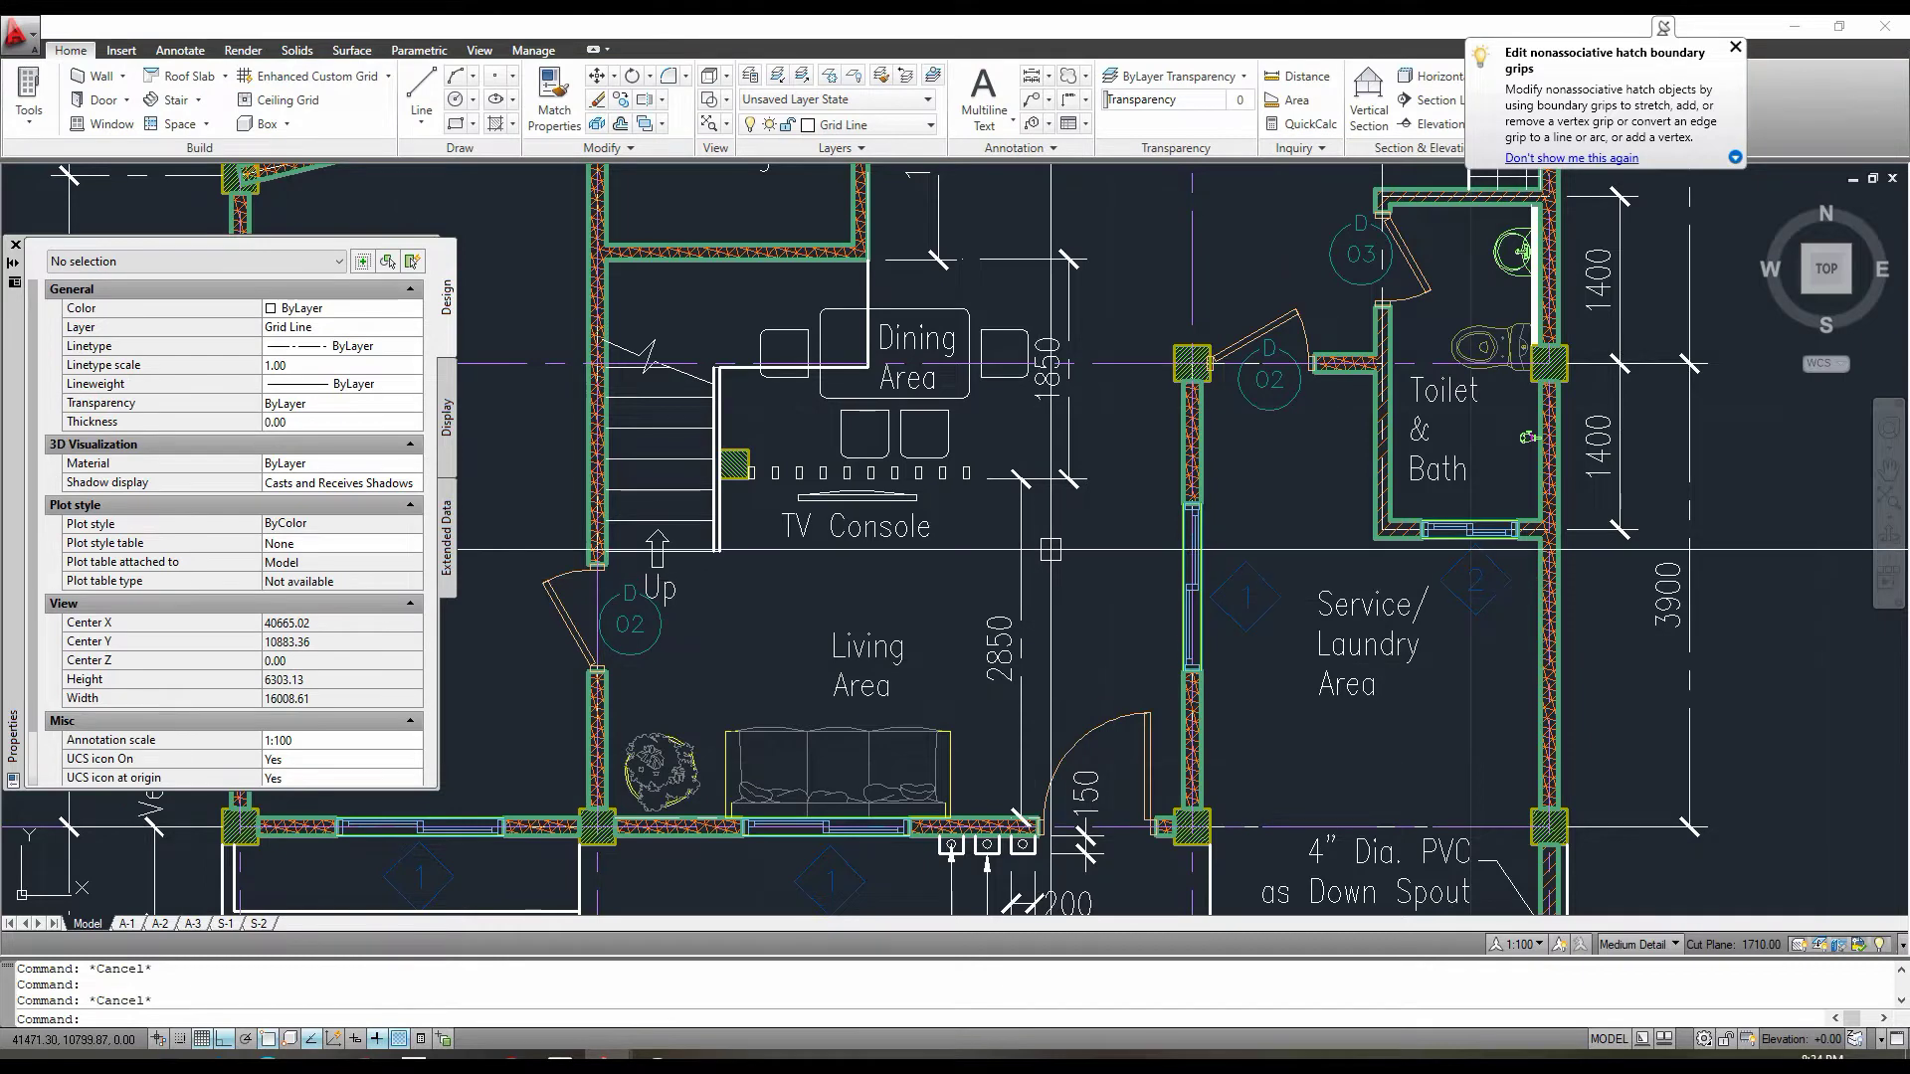
scroll(1112, 630, up, 2)
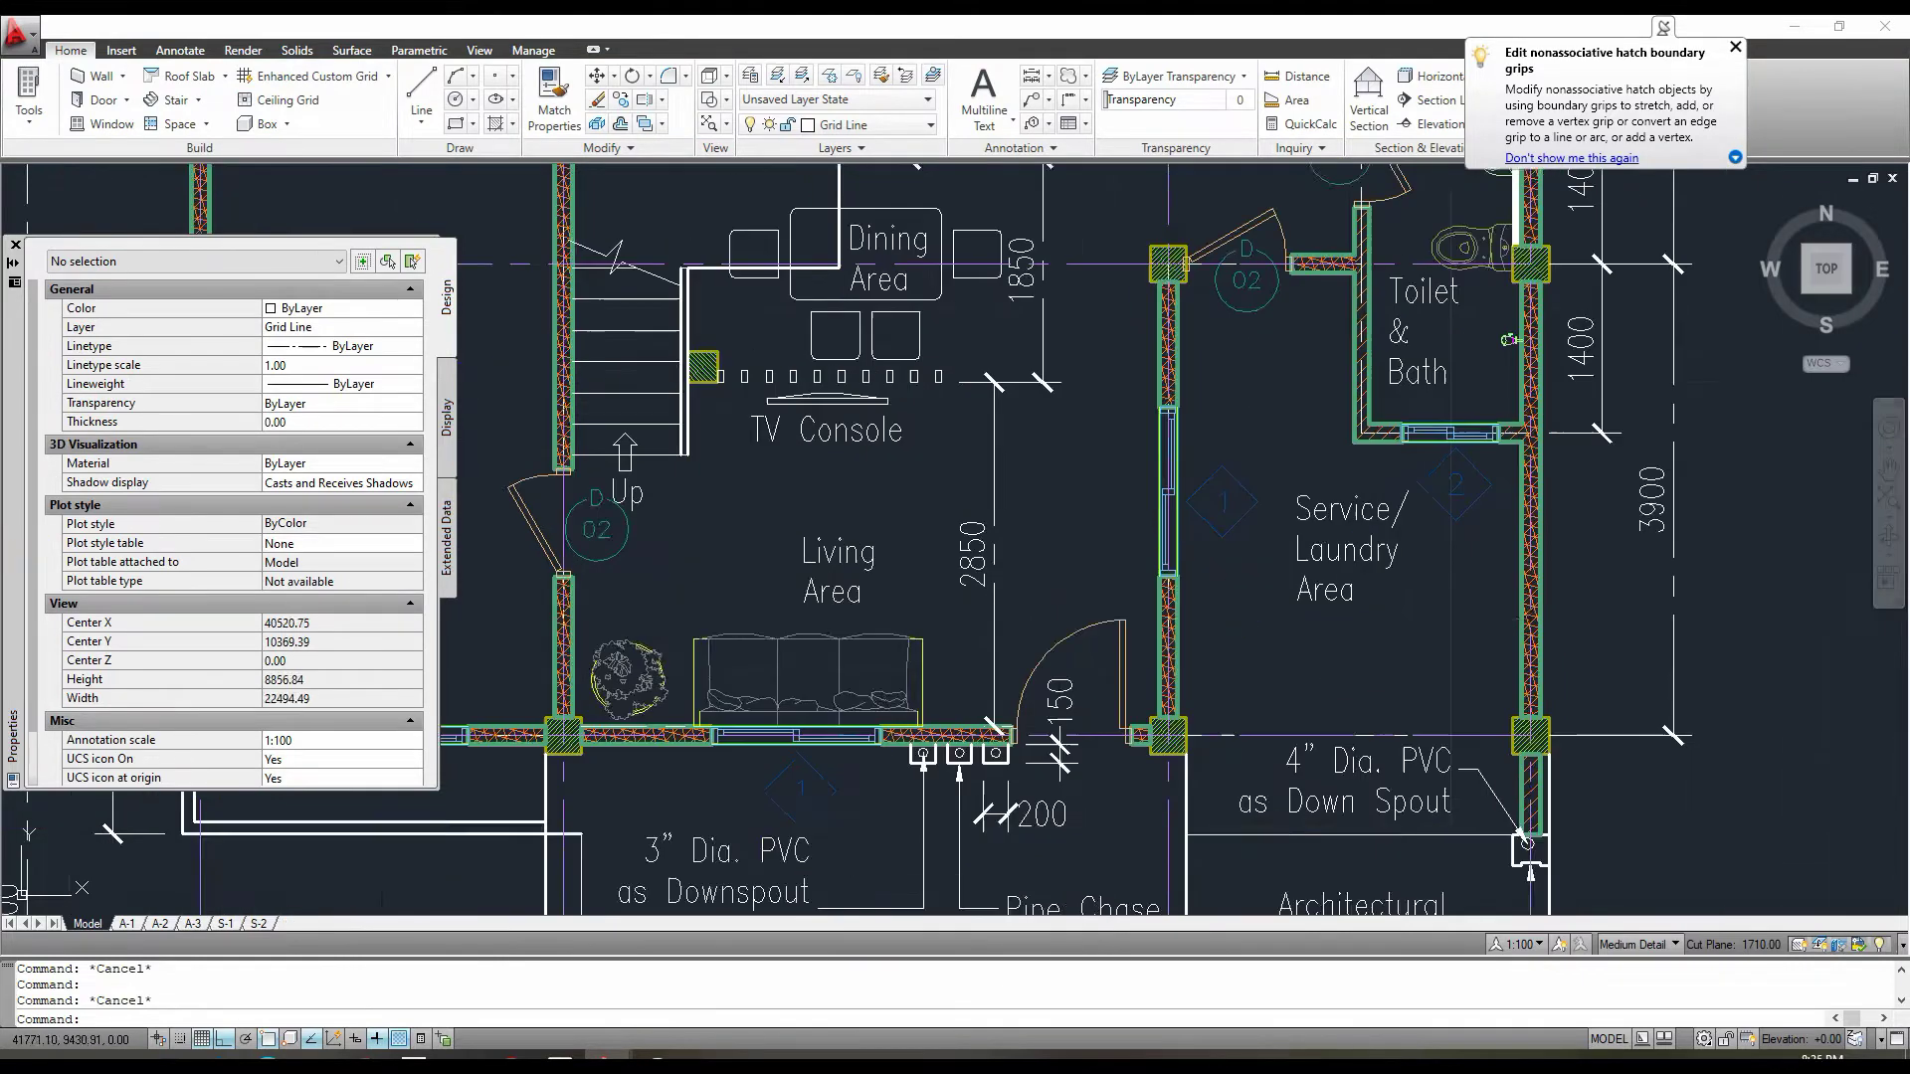
Tag the living area door with a D-01 door tag placed at its centre.
click(1044, 579)
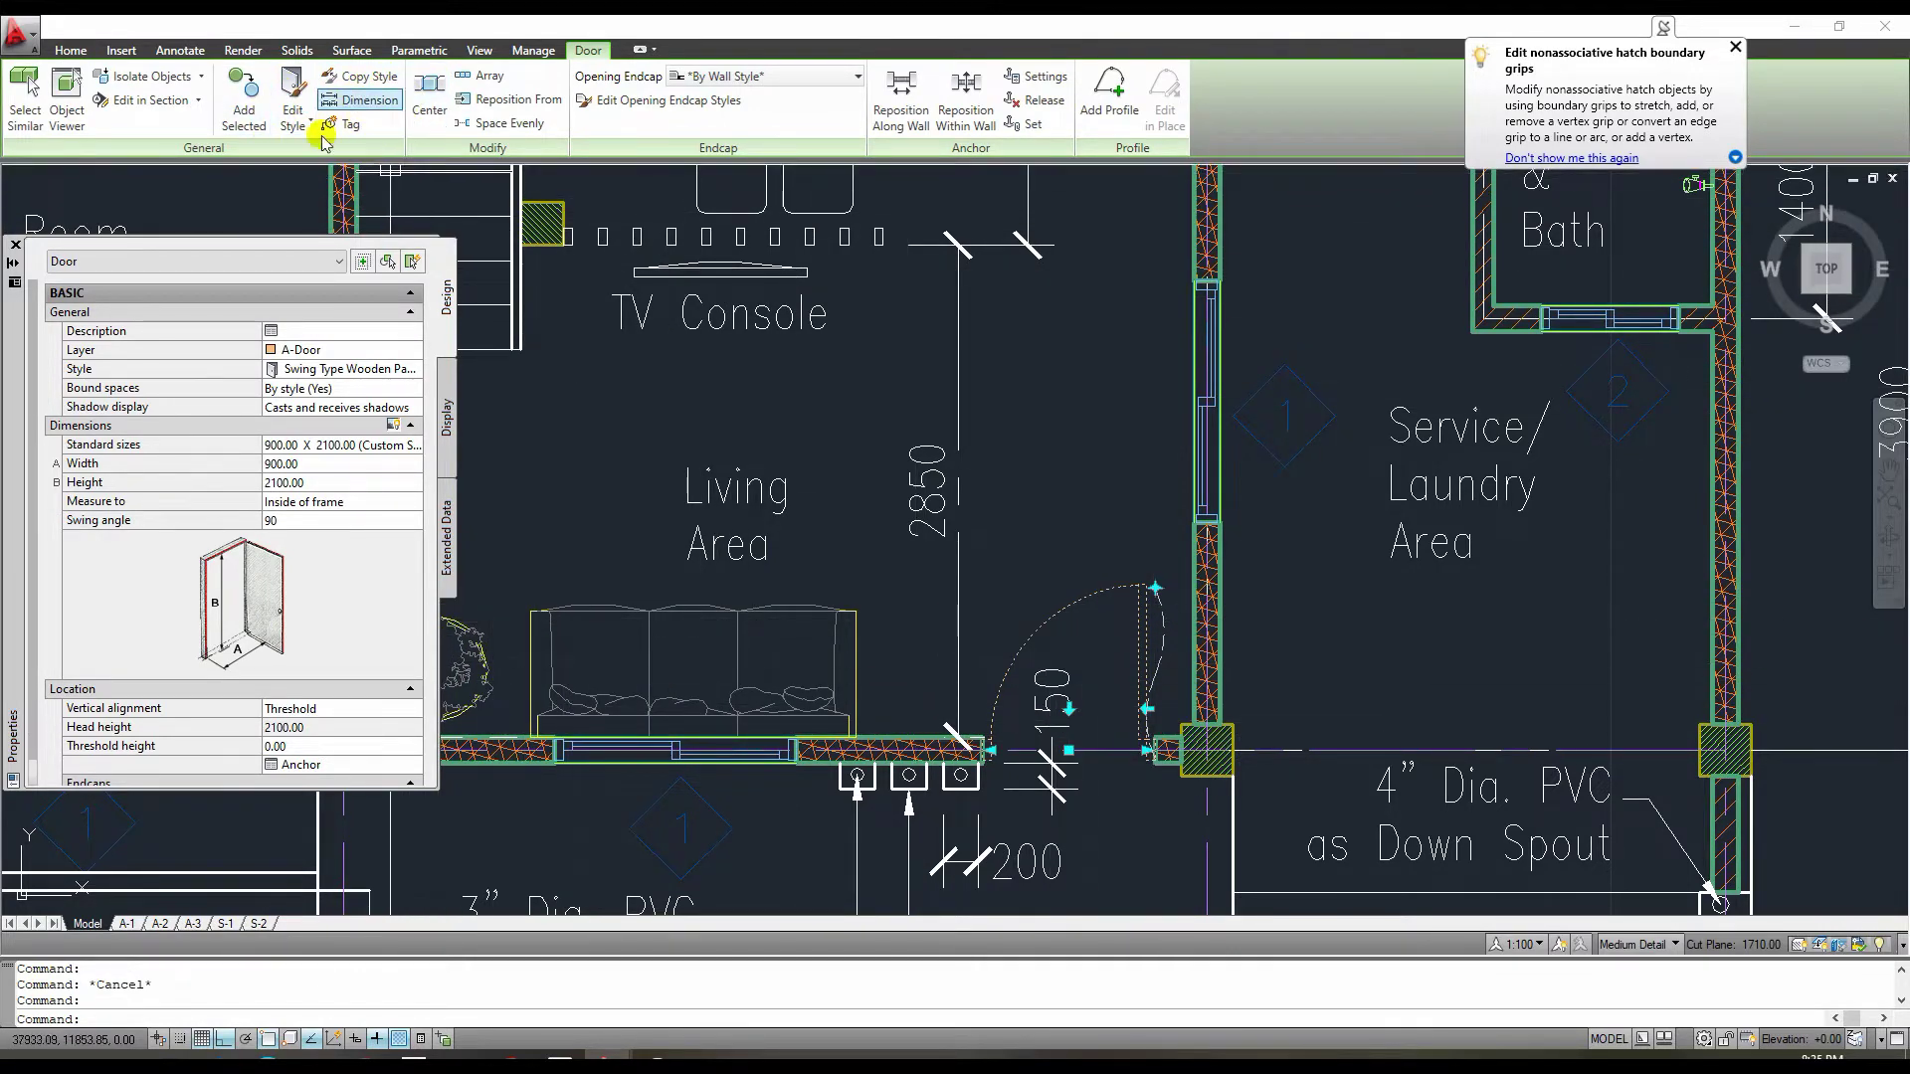
key(Escape)
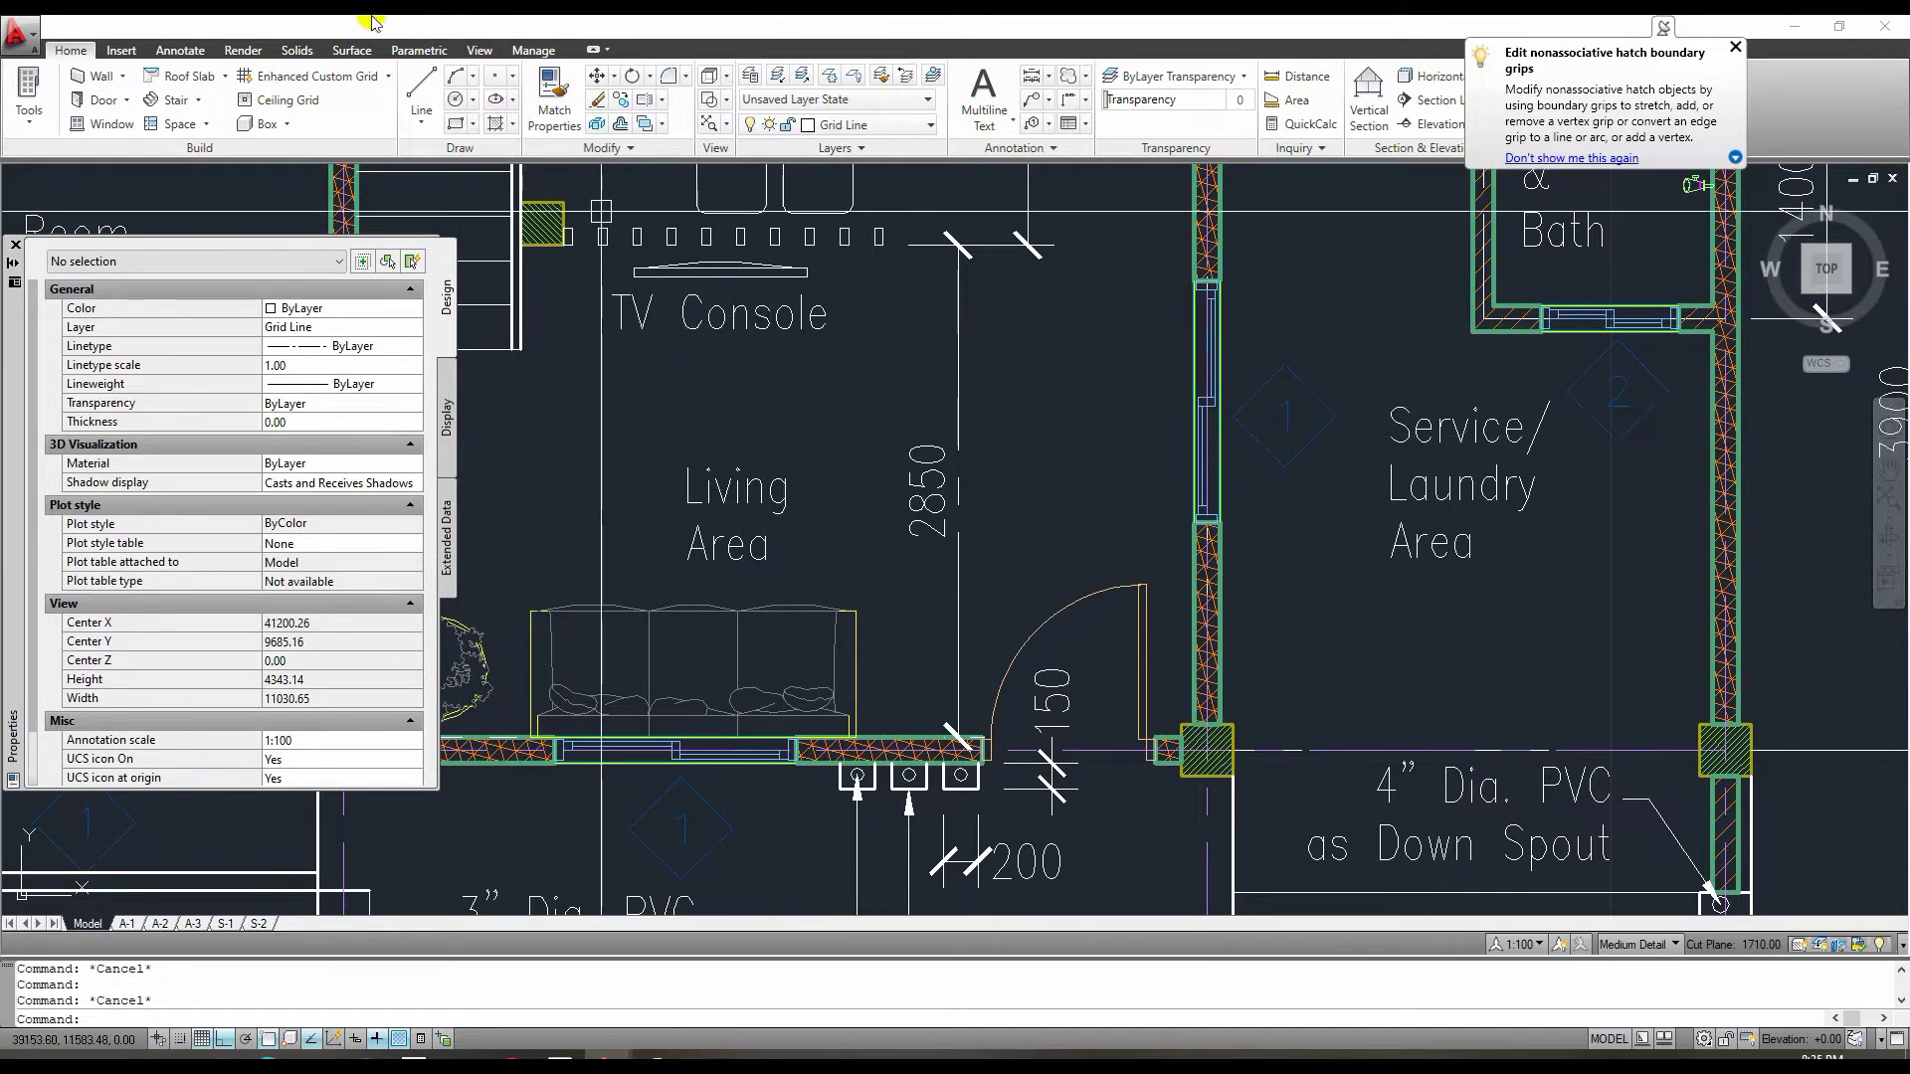
click(1013, 637)
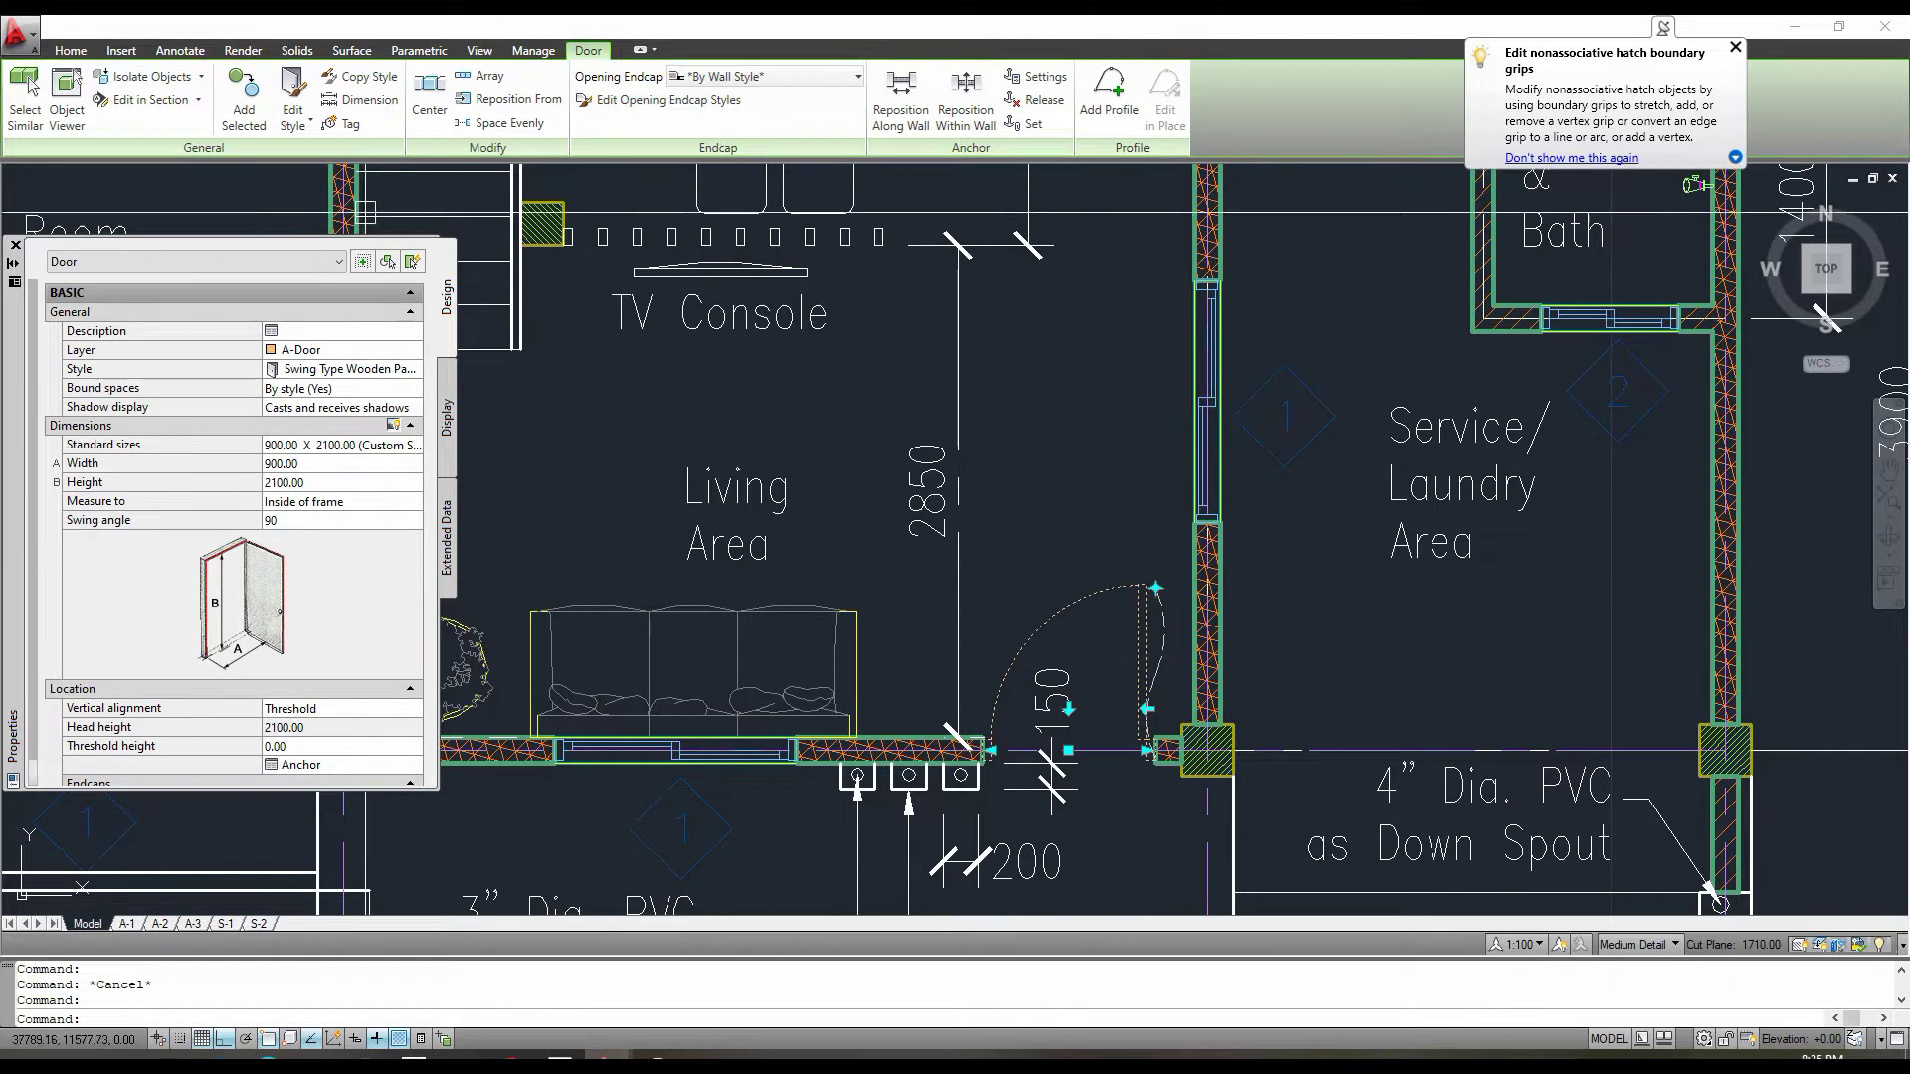
click(516, 122)
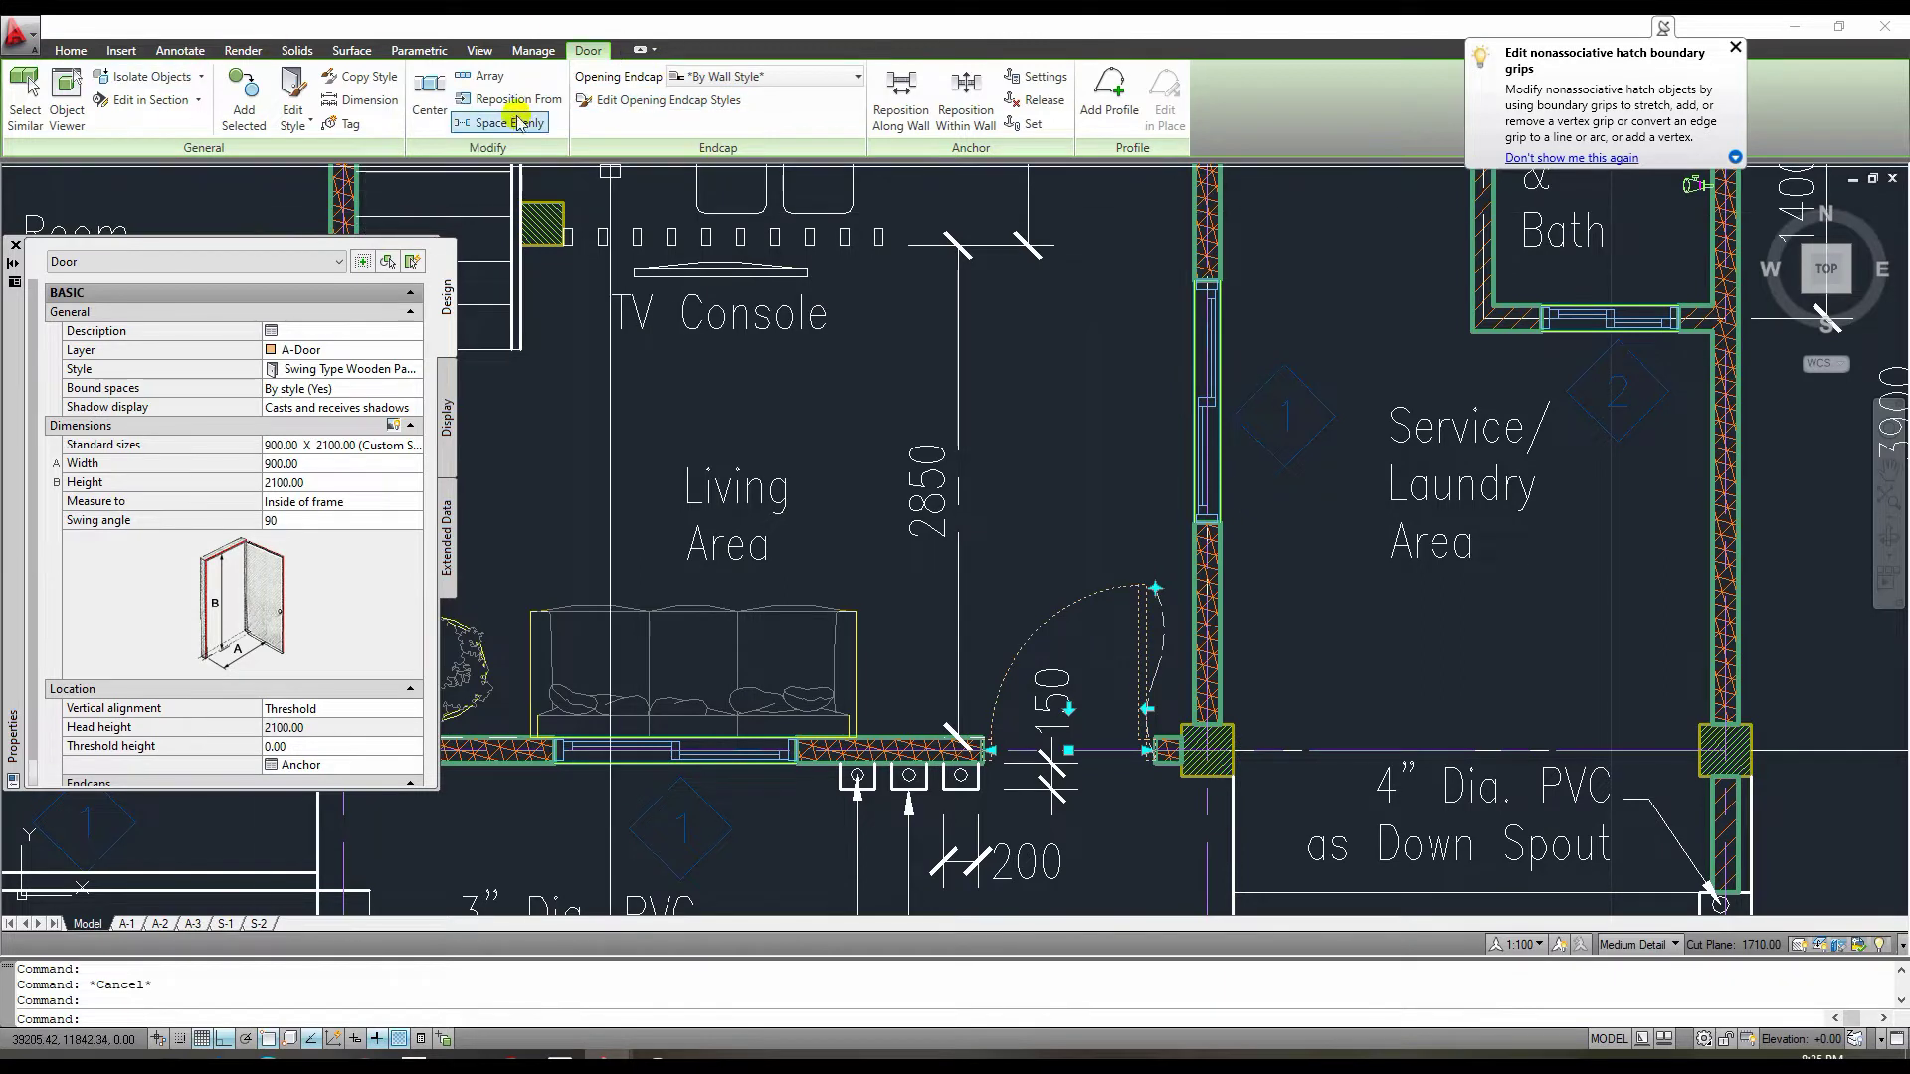
click(349, 124)
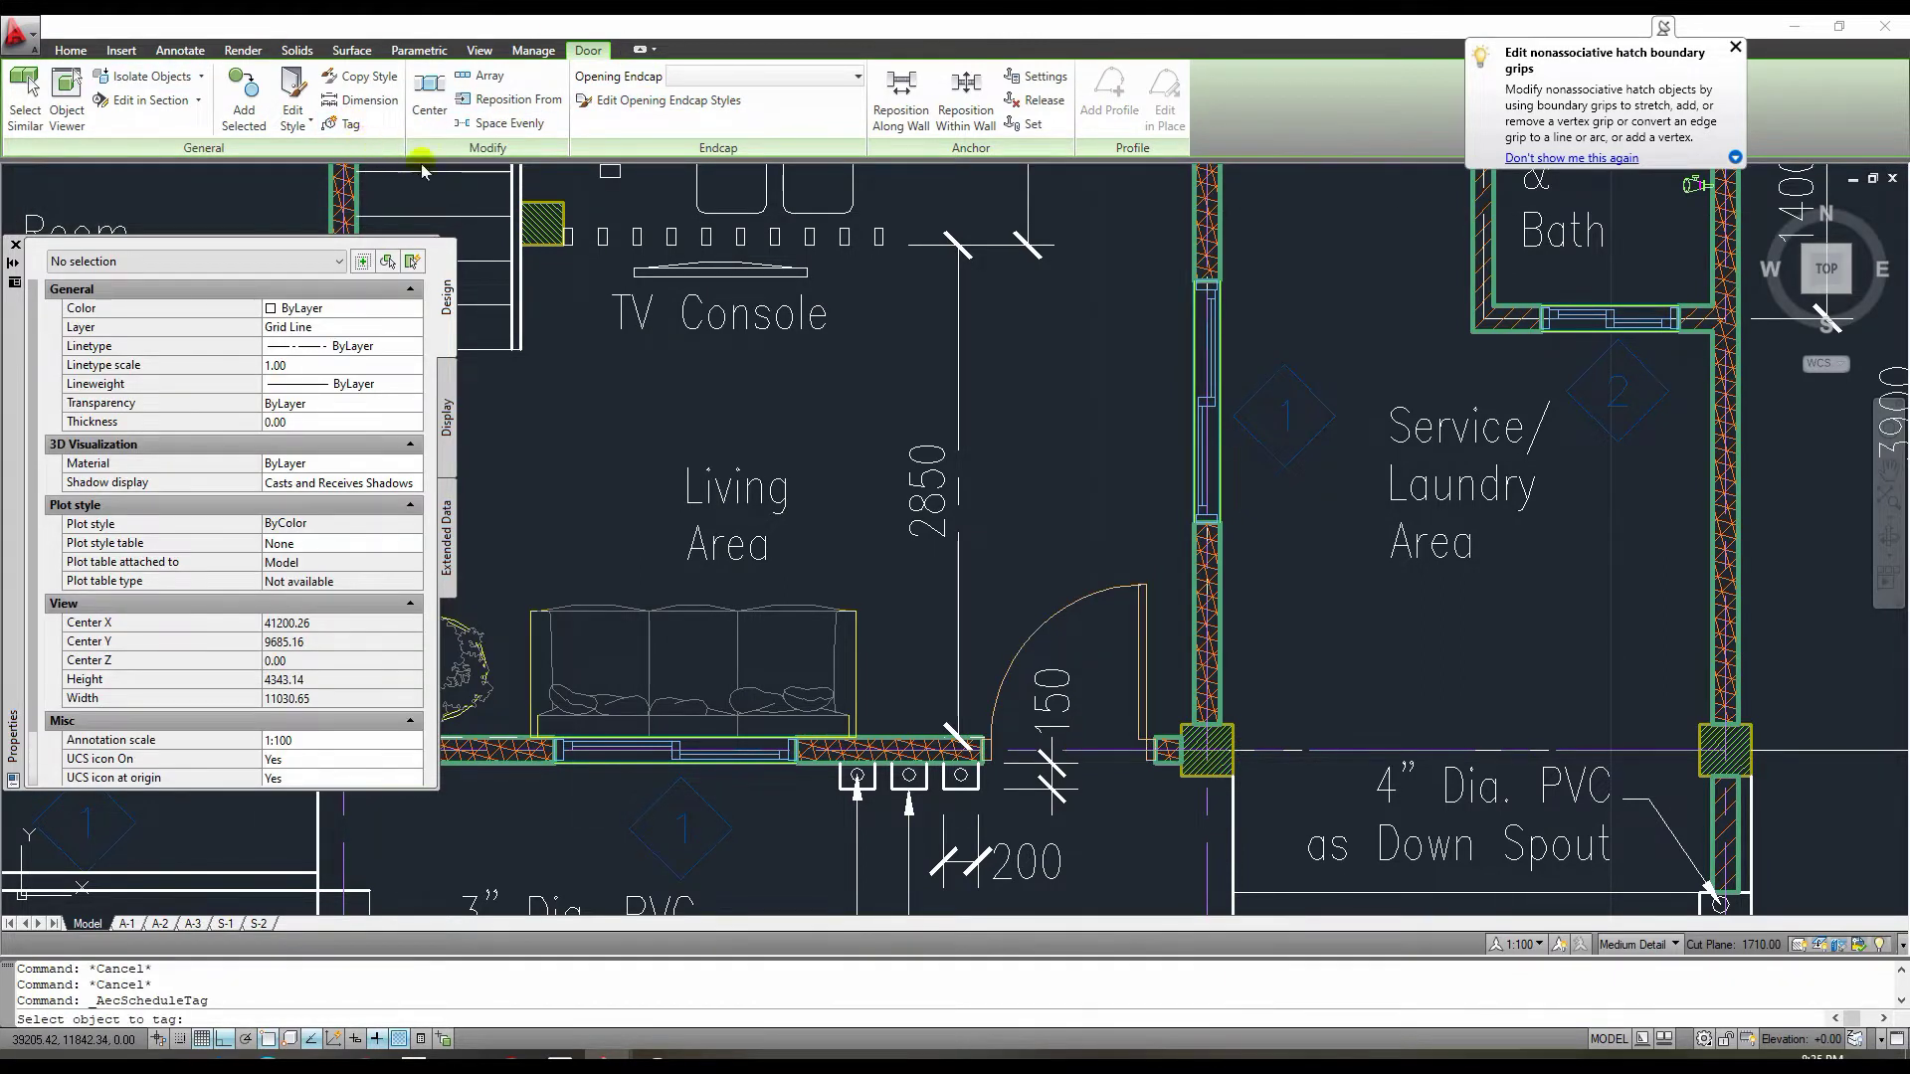
click(1093, 597)
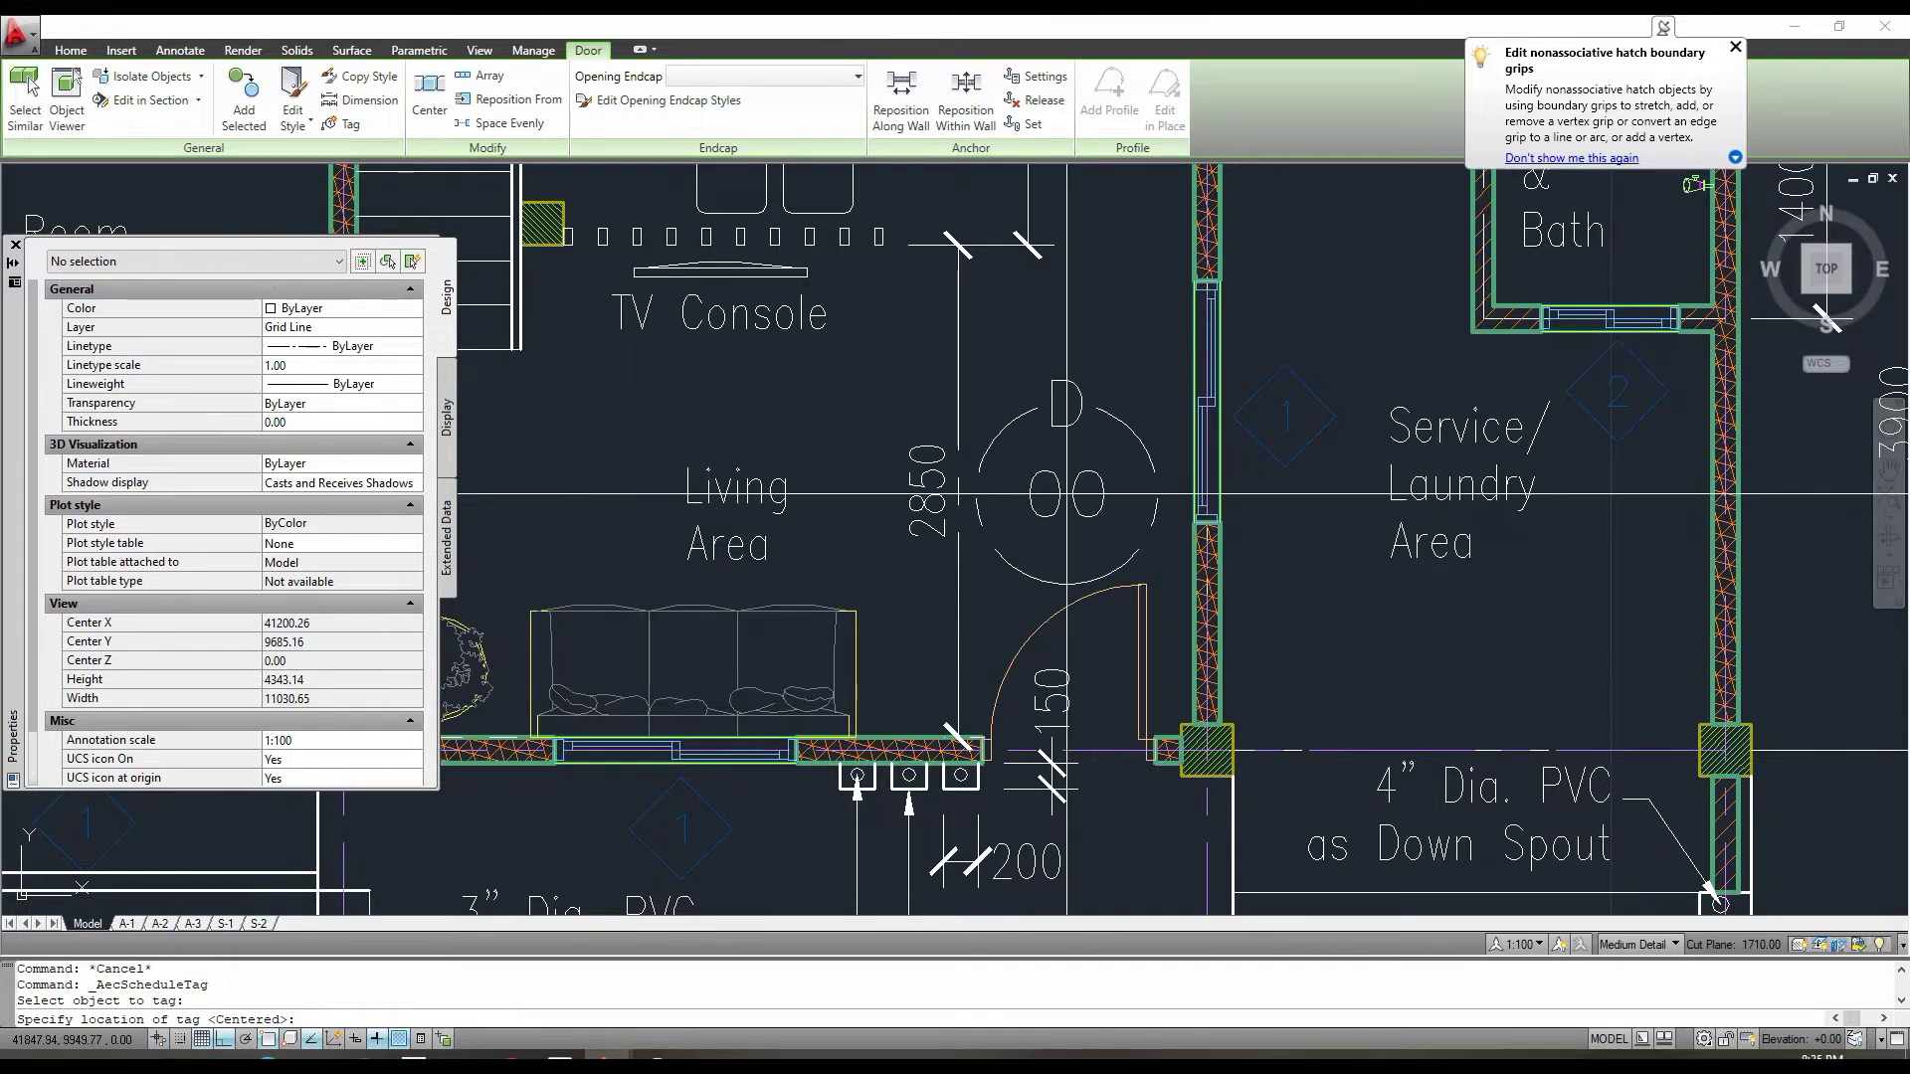
click(1067, 494)
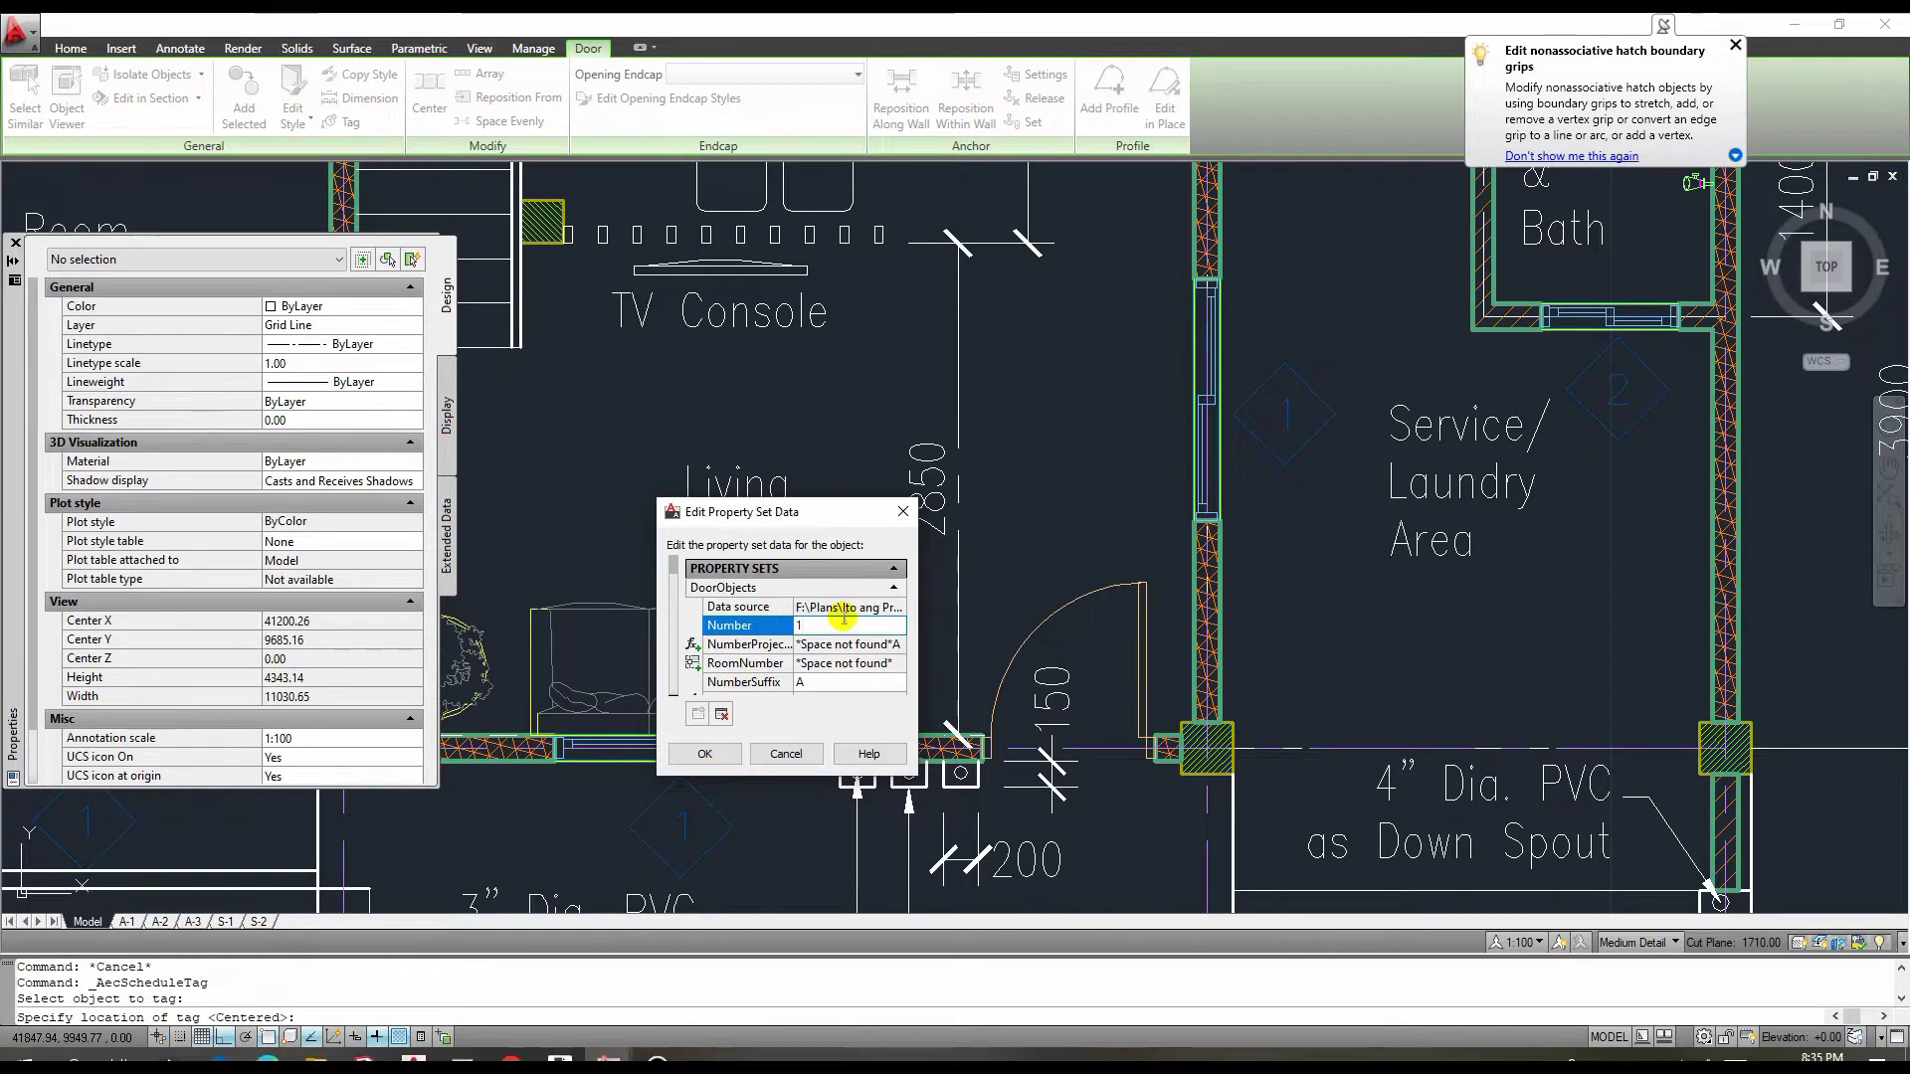
click(705, 754)
Set the D 01 door tag's Scale X to 0.5.
key(Escape)
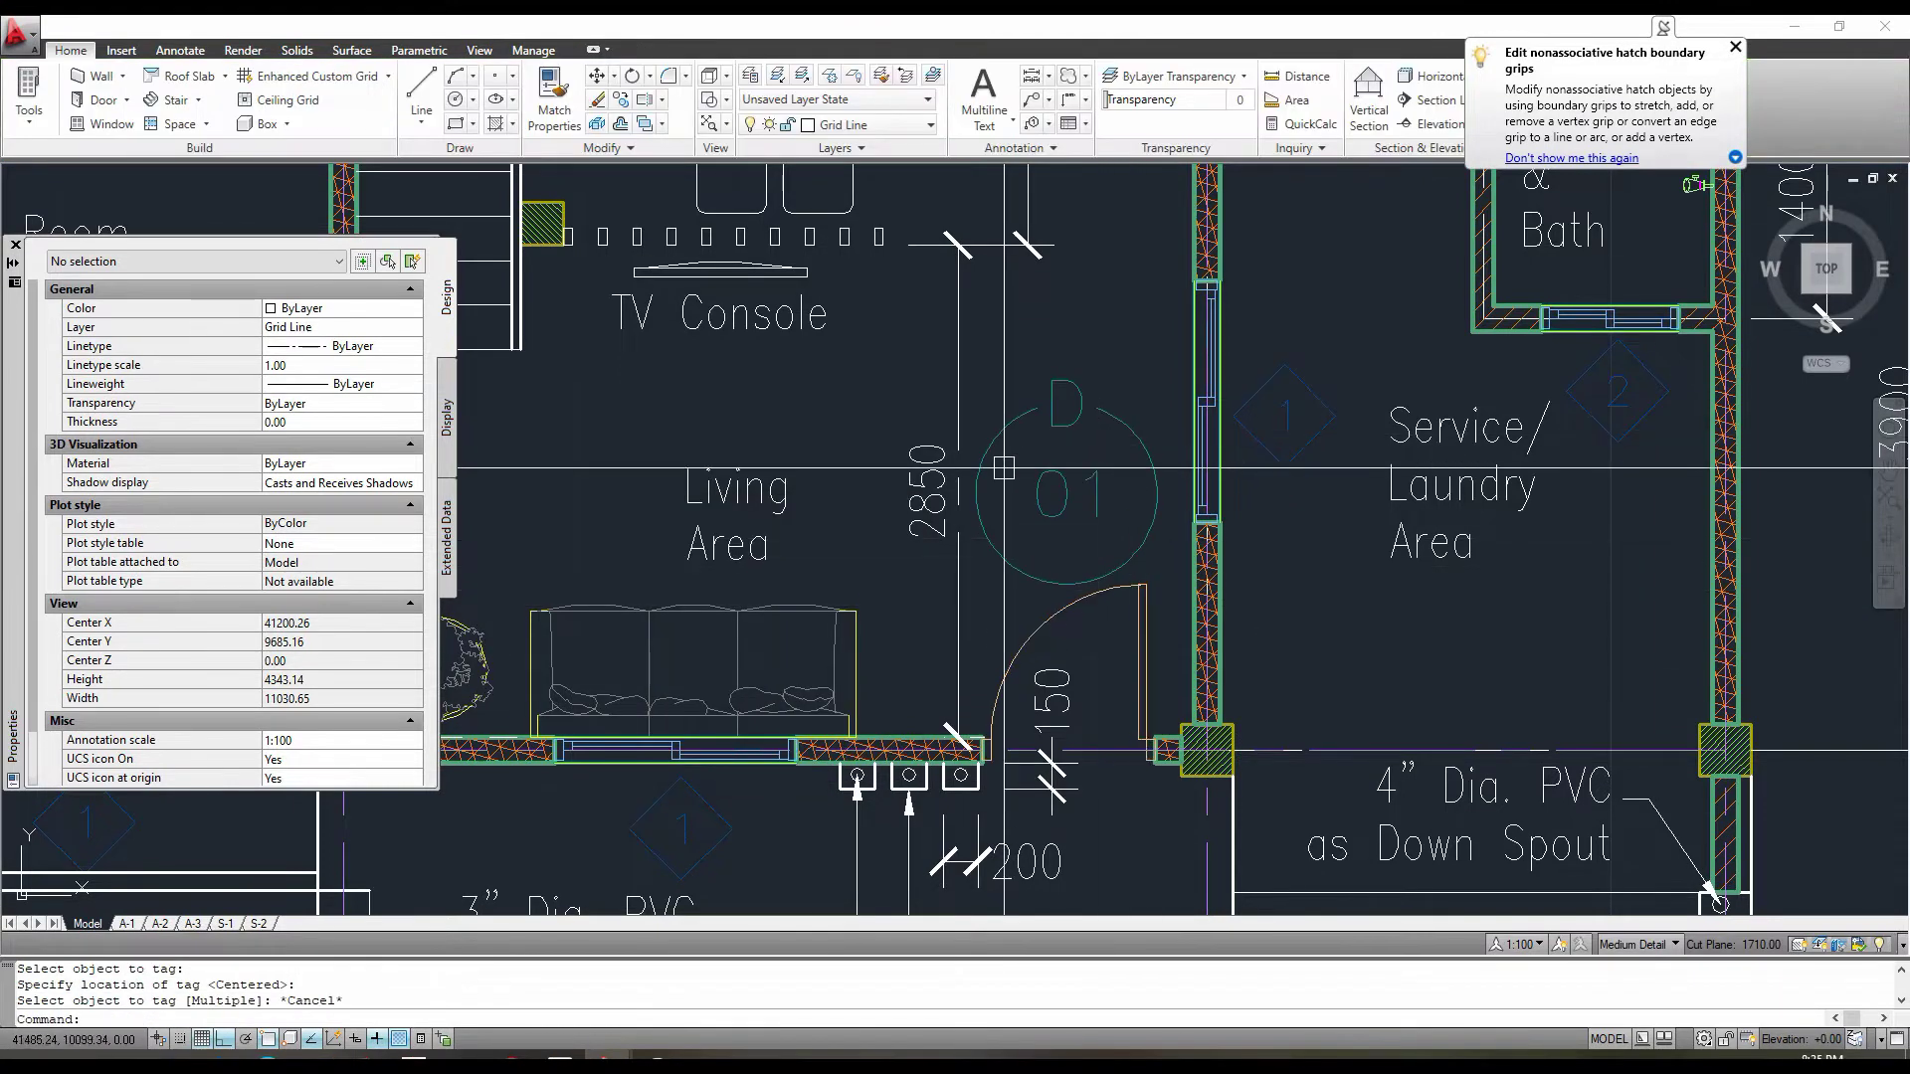
scroll(1032, 569, down, 2)
scroll(955, 478, up, 1)
scroll(708, 537, down, 1)
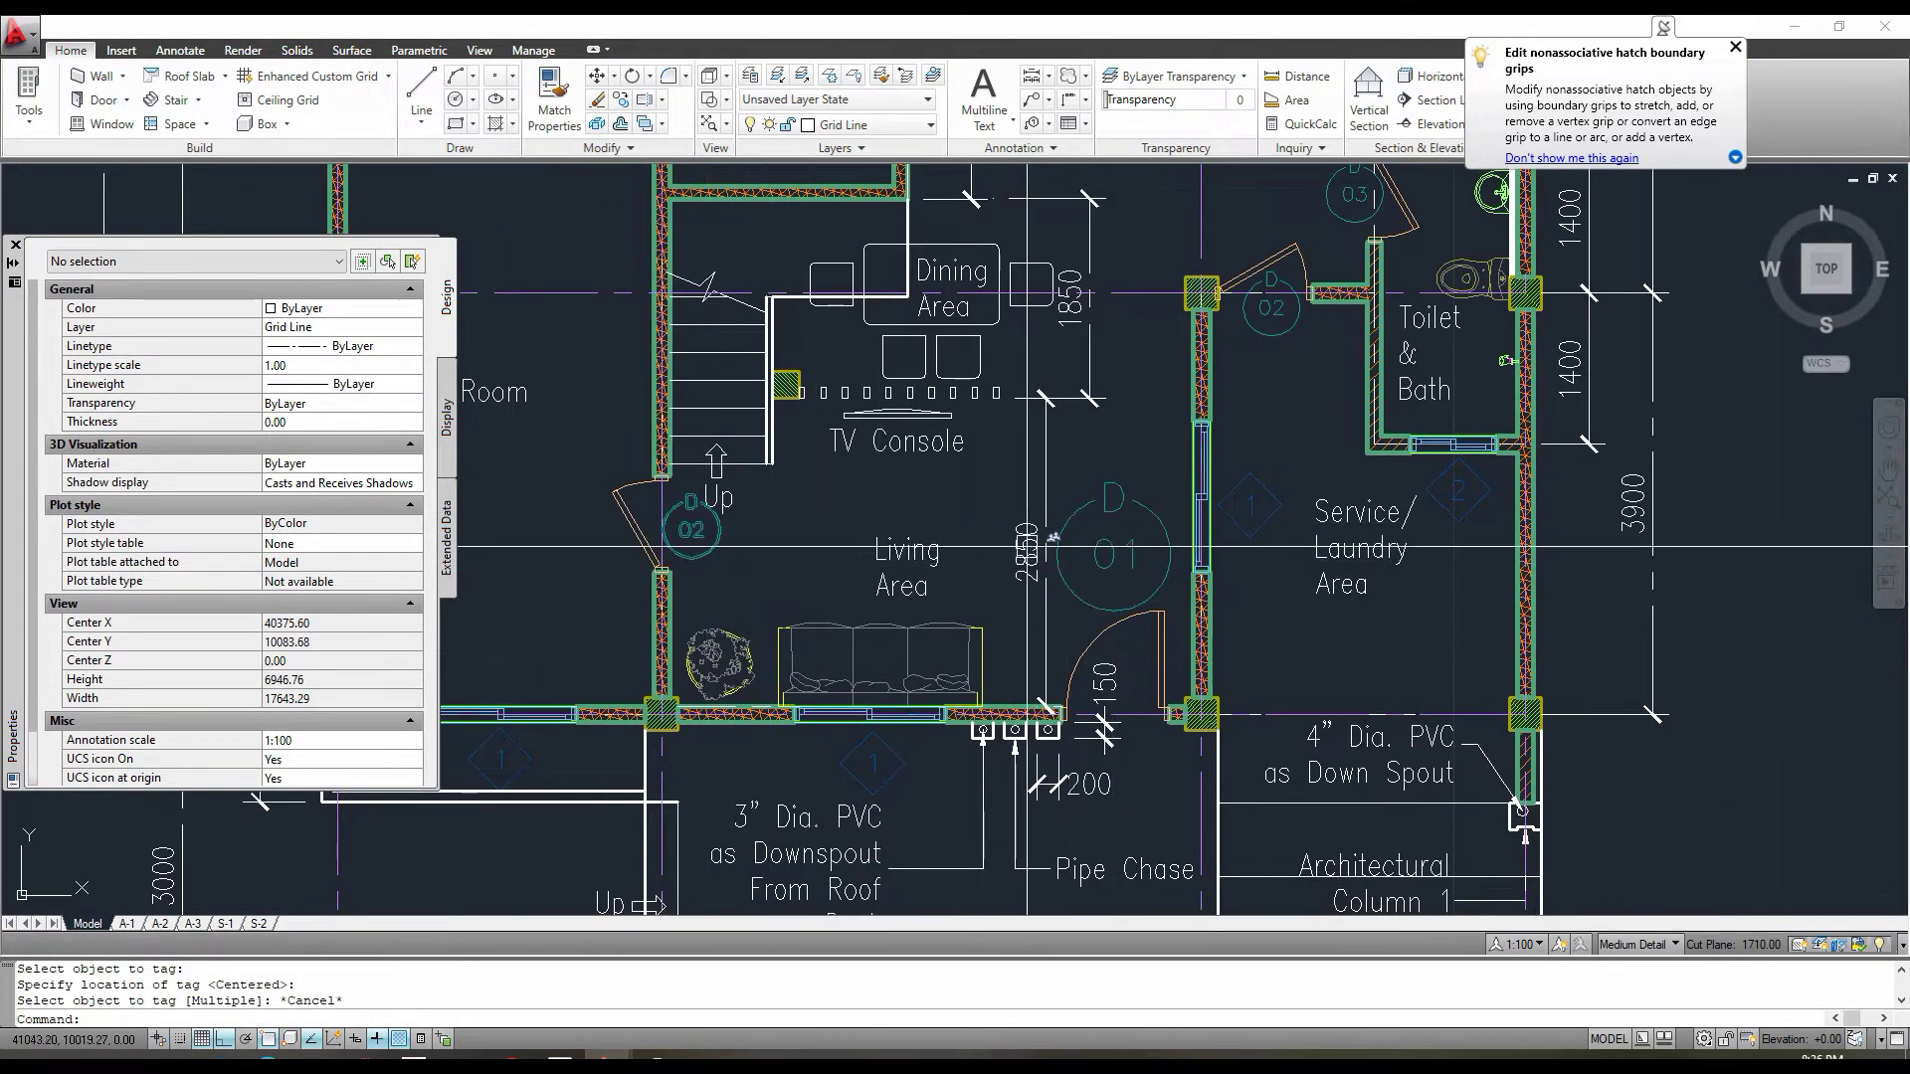
scroll(1100, 547, up, 1)
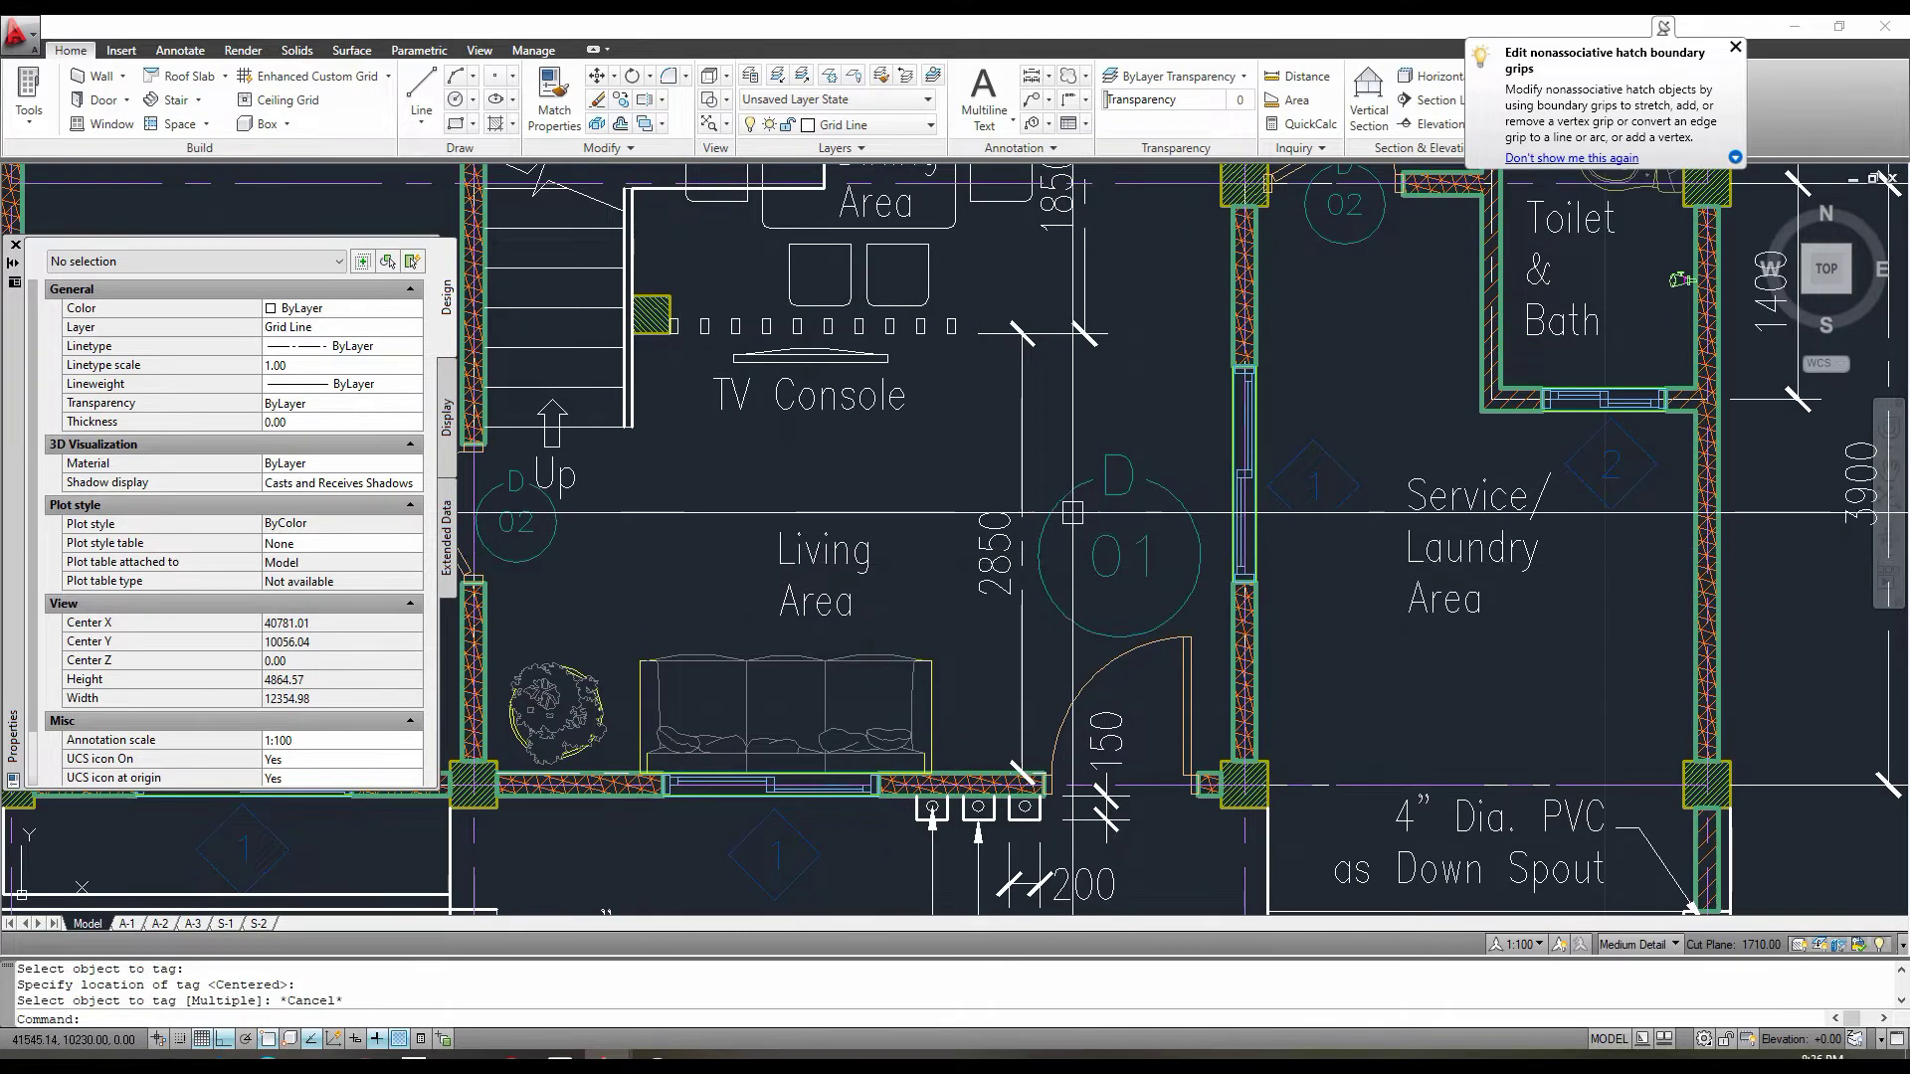
click(1072, 506)
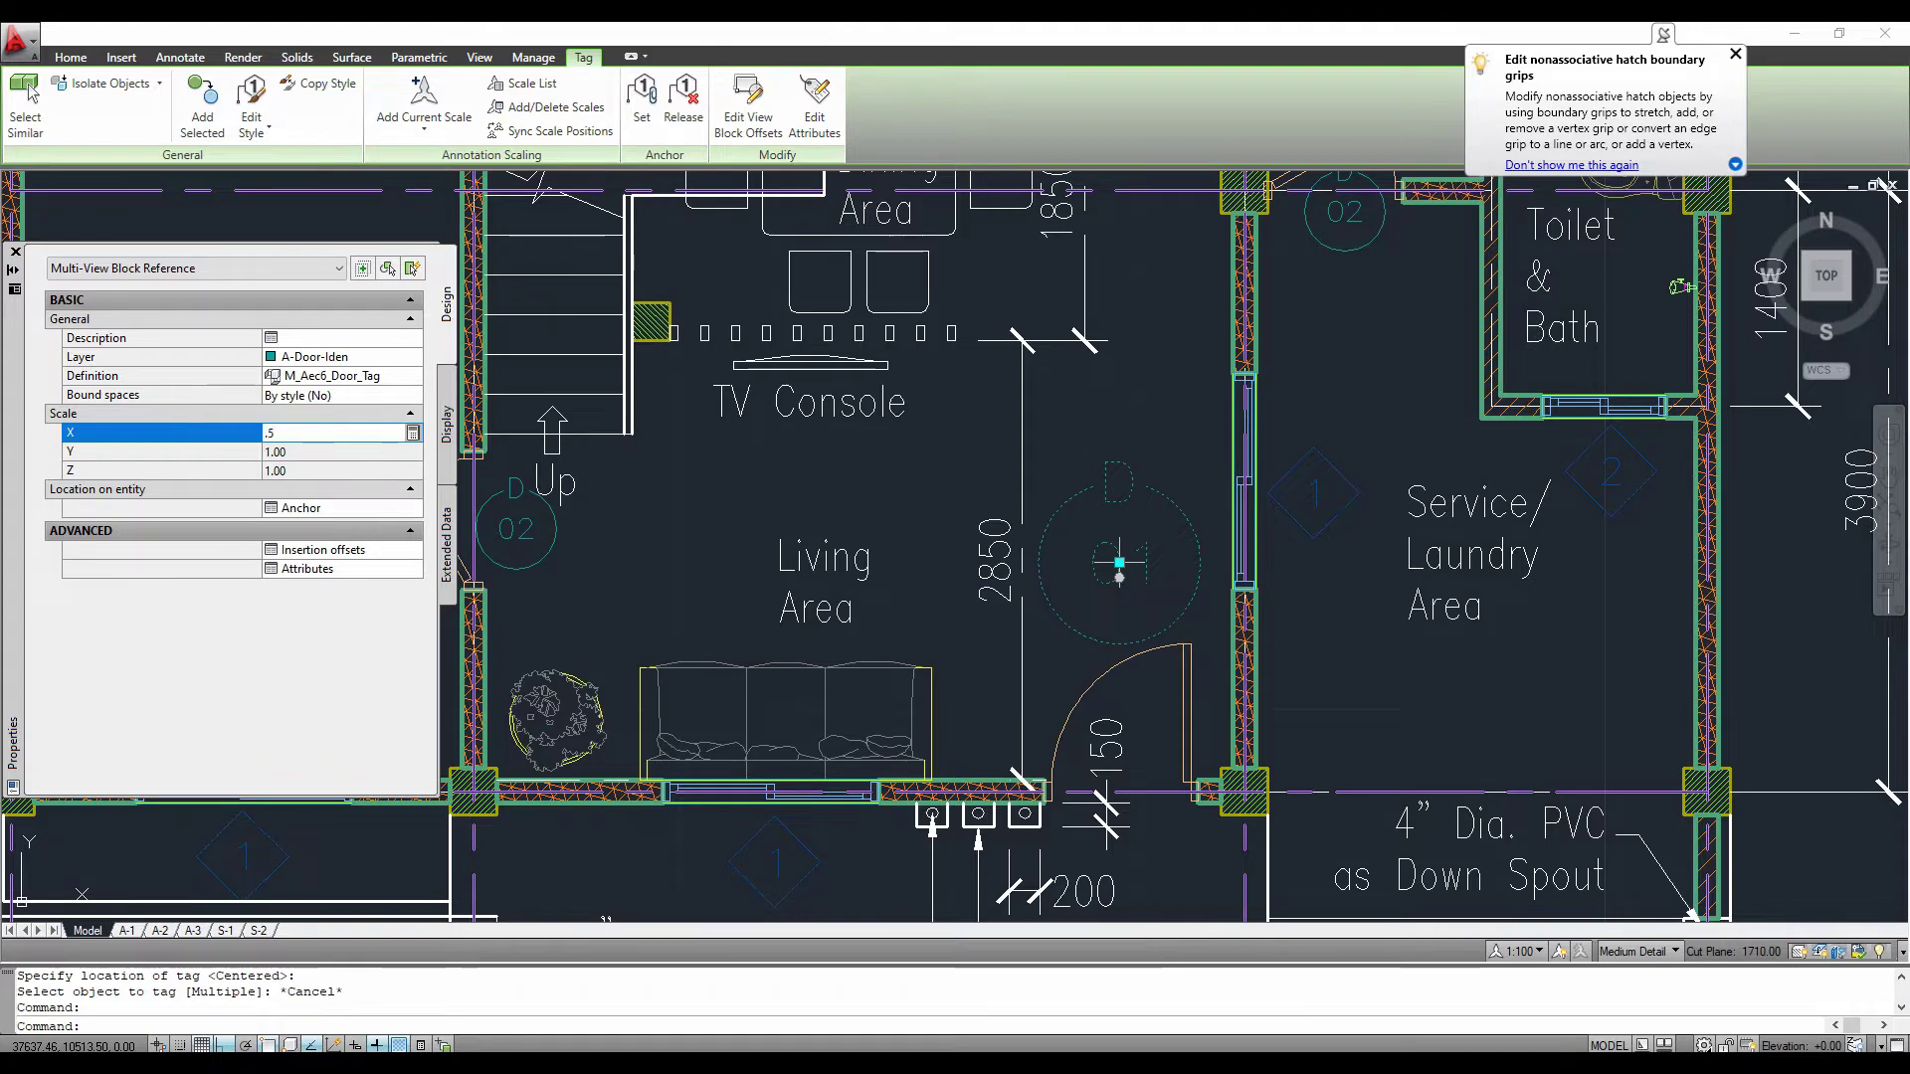
click(160, 452)
key(Escape)
Move the door tag down closer to the living area door.
click(1120, 556)
text(m)
key(Return)
scroll(1139, 567, up, 3)
click(1115, 544)
click(1108, 654)
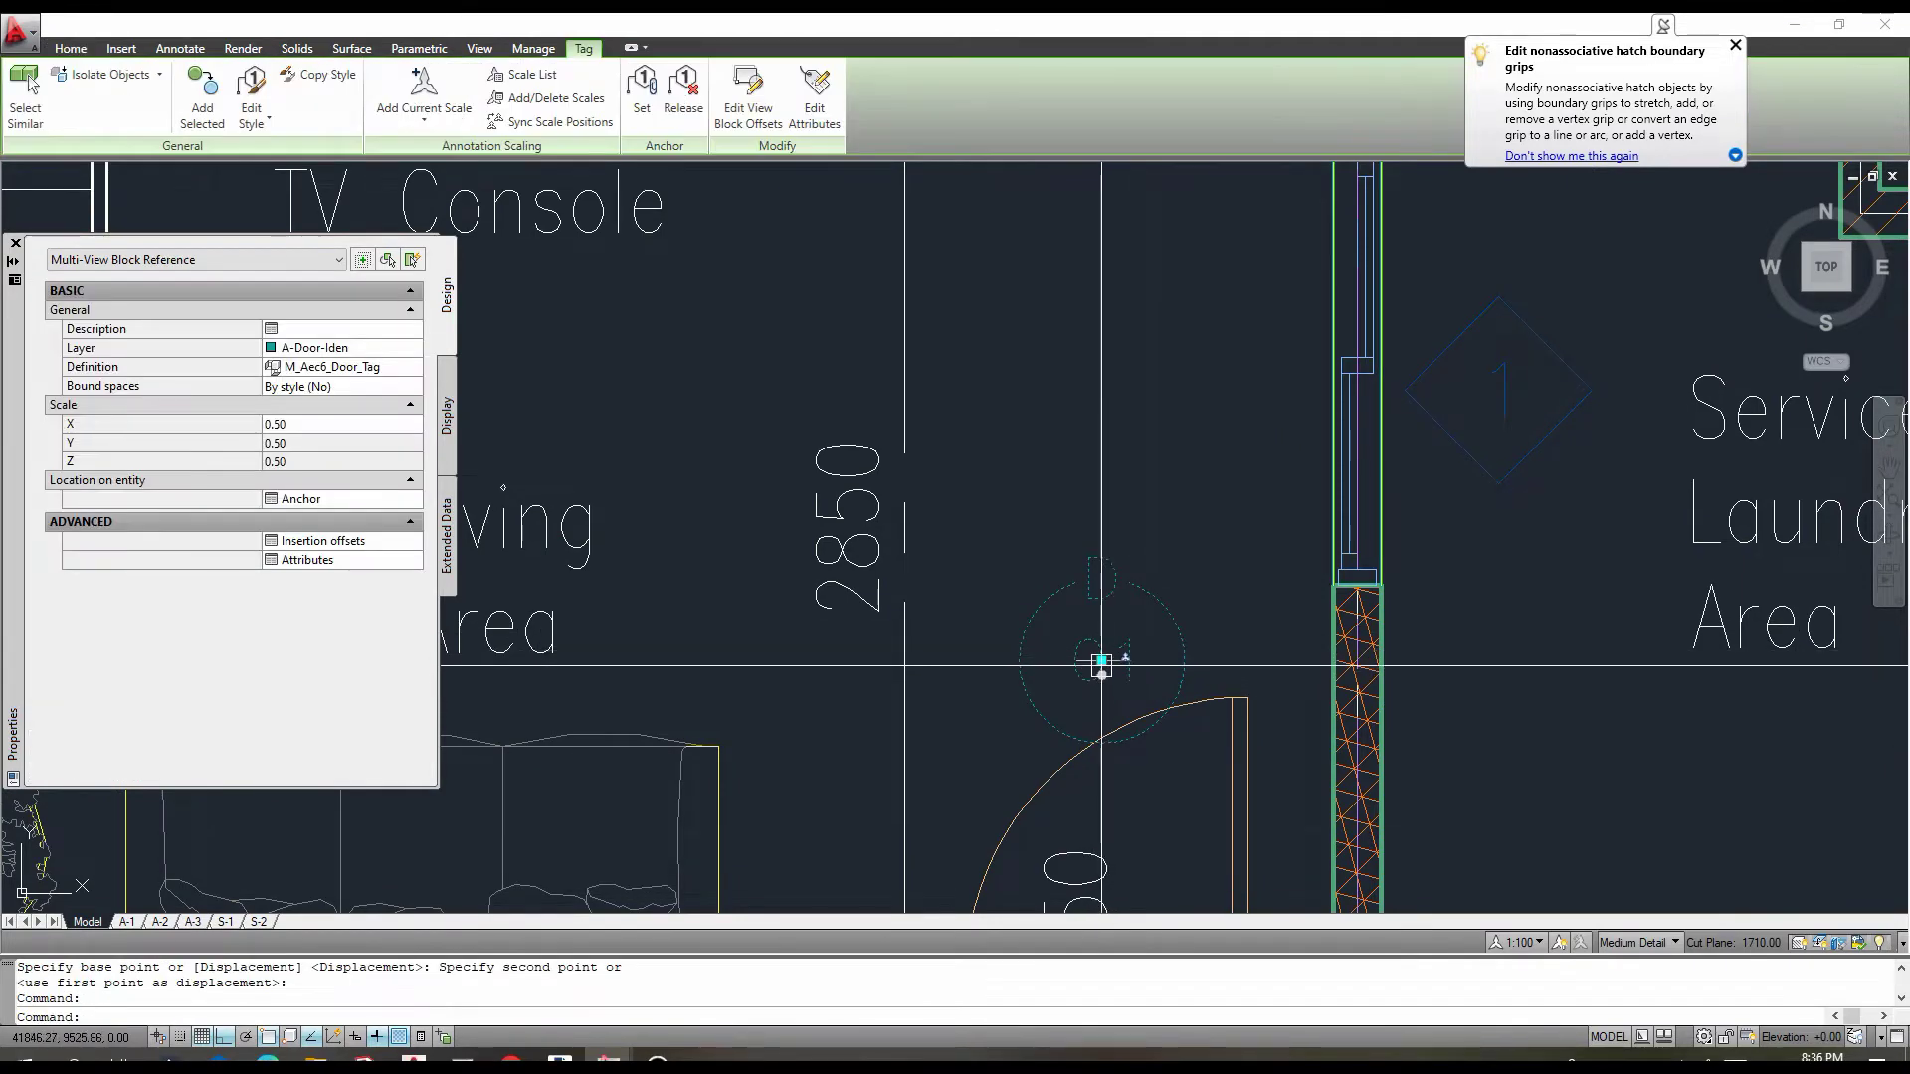
click(1102, 662)
key(Escape)
key(Escape)
scroll(946, 542, down, 12)
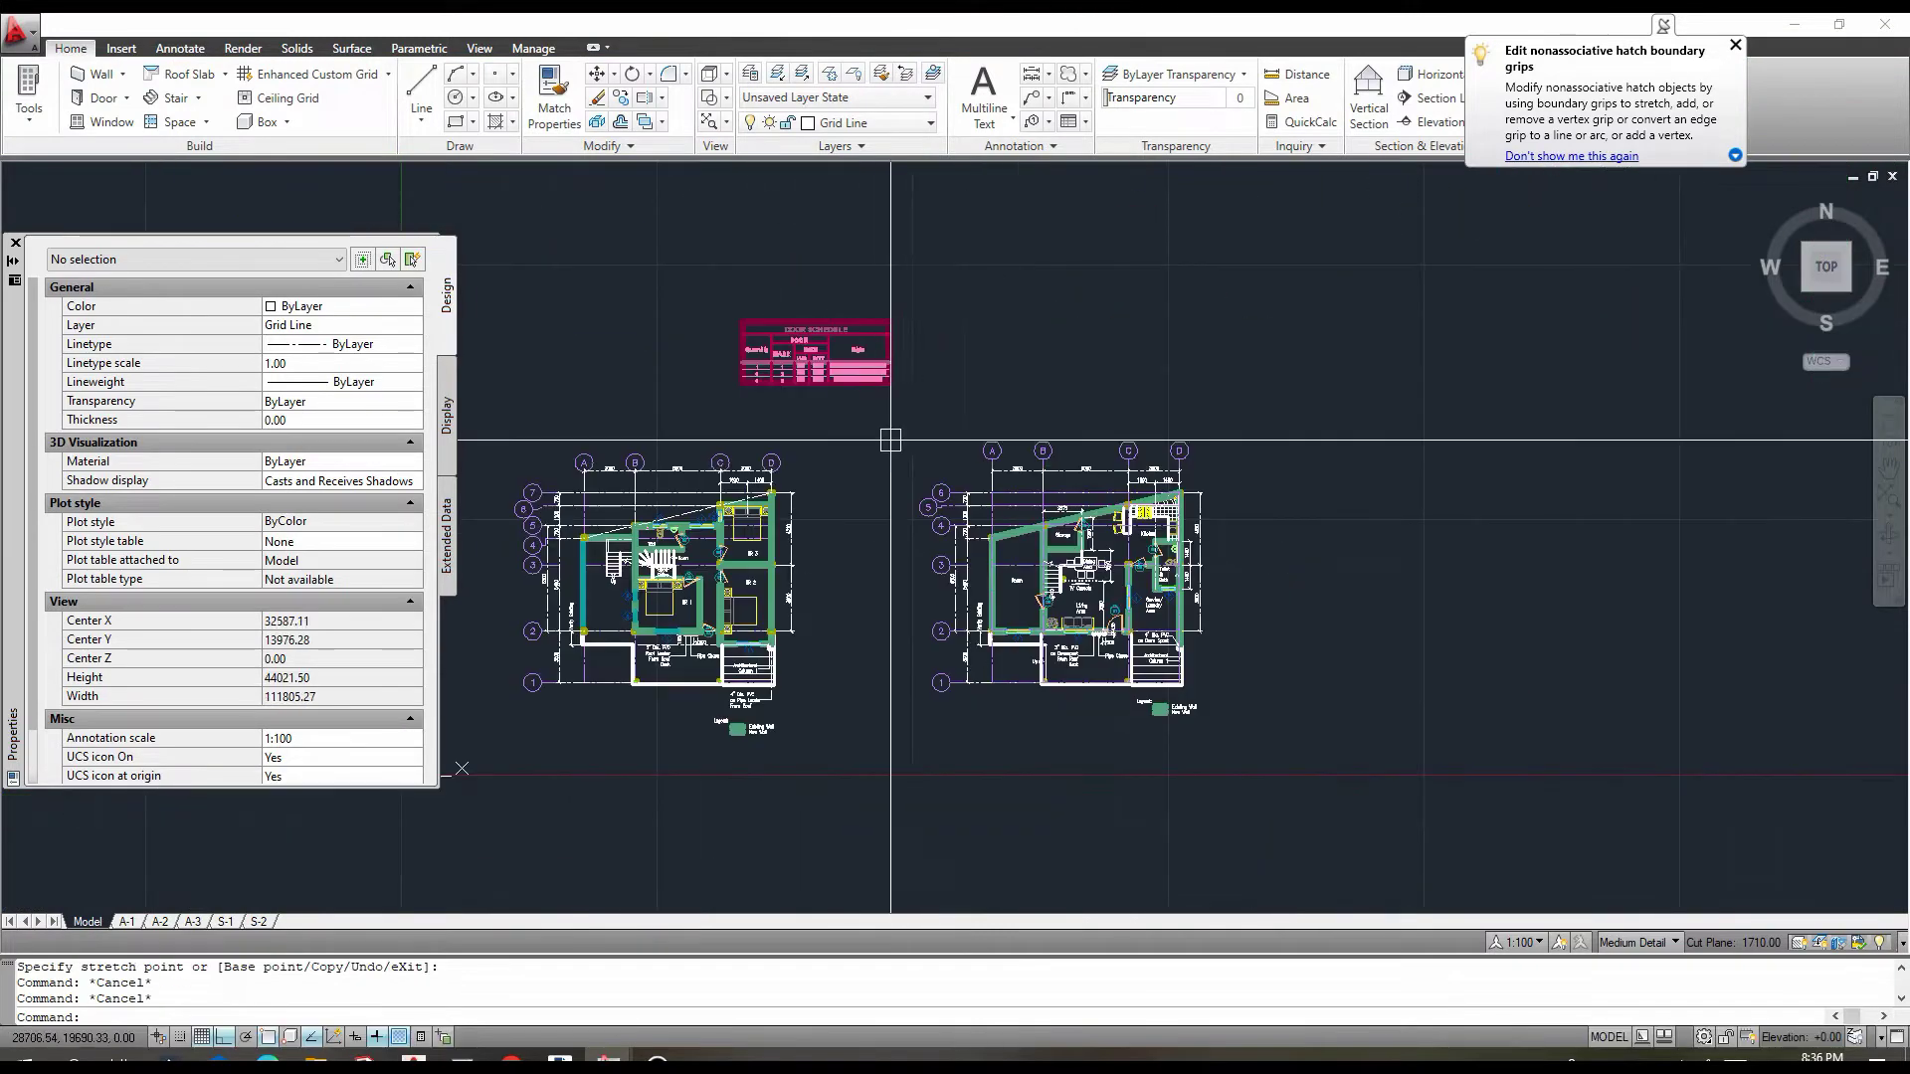
scroll(844, 353, up, 8)
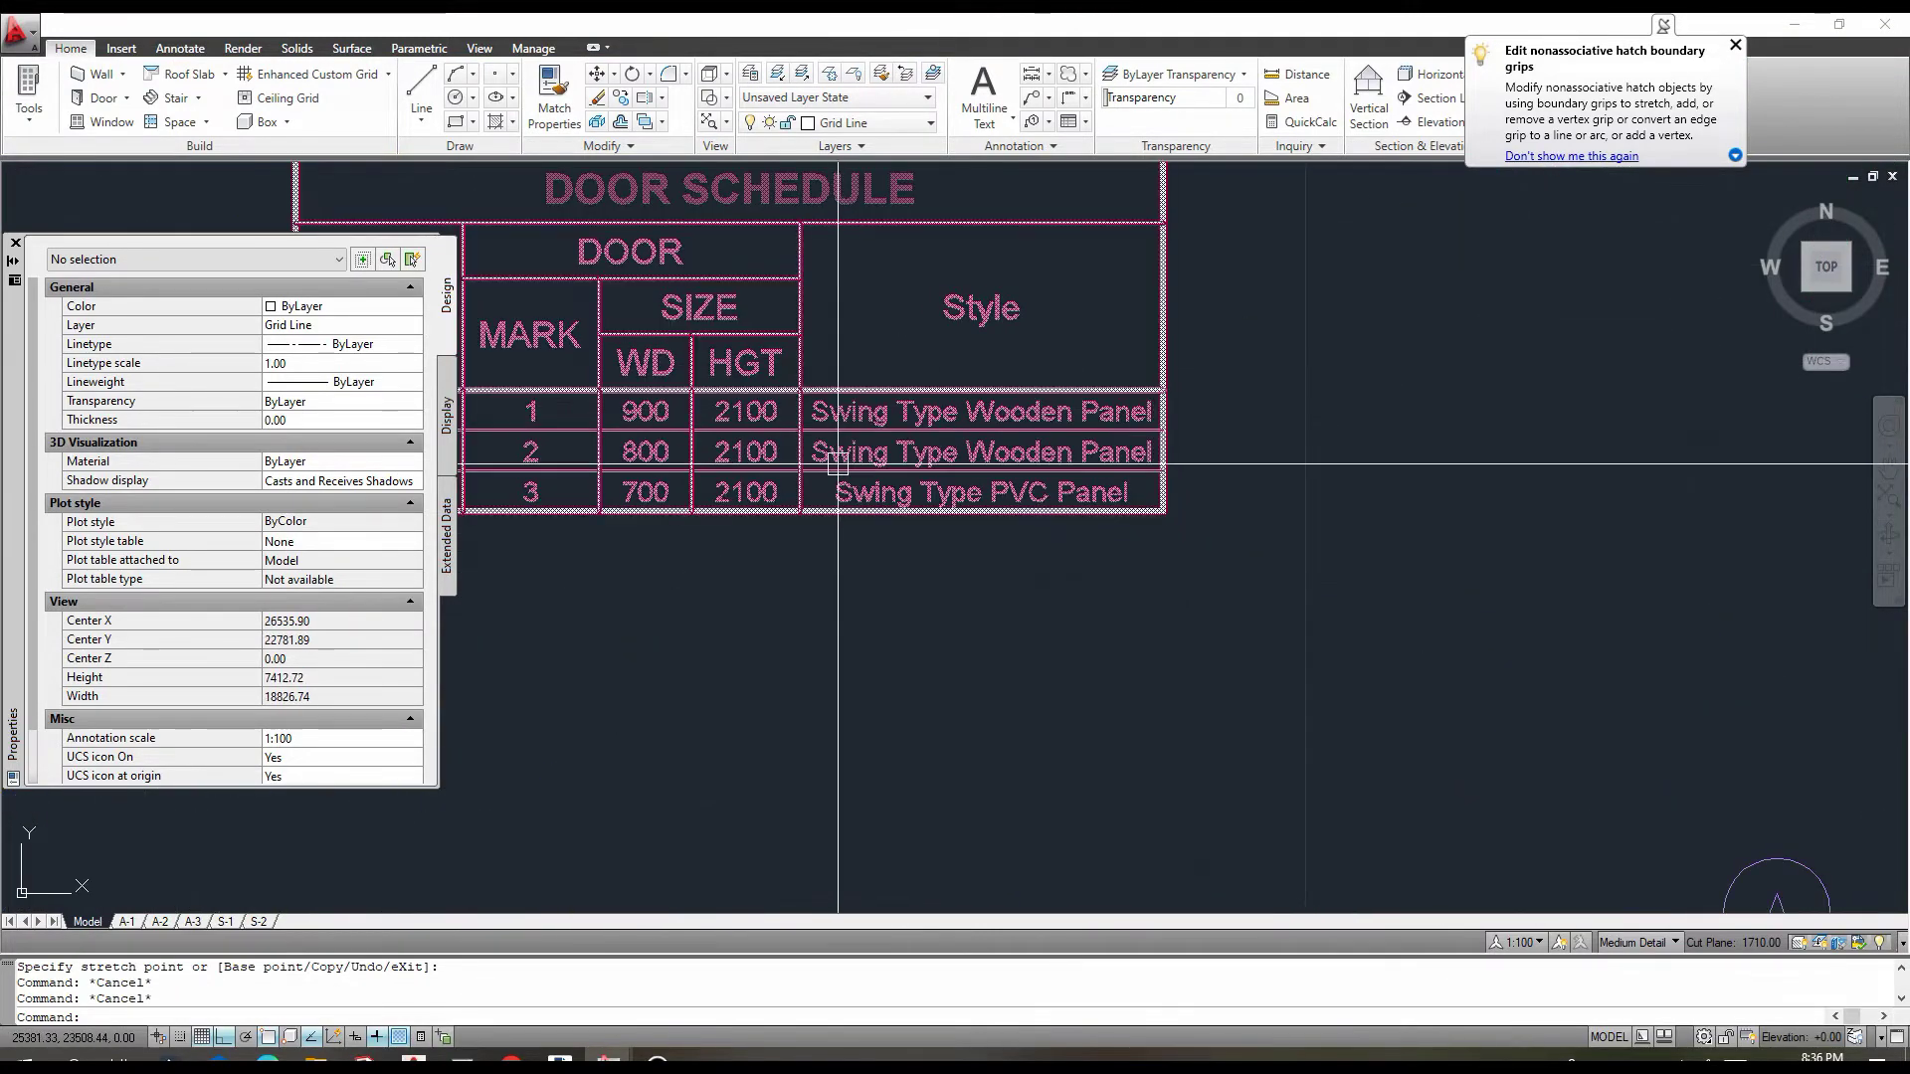
scroll(925, 488, up, 4)
scroll(998, 459, down, 3)
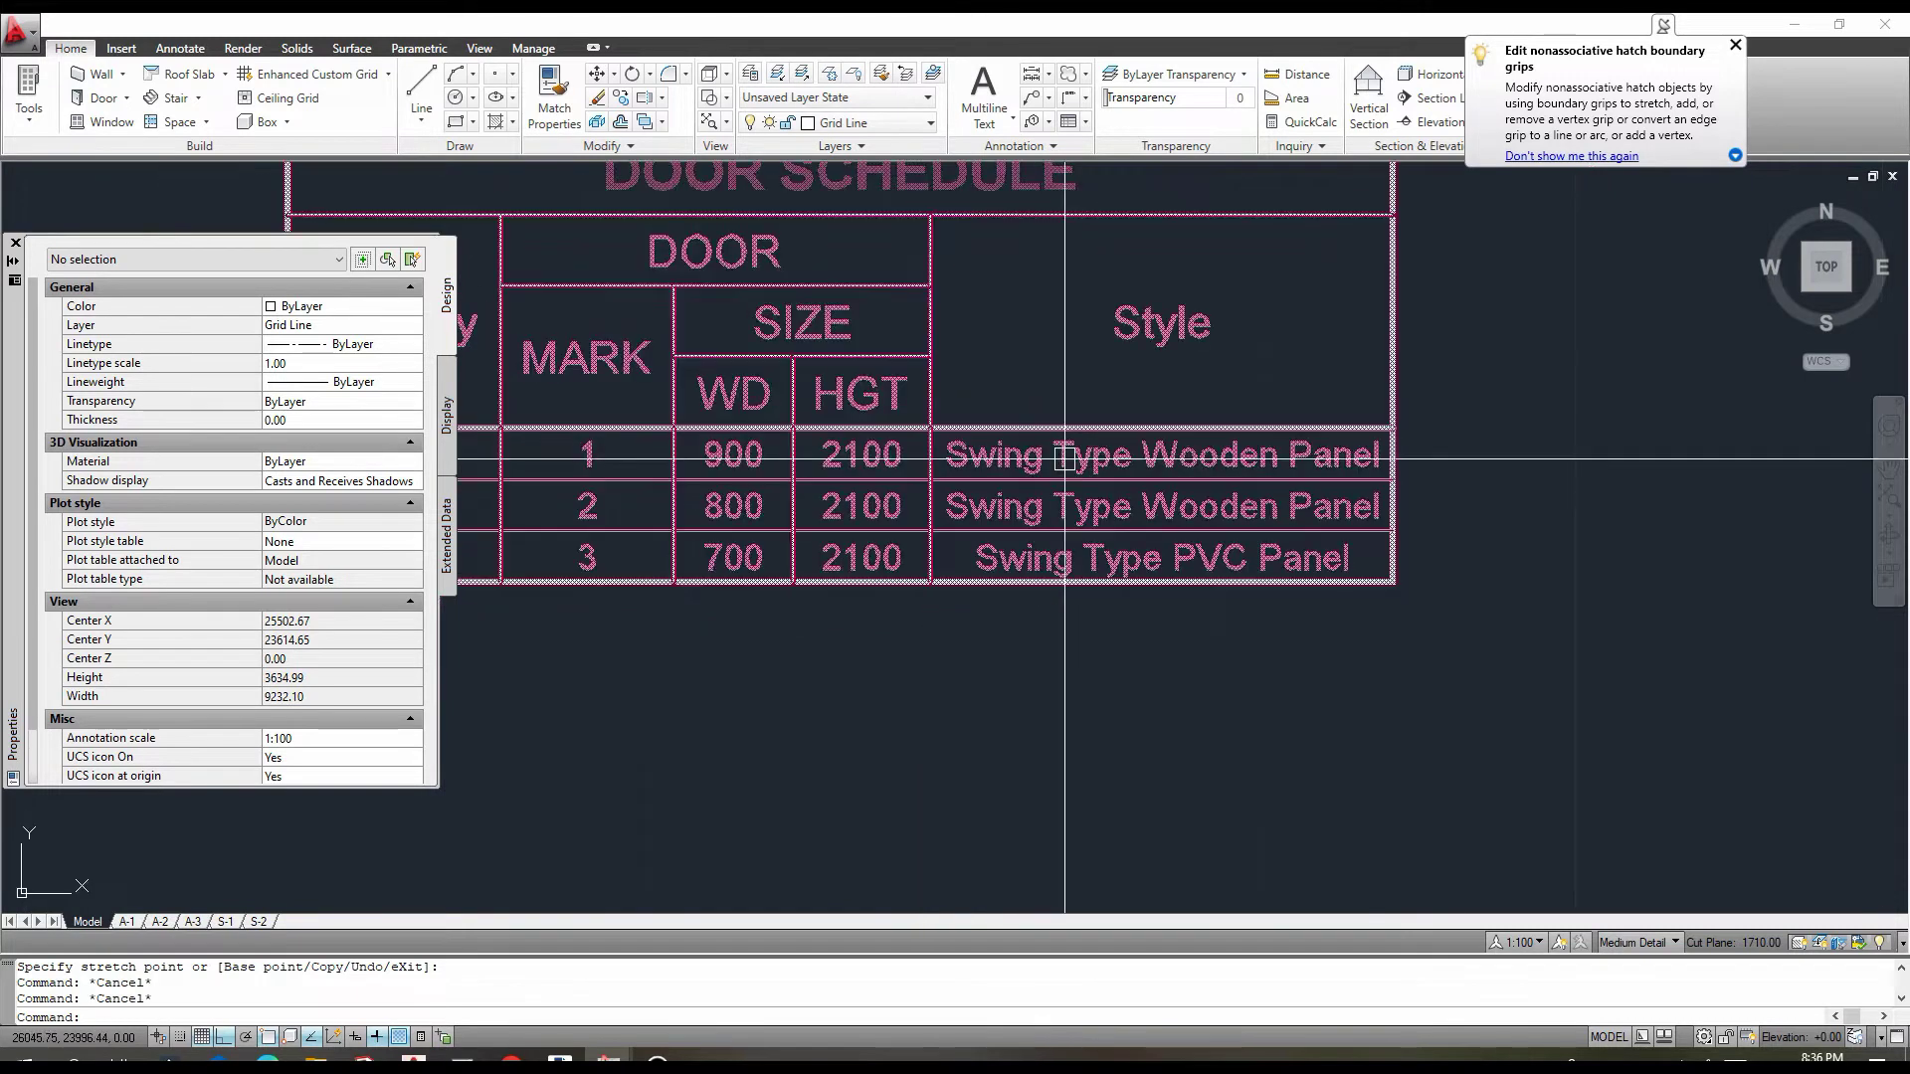
middle_drag(811, 504, 1065, 492)
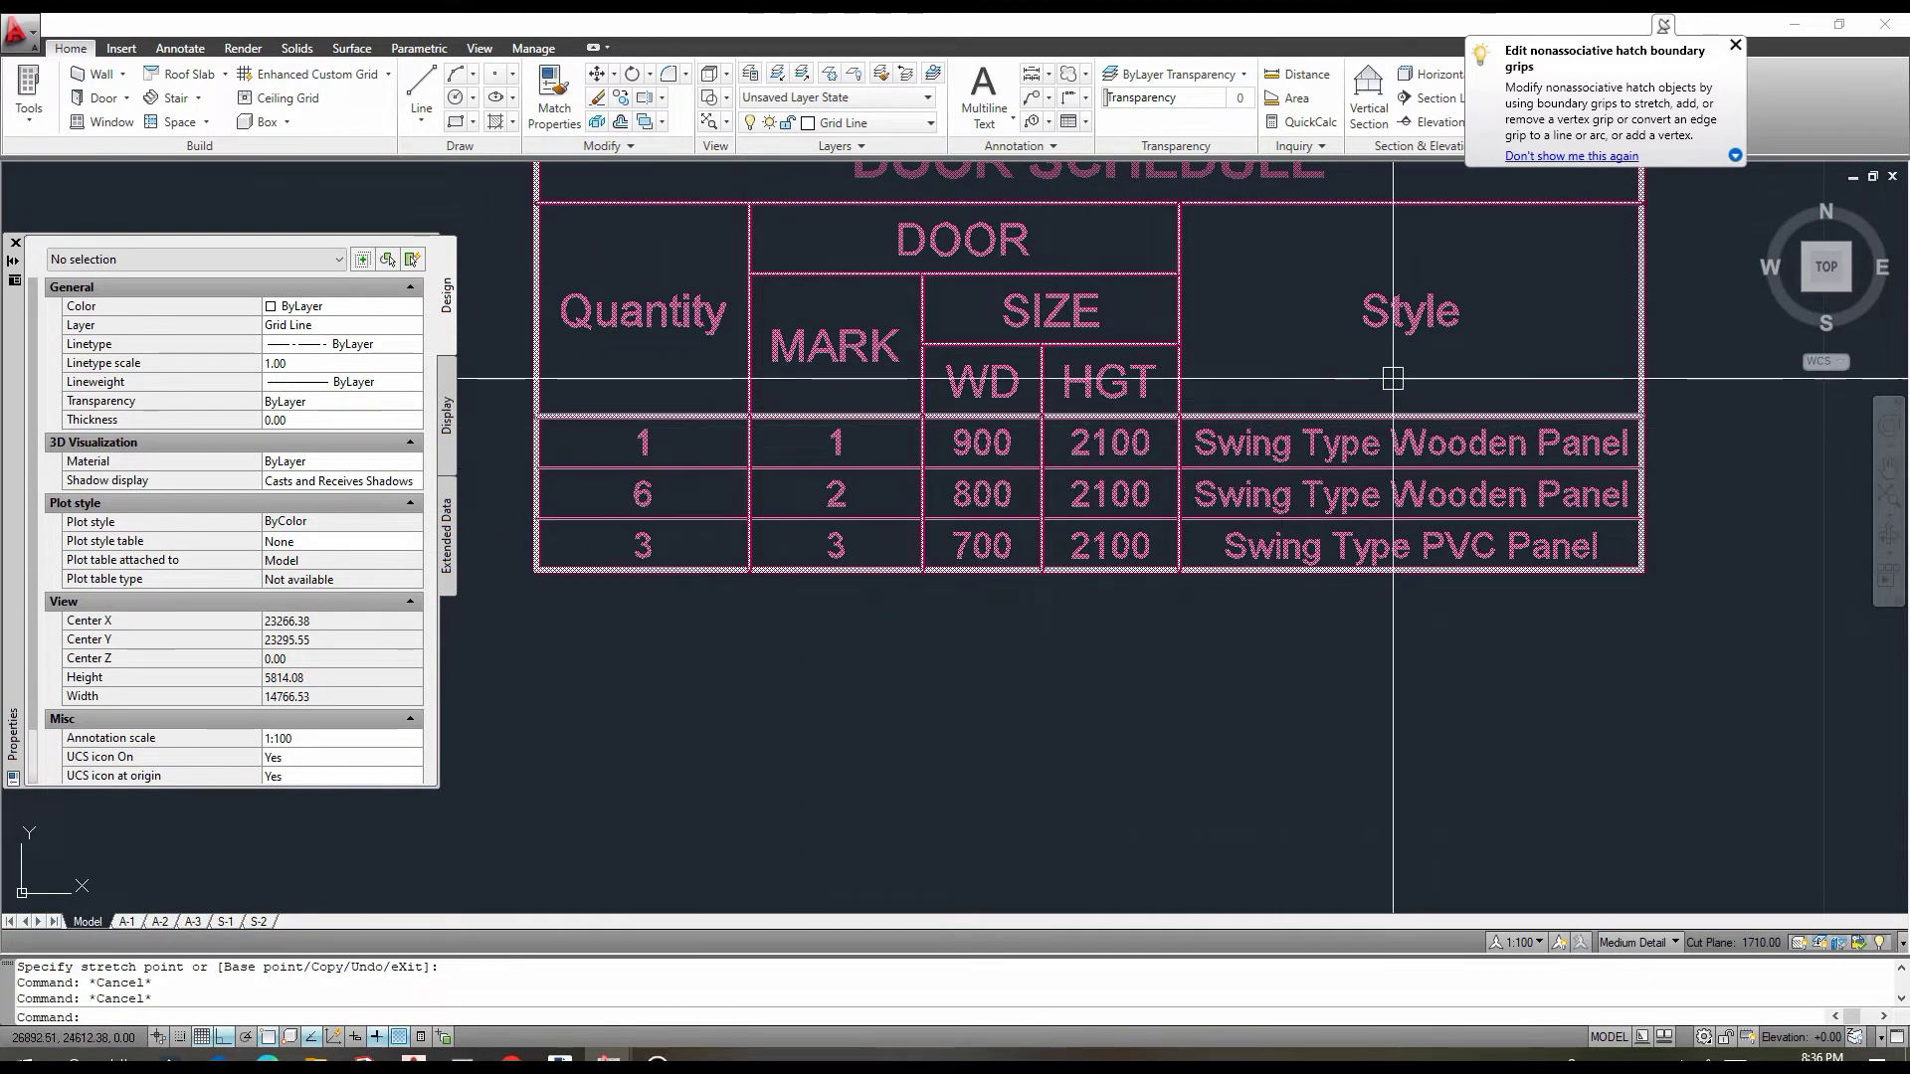
scroll(1361, 488, up, 4)
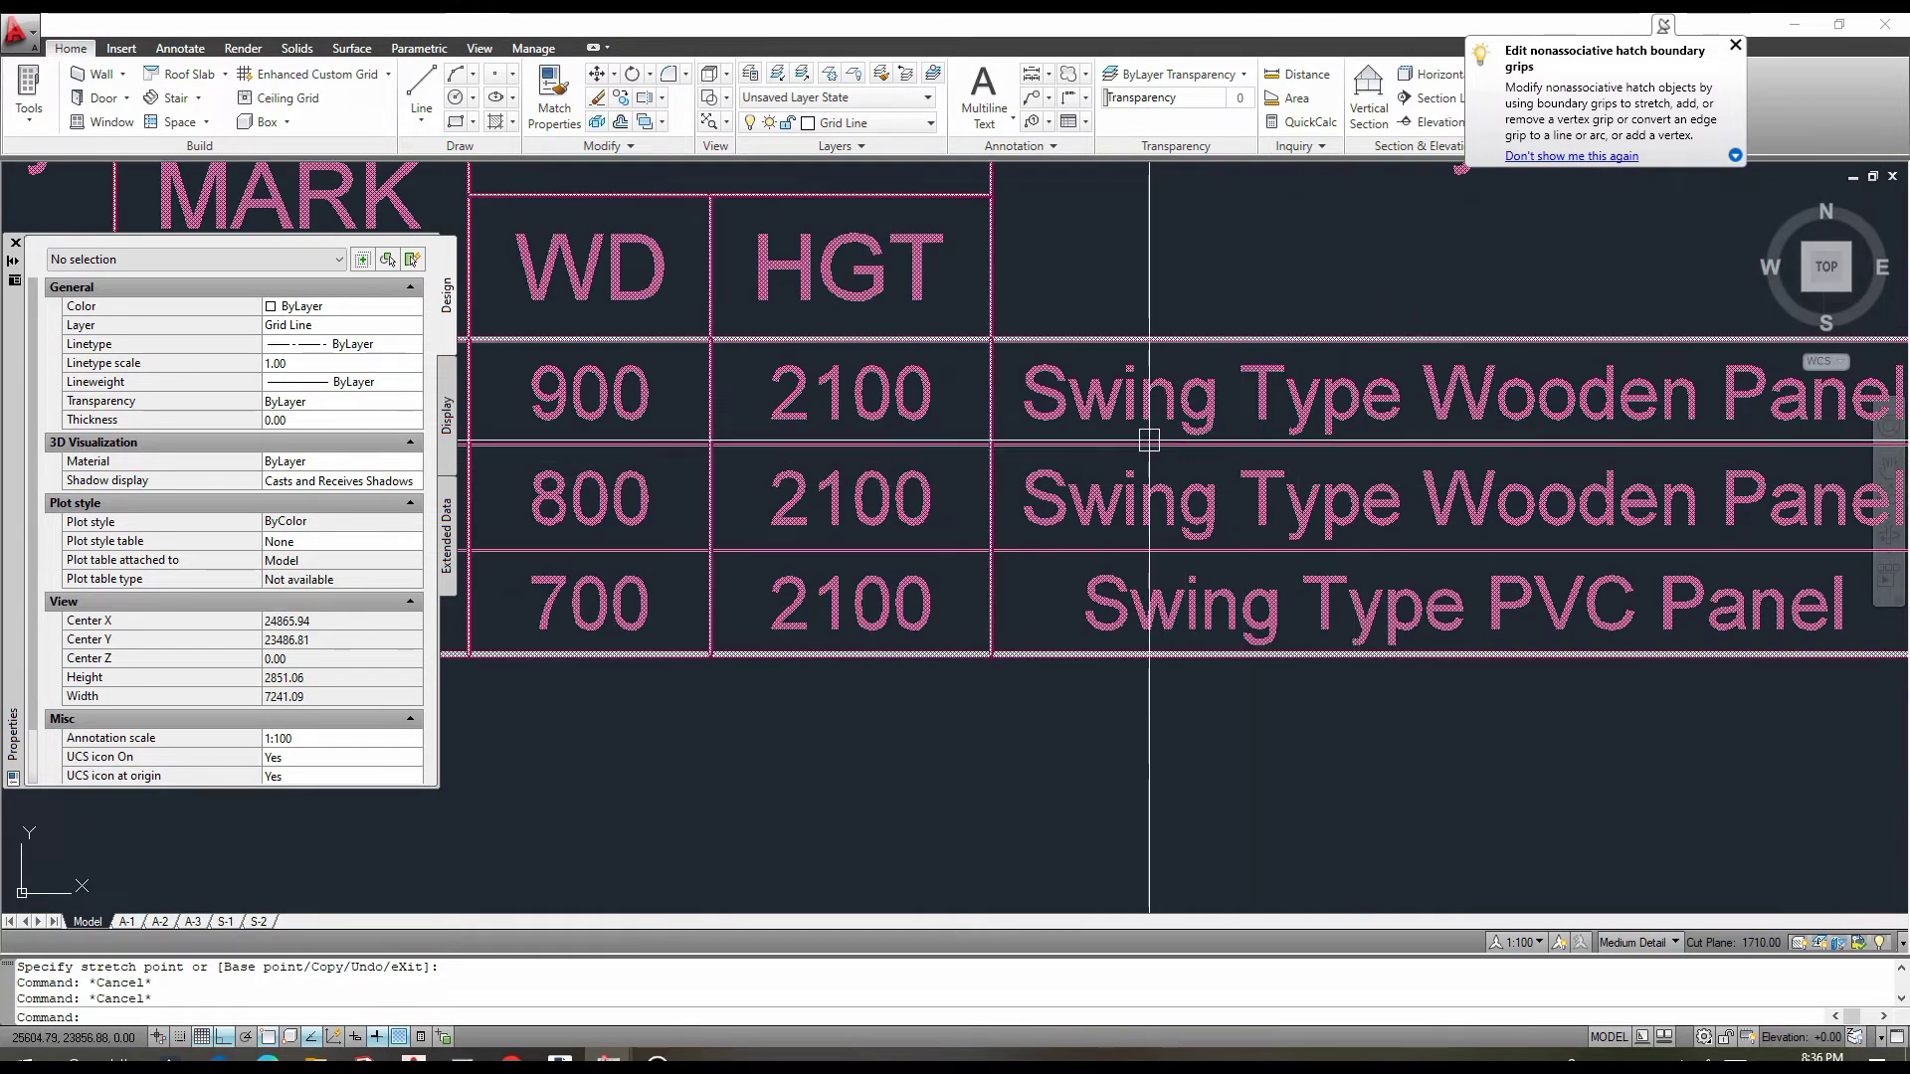
scroll(1149, 441, down, 3)
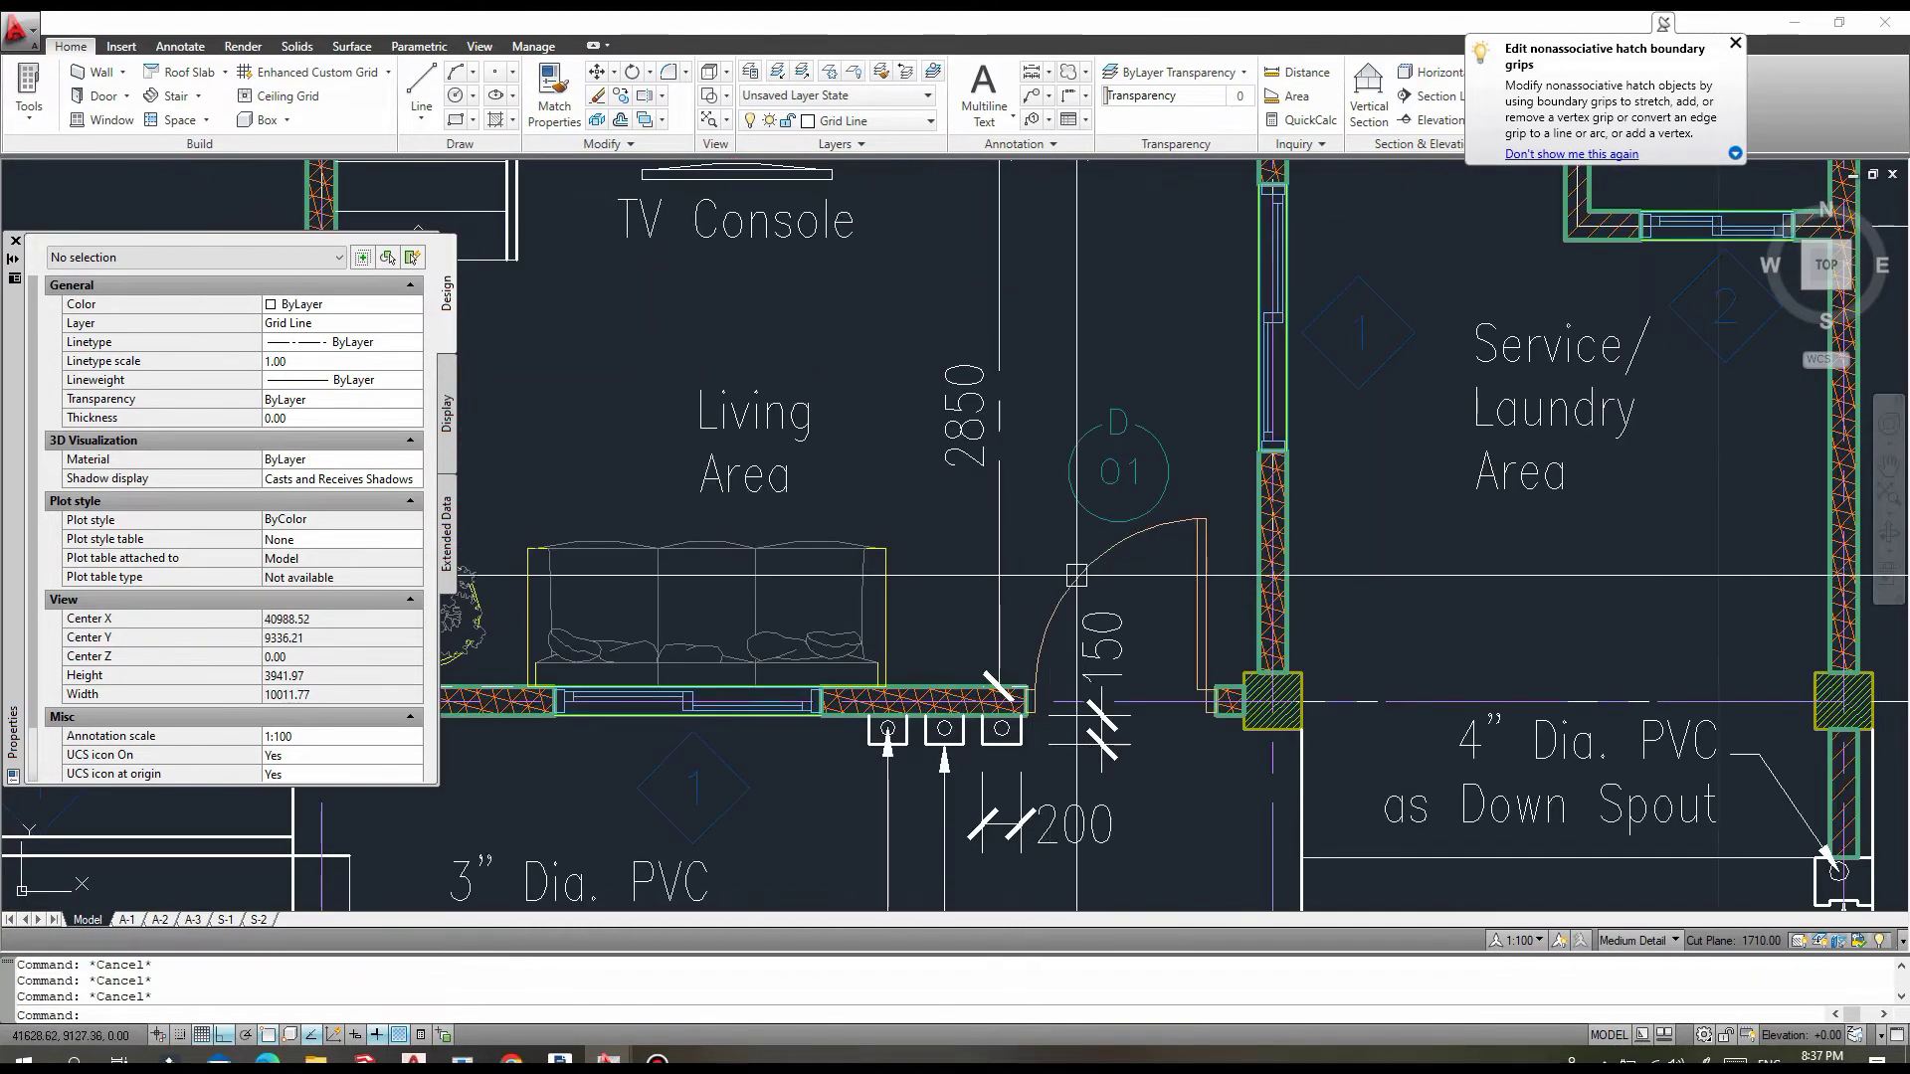
click(1087, 569)
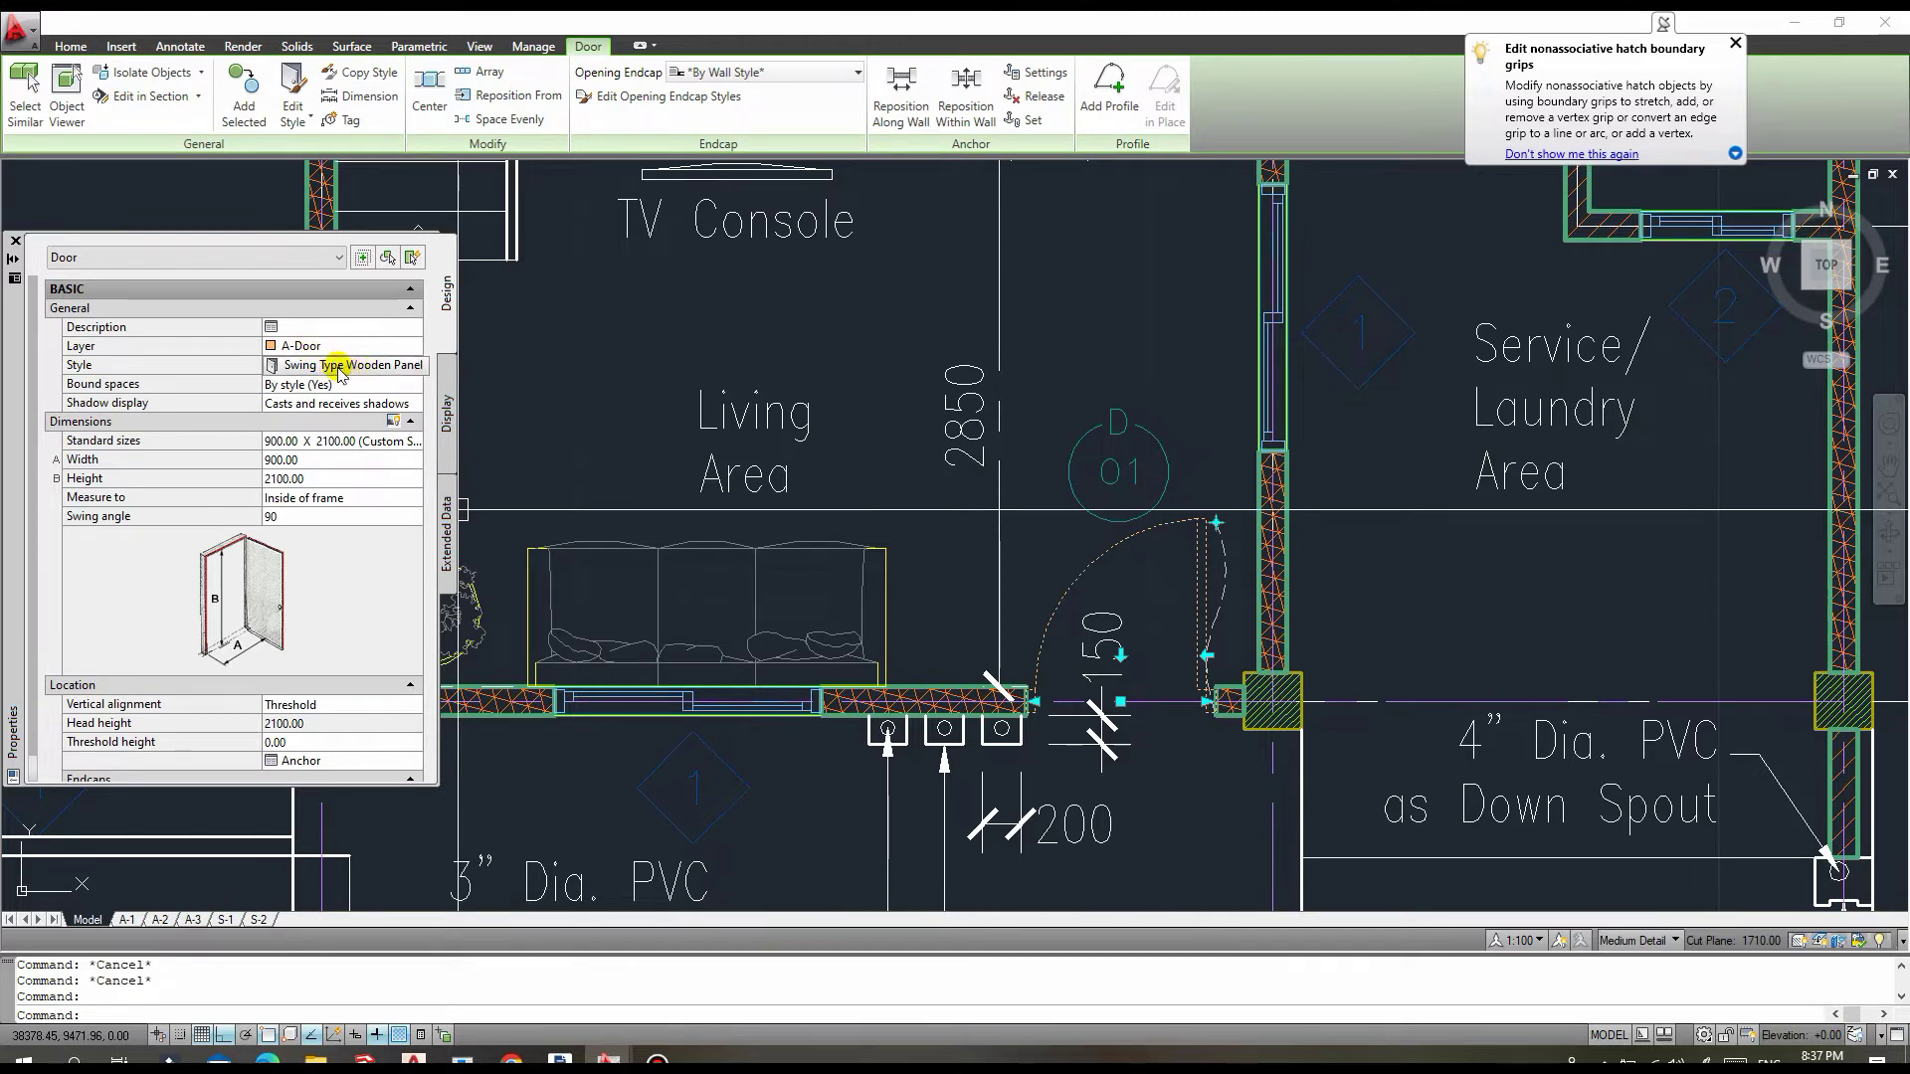
Check the door's Swing Type Wooden Panel style in Properties, then reselect the living-area door.
click(347, 366)
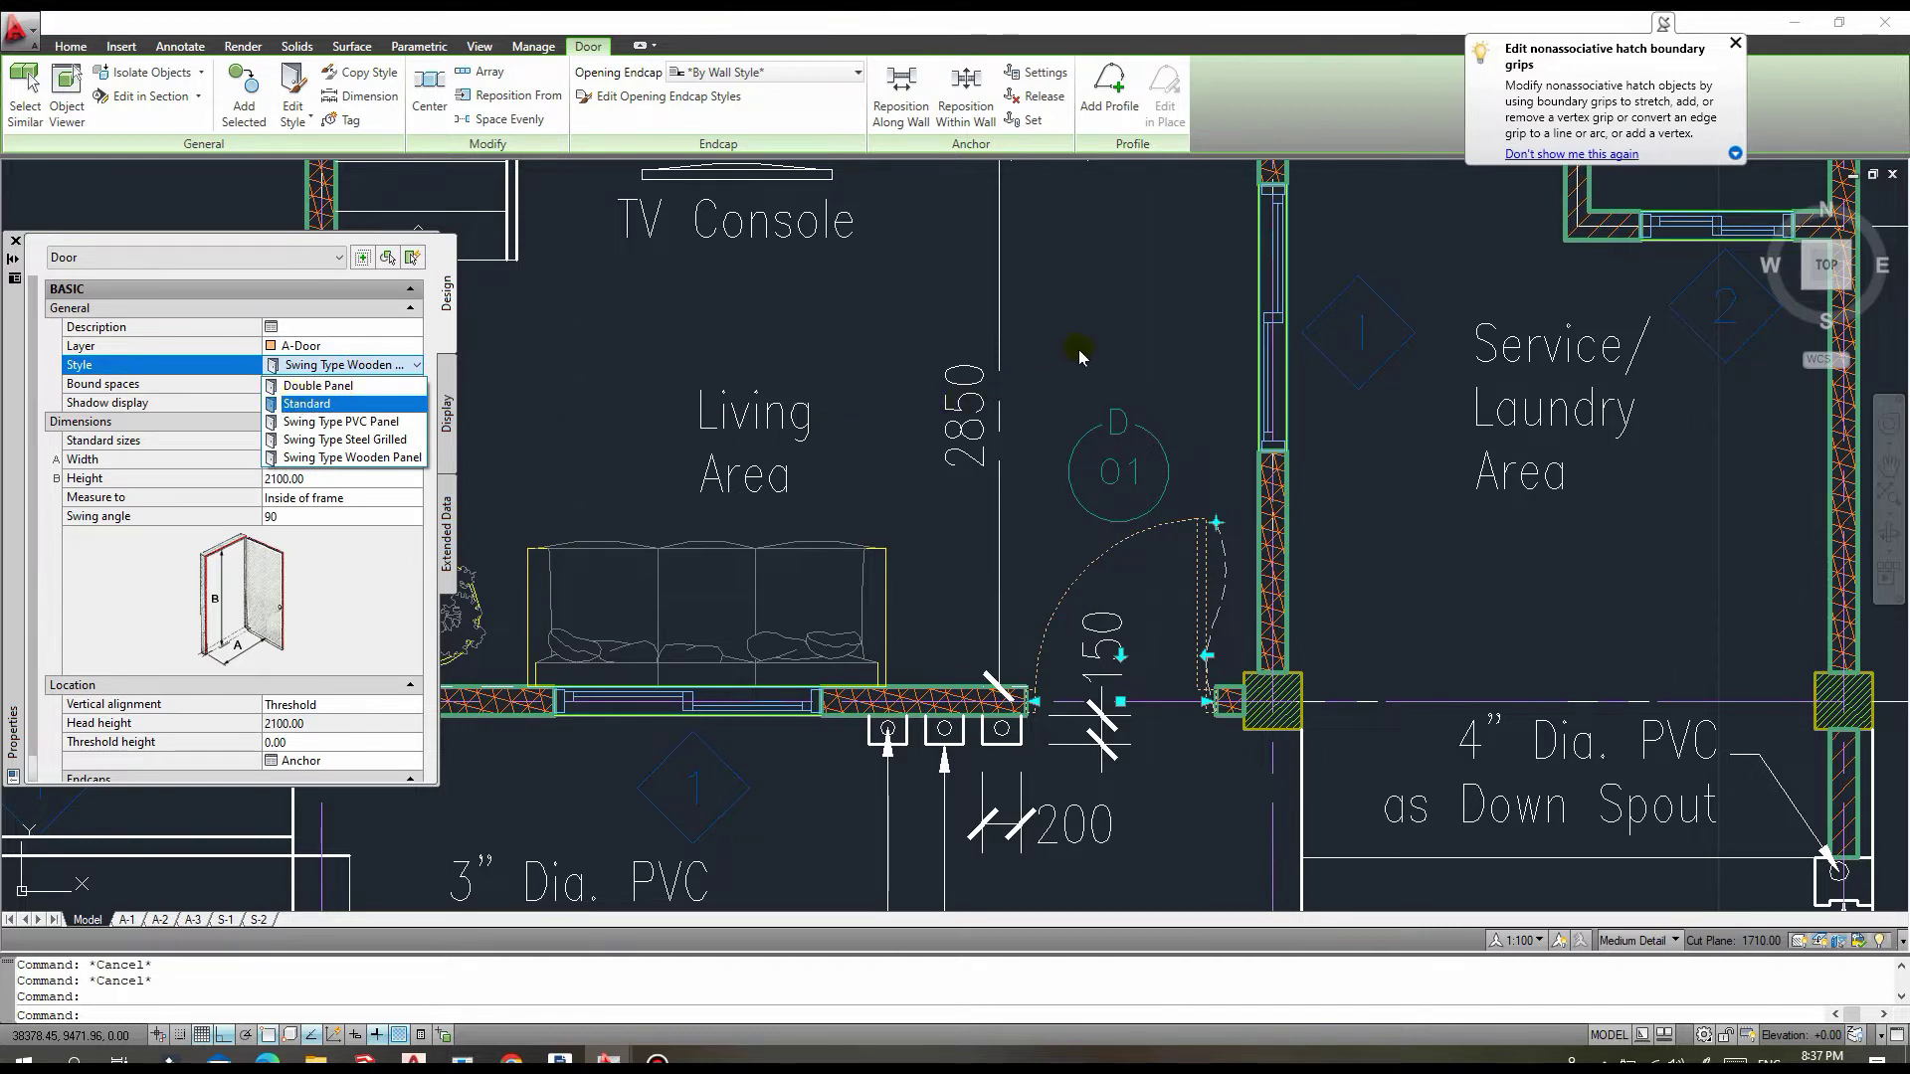
key(Escape)
key(Escape)
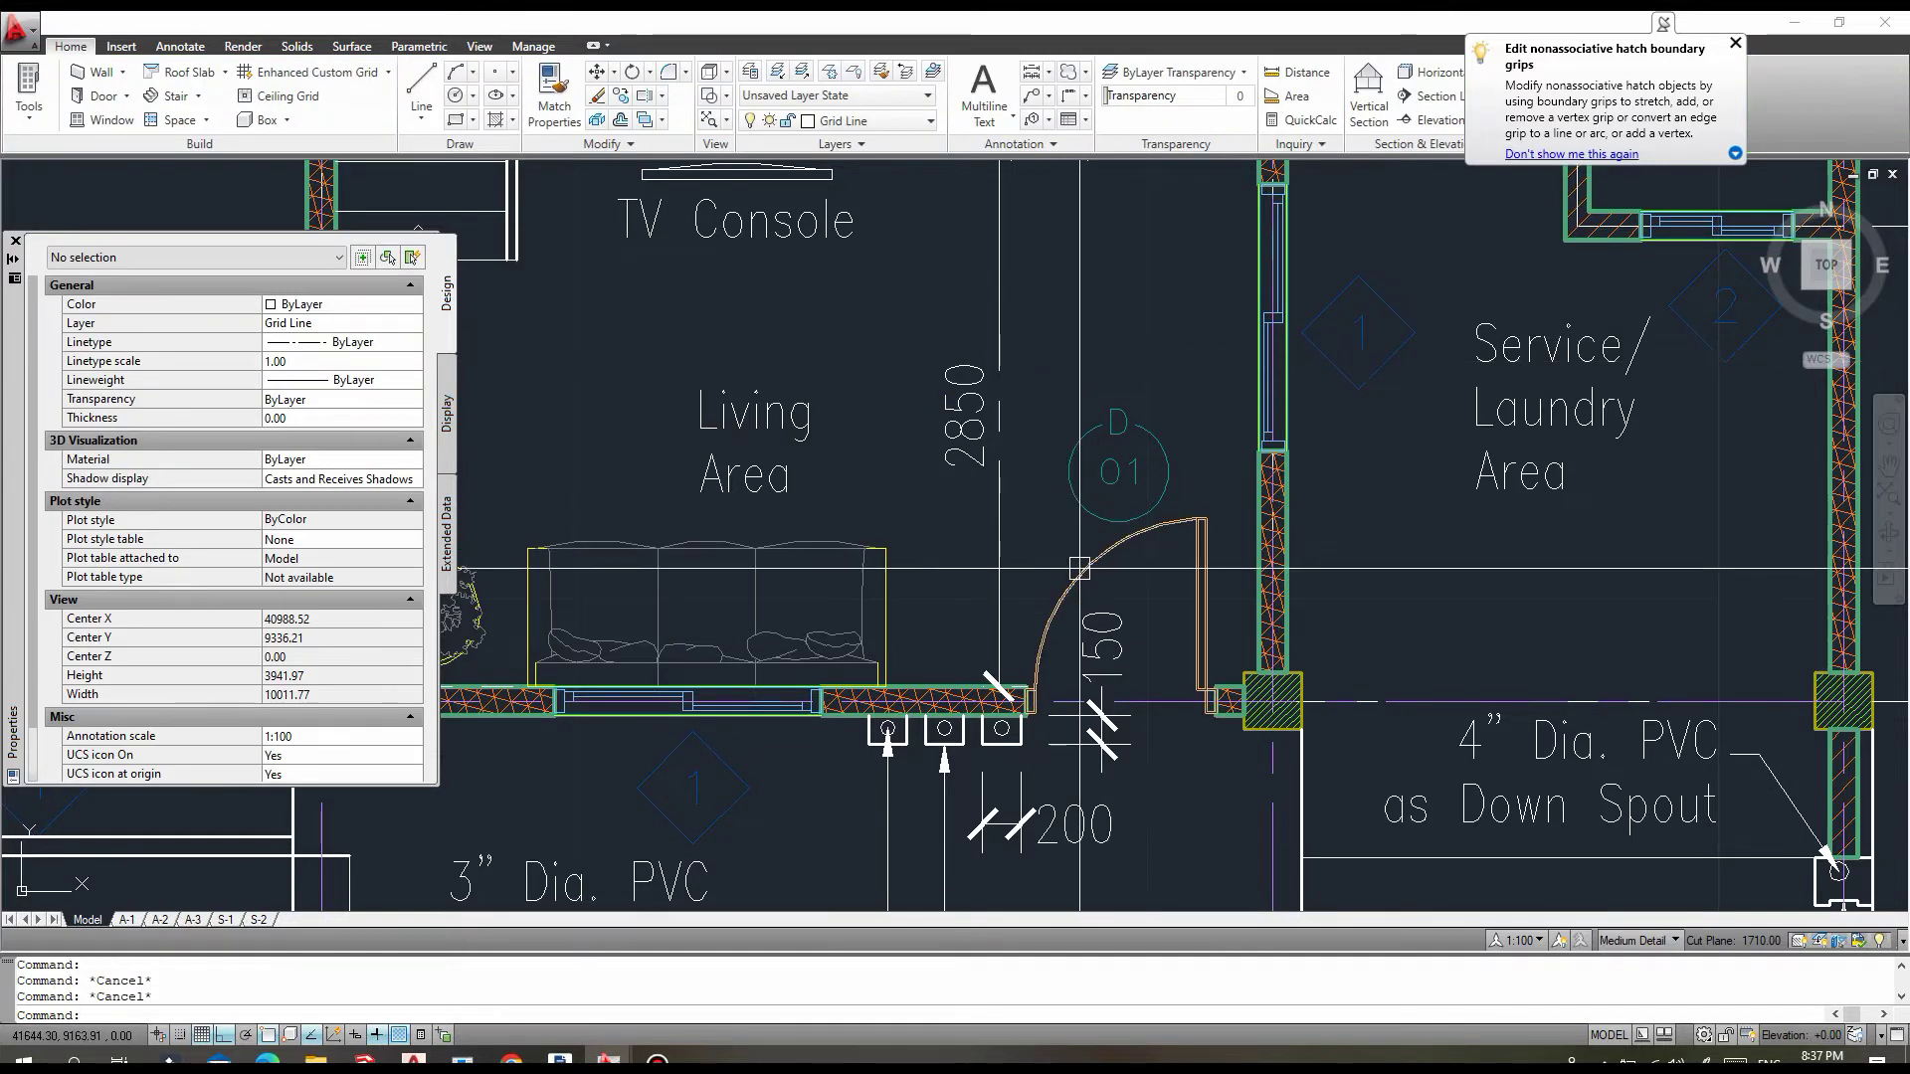
click(1074, 557)
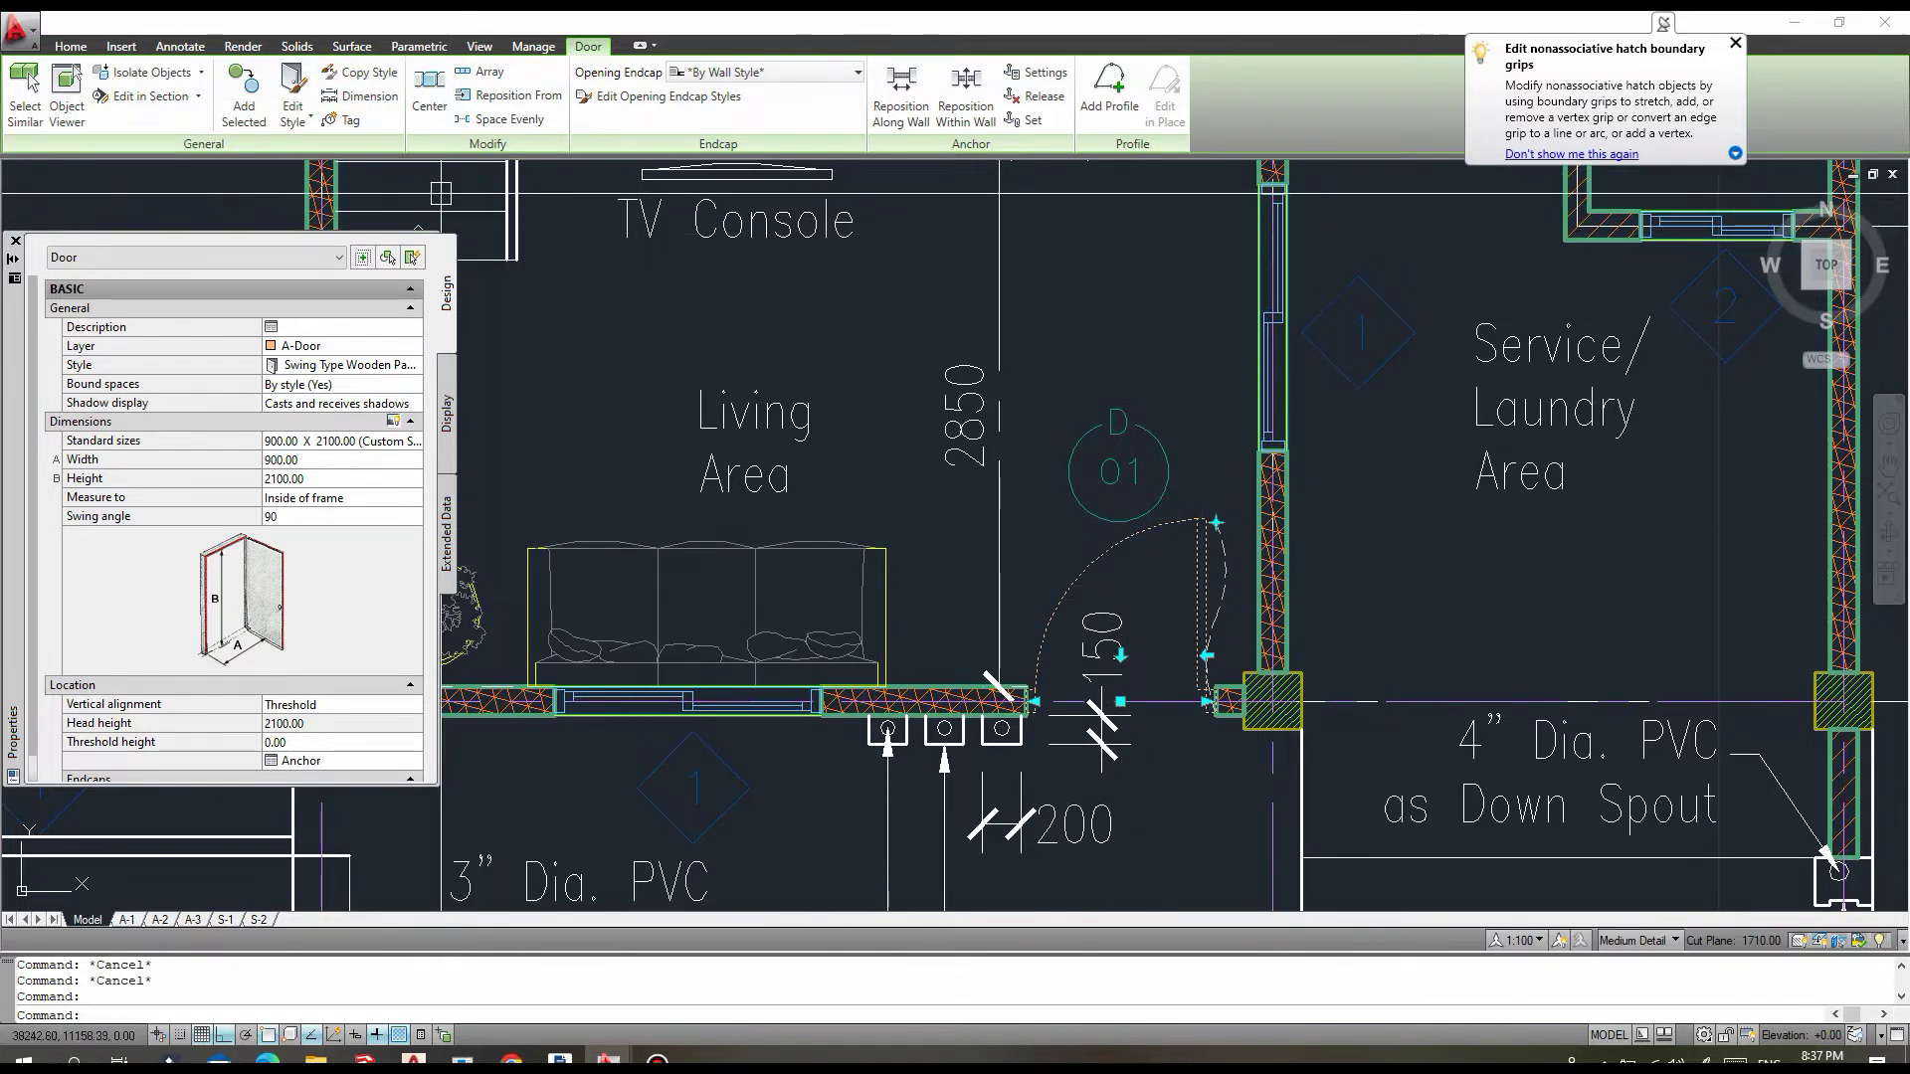
Copy the door's style and rename the copy to French Type Door on the General tab.
click(354, 79)
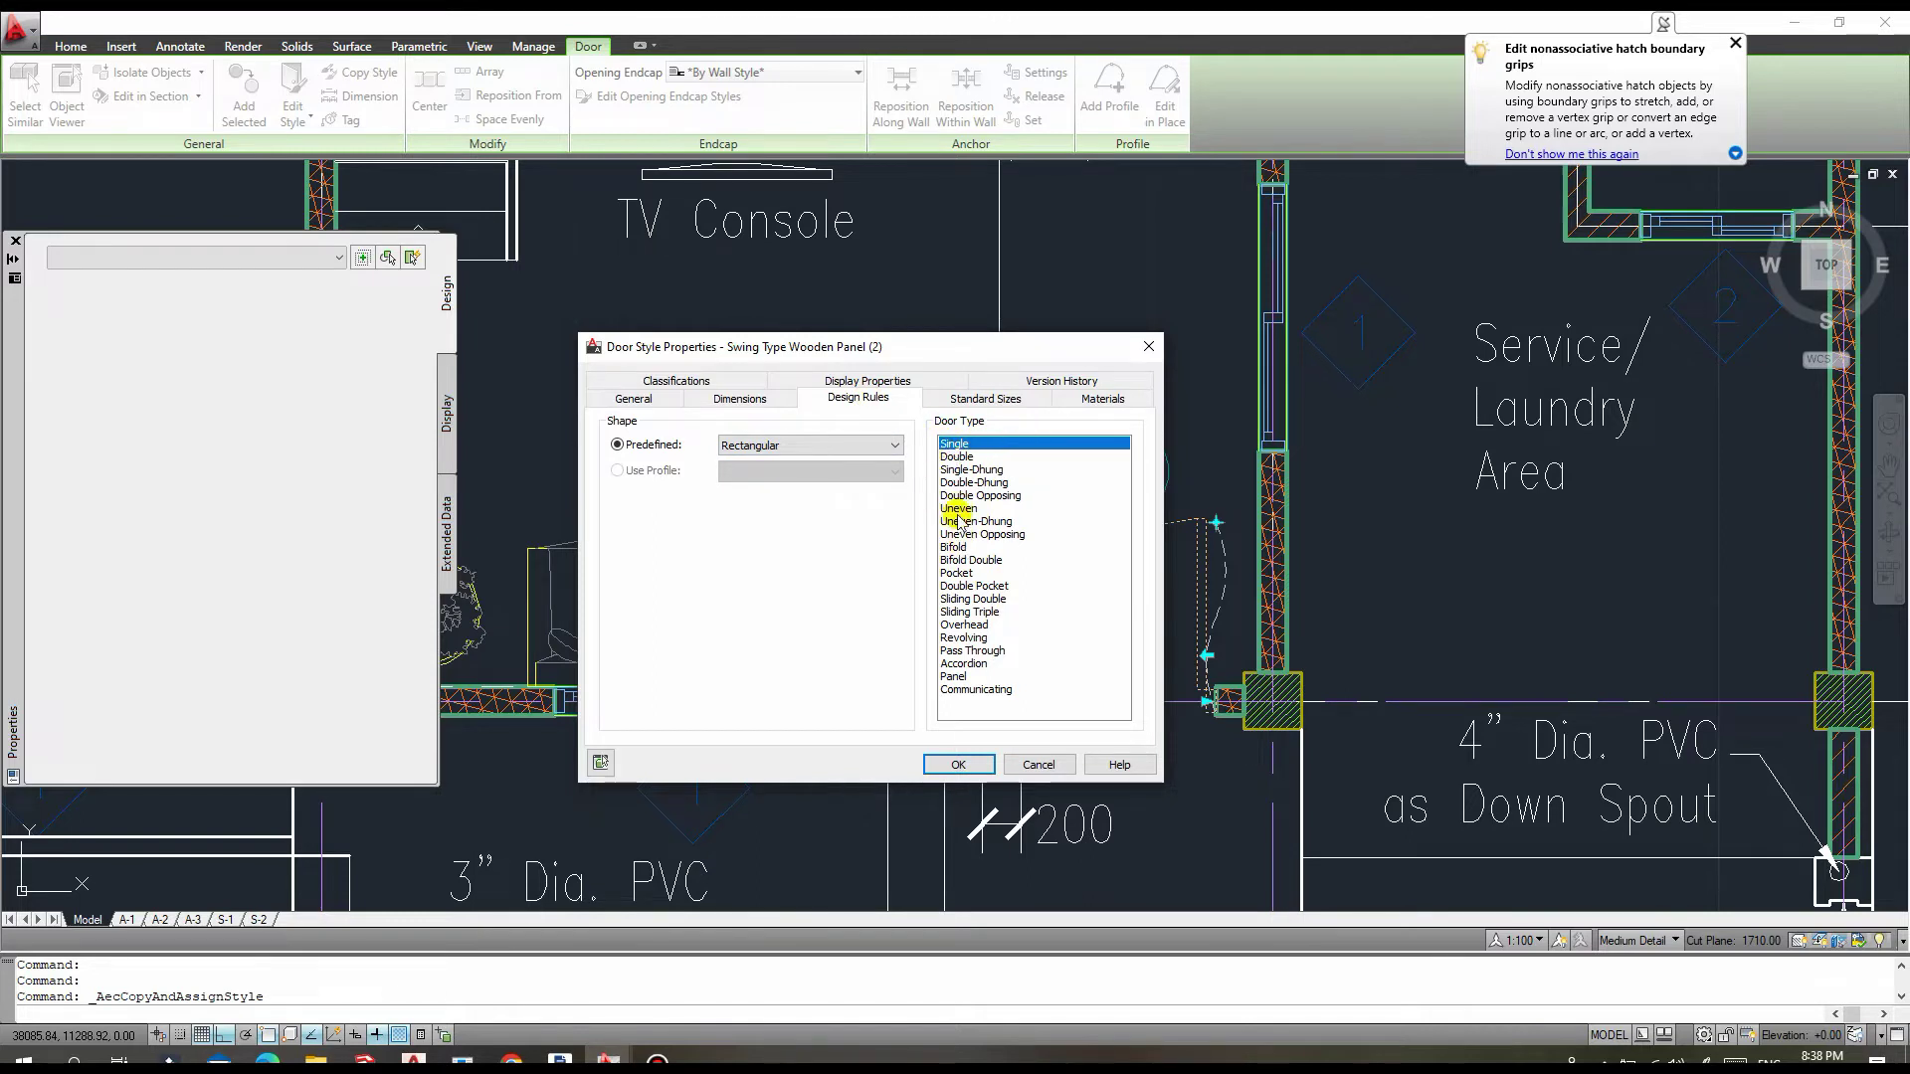
click(635, 399)
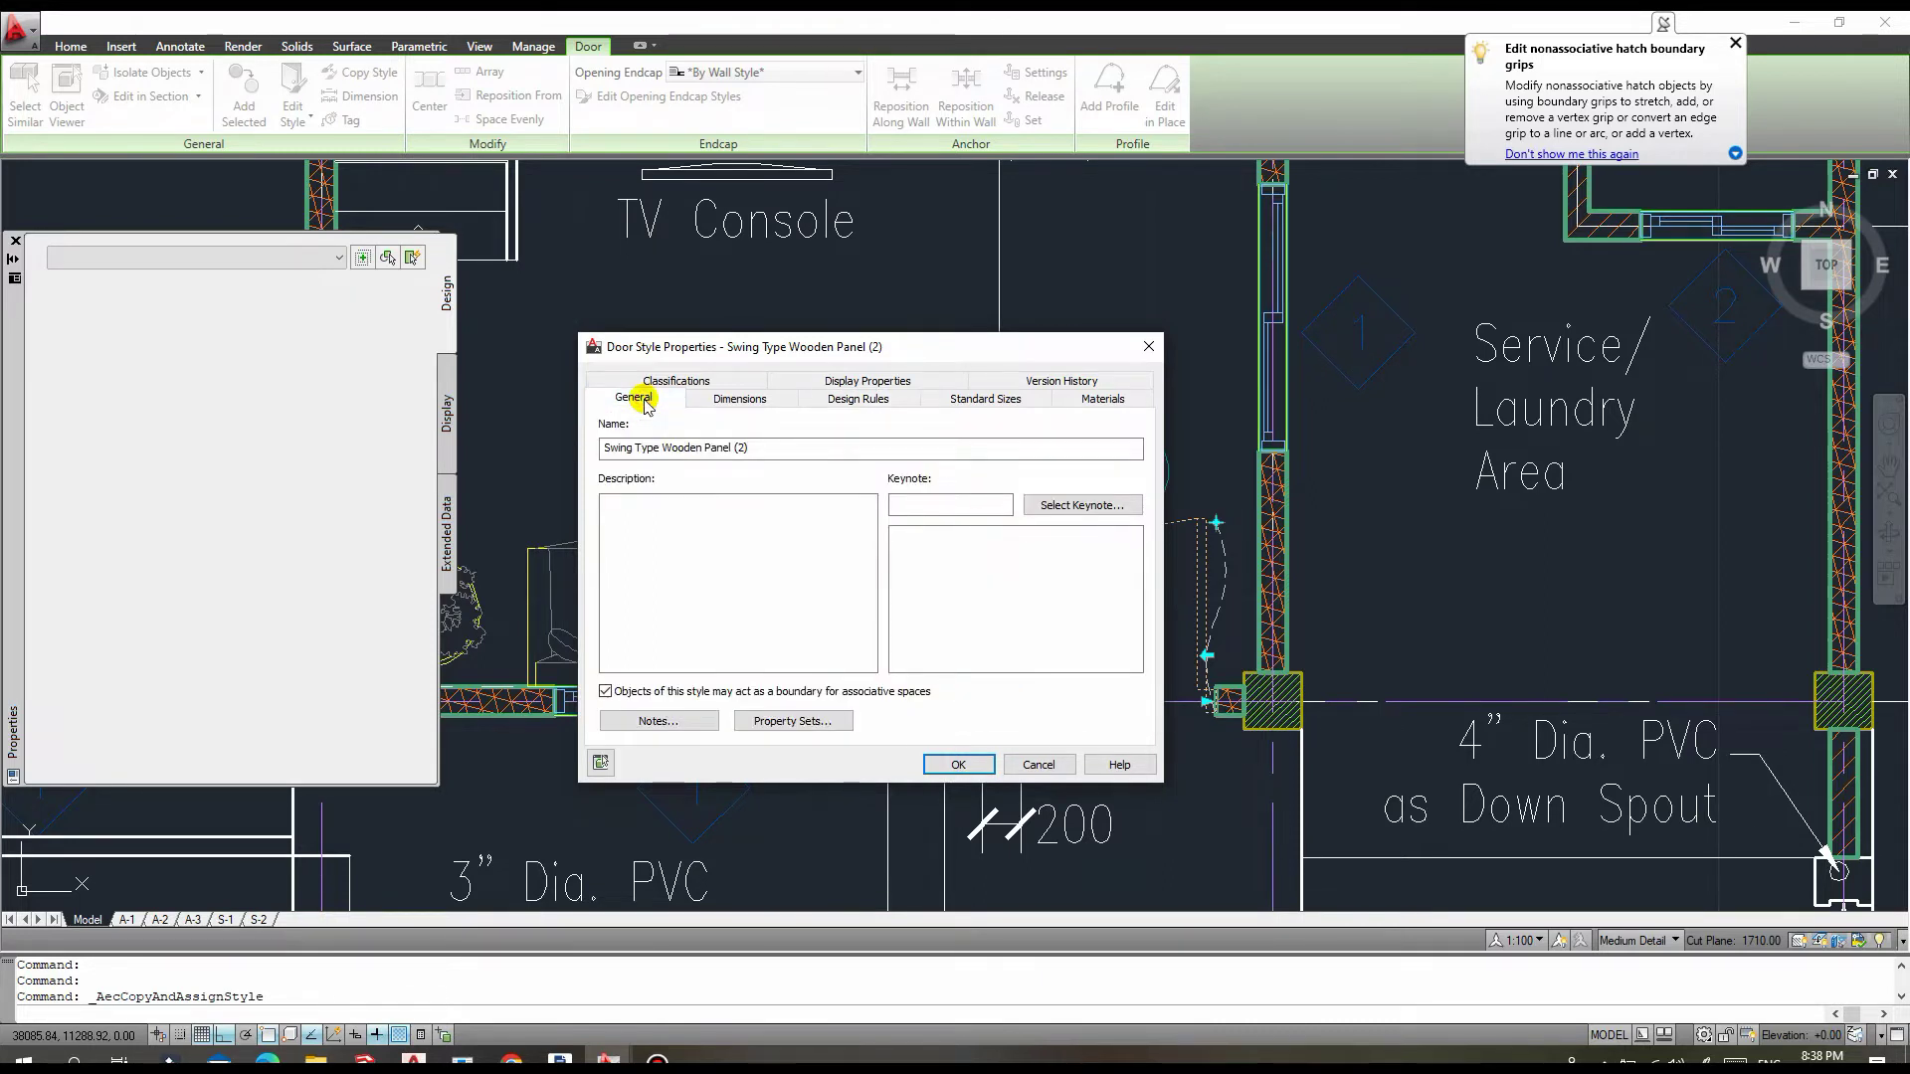
drag(605, 448, 853, 460)
click(782, 455)
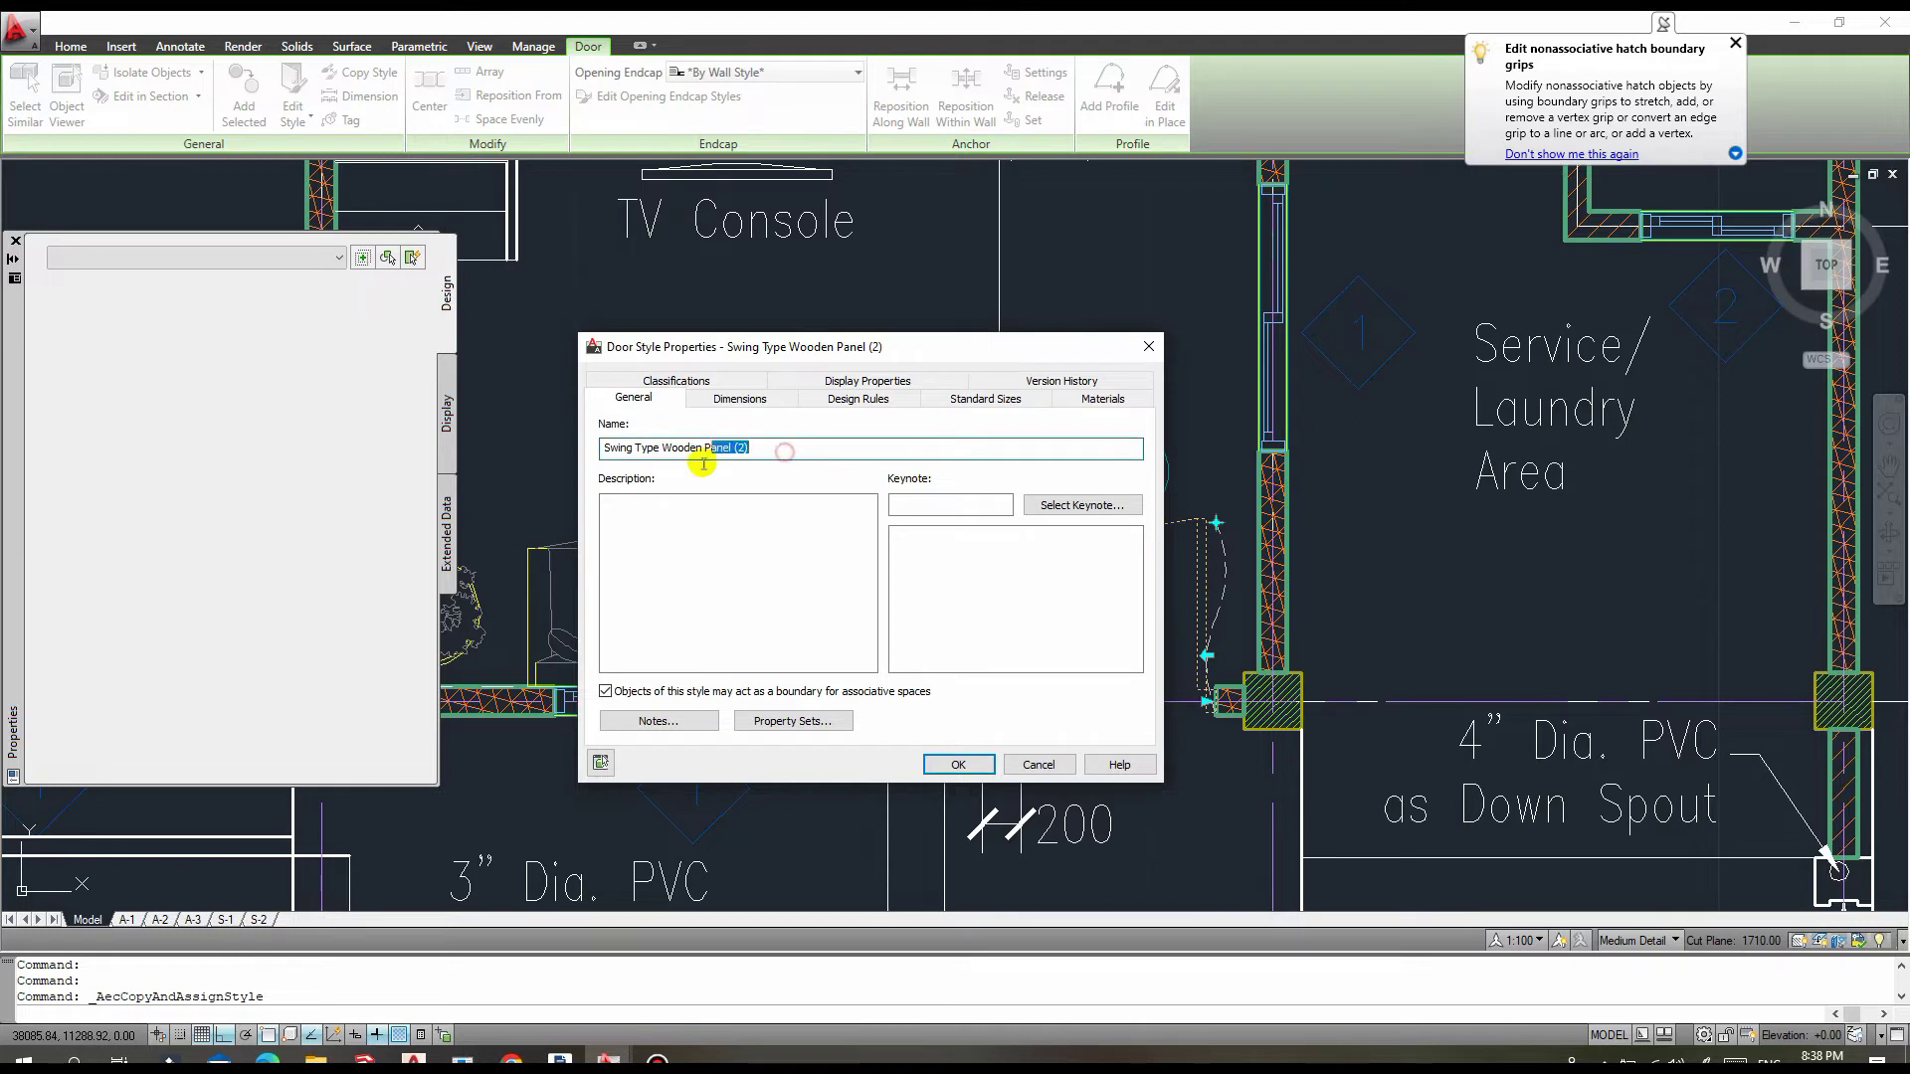
text(French Type Door)
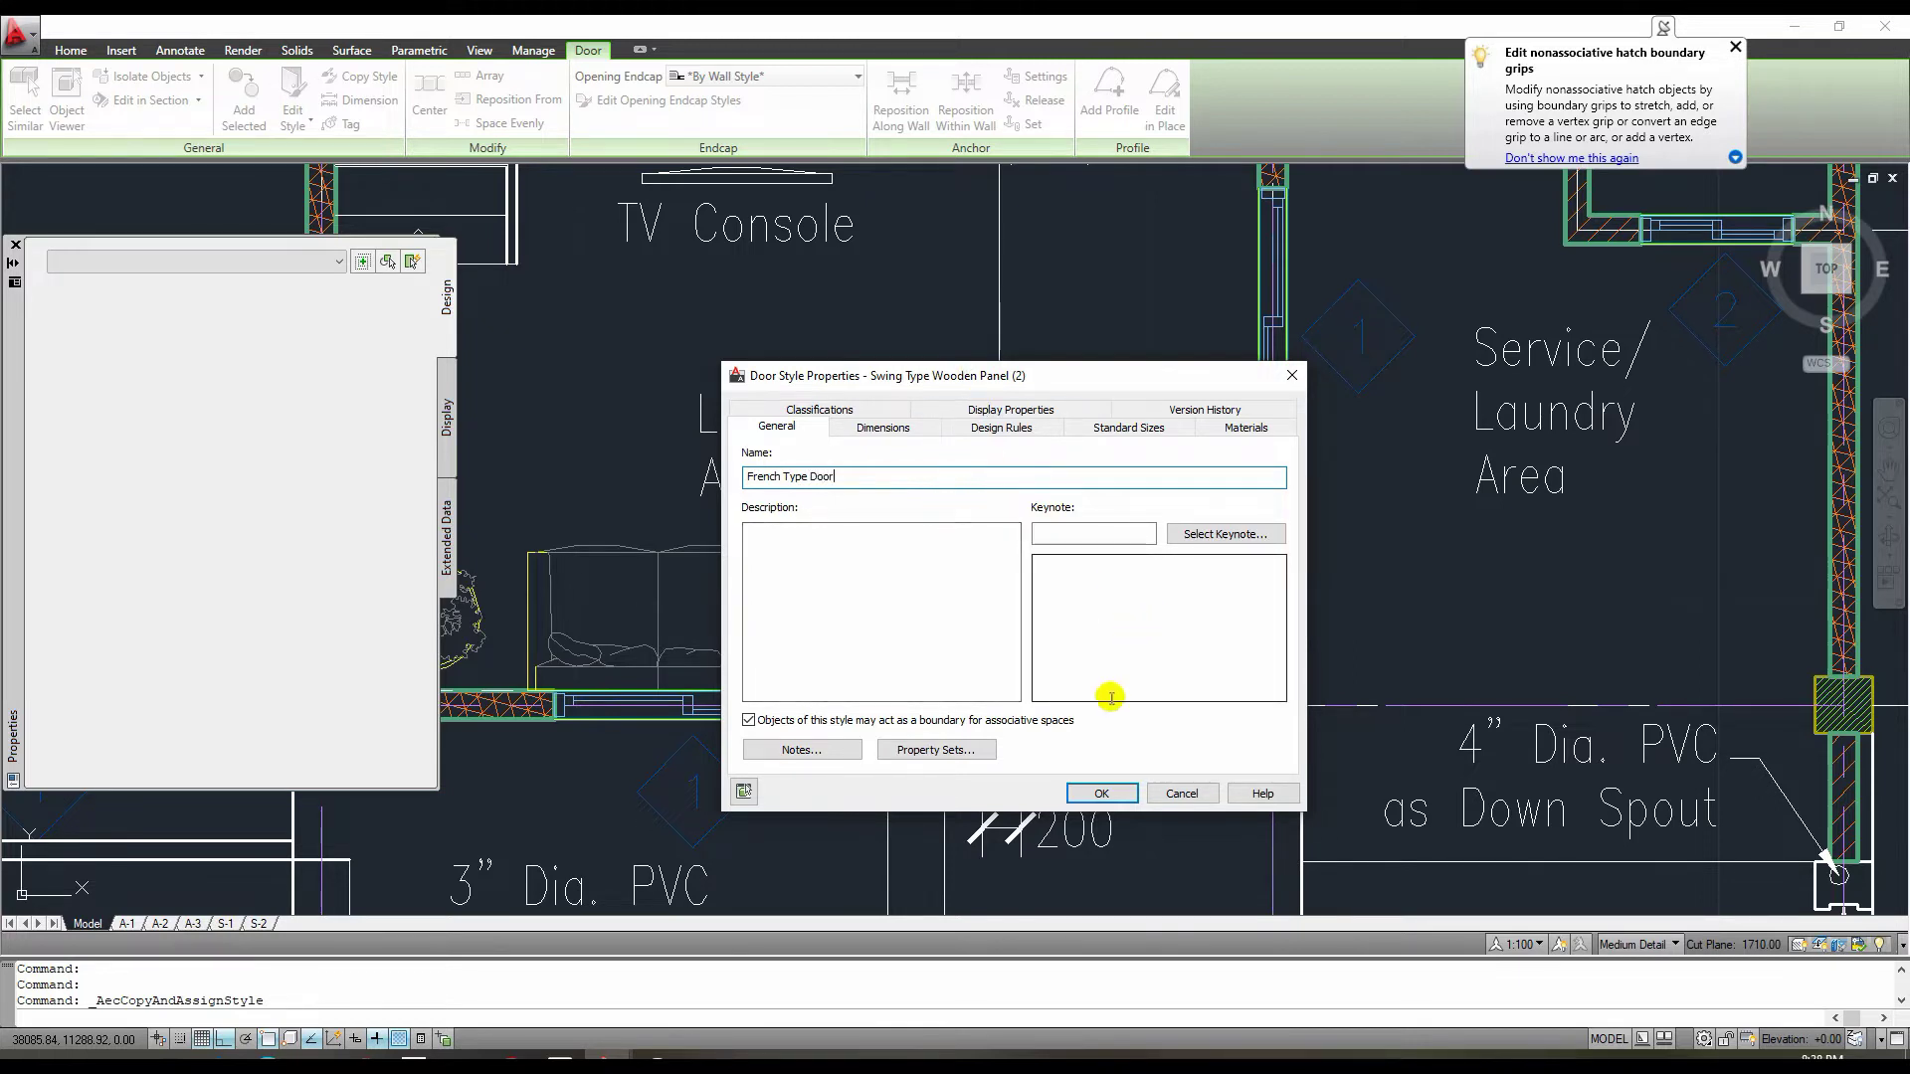
Confirm the French Type Door style and set the door's Style to Standard in Properties.
click(1103, 793)
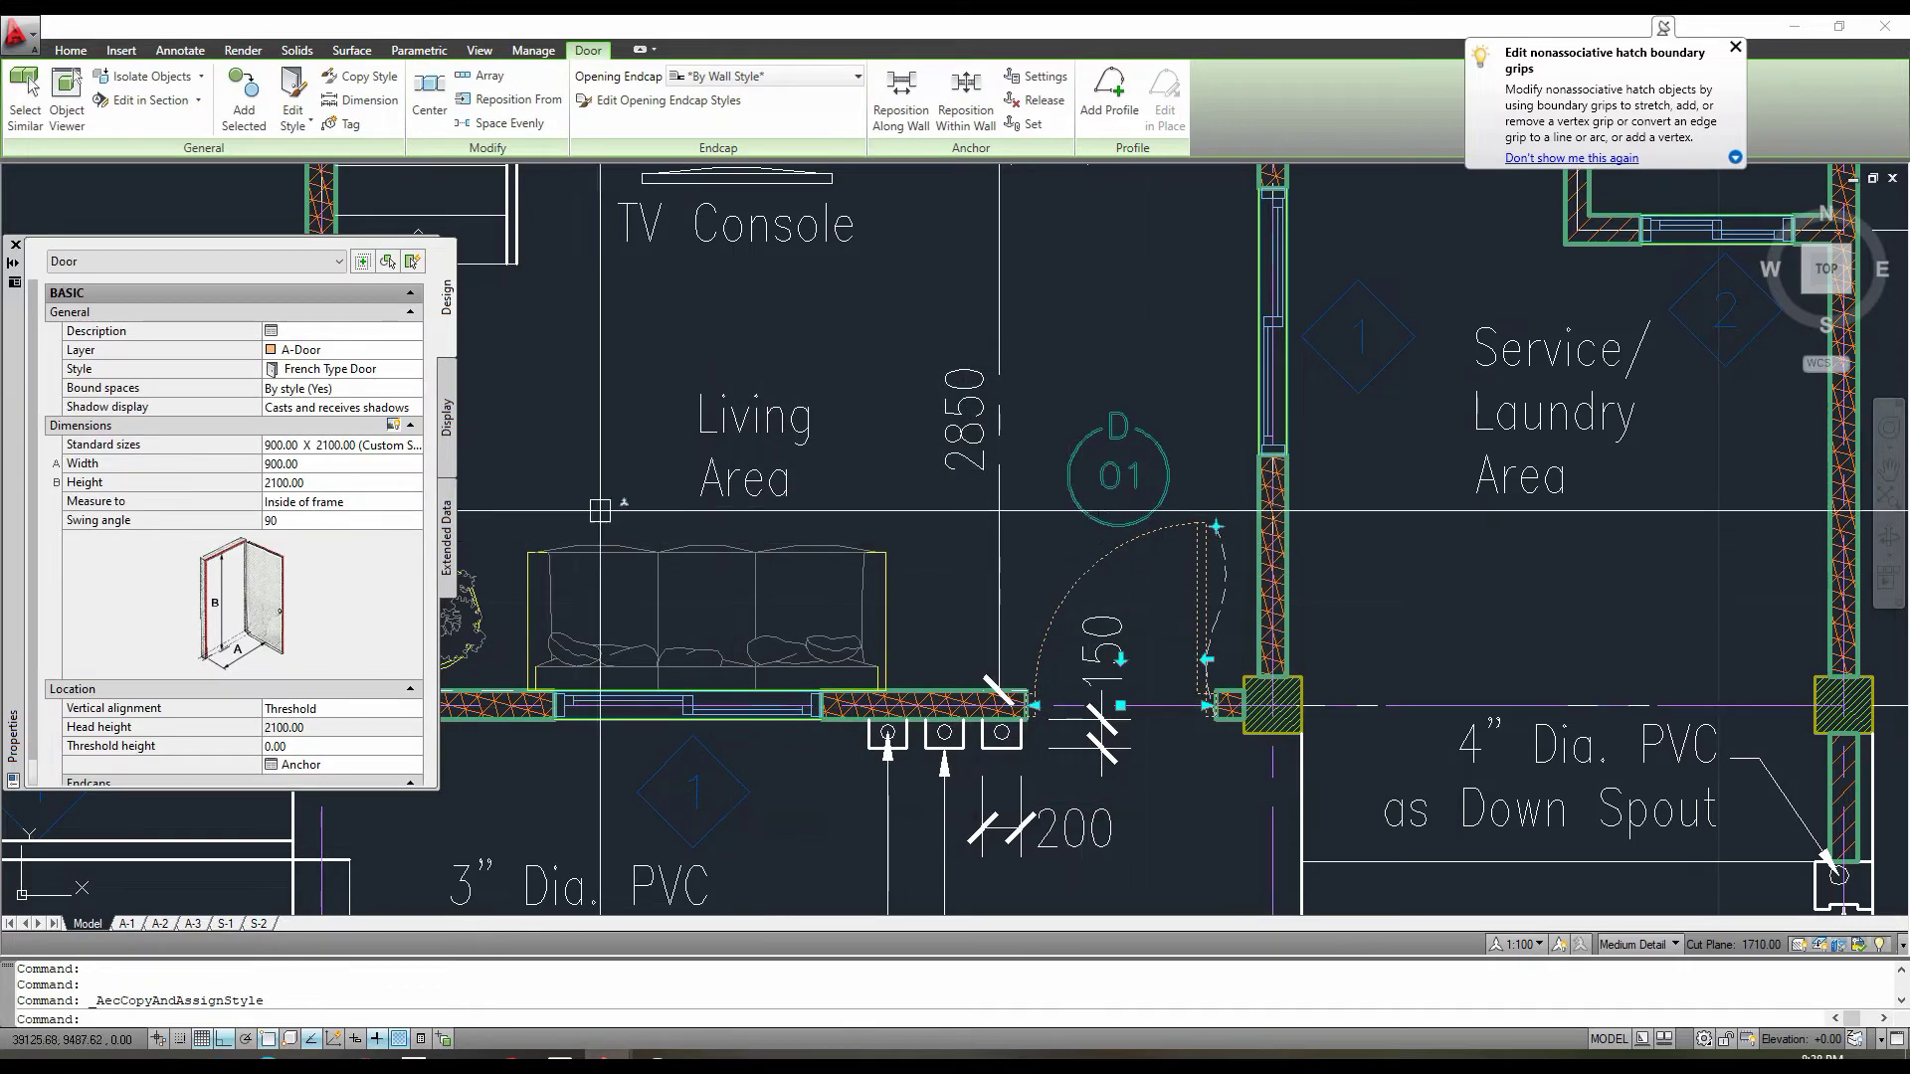
click(330, 370)
click(360, 370)
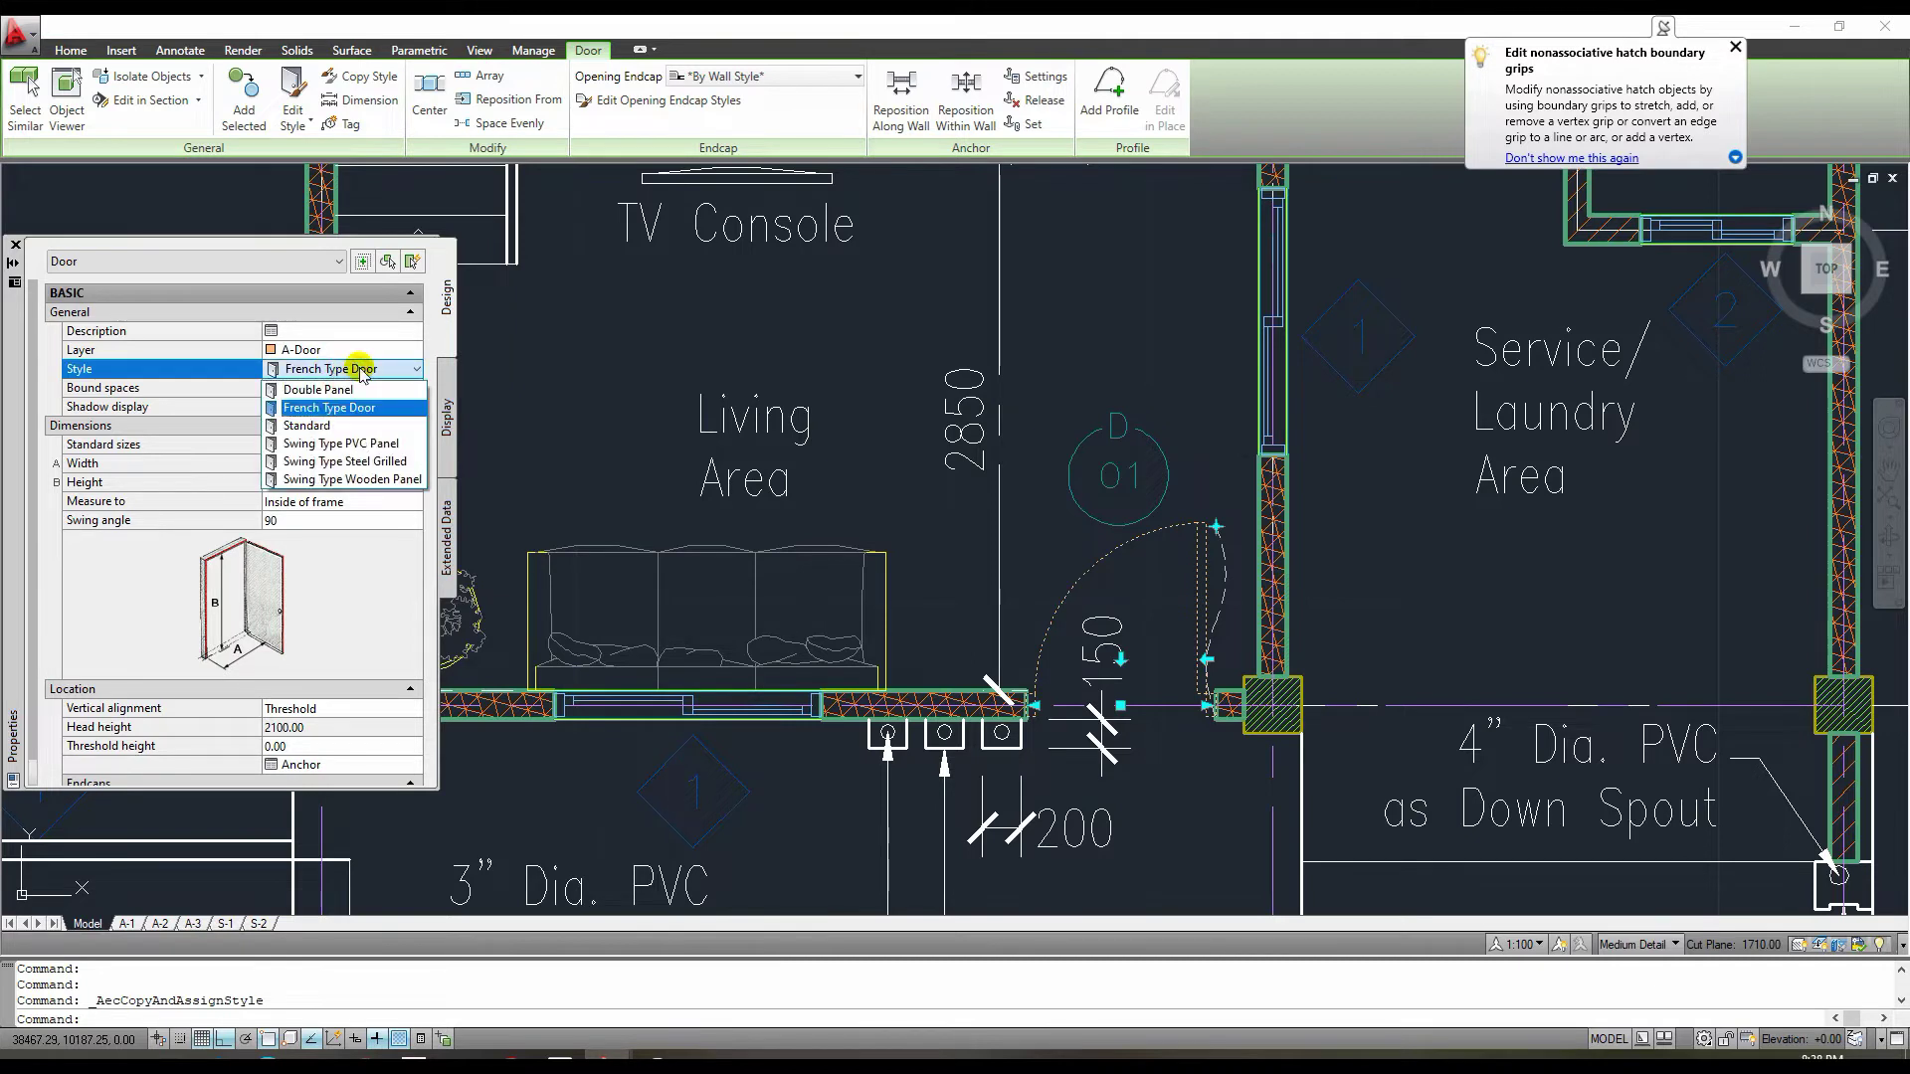
click(356, 426)
Insert a Door Schedule from Annotate, window-selecting the doors of both floor plans.
key(Escape)
key(Escape)
scroll(884, 737, down, 5)
click(182, 62)
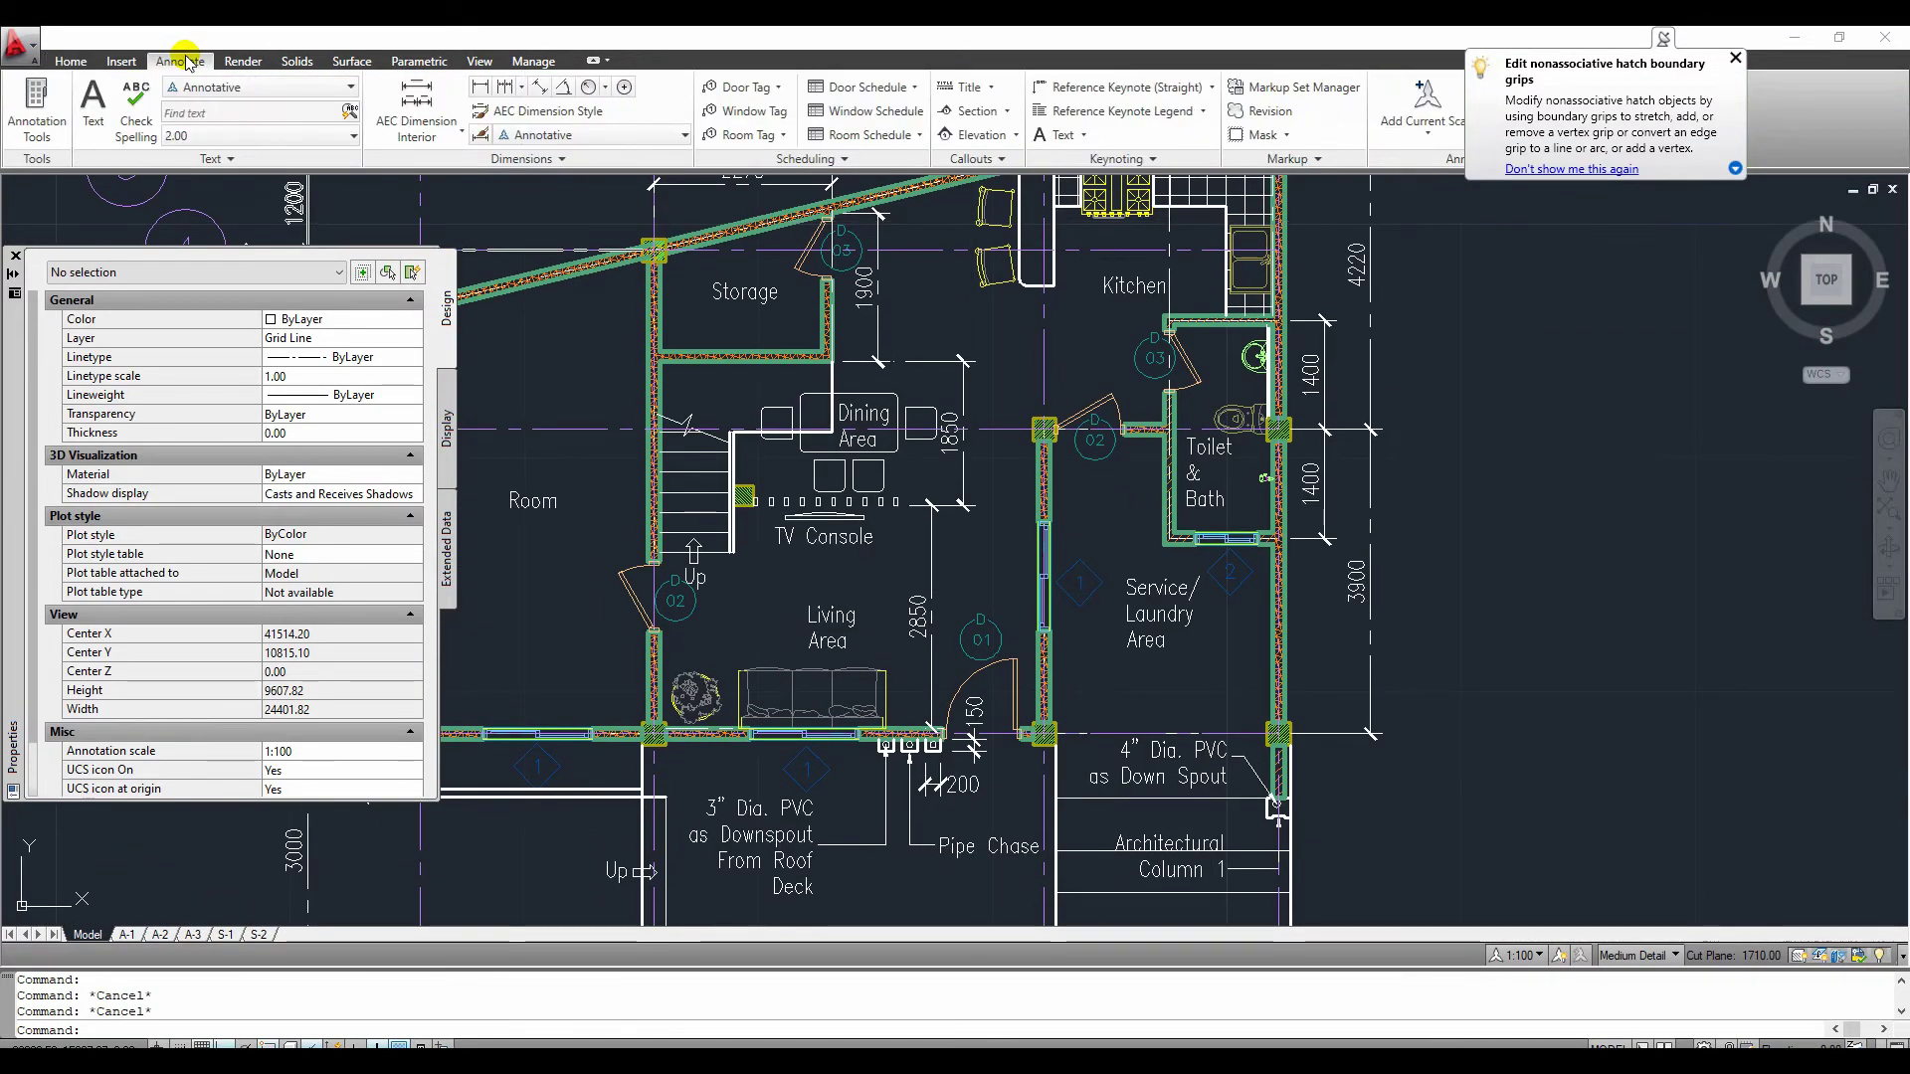
click(911, 88)
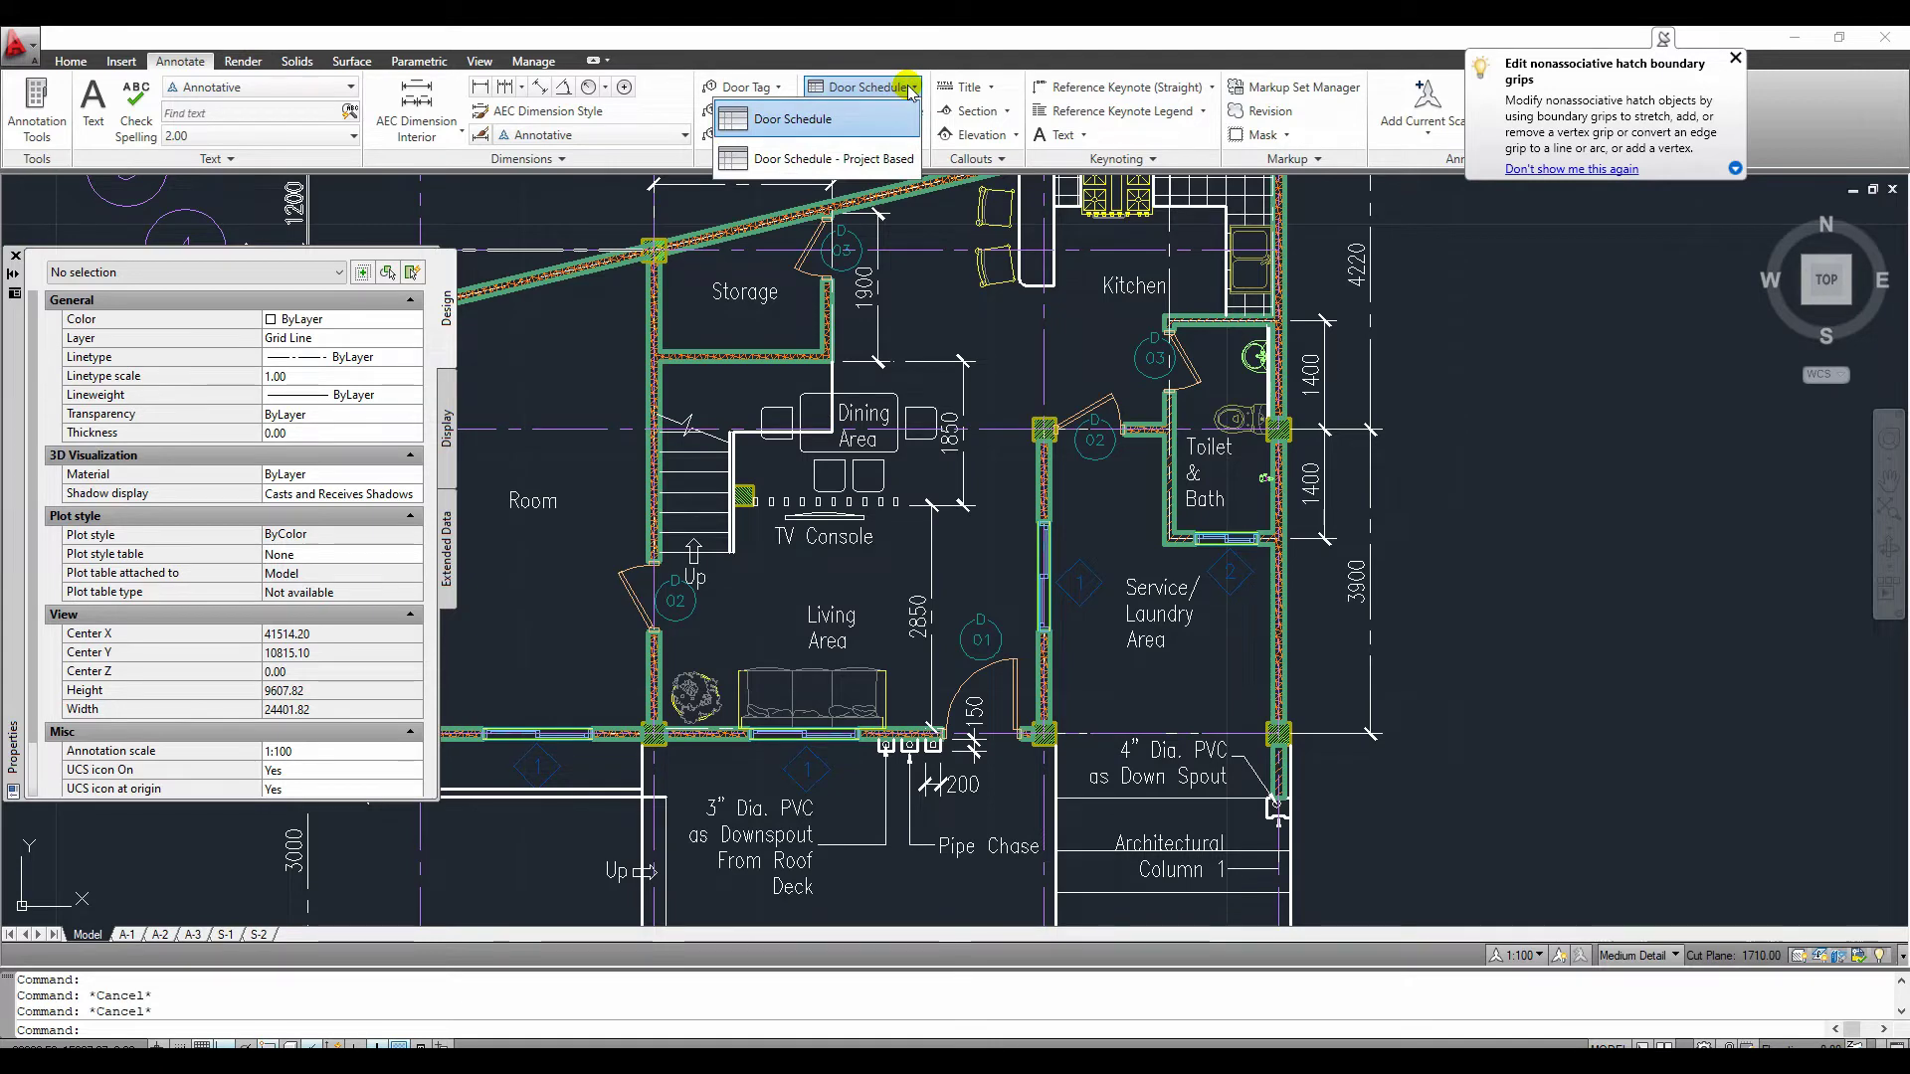
click(793, 119)
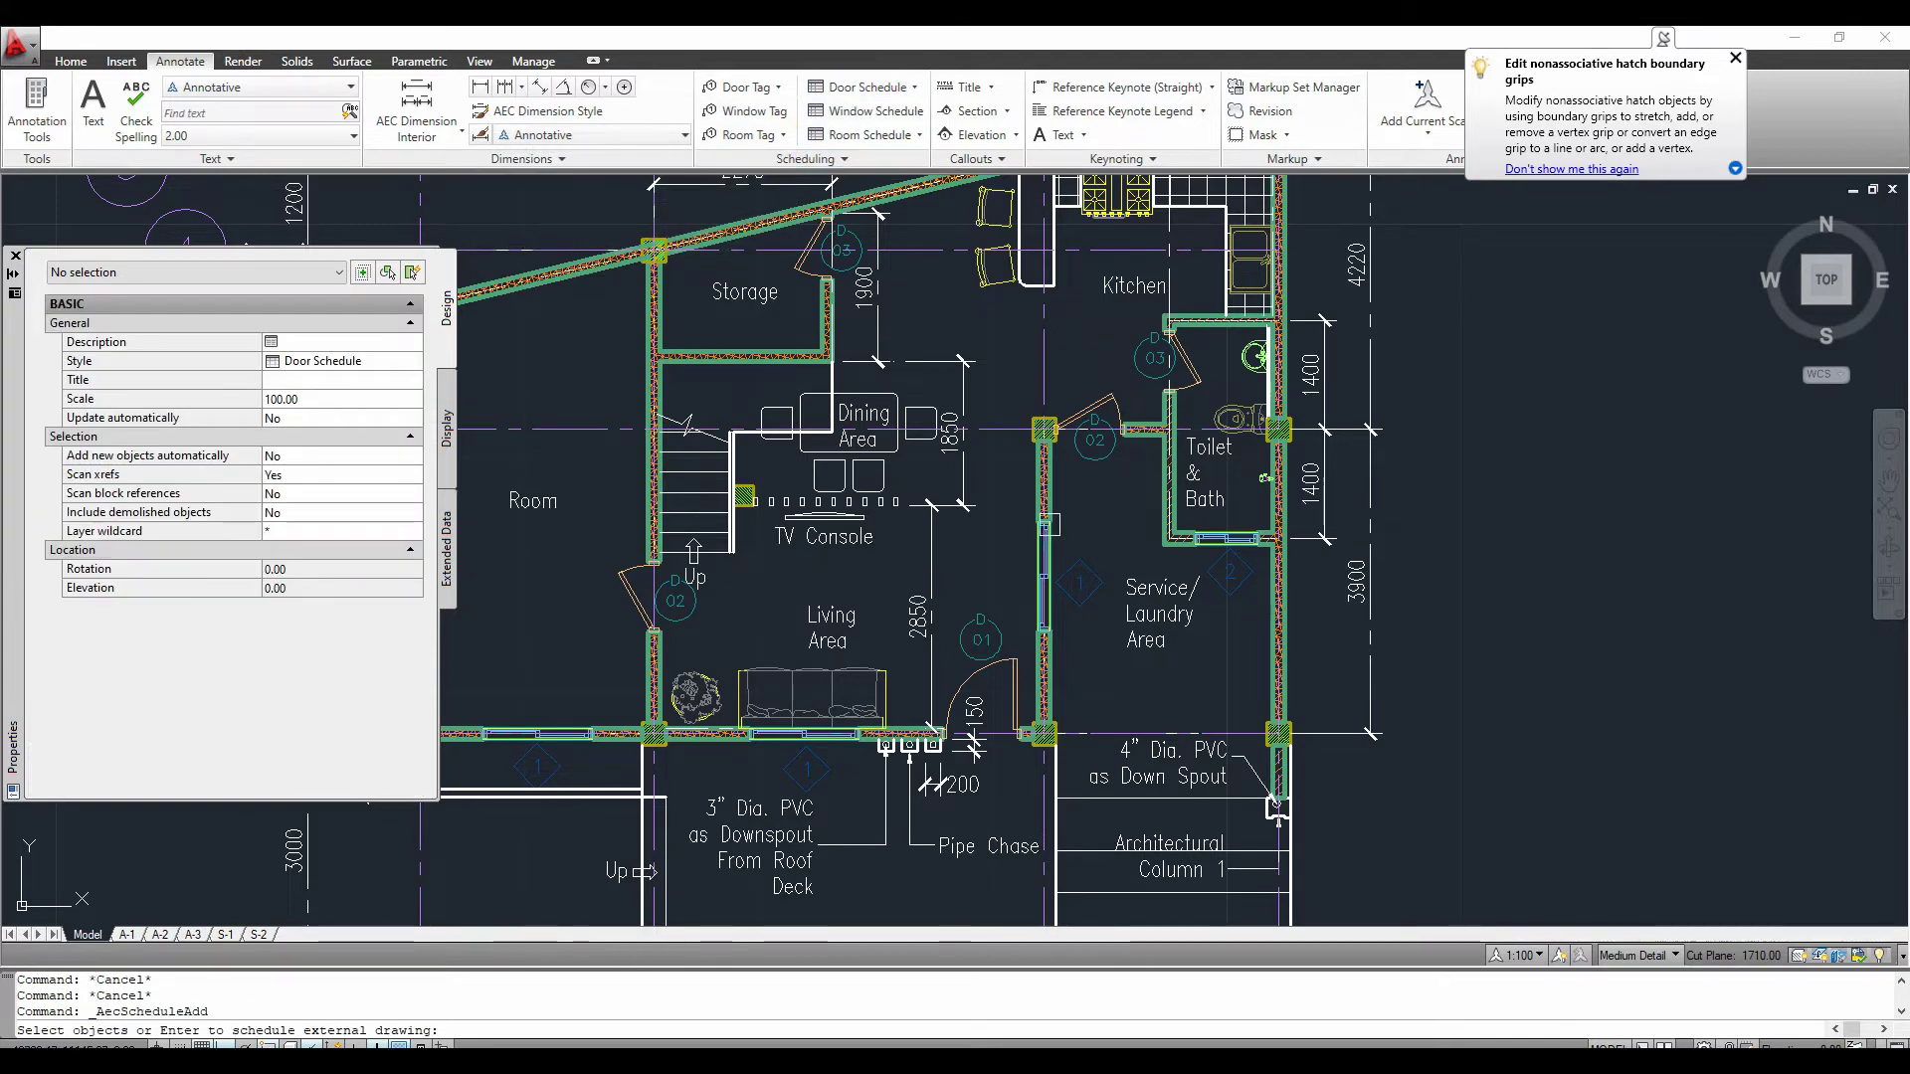
click(1009, 677)
scroll(1009, 678, down, 10)
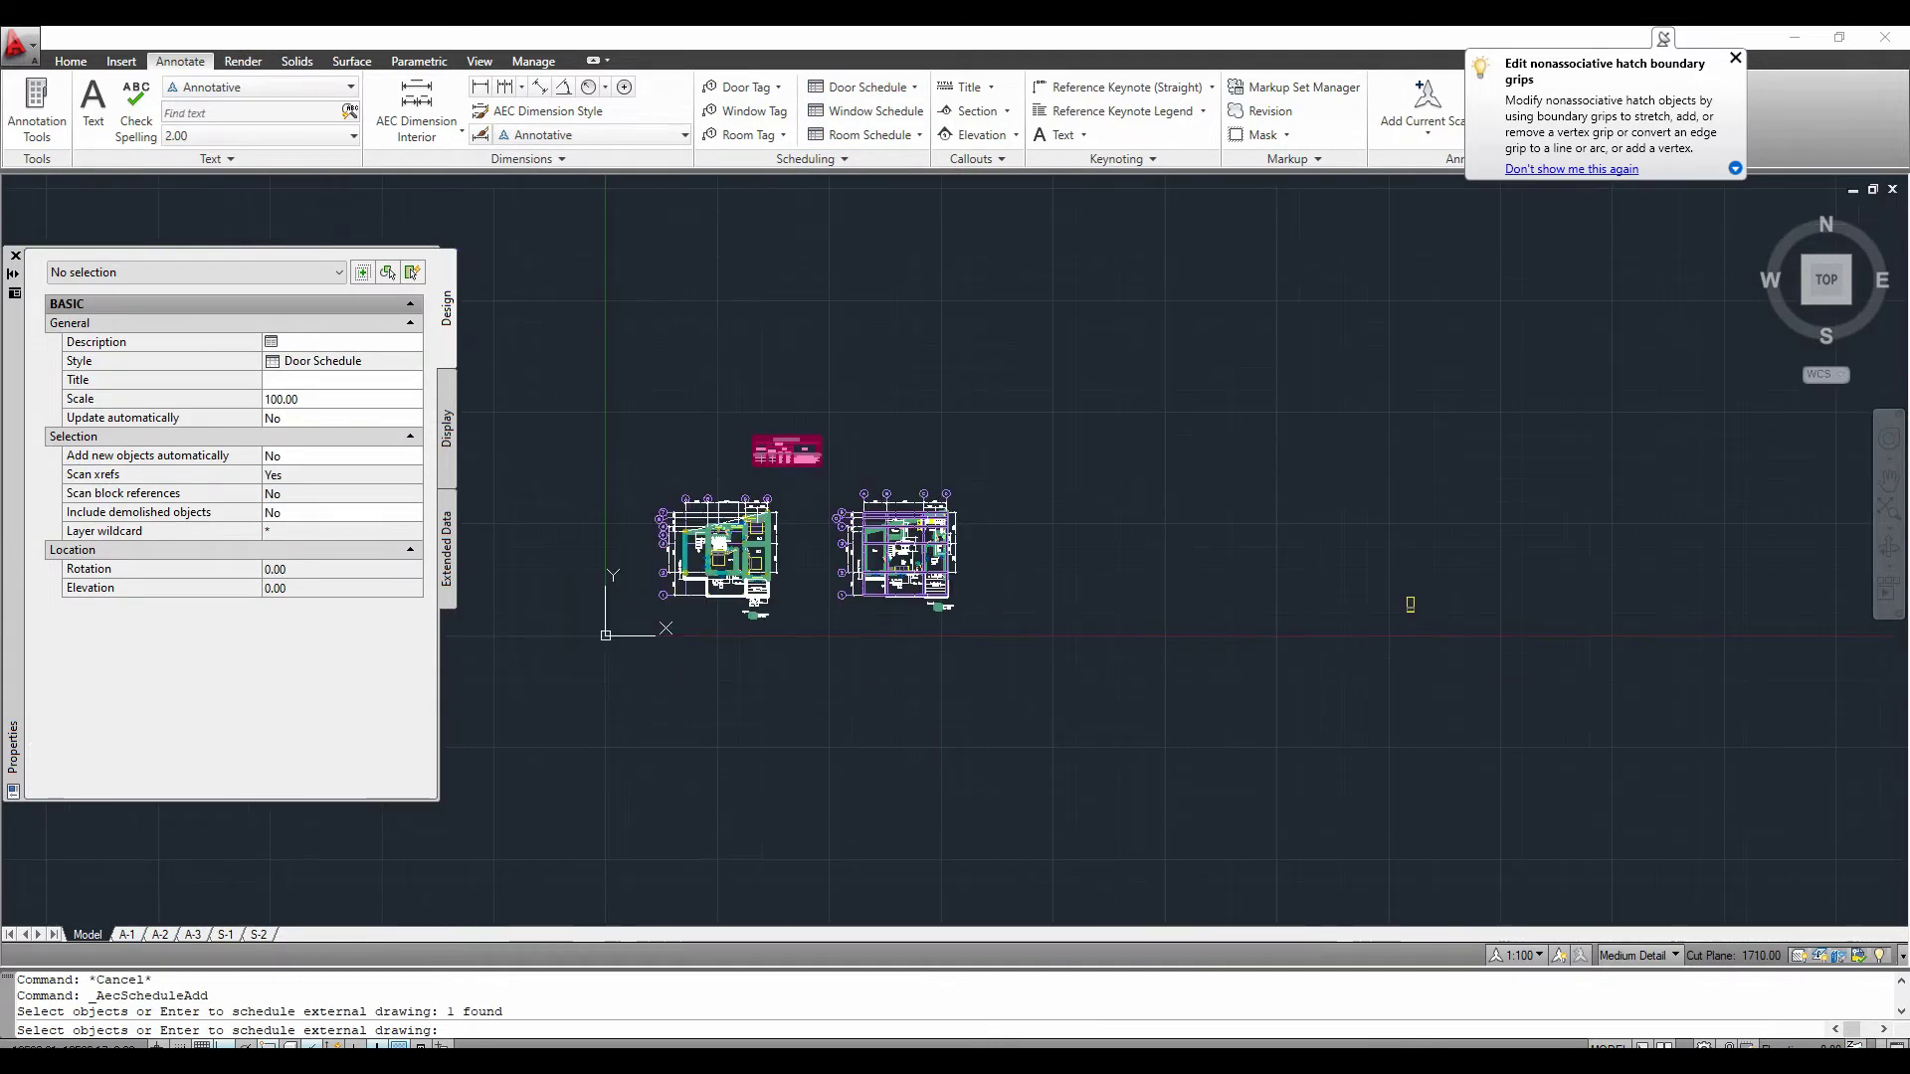
click(597, 461)
click(1057, 651)
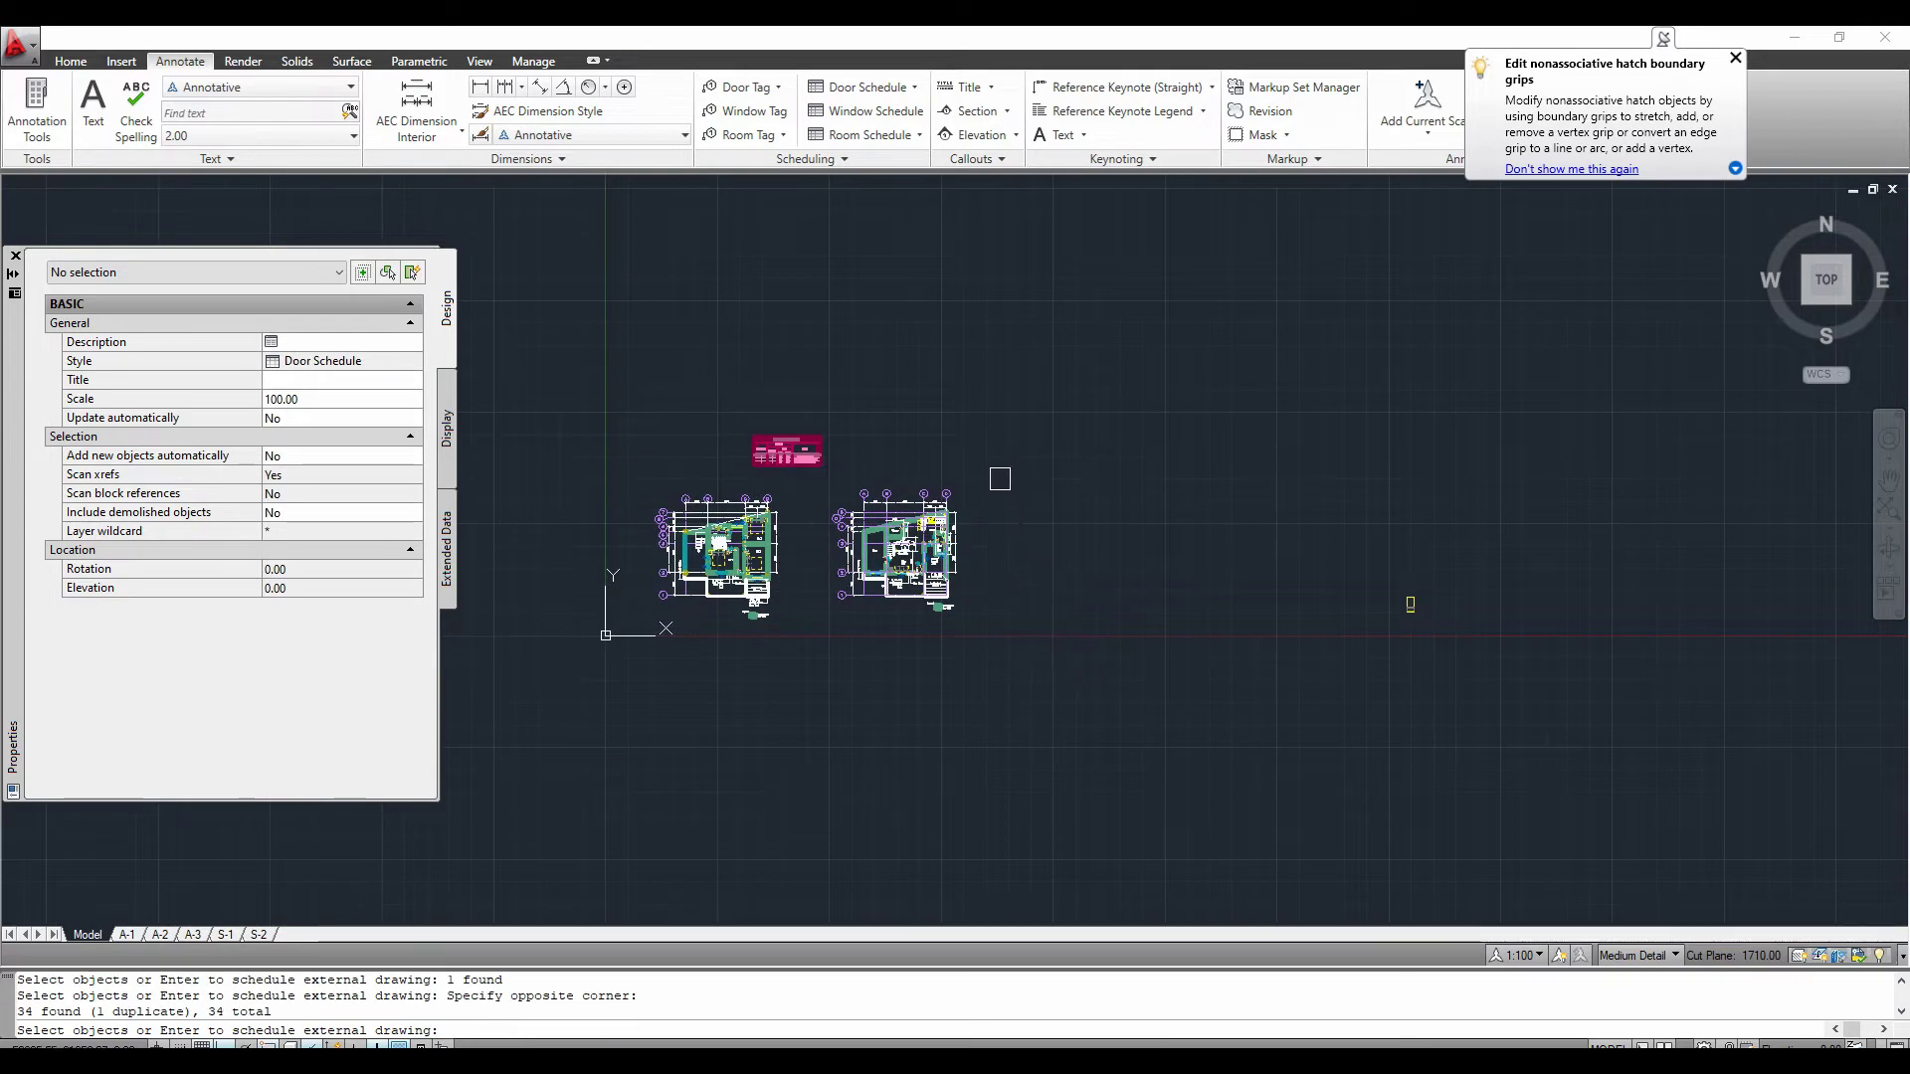
key(Return)
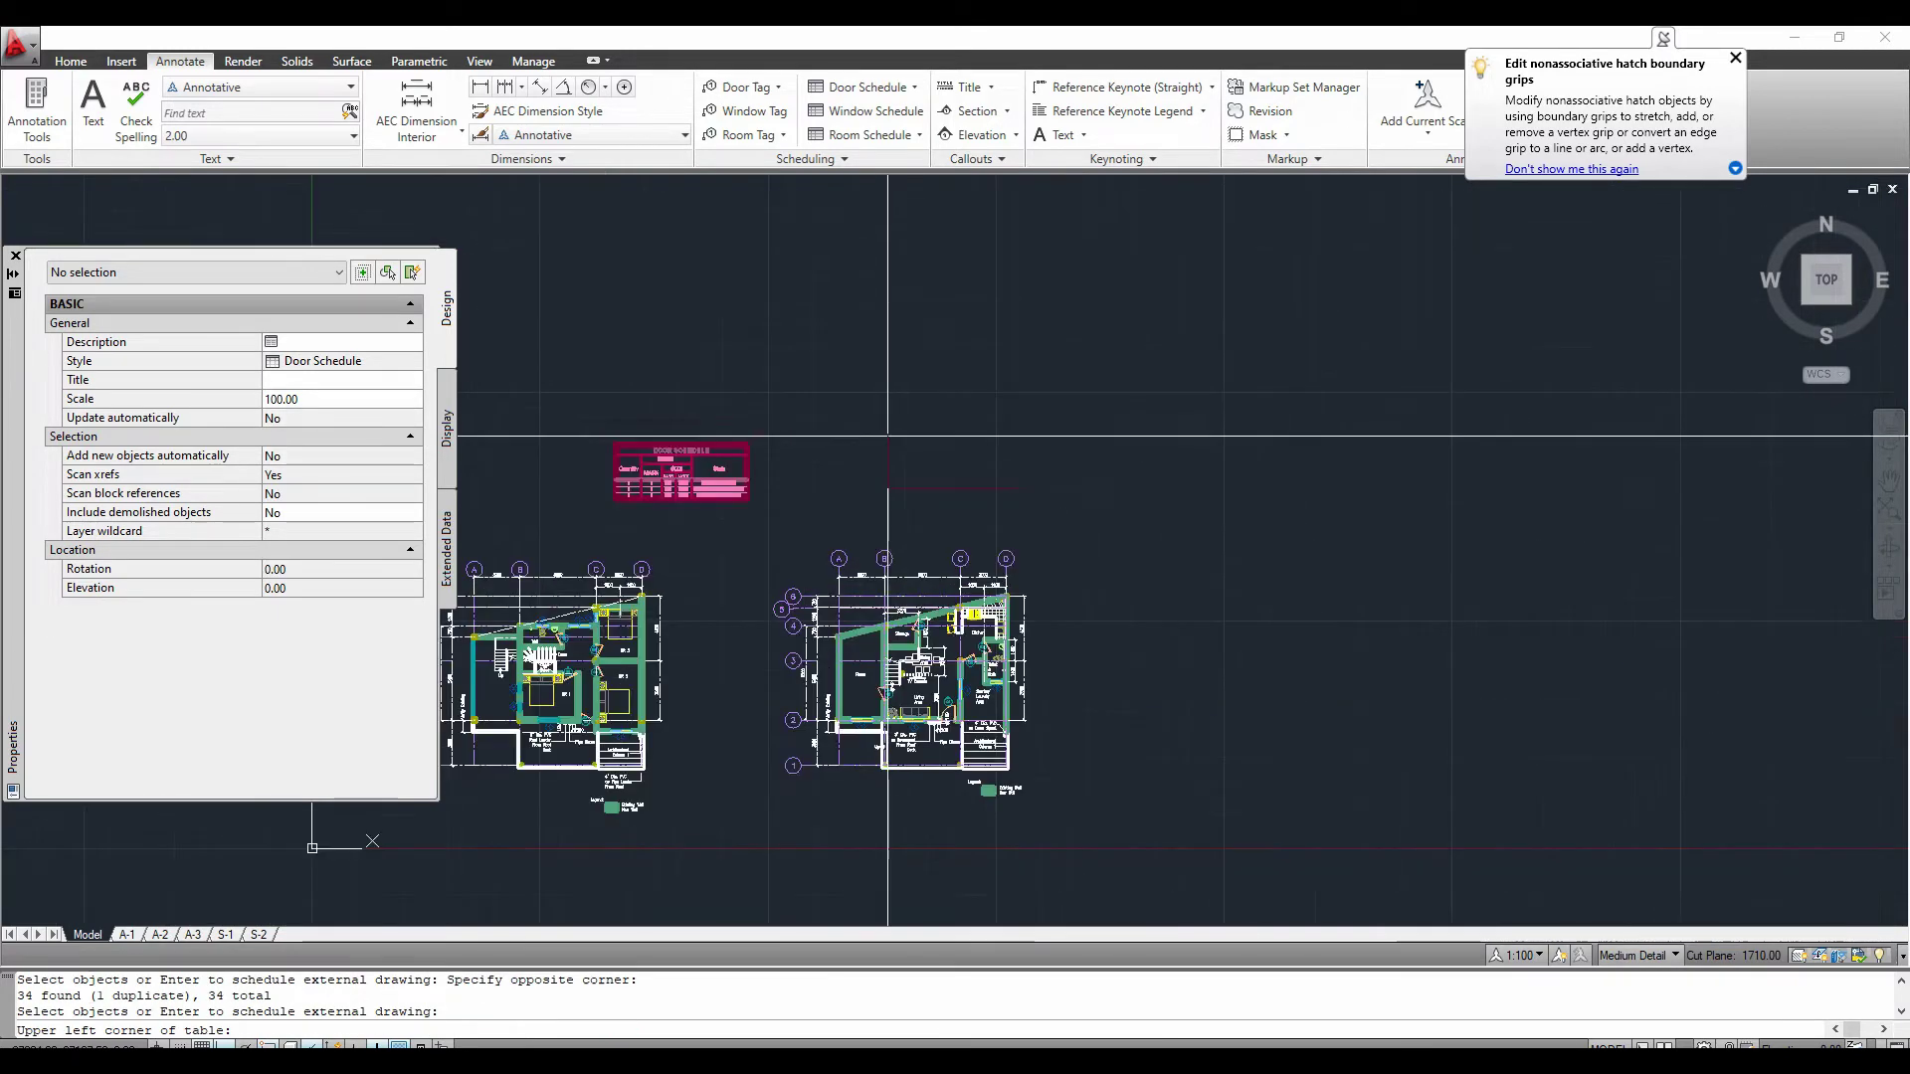
Place the schedule table above the right plan by its upper-left and lower-right corners.
scroll(878, 445, up, 2)
click(876, 447)
click(1007, 501)
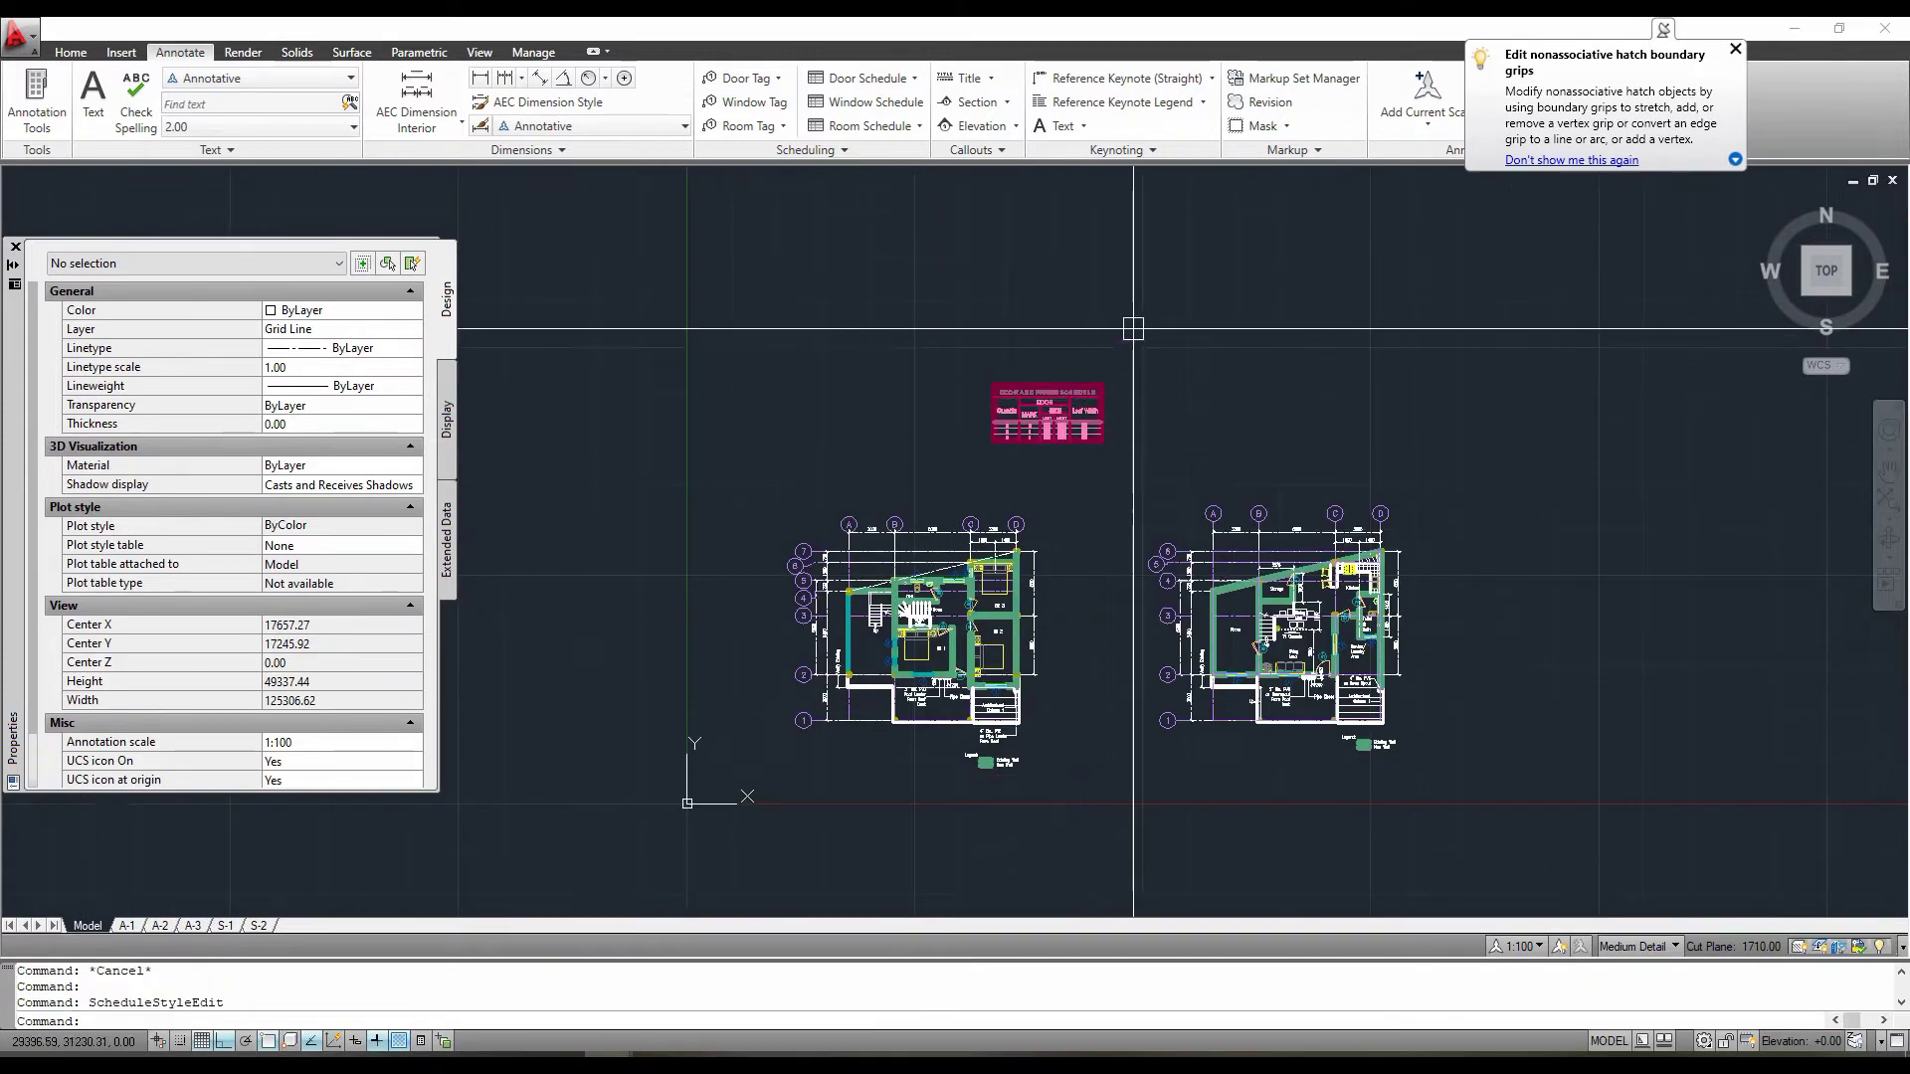
Zoom and pan to inspect the Door and Frame Schedule's quantities 1, 6 and 3.
scroll(1133, 328, up, 5)
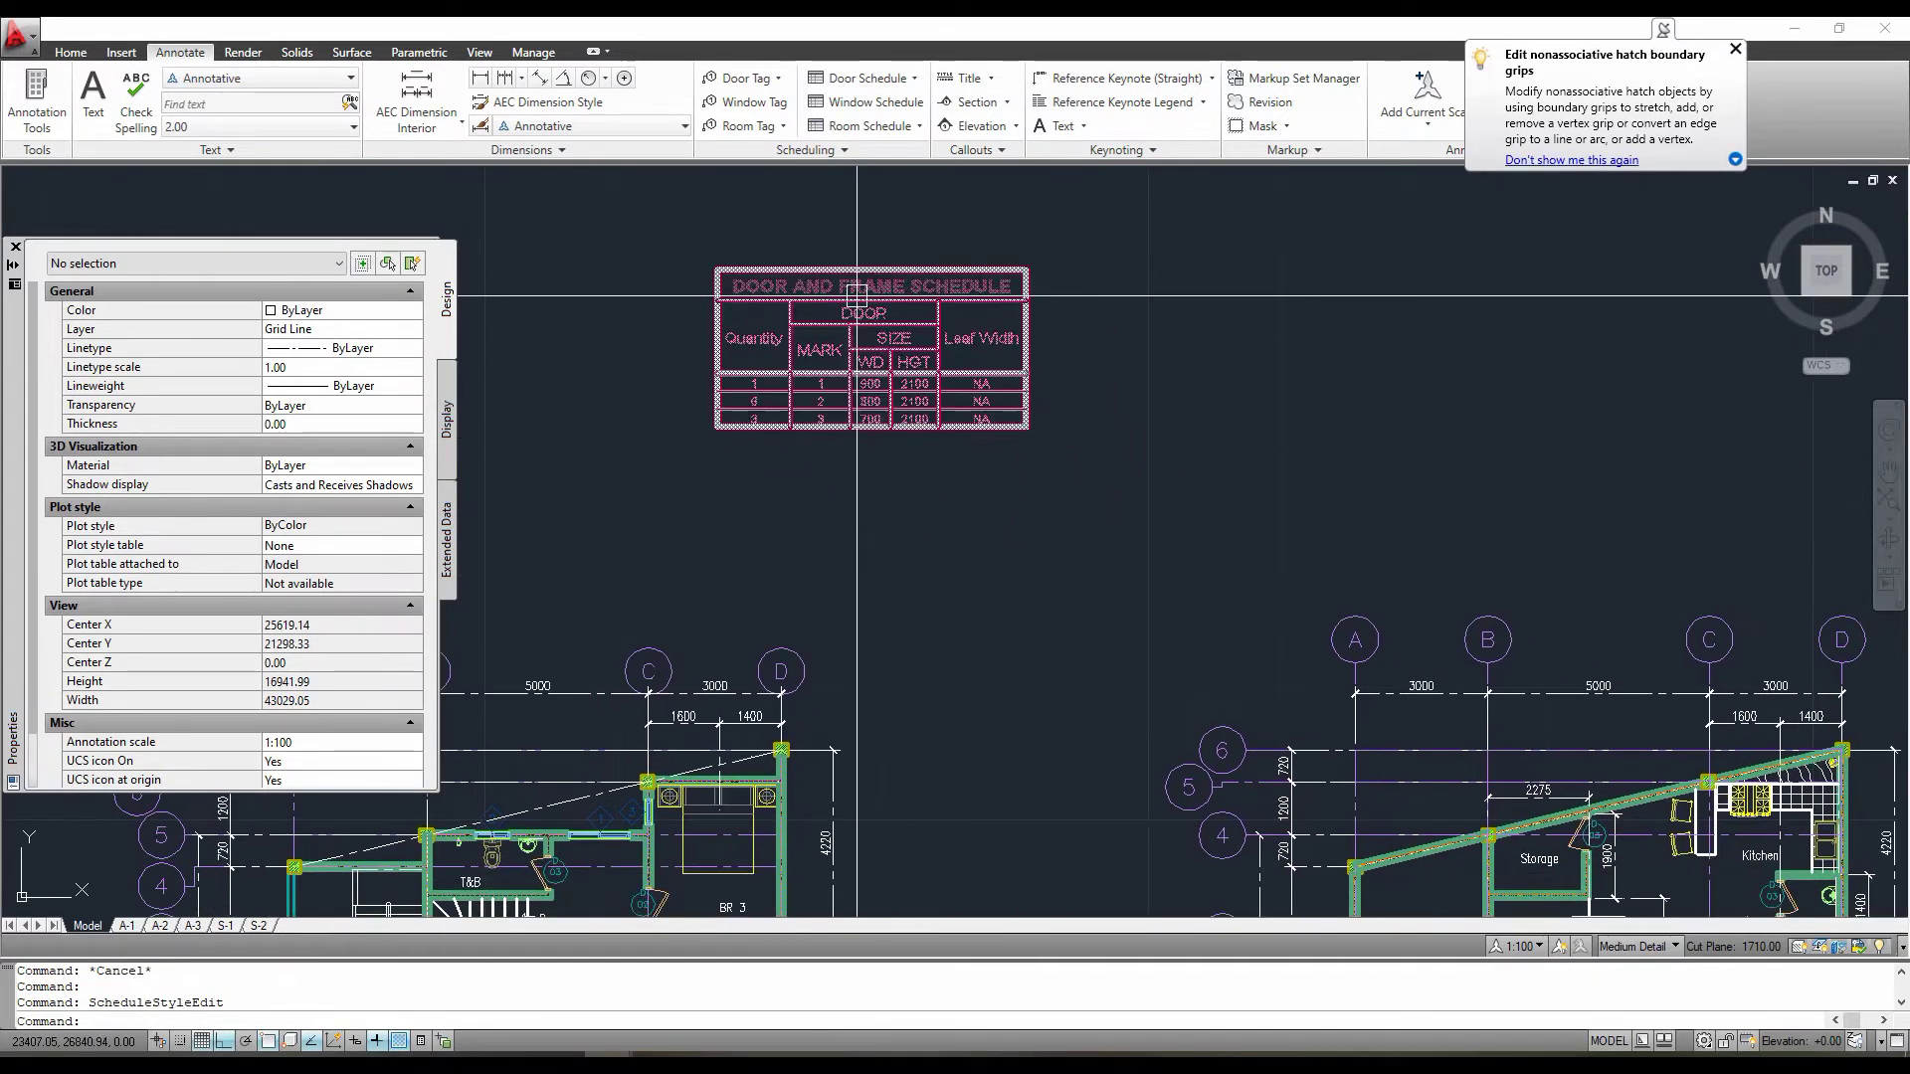
scroll(1063, 411, up, 6)
scroll(1053, 435, down, 2)
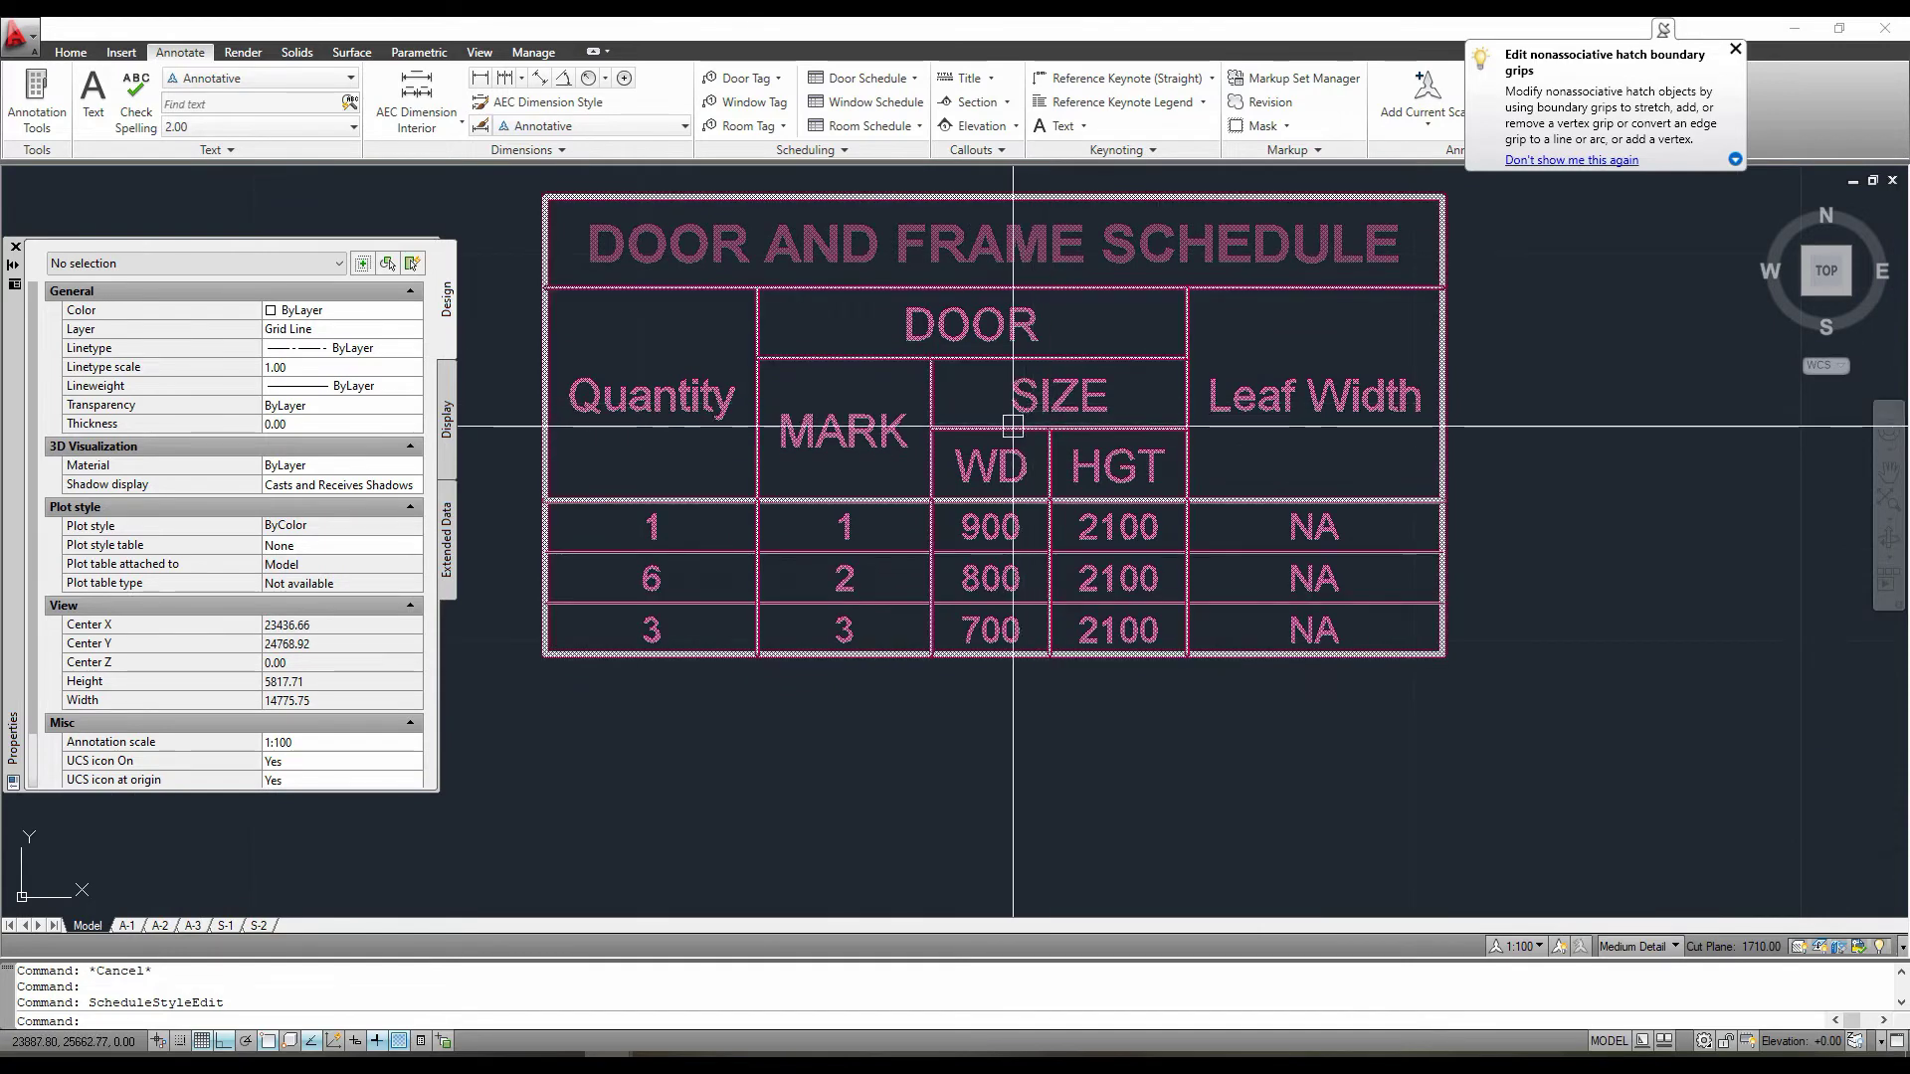
scroll(1101, 438, down, 2)
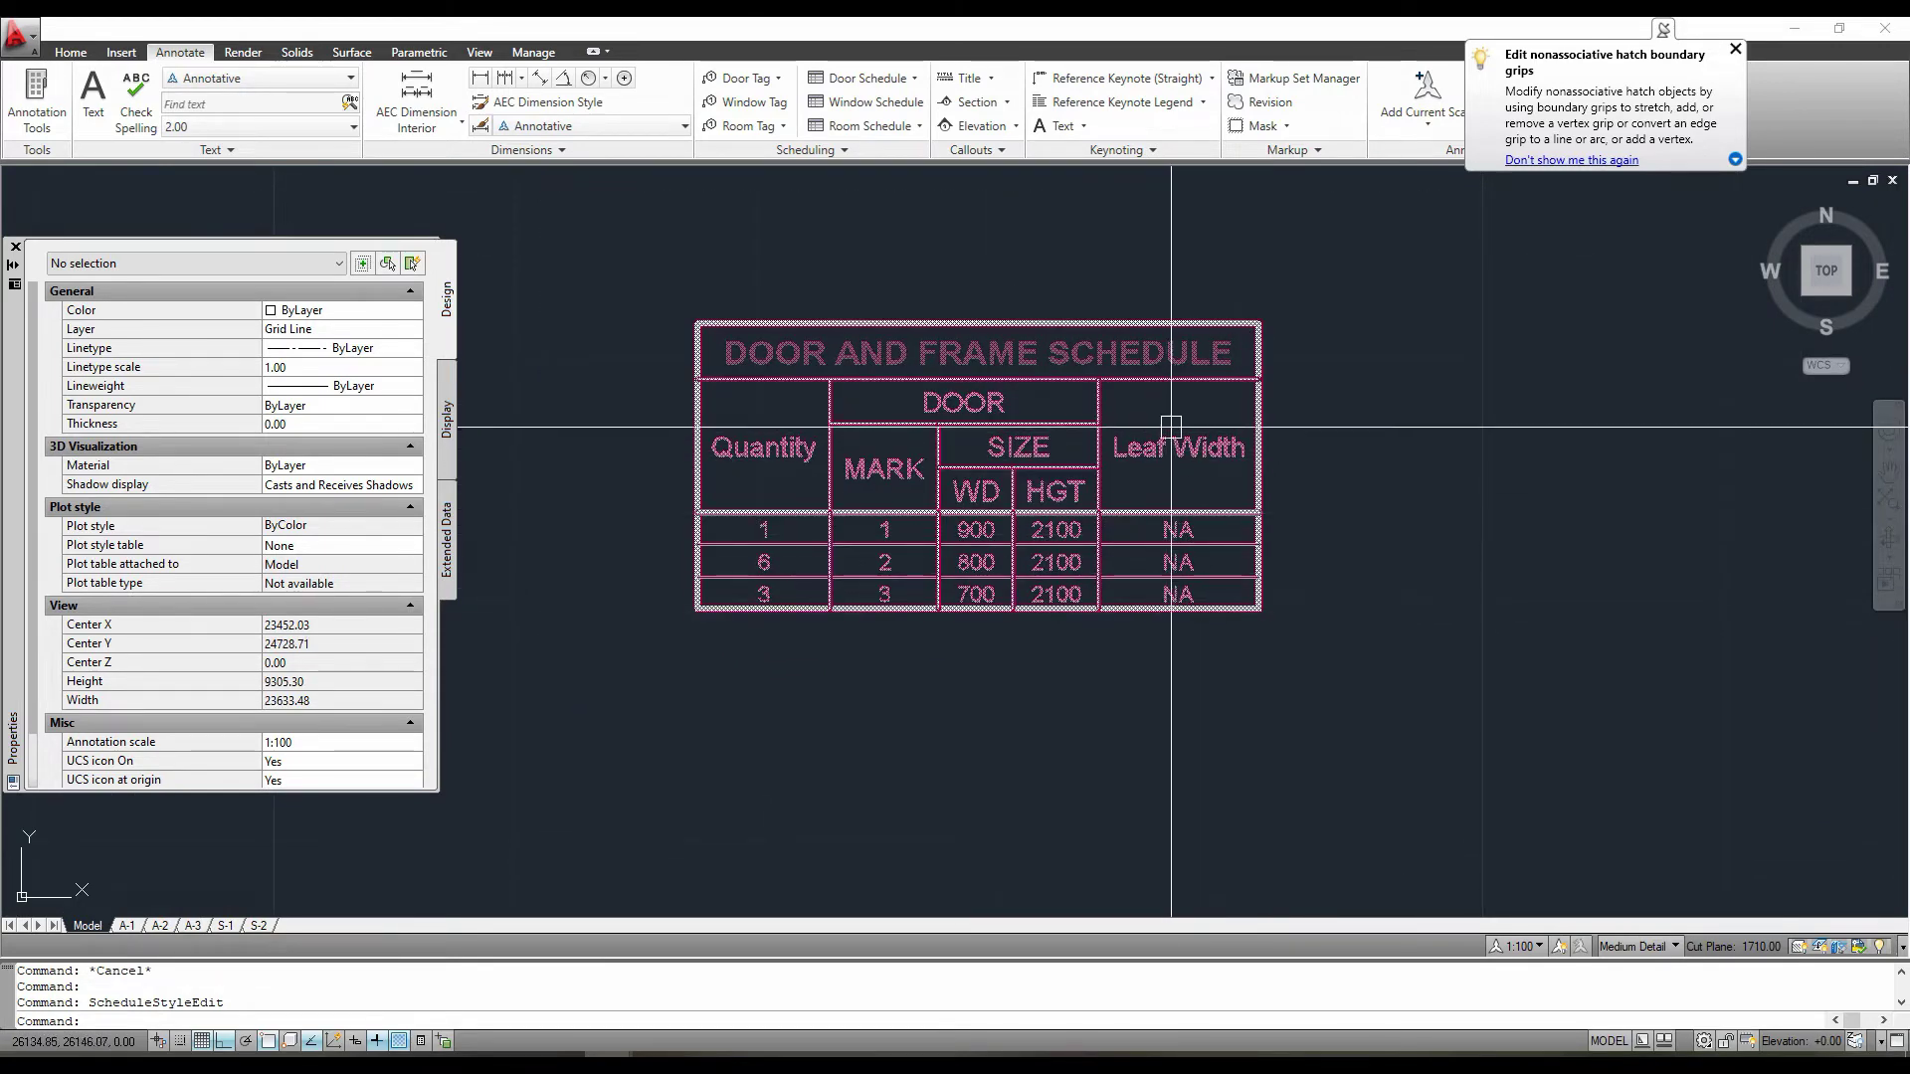
middle_drag(1126, 446, 1131, 482)
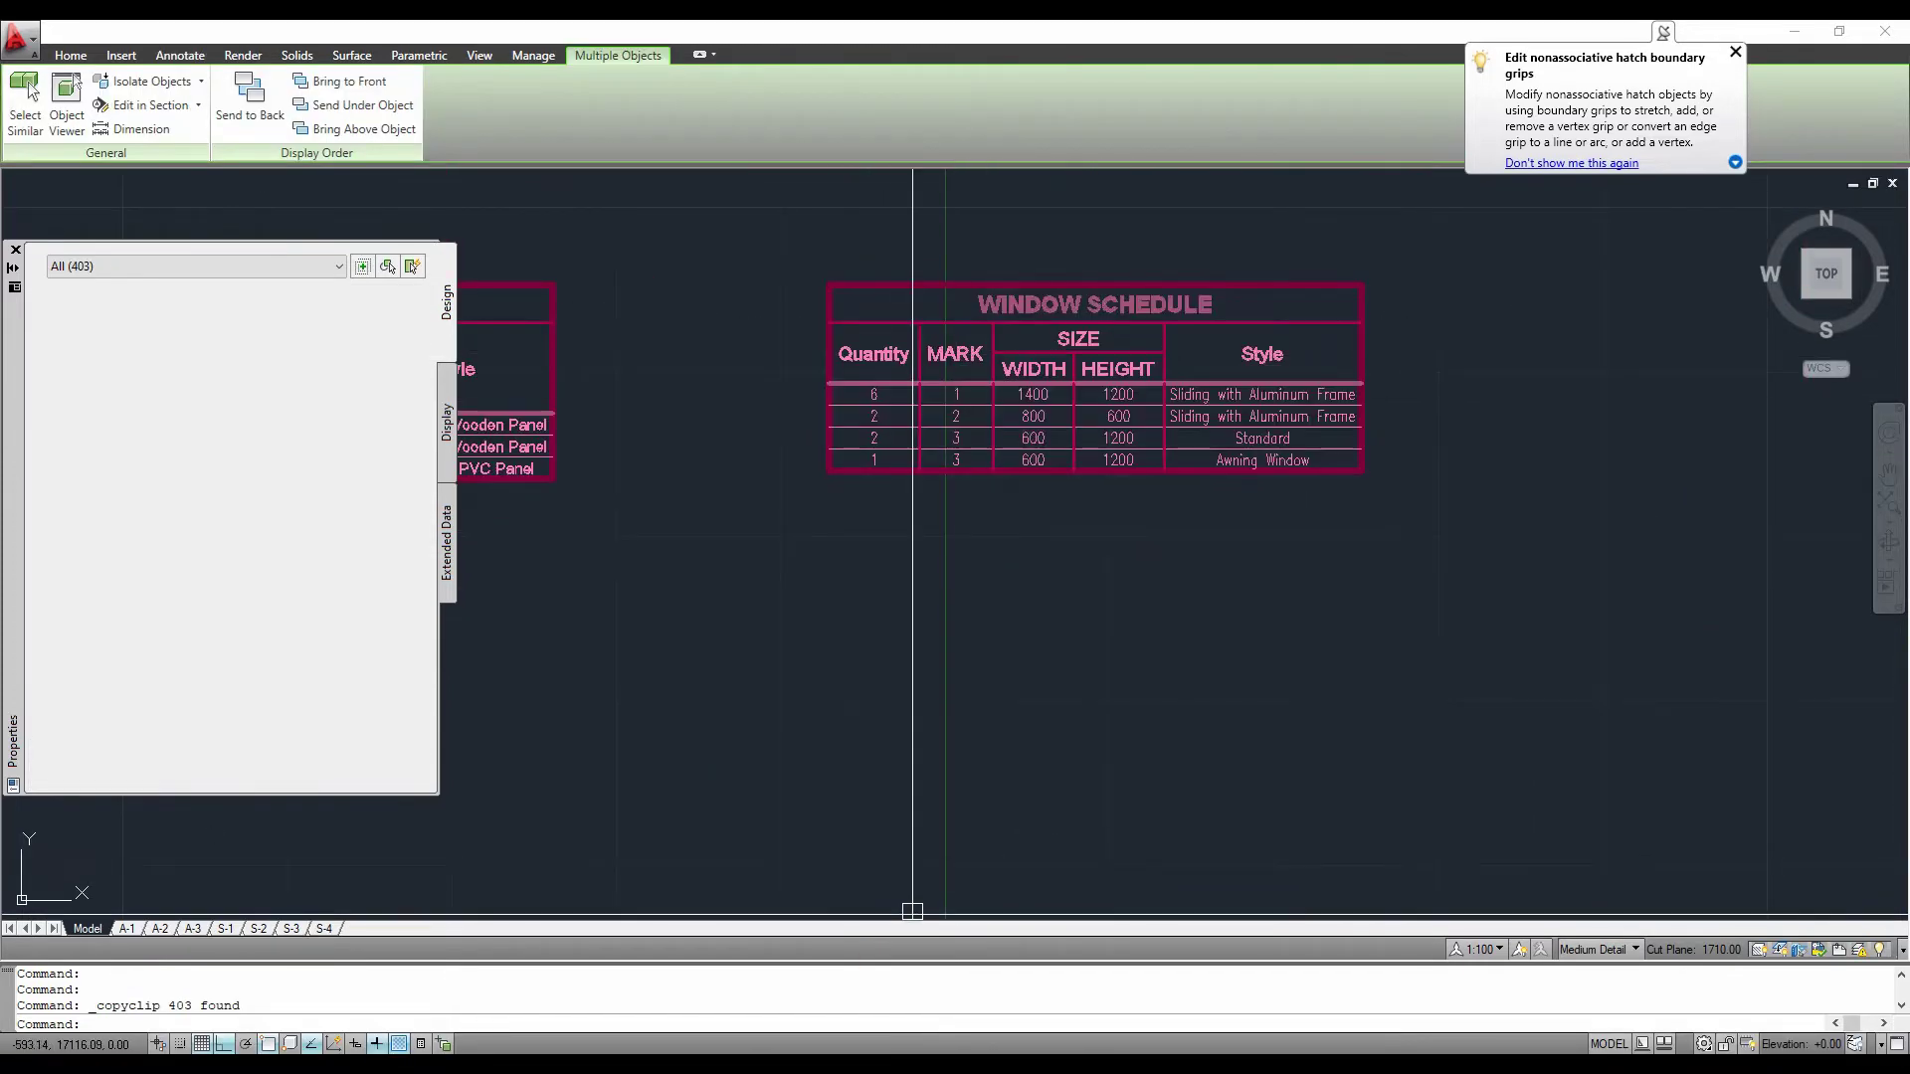
Open the door schedule's table style and delete its Leaf Width column.
mouse_move(533, 1036)
click(492, 985)
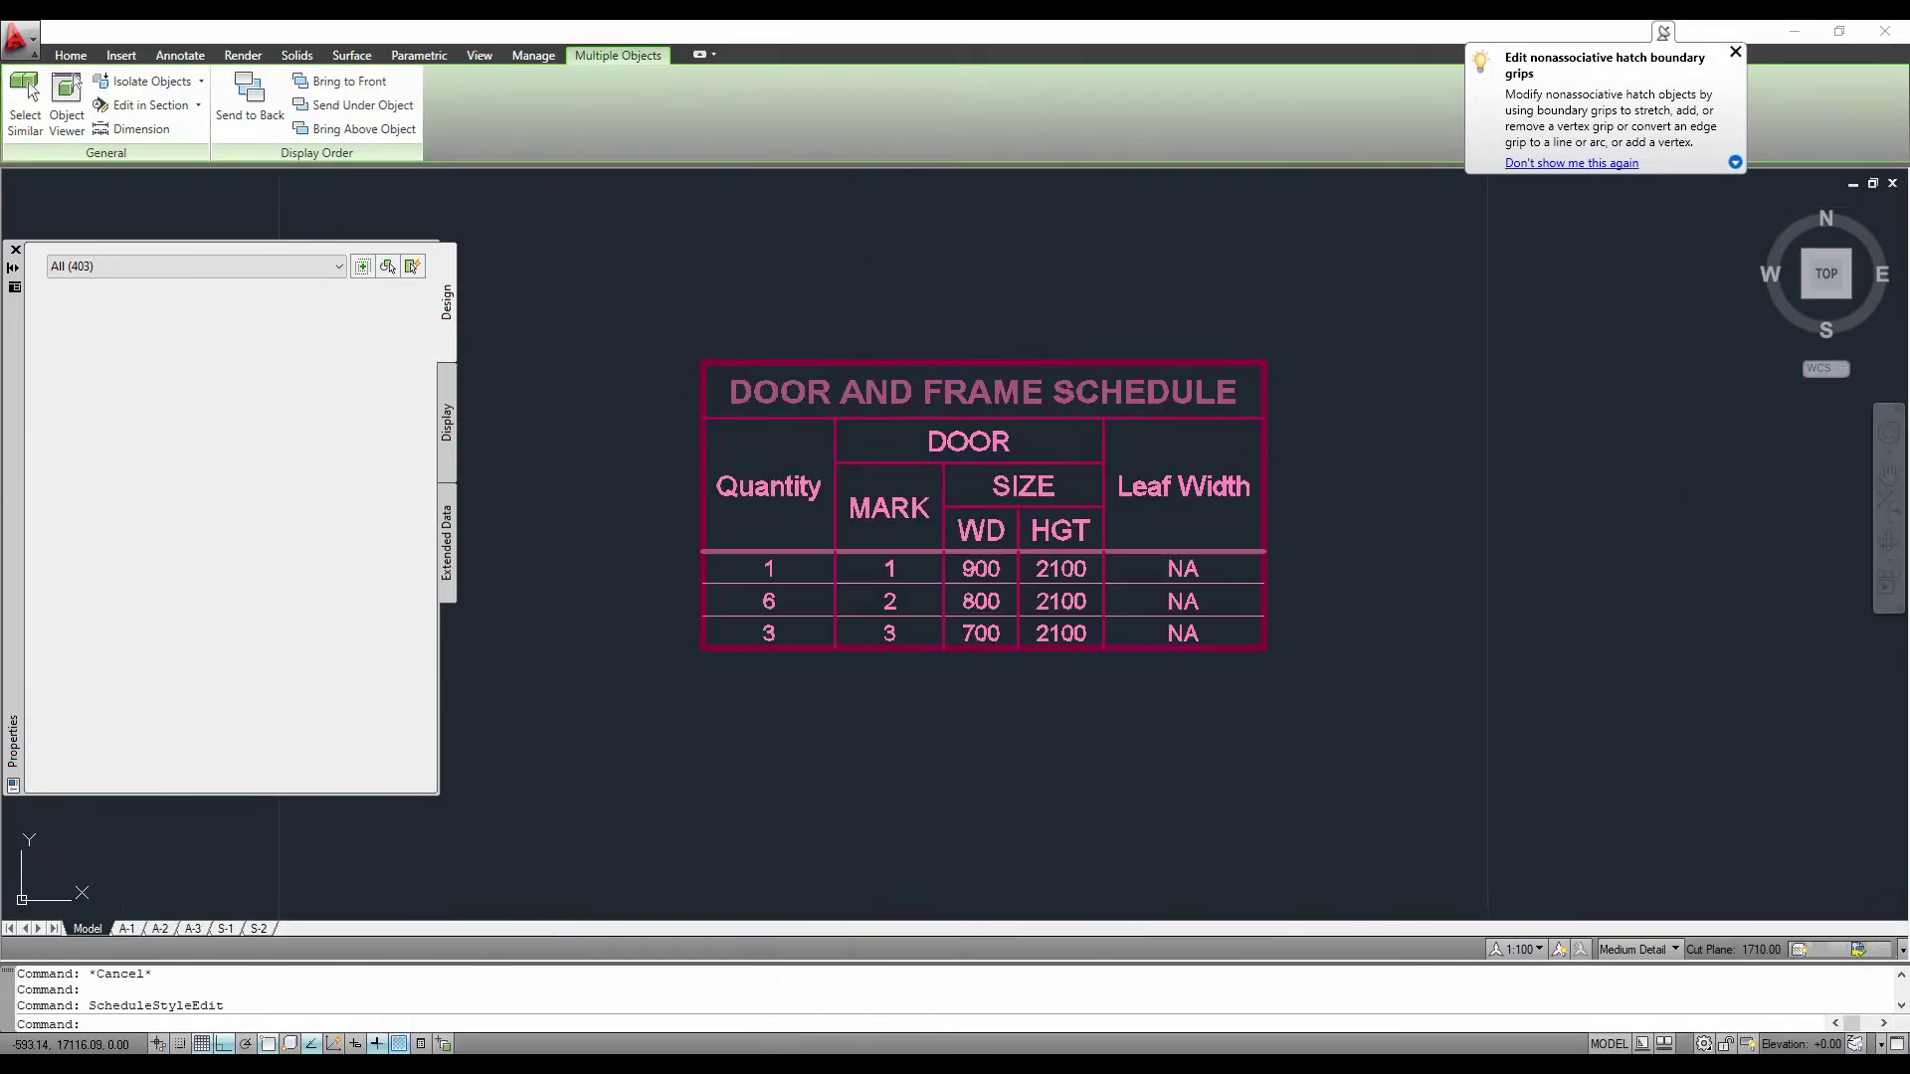
click(1095, 649)
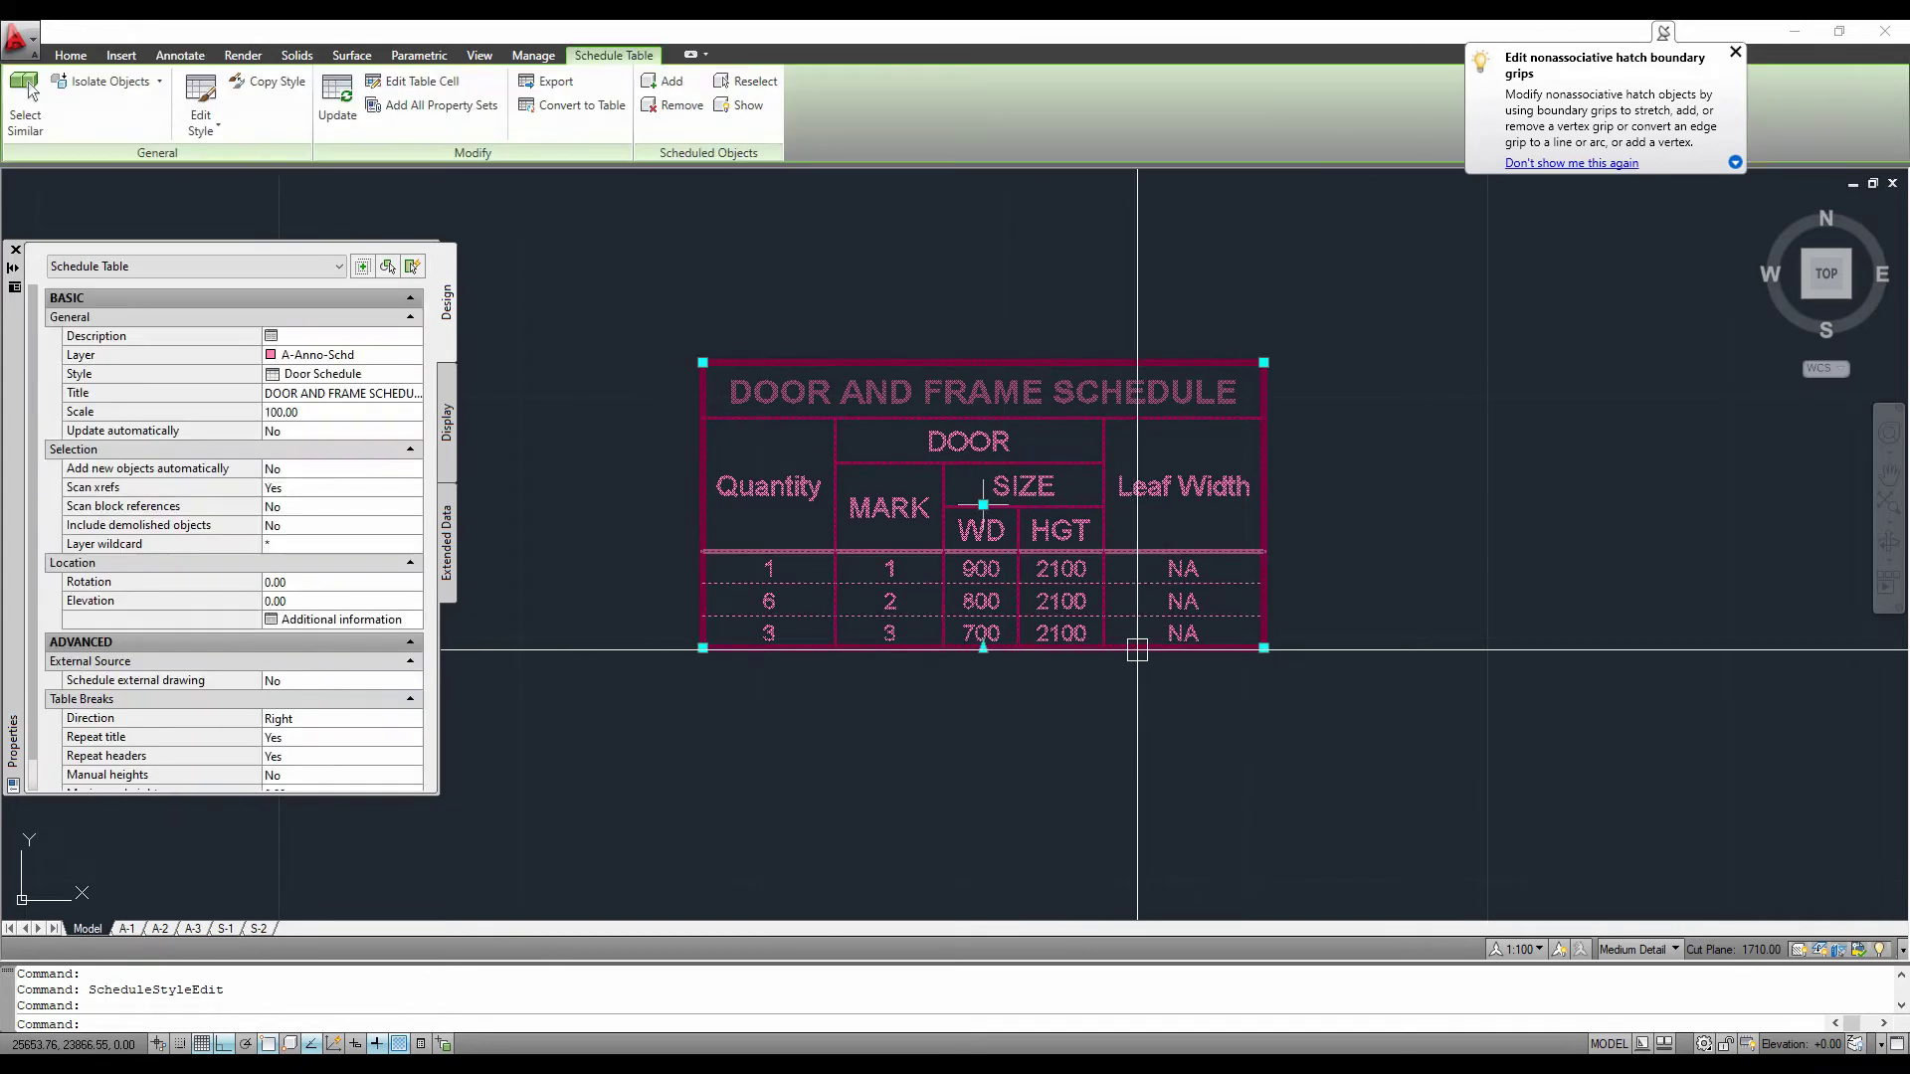
right_click(1137, 652)
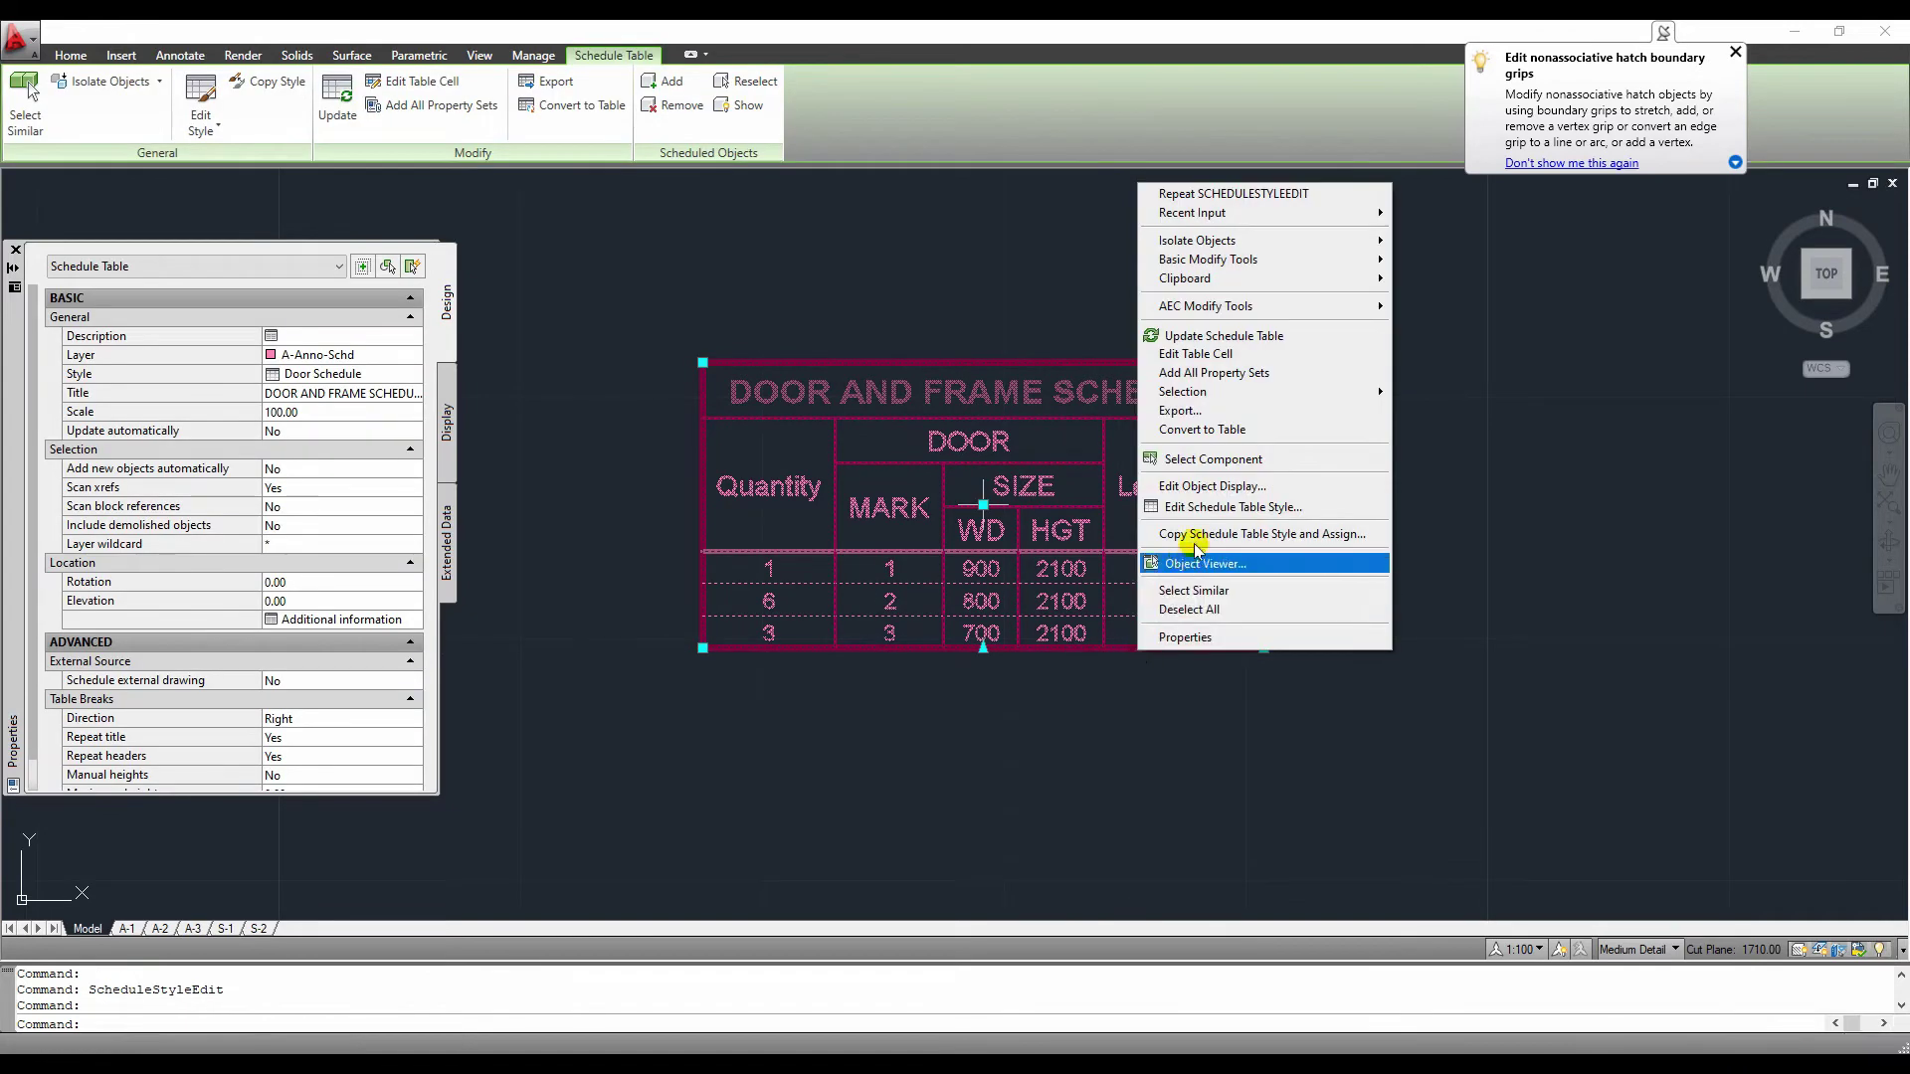
click(1217, 511)
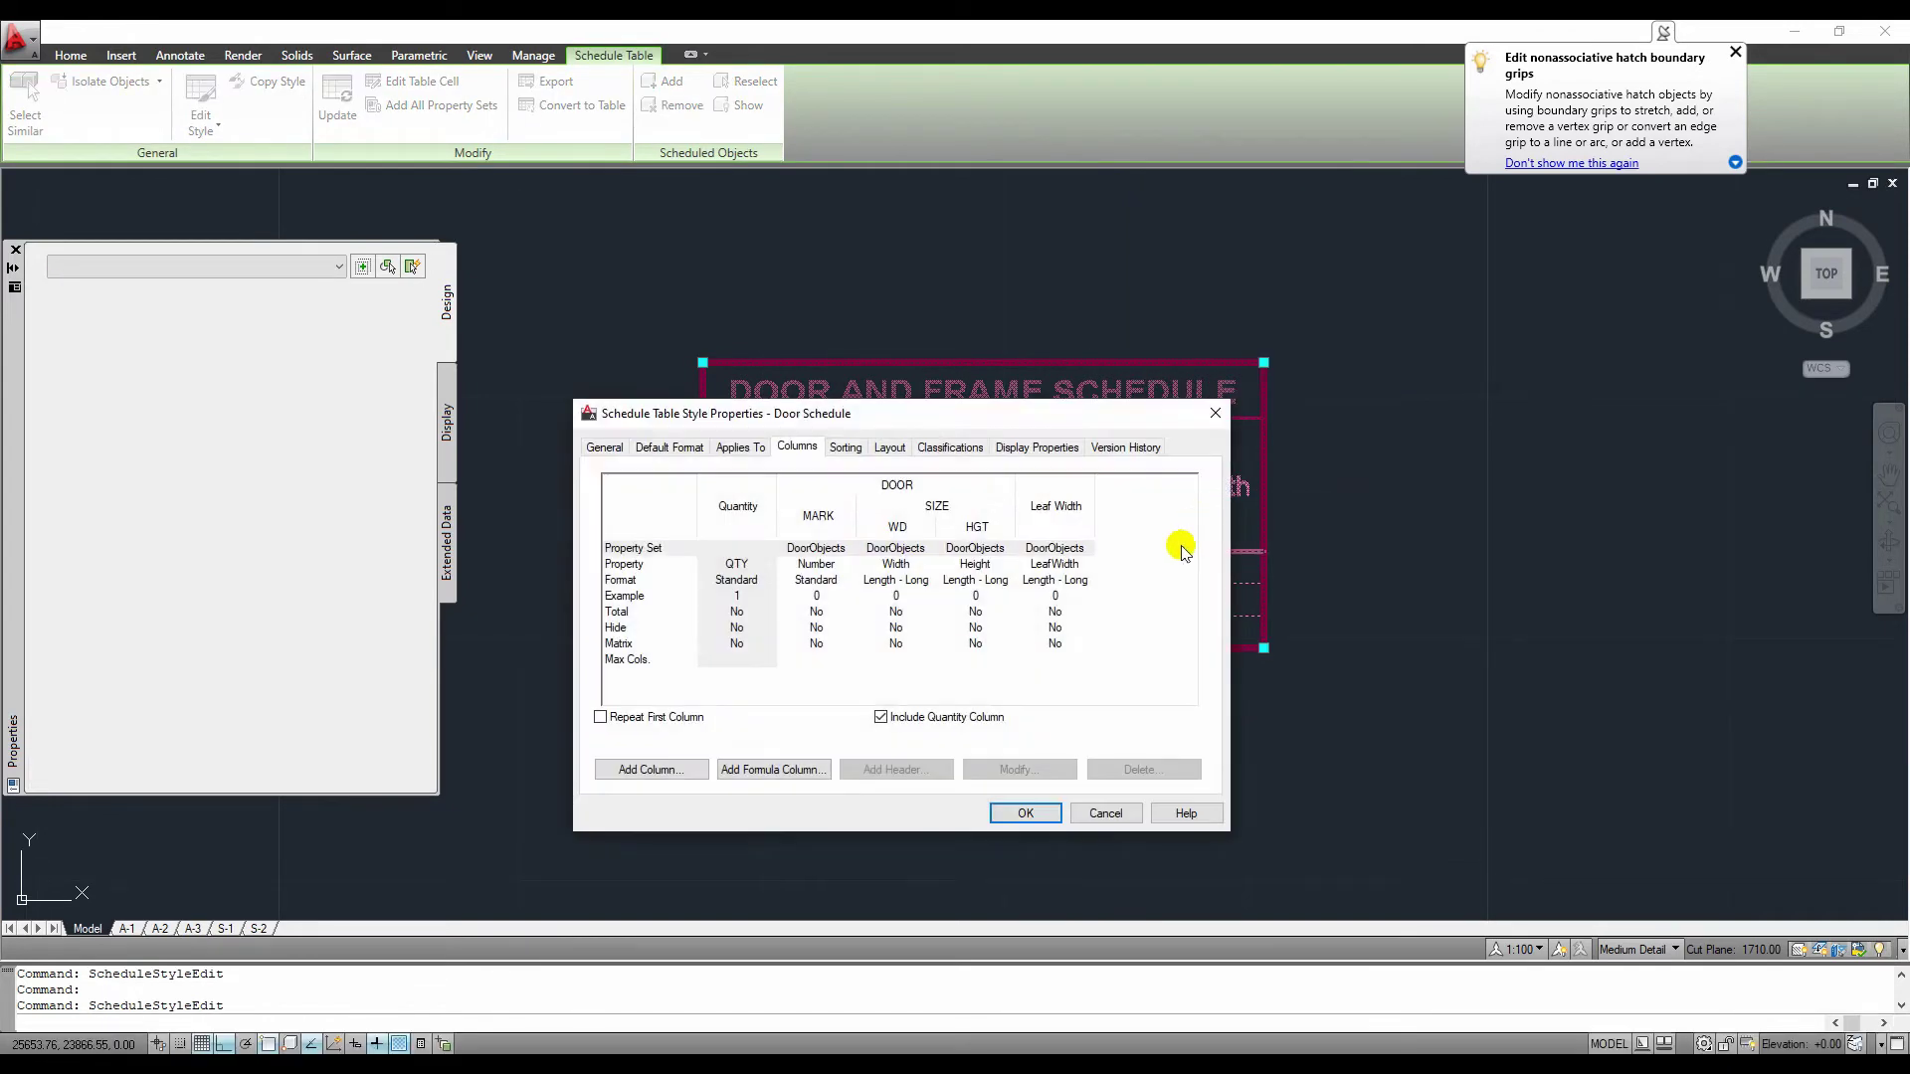
click(1065, 515)
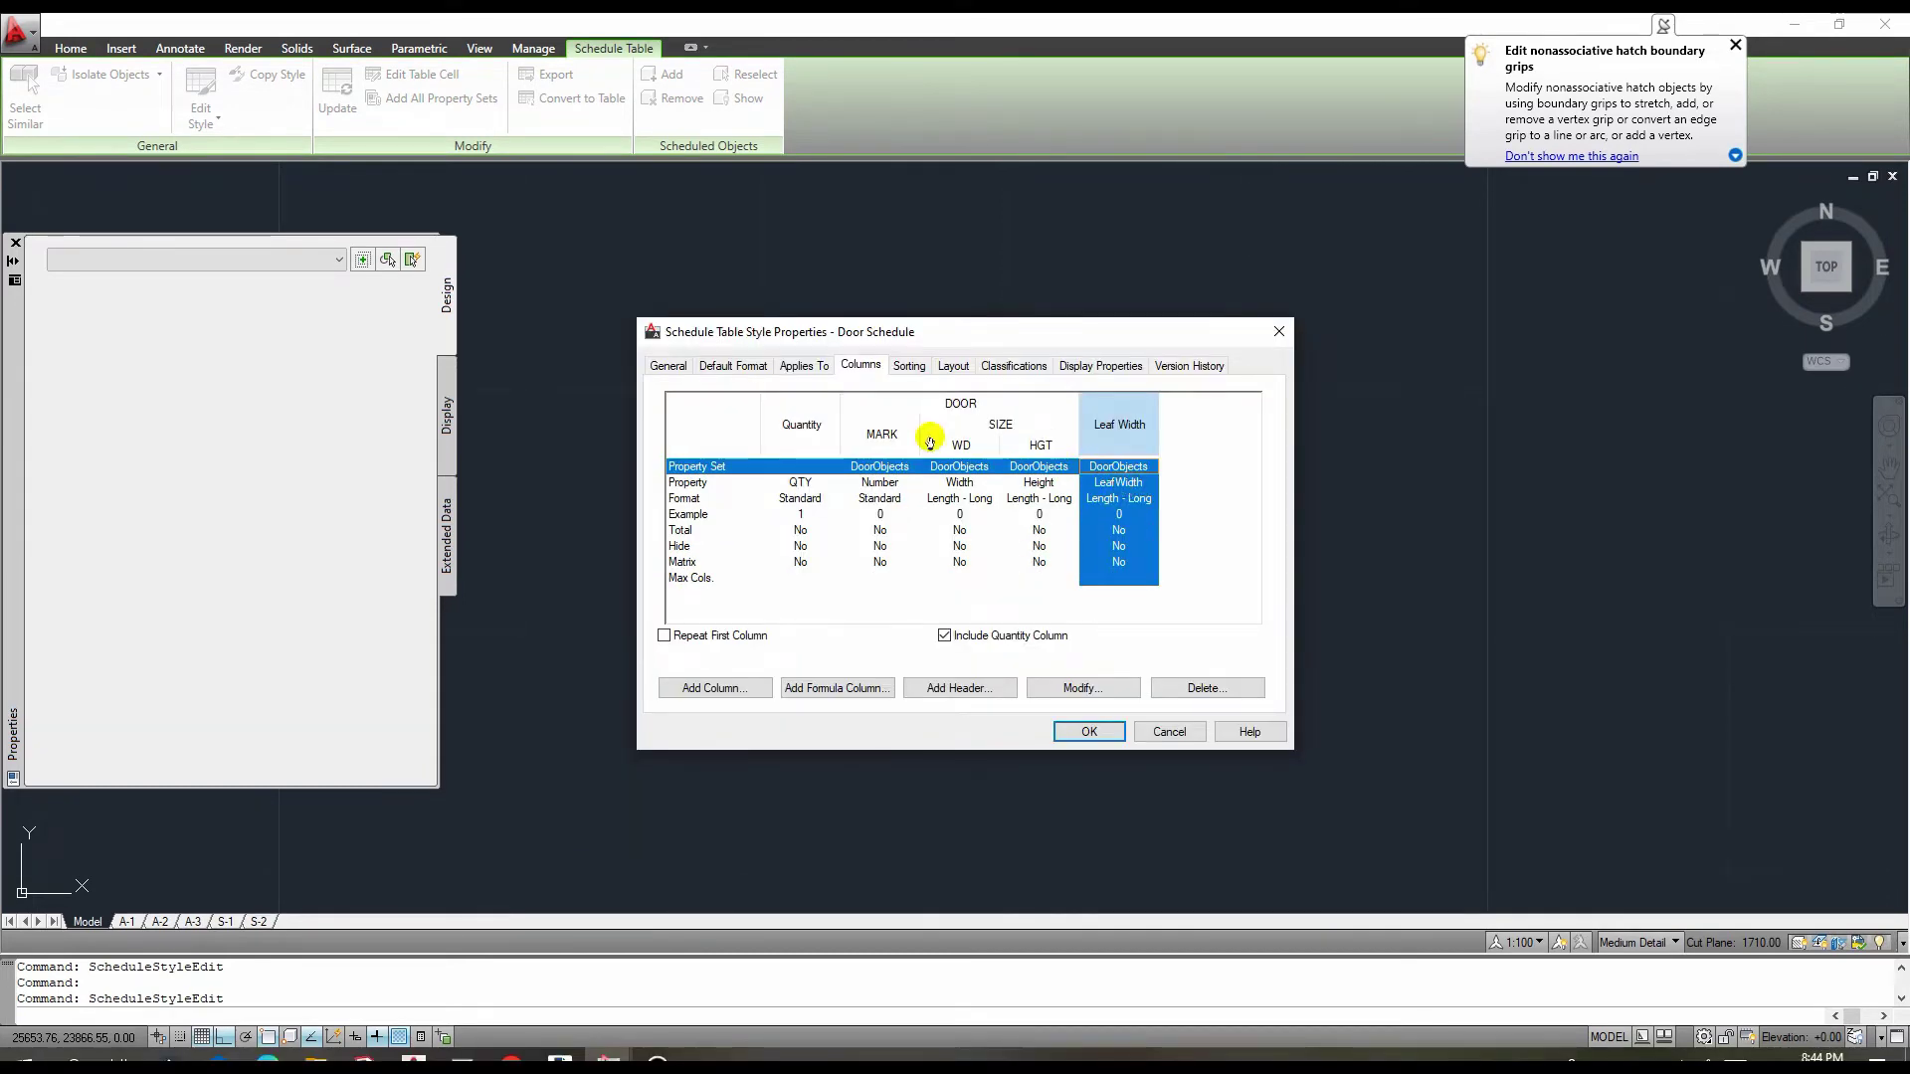
click(861, 367)
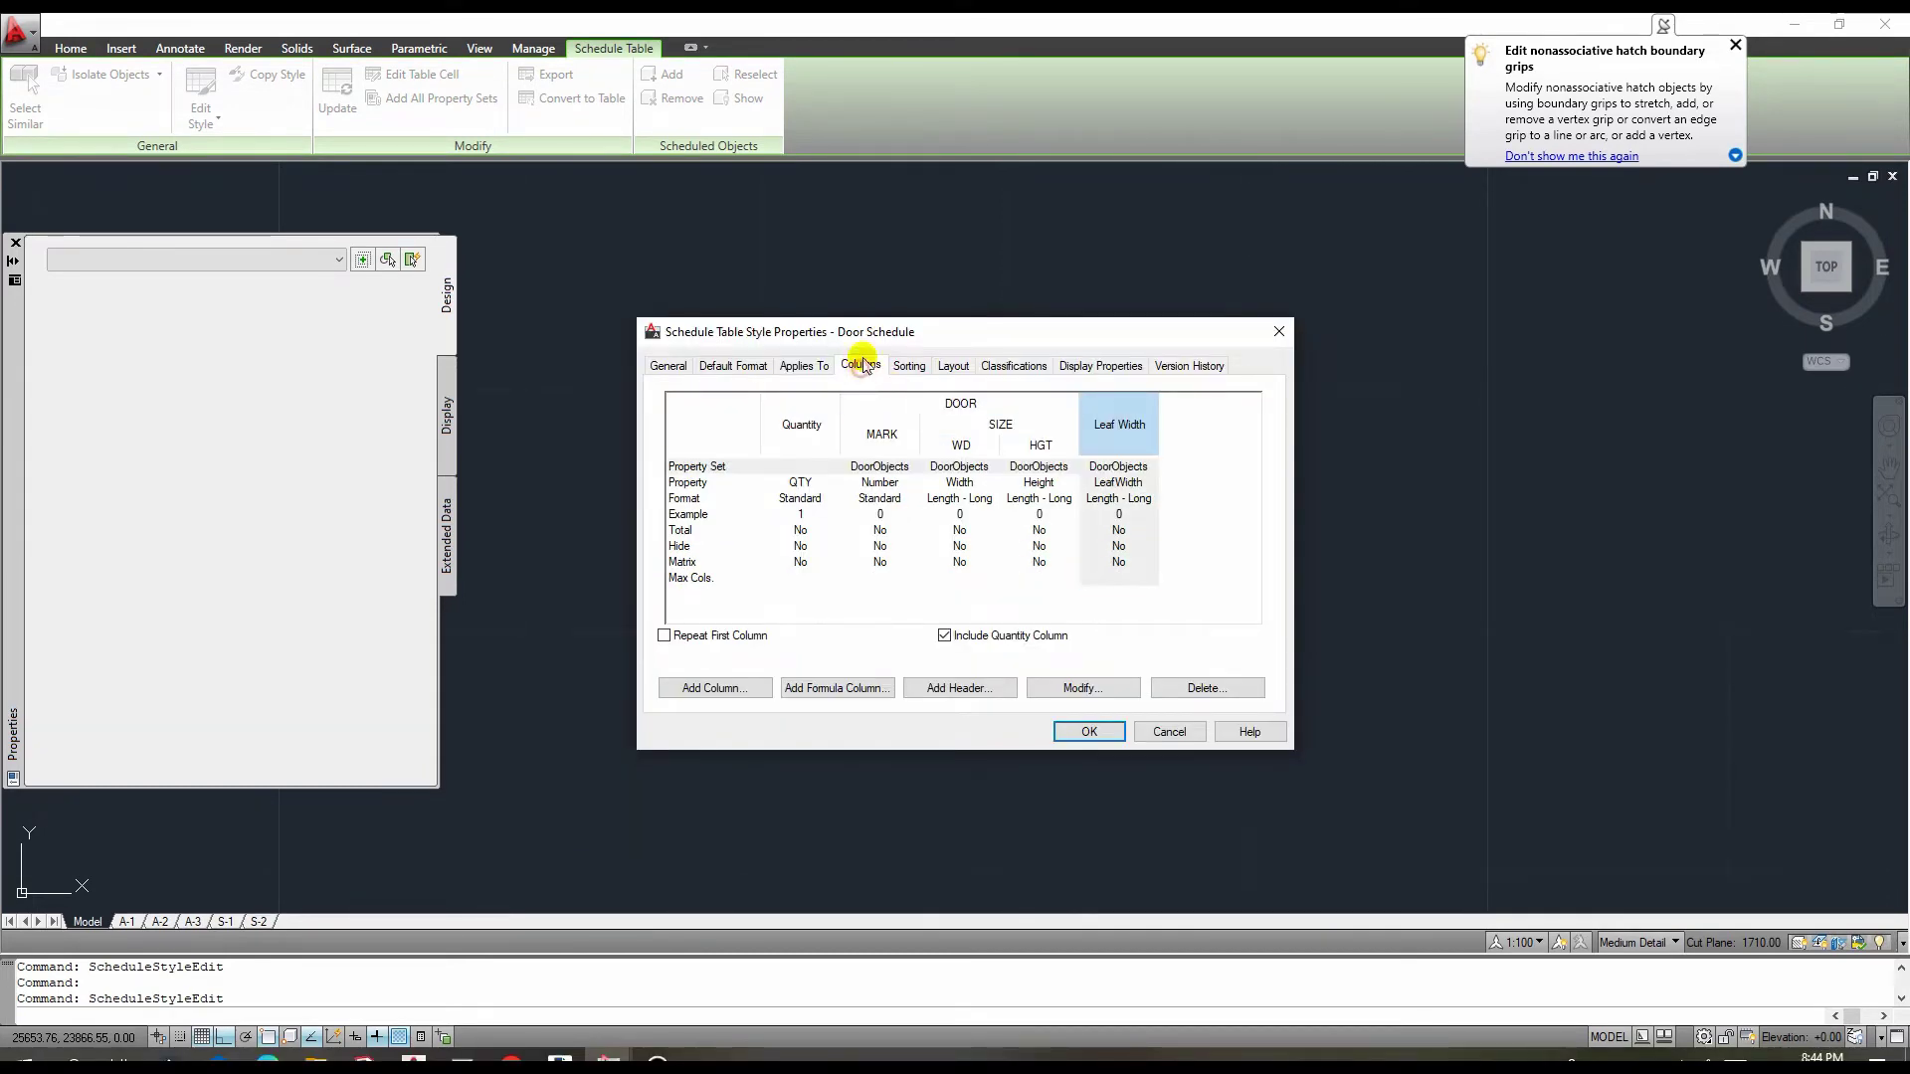
click(1122, 426)
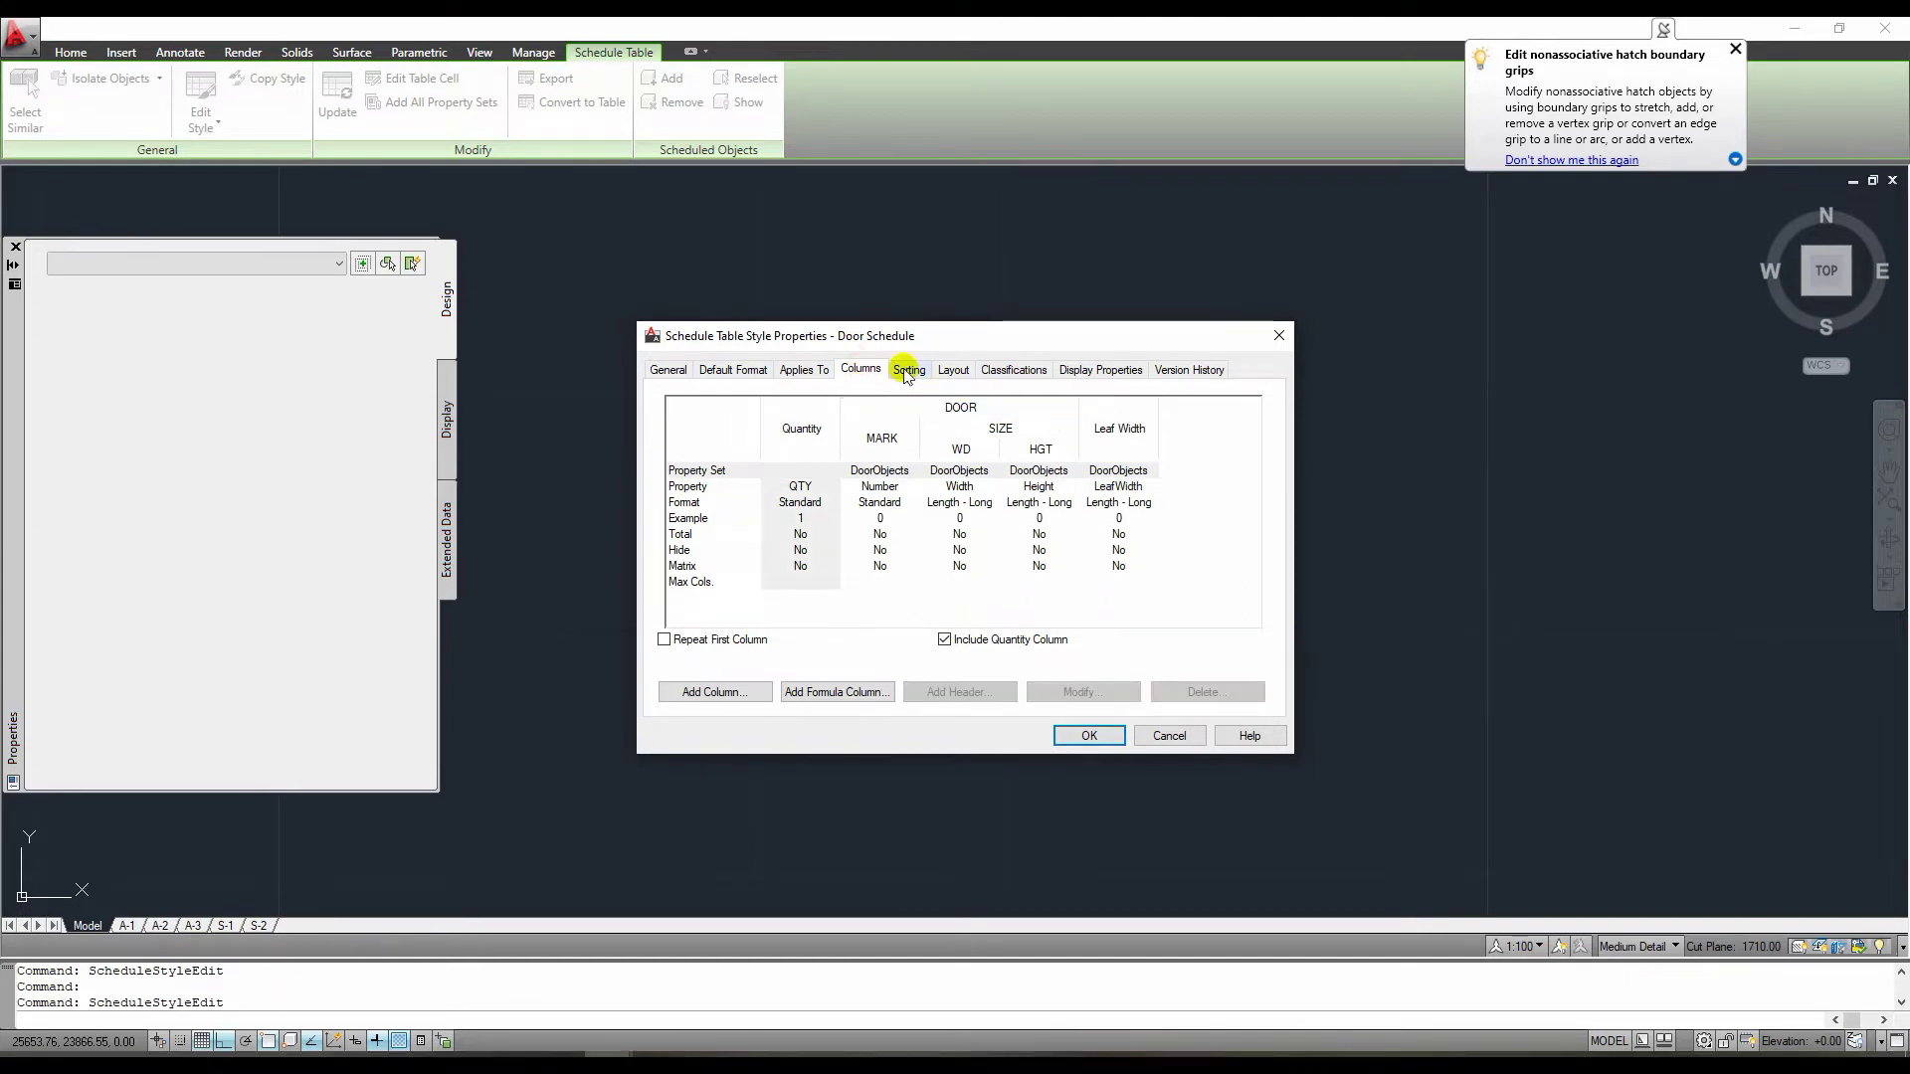
click(1132, 422)
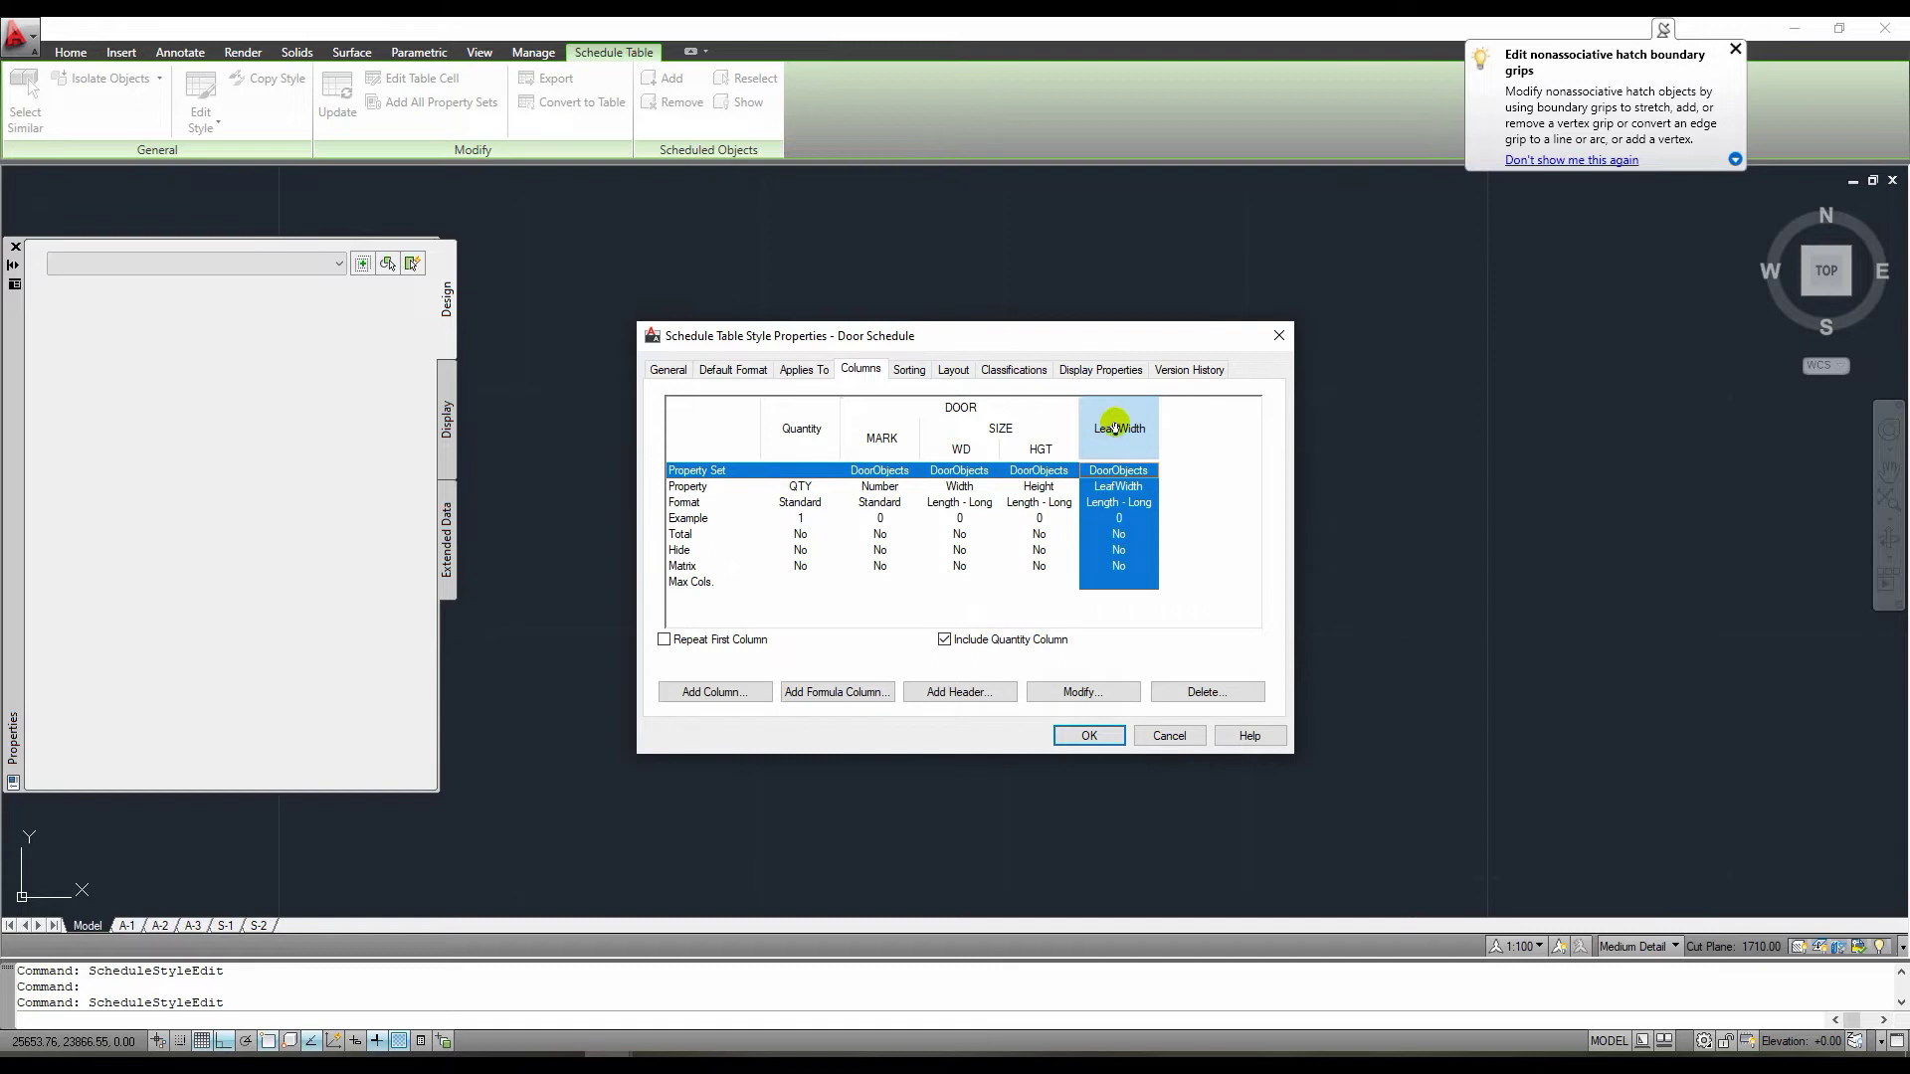
click(1202, 693)
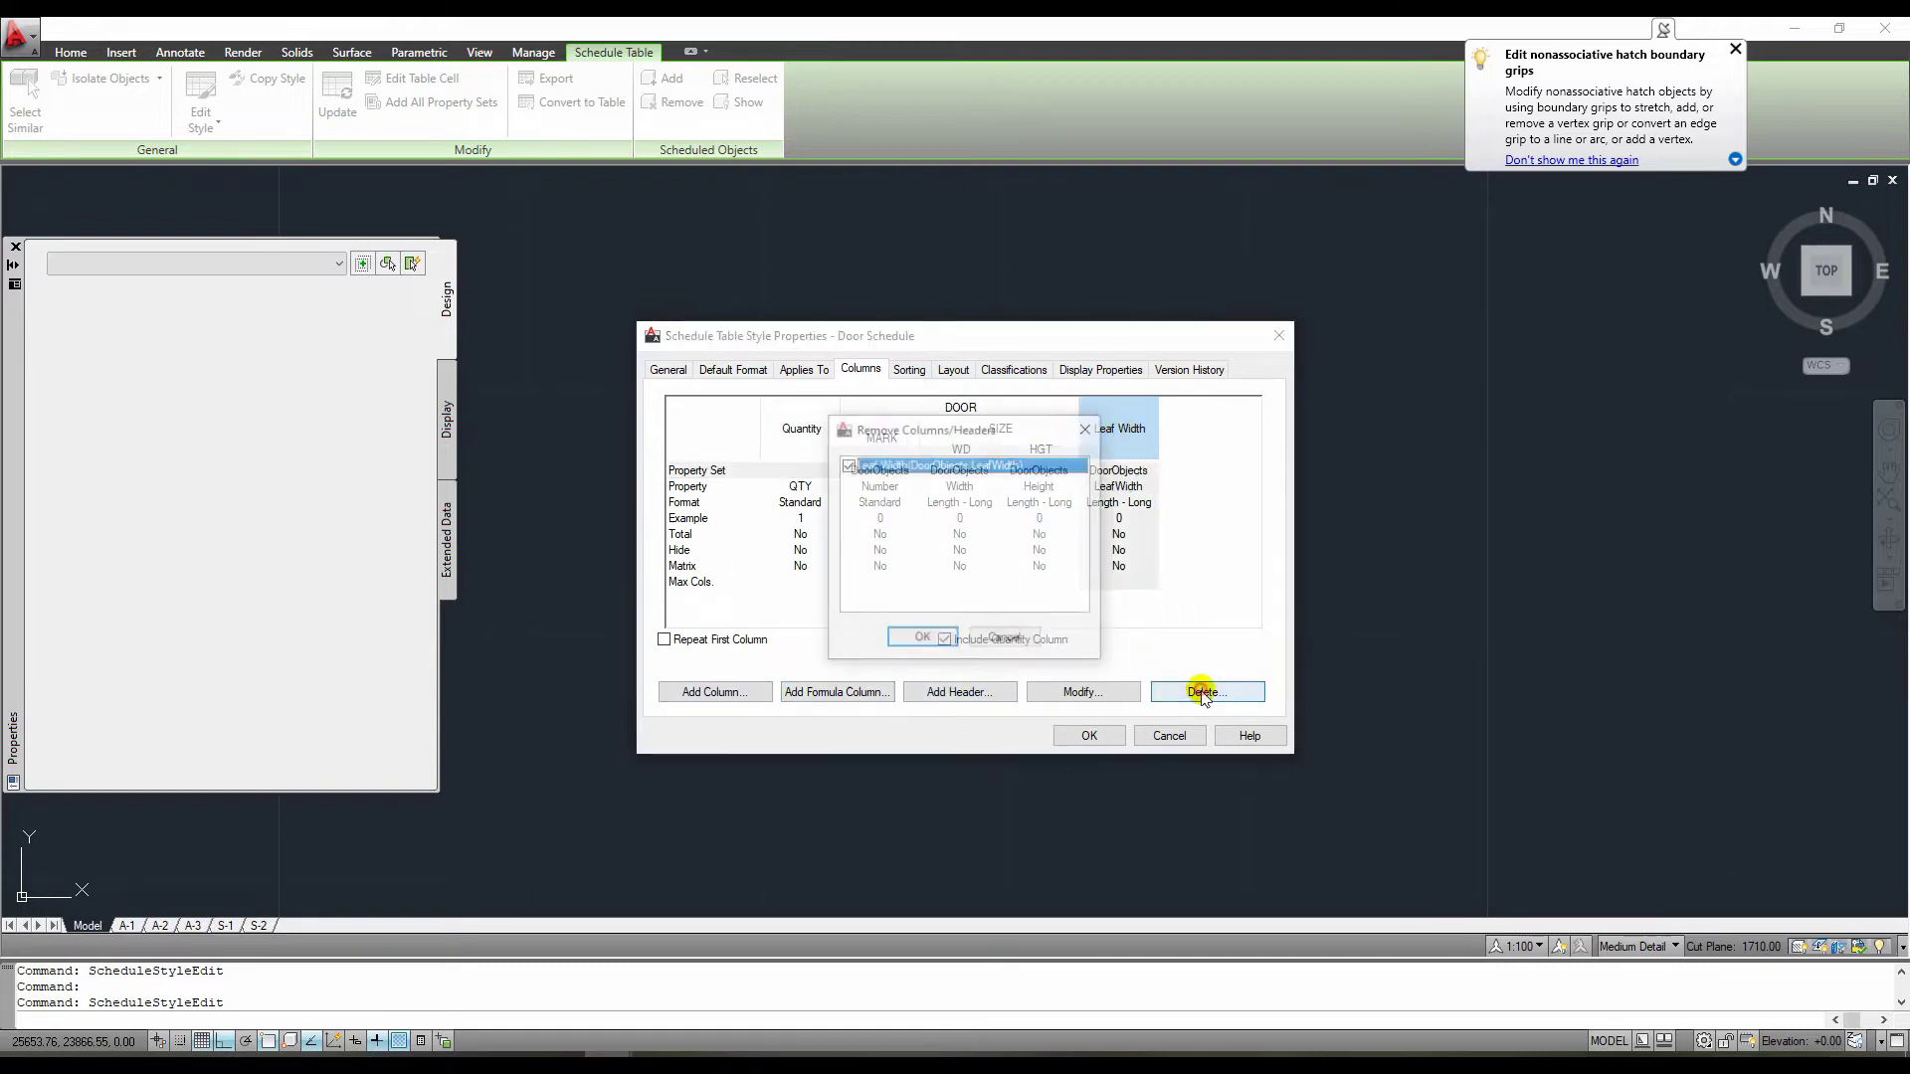
click(923, 639)
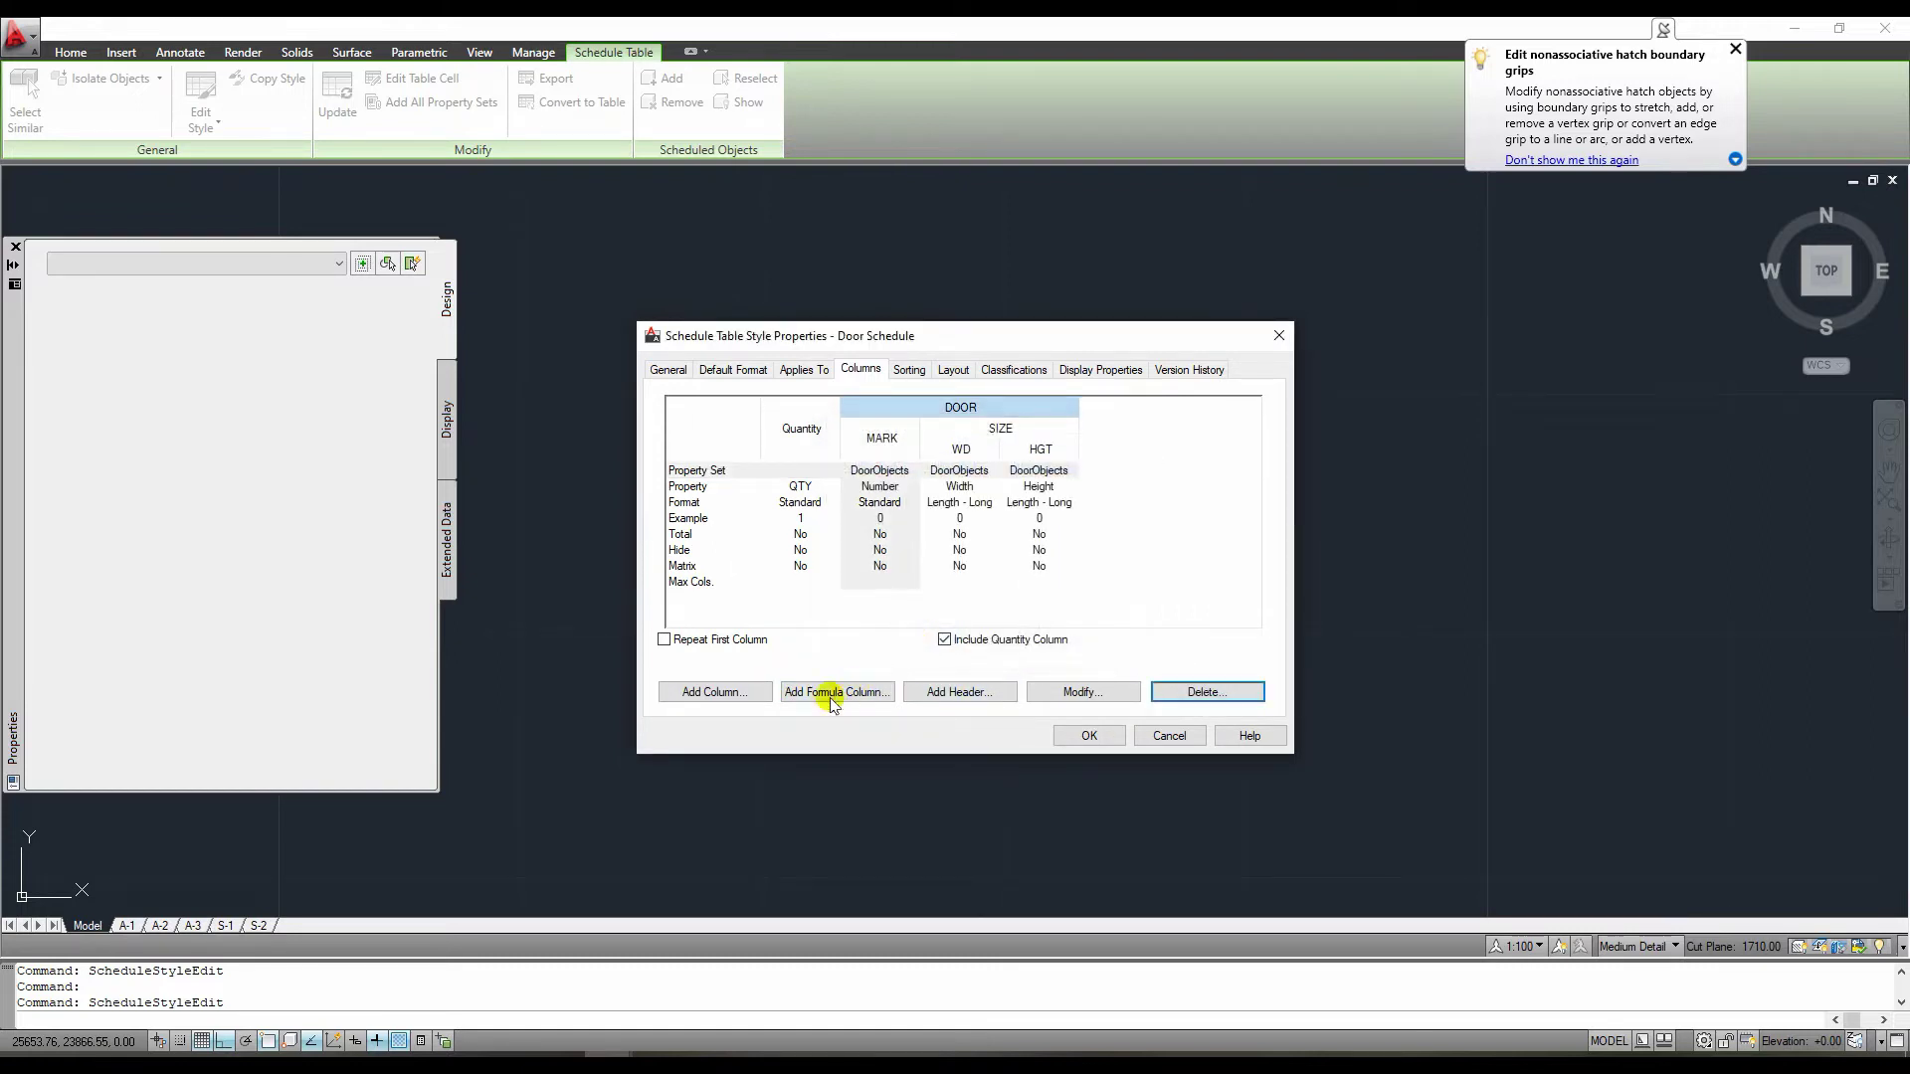
Add a Style column listing each door's style and apply the changes to the schedule.
click(713, 692)
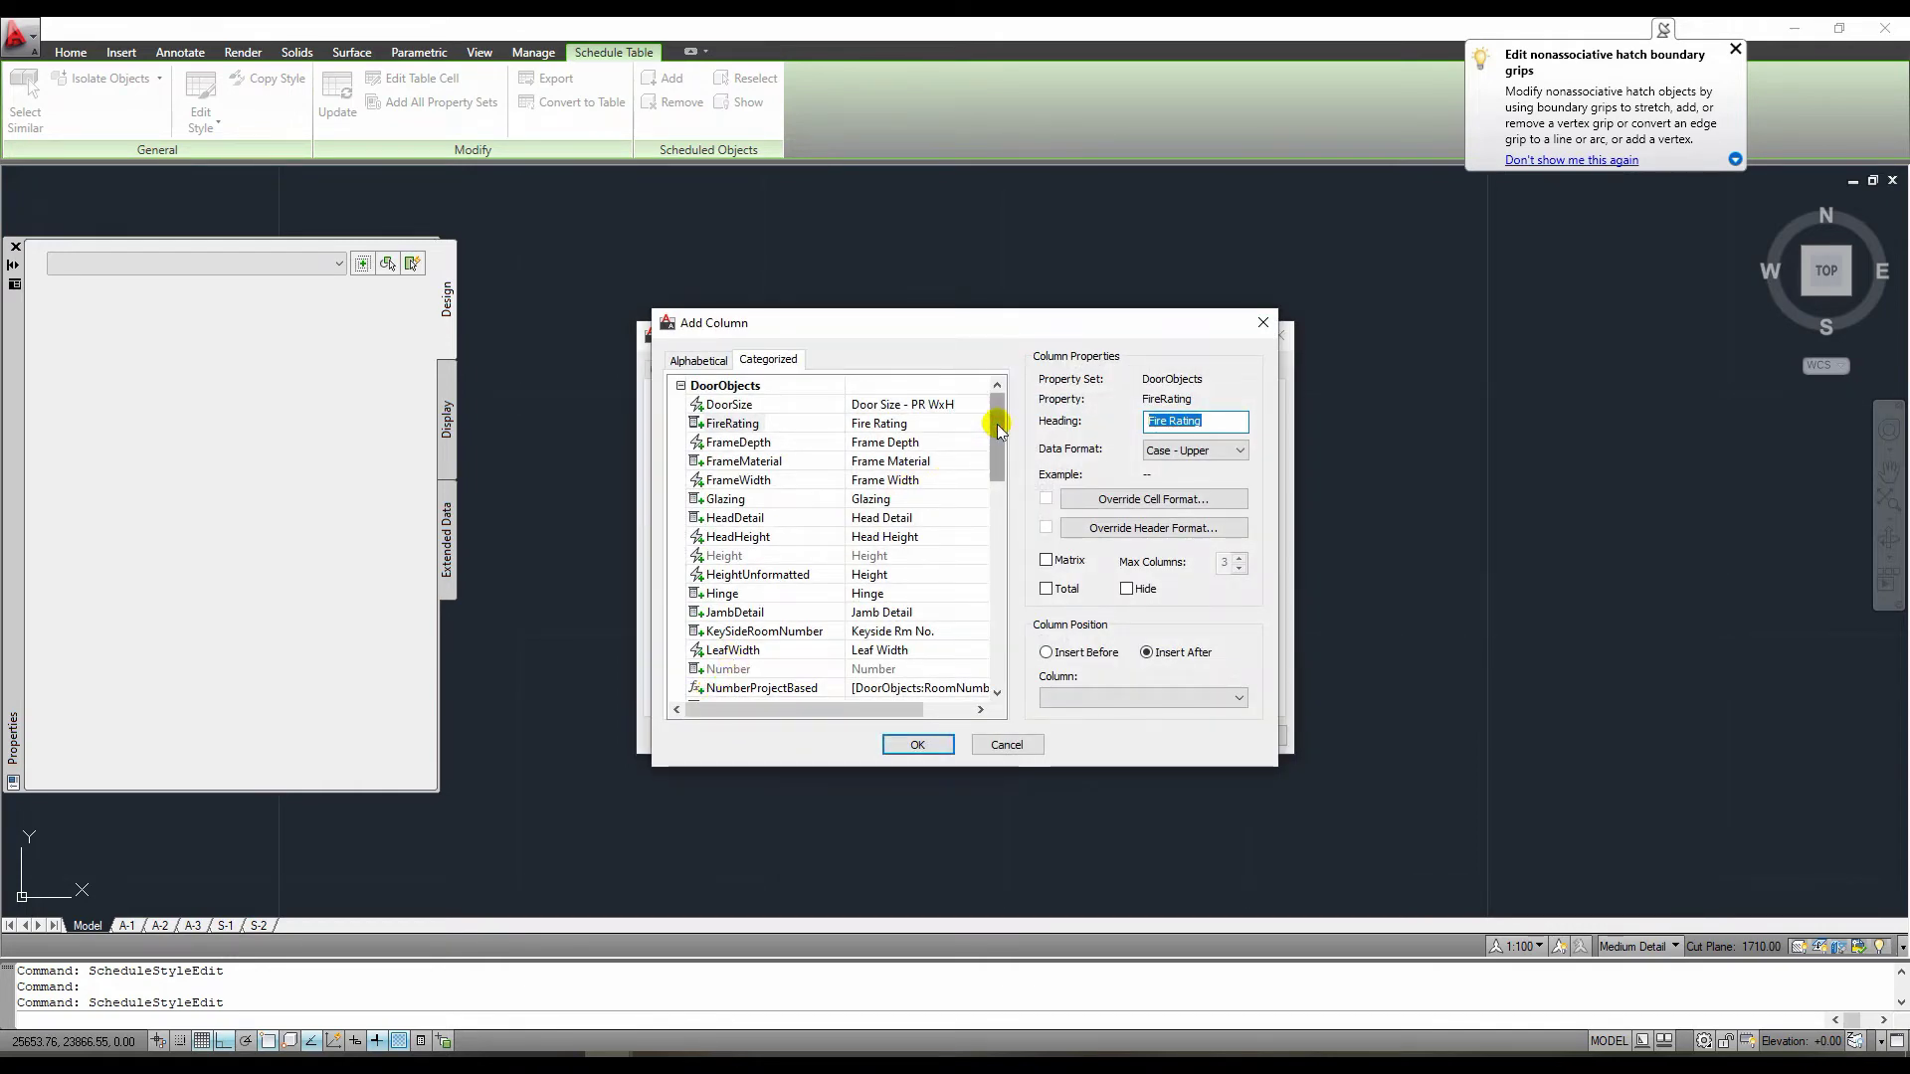
drag(997, 423, 991, 545)
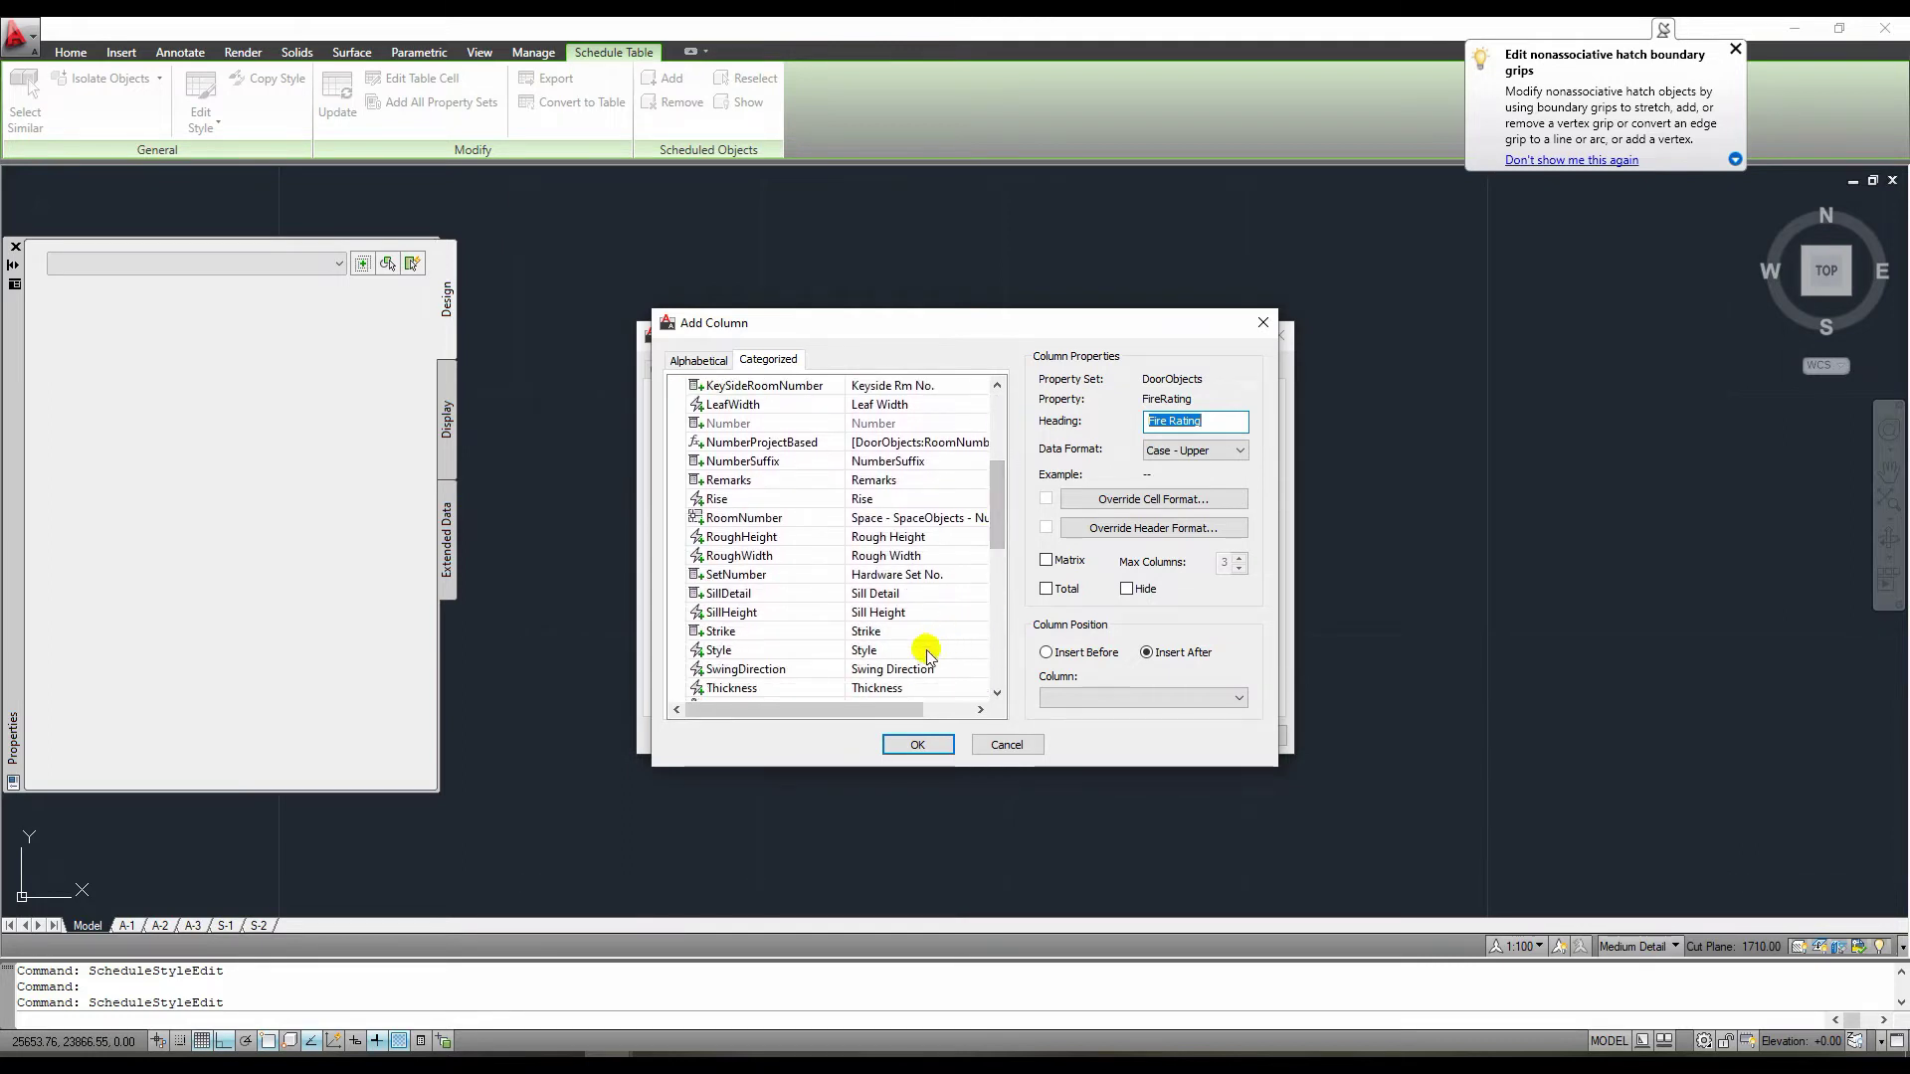
click(861, 651)
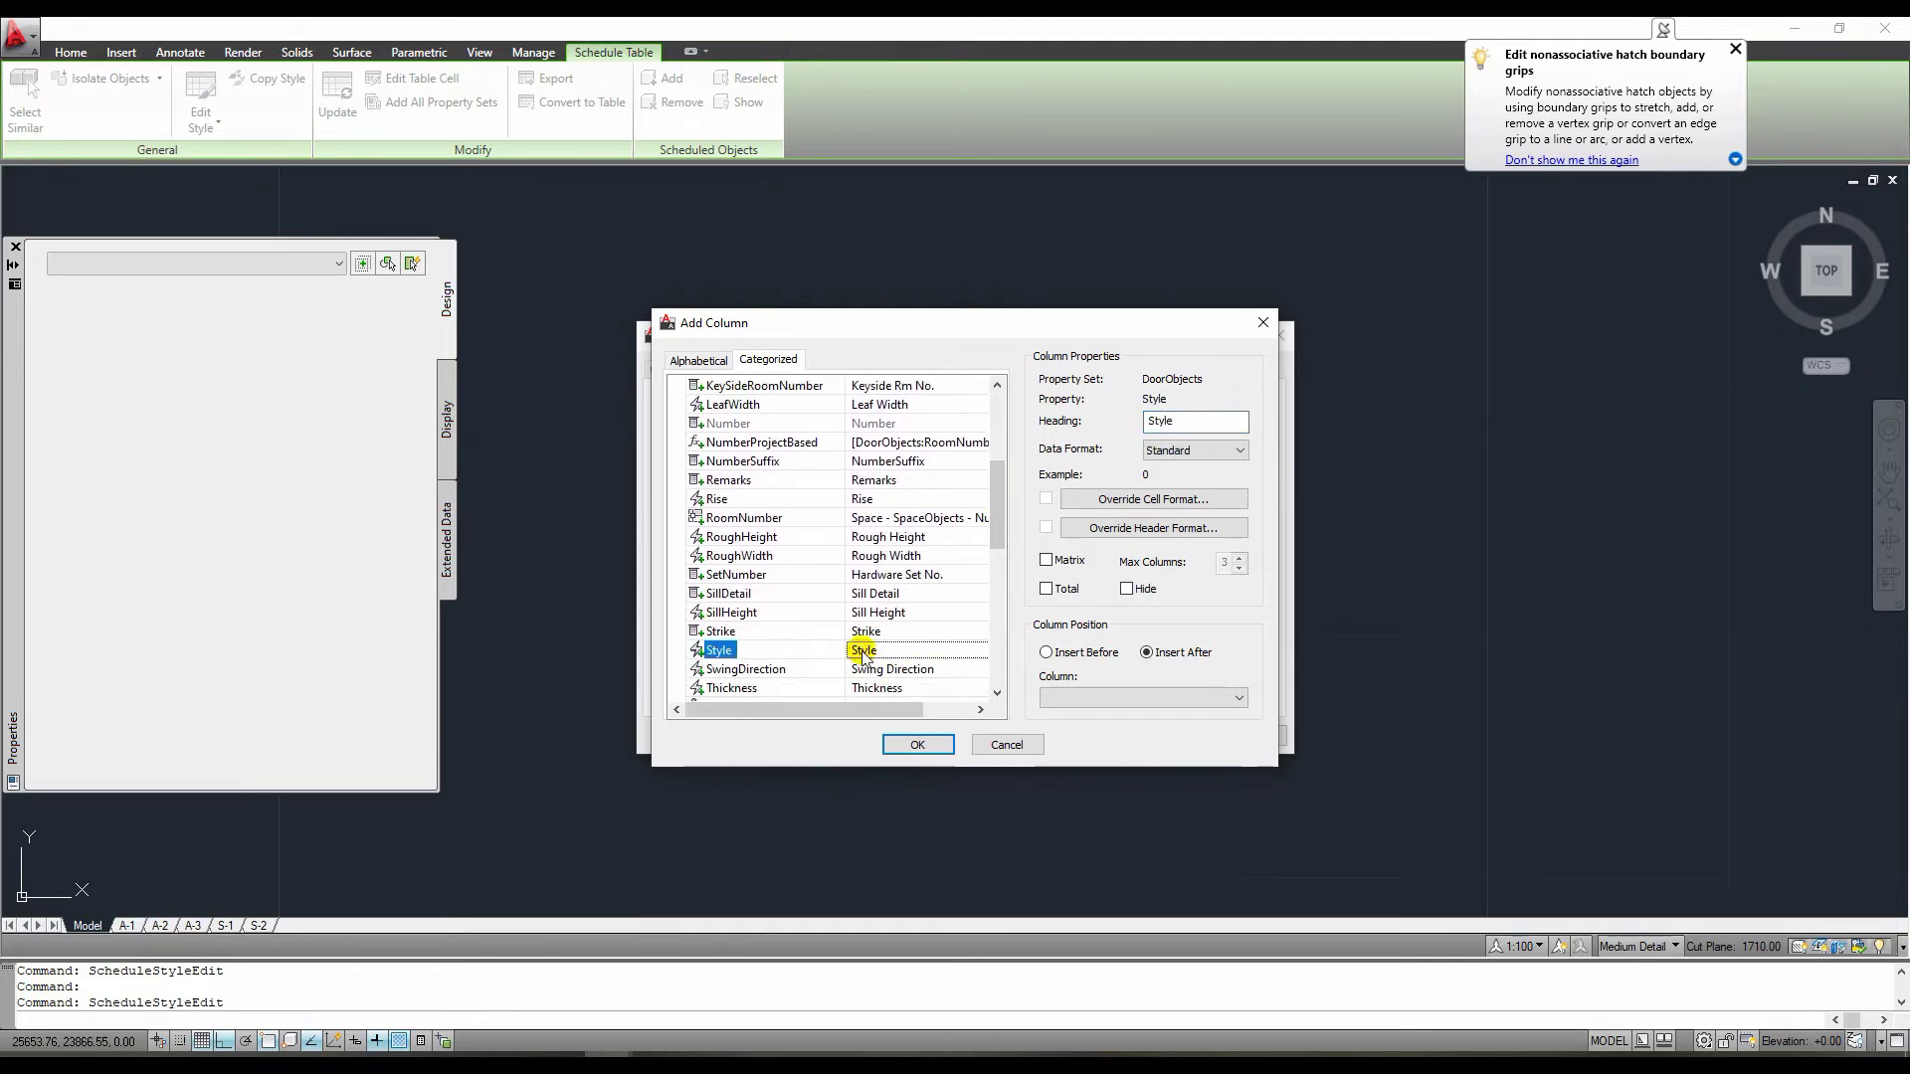
click(917, 745)
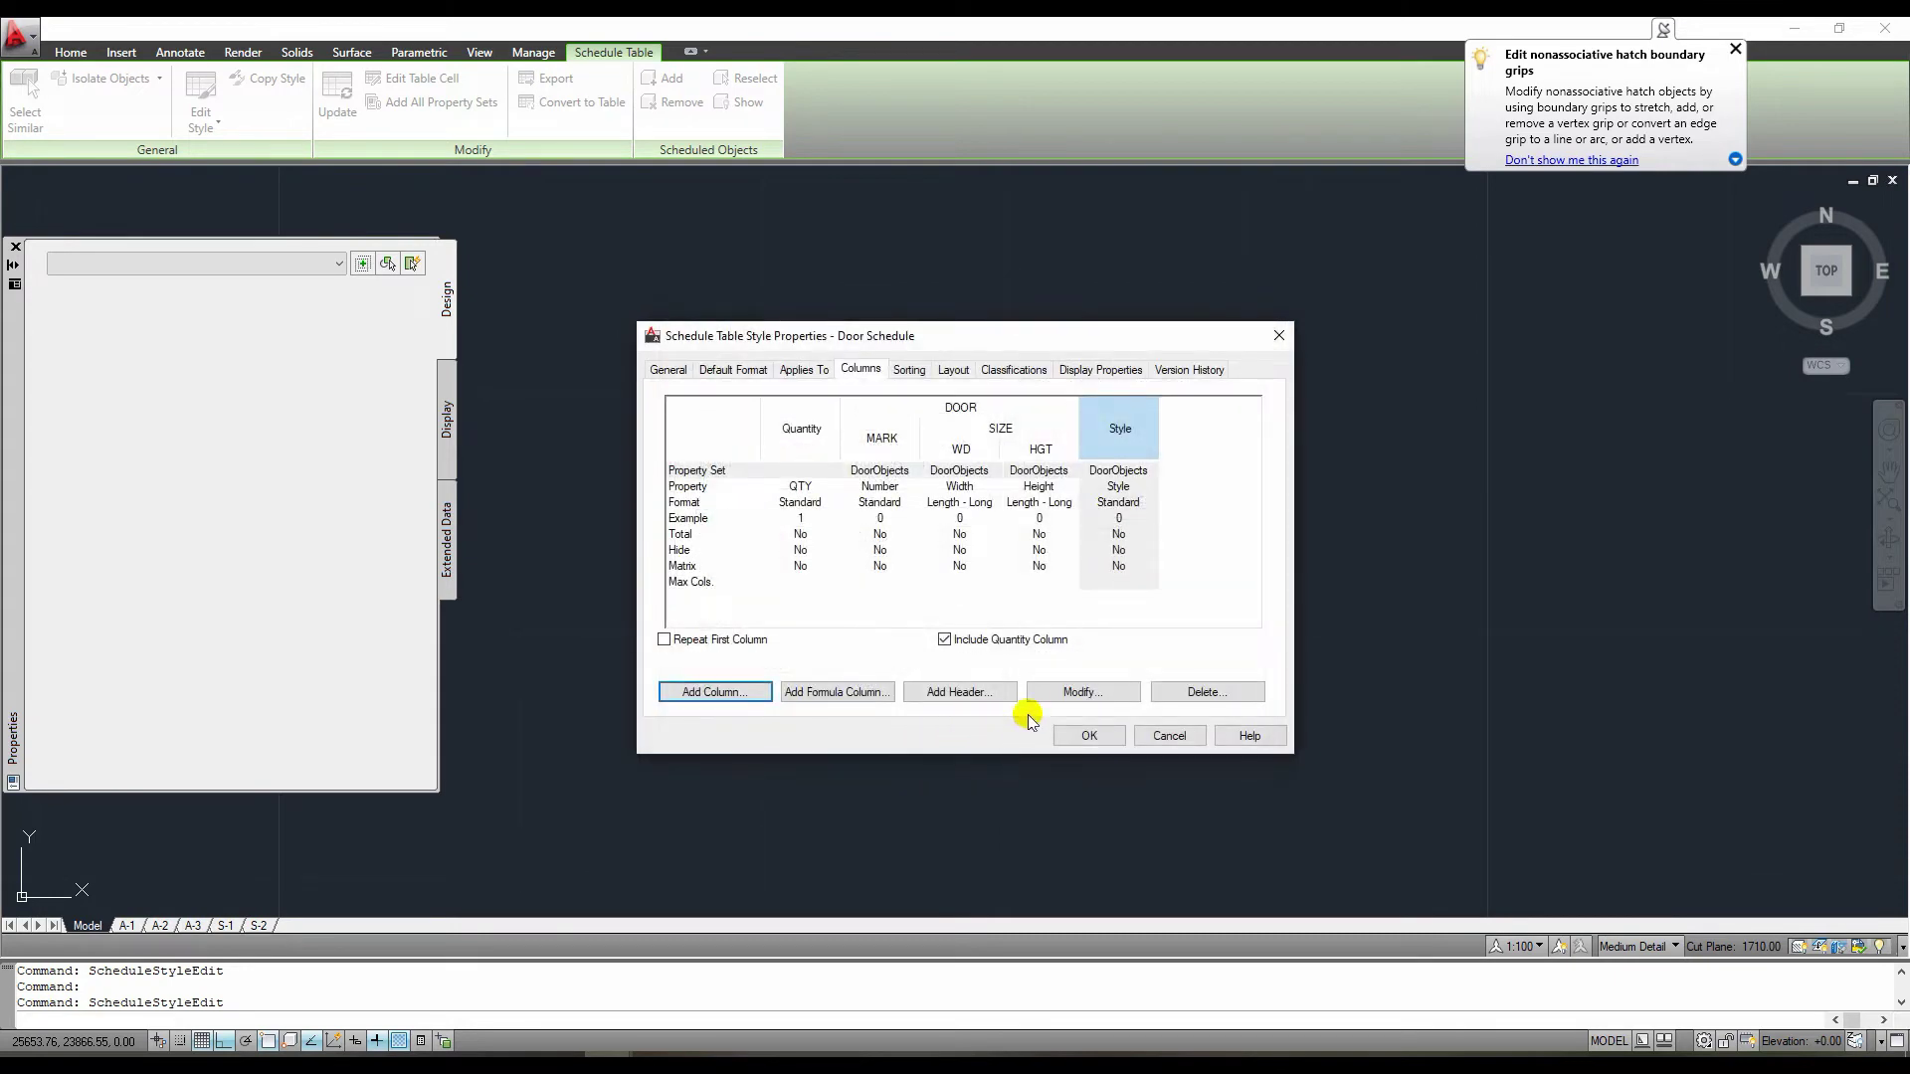
click(1087, 736)
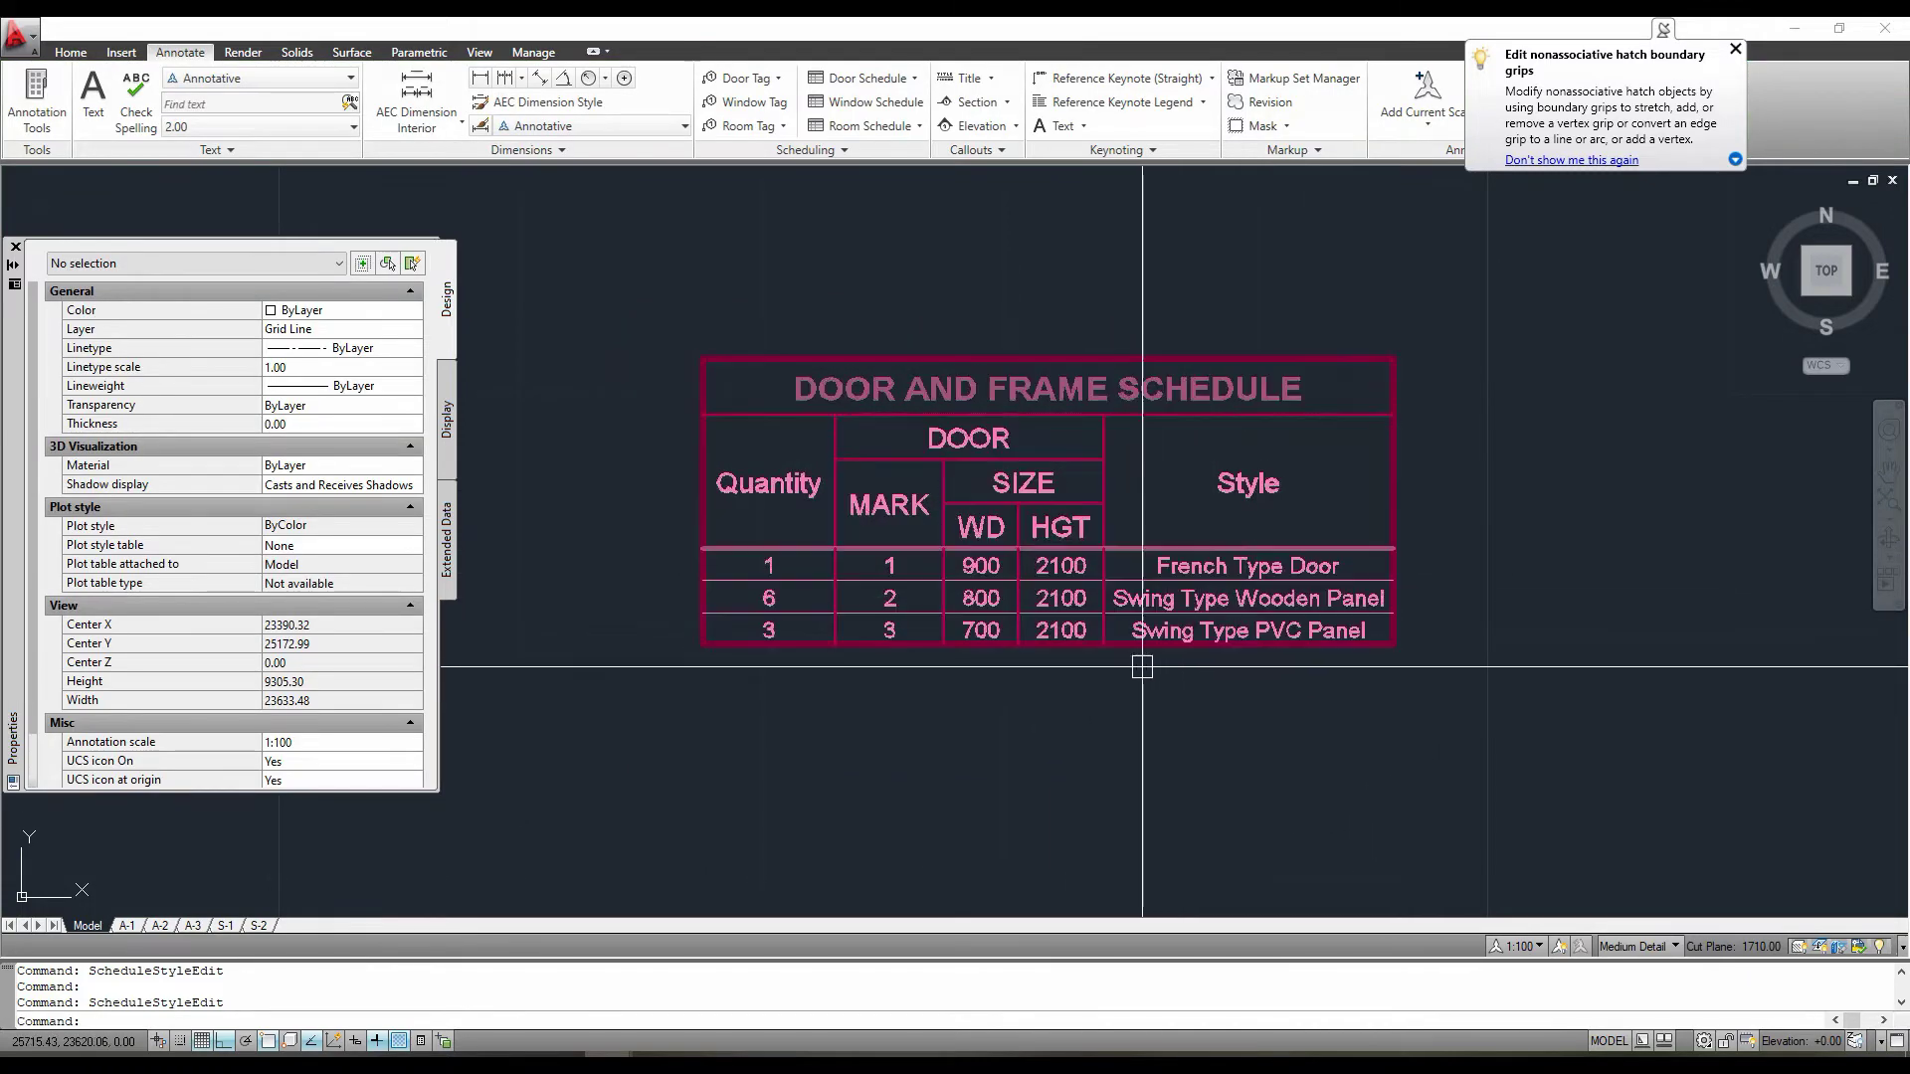
In the schedule table style, move Quantity to the first column ahead of Mark and Style.
click(910, 456)
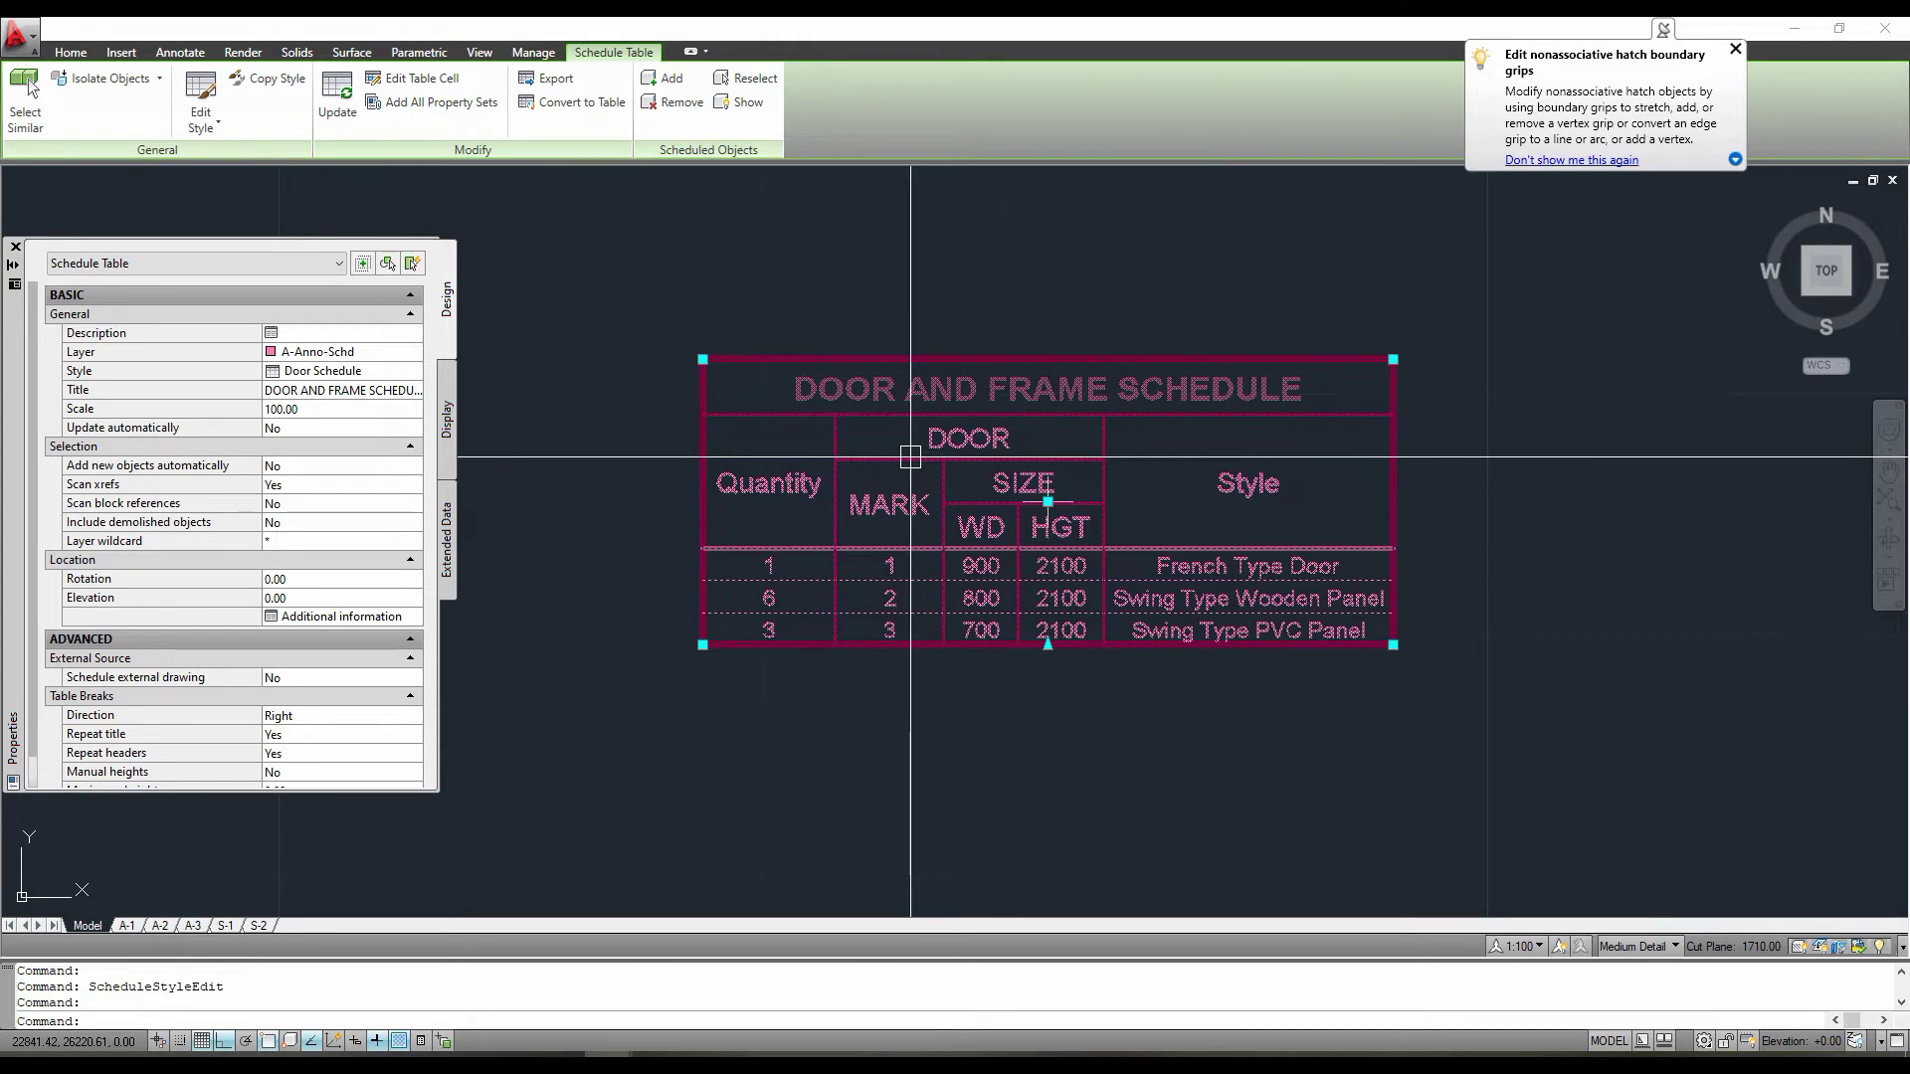
right_click(911, 456)
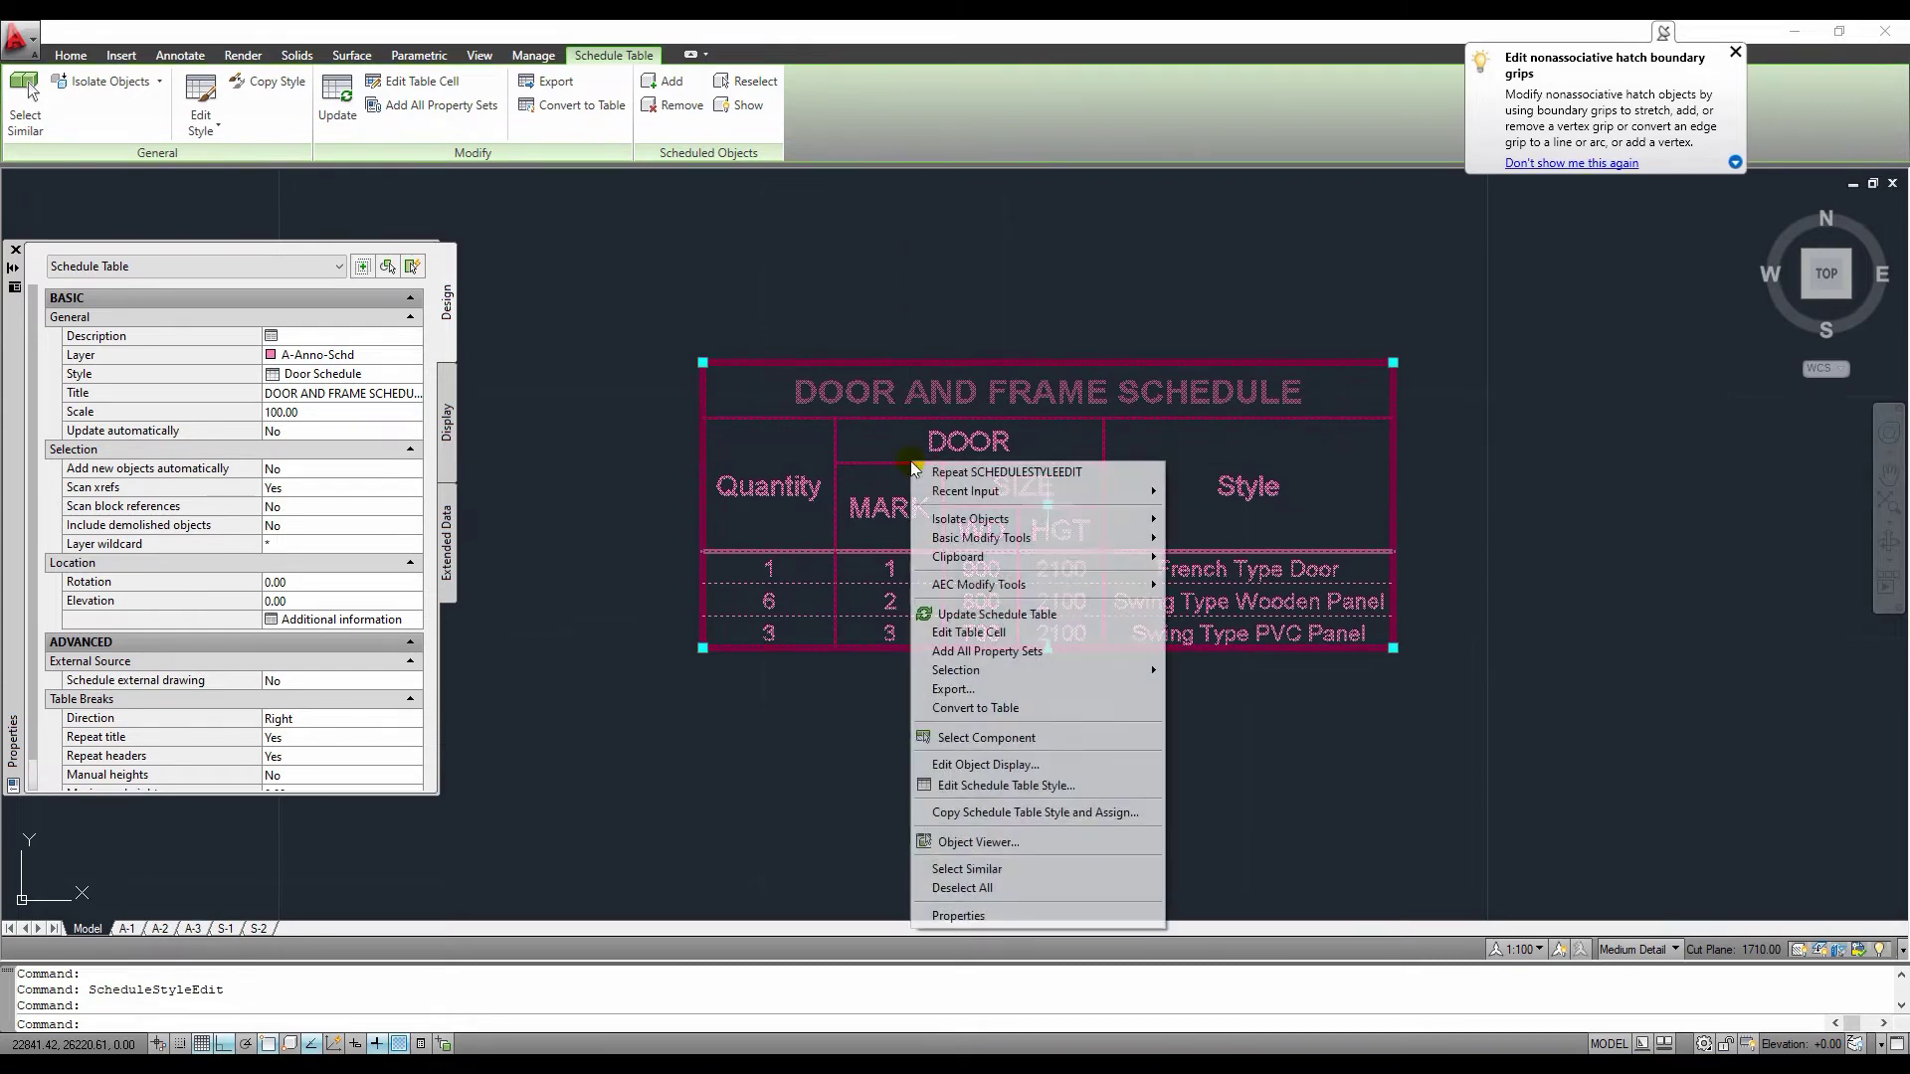
click(986, 785)
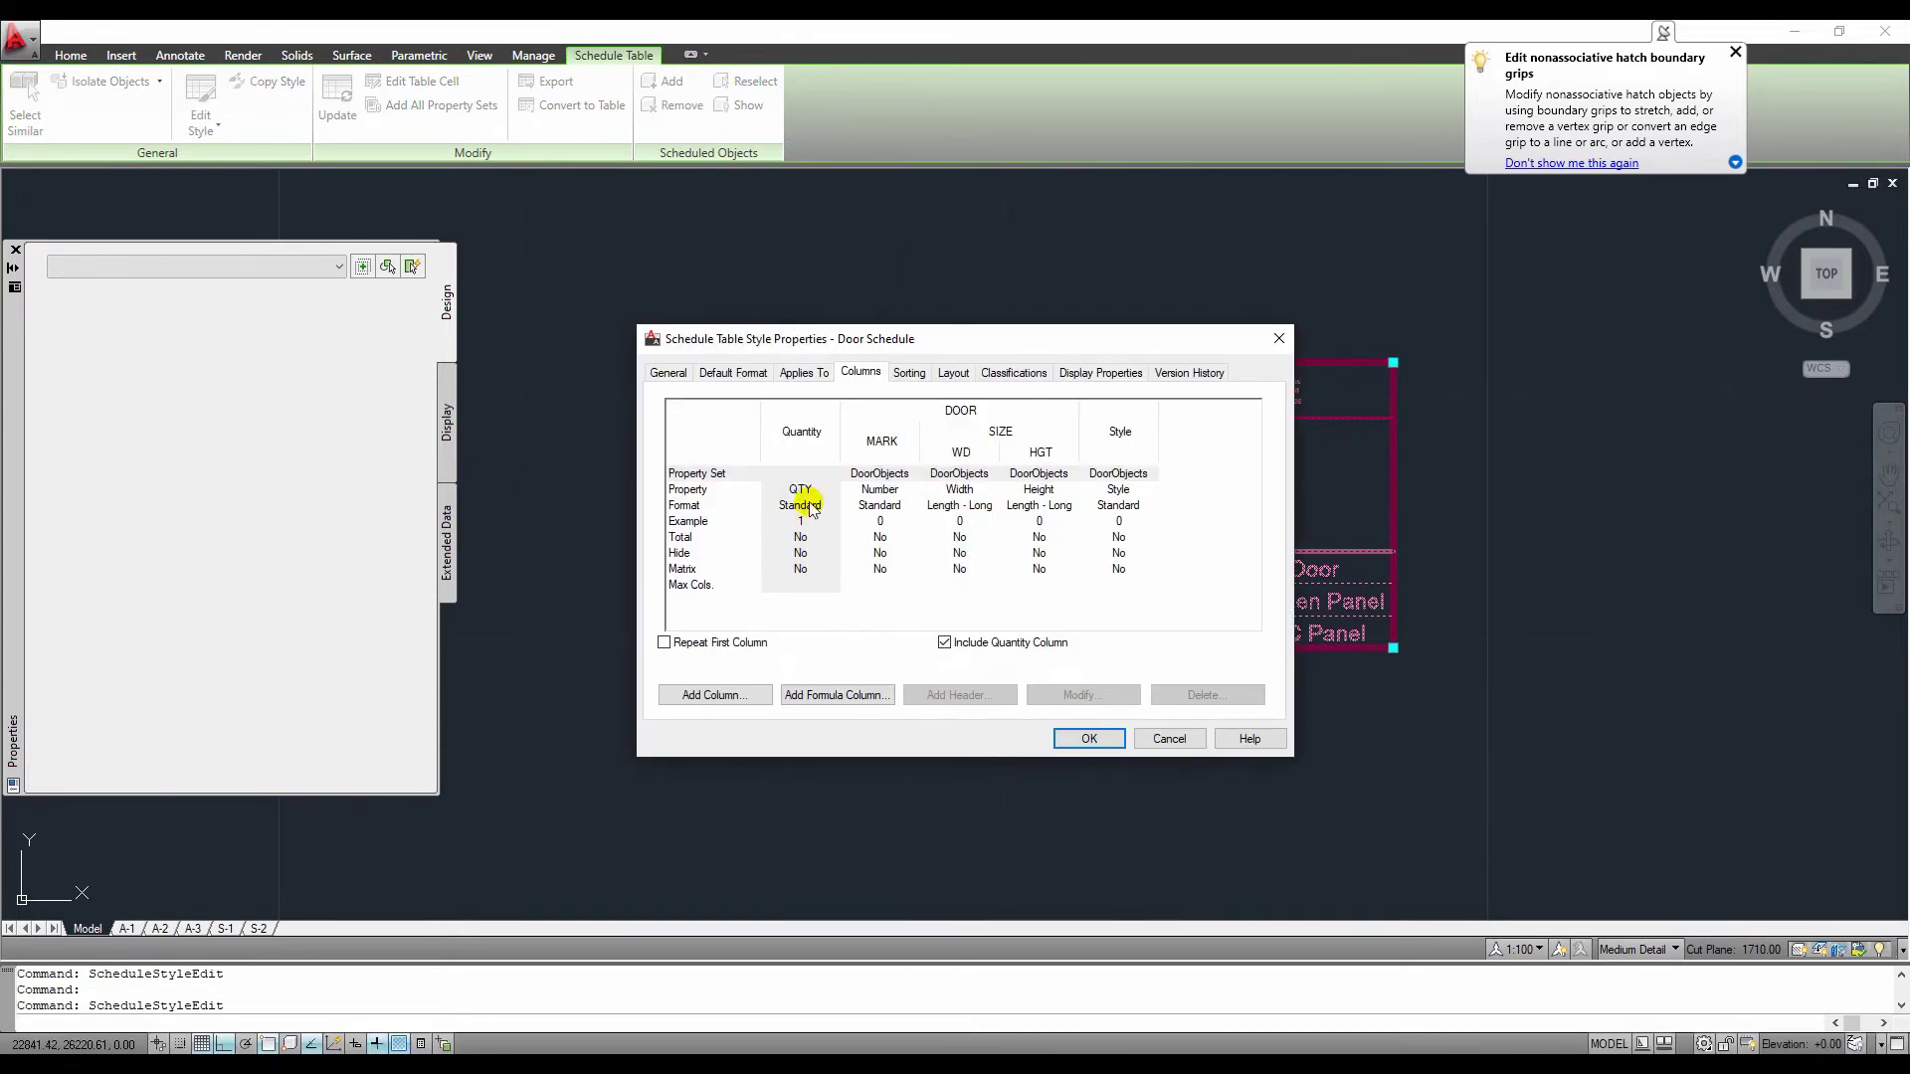
drag(808, 505, 789, 435)
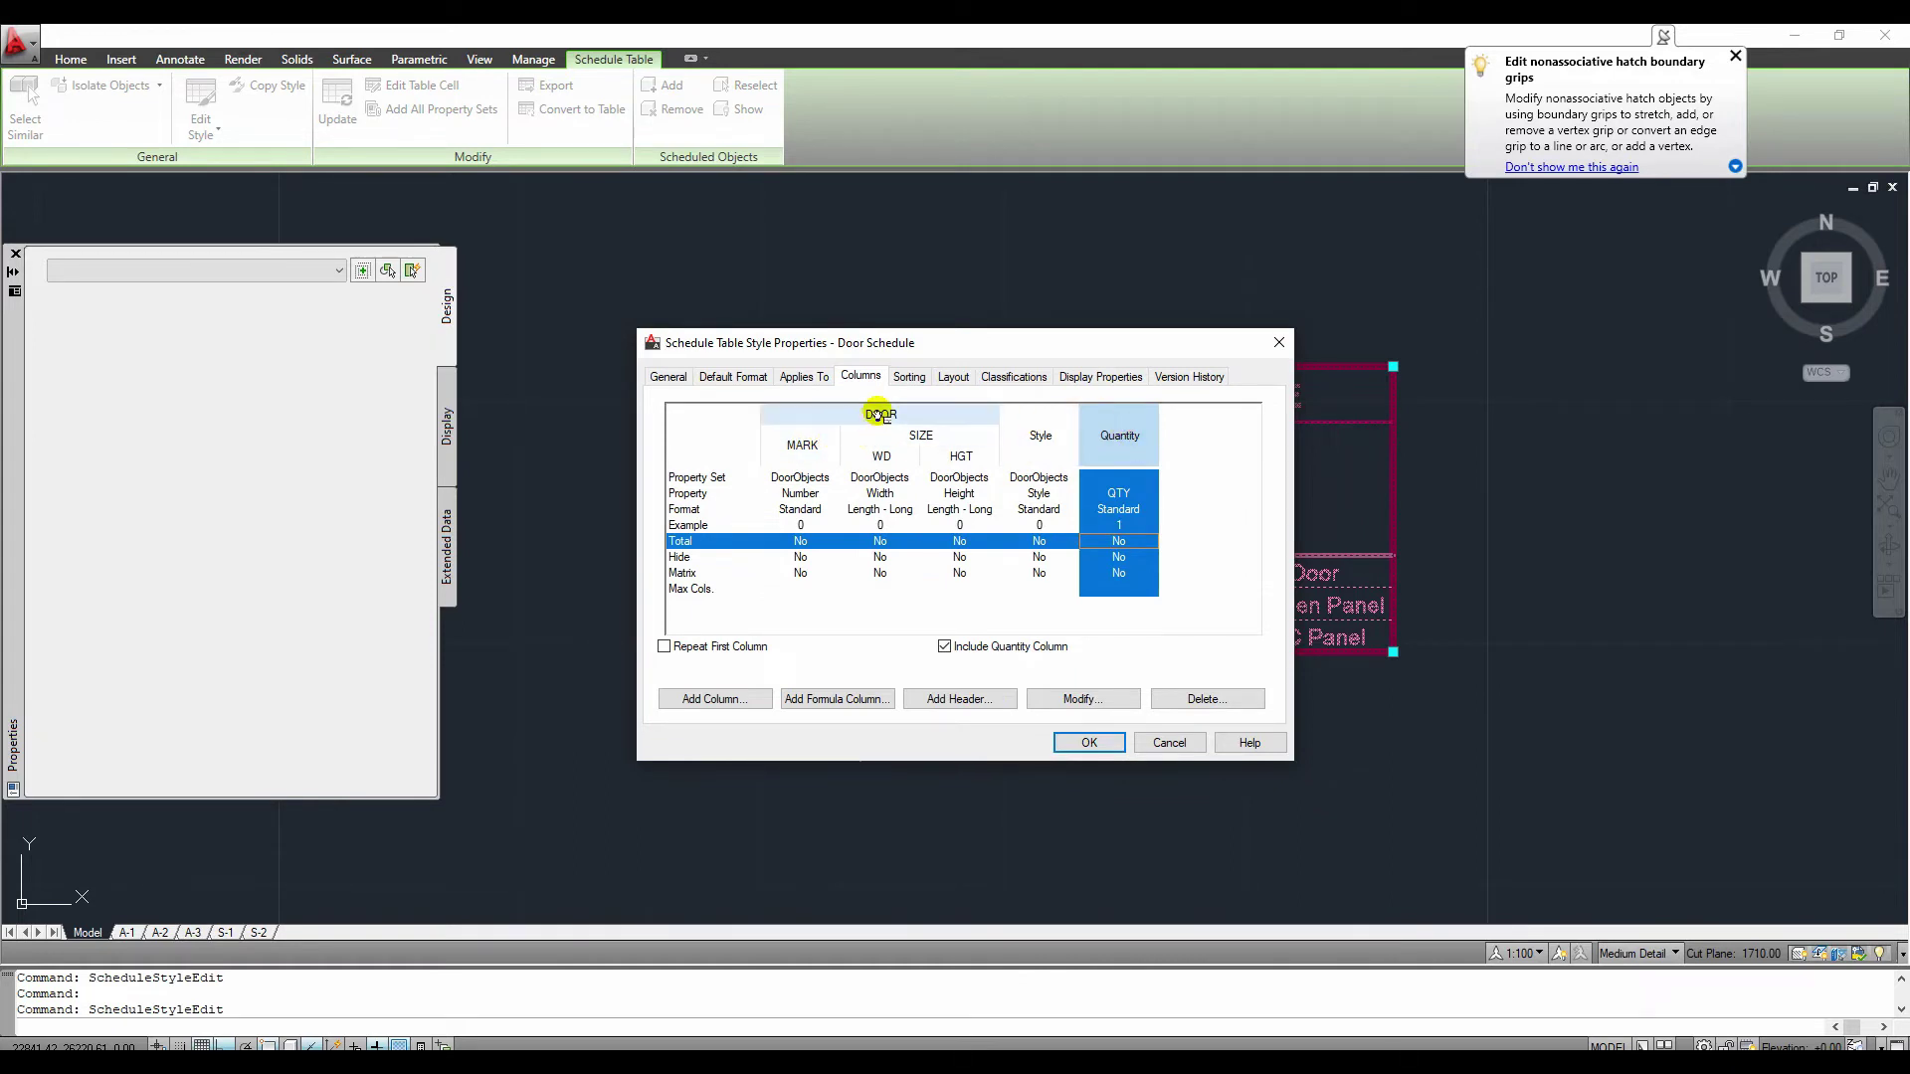
drag(879, 414, 875, 439)
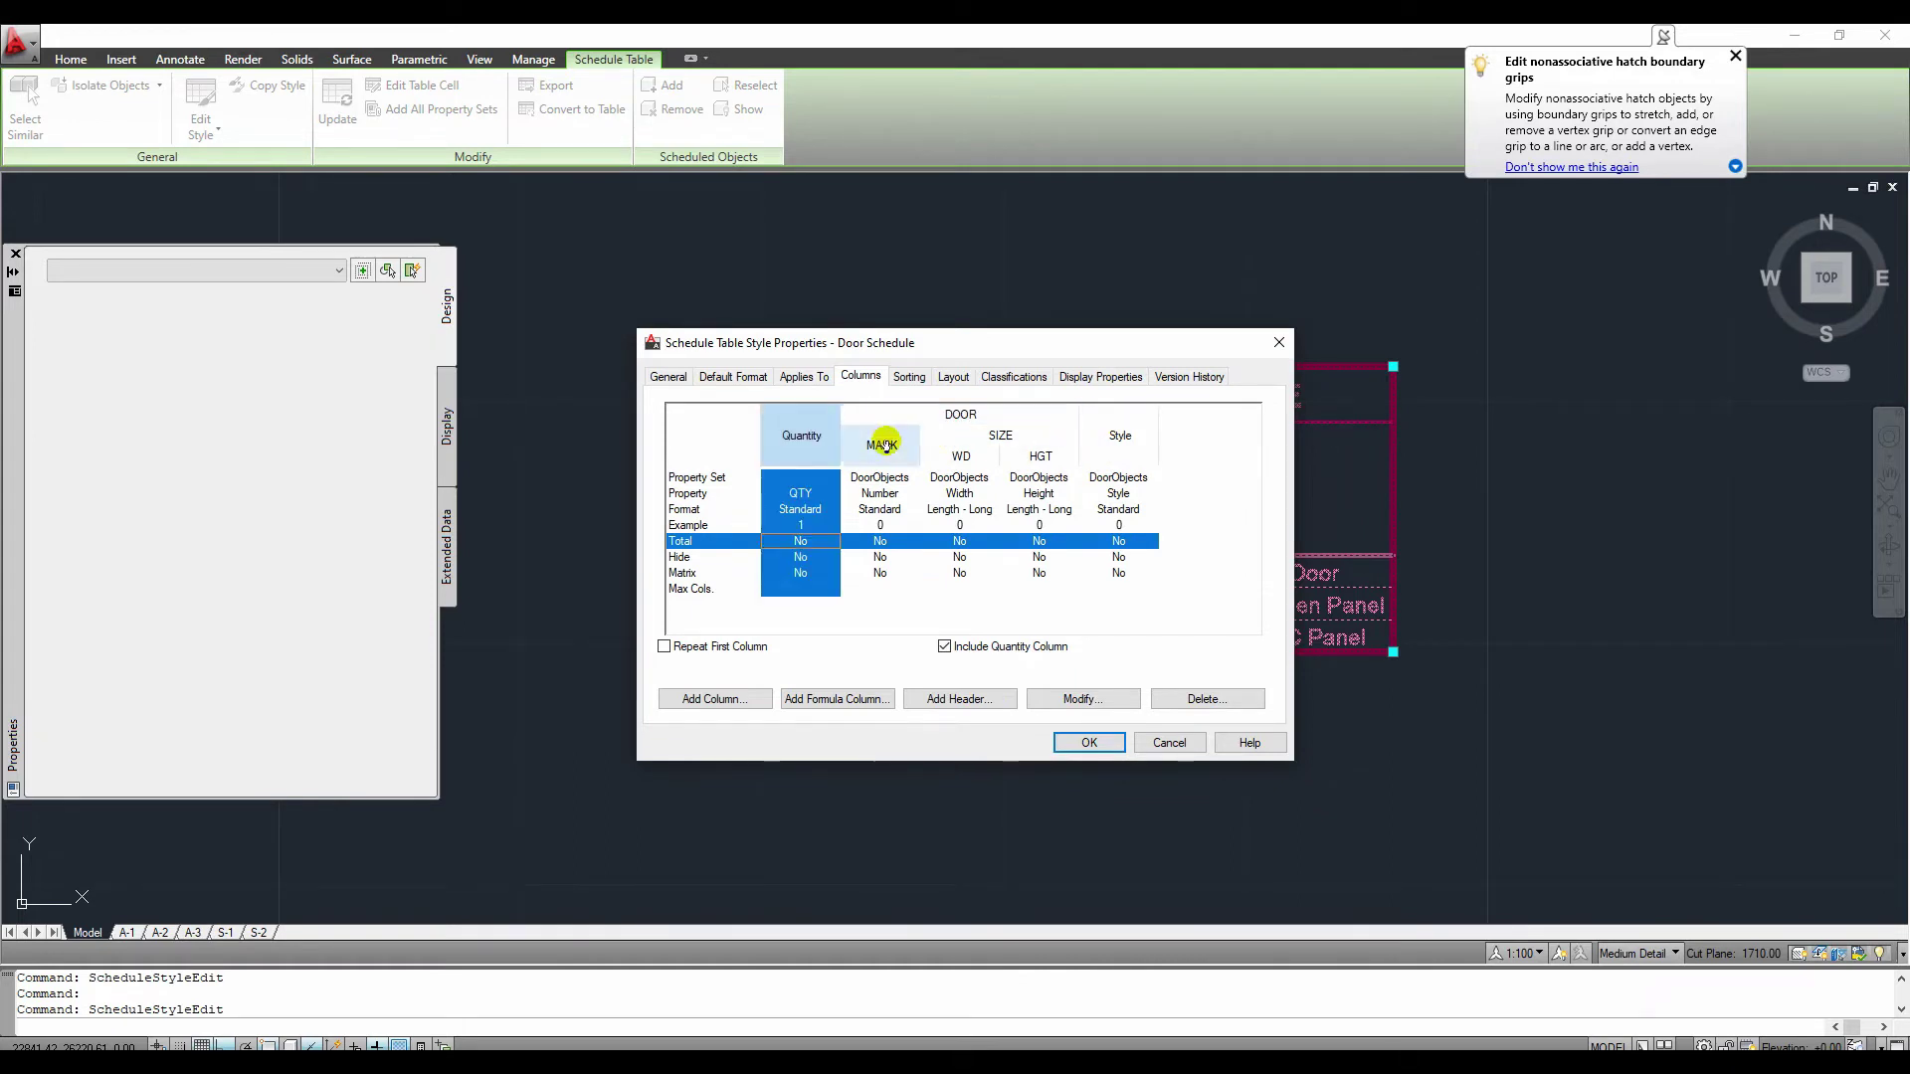
click(895, 516)
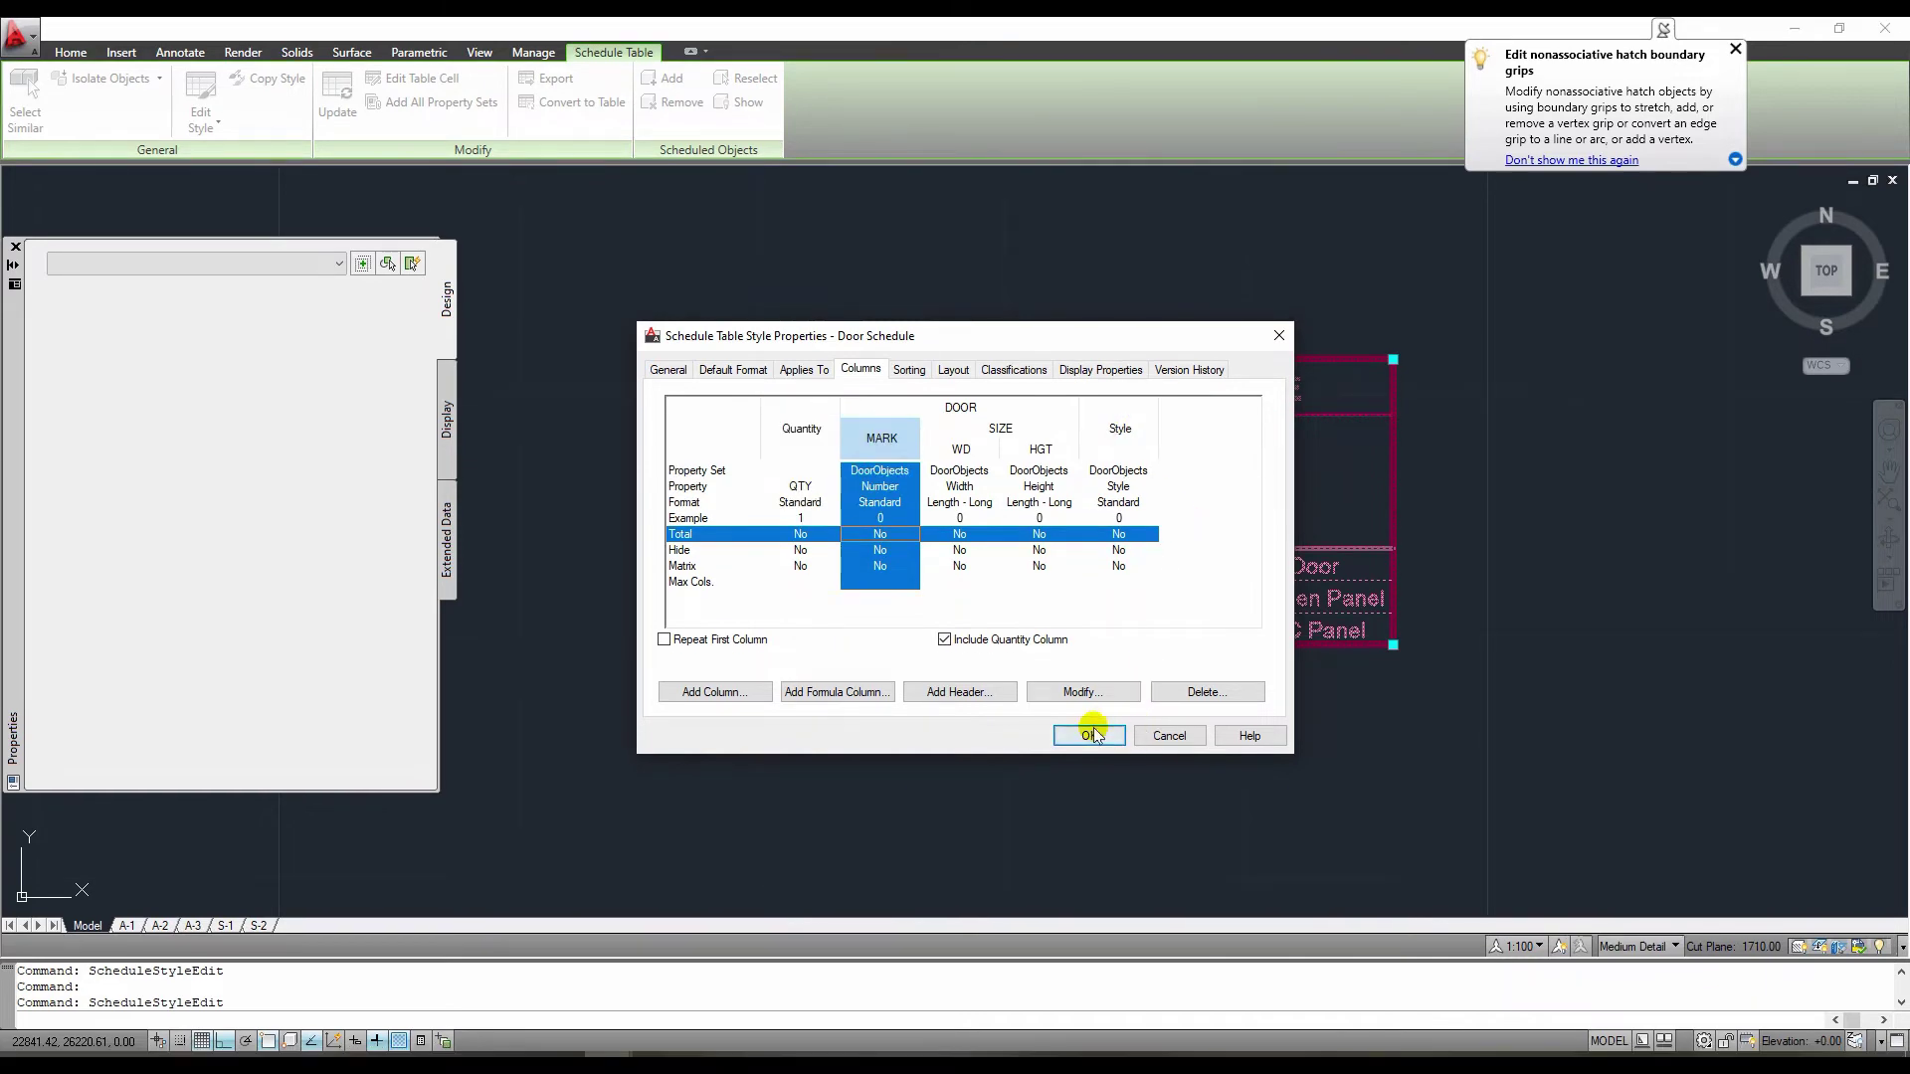
click(1092, 735)
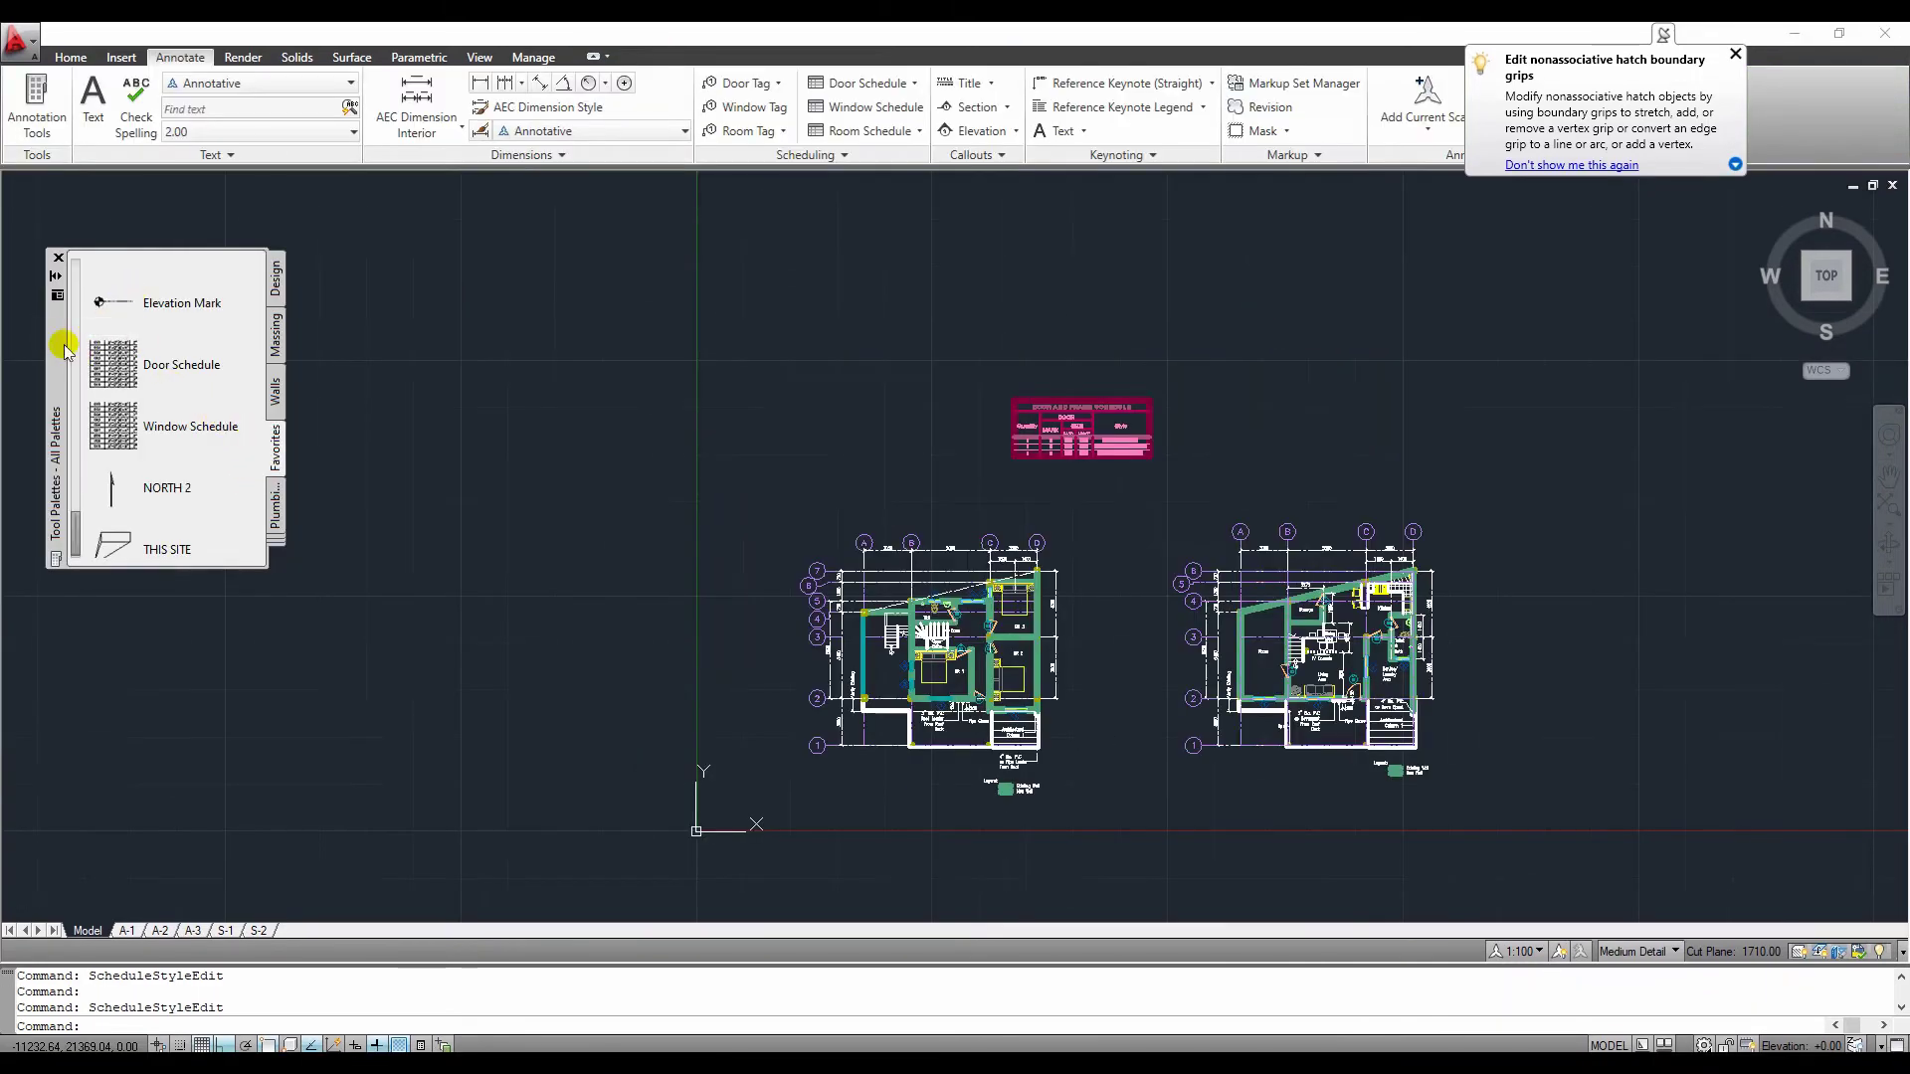
Delete the old Door Schedule tool from the tool palette.
drag(47, 338, 4, 263)
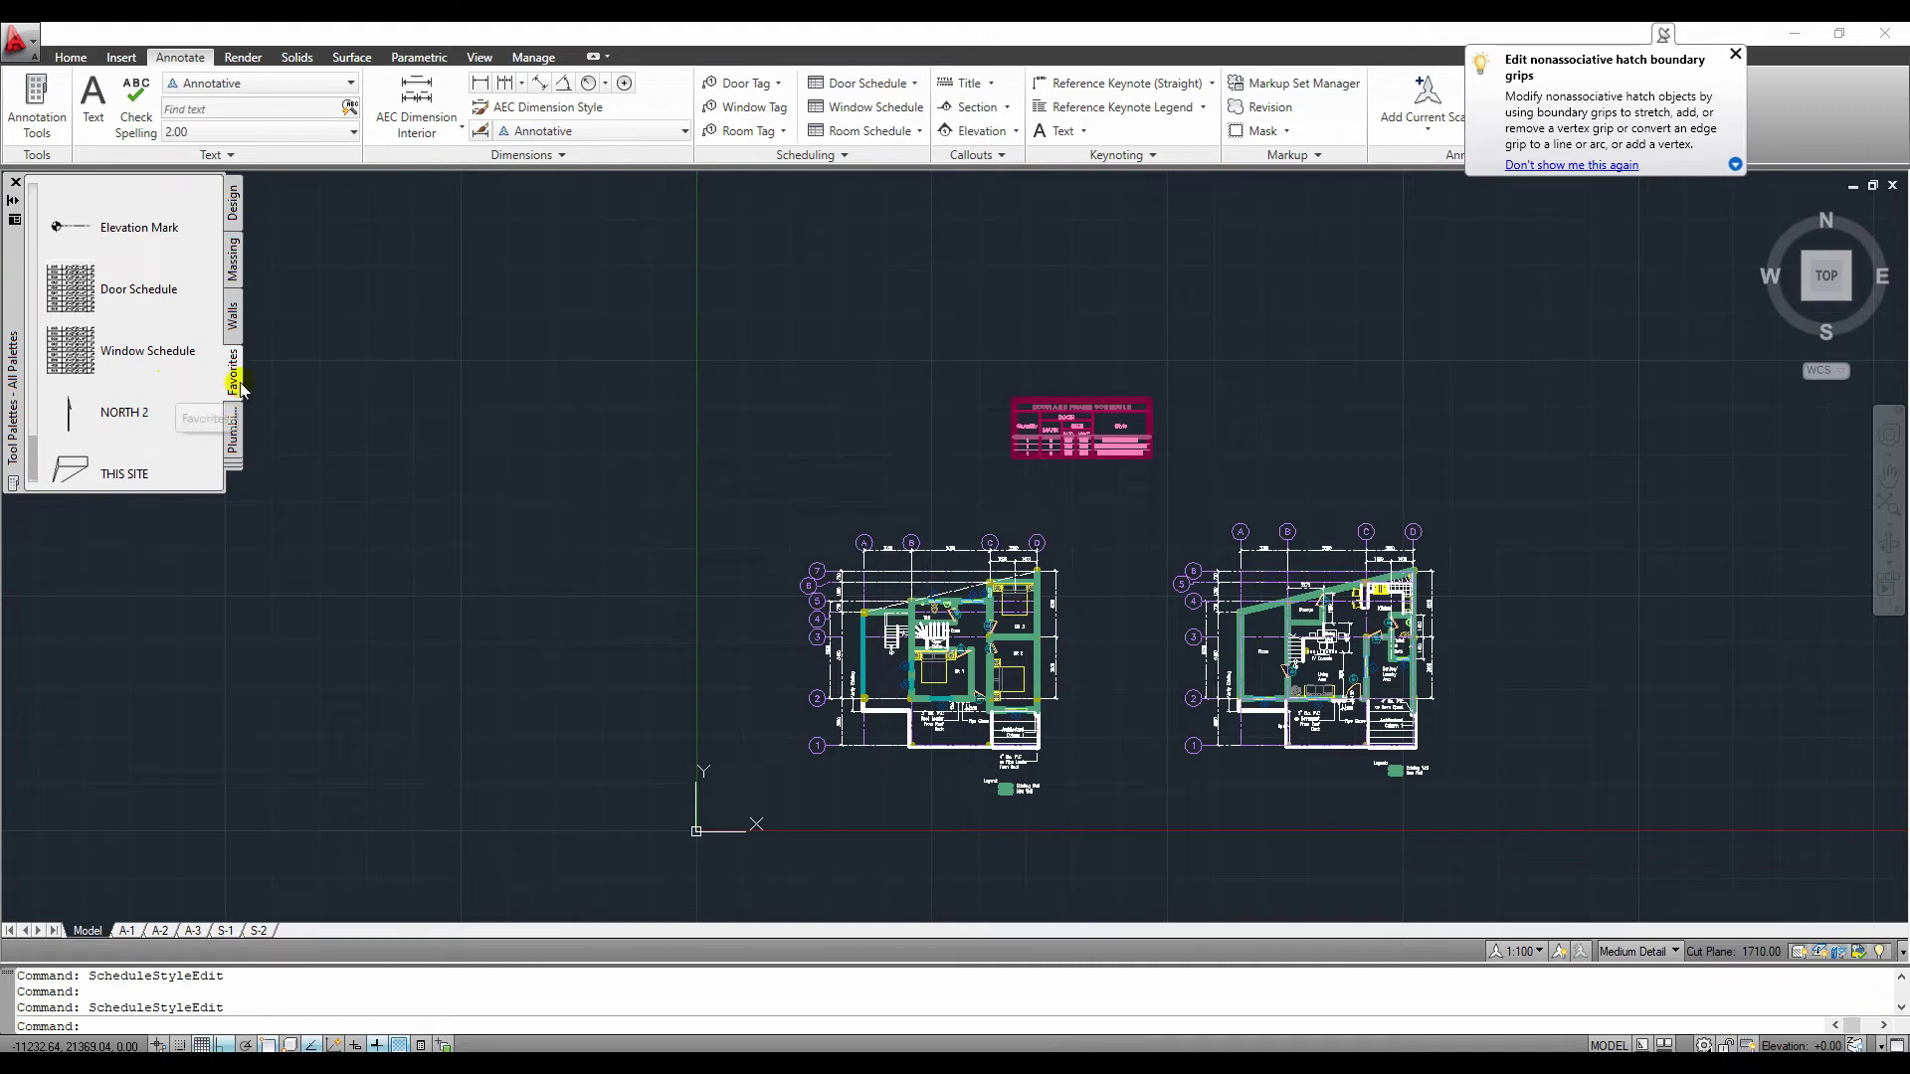
right_click(113, 298)
click(216, 428)
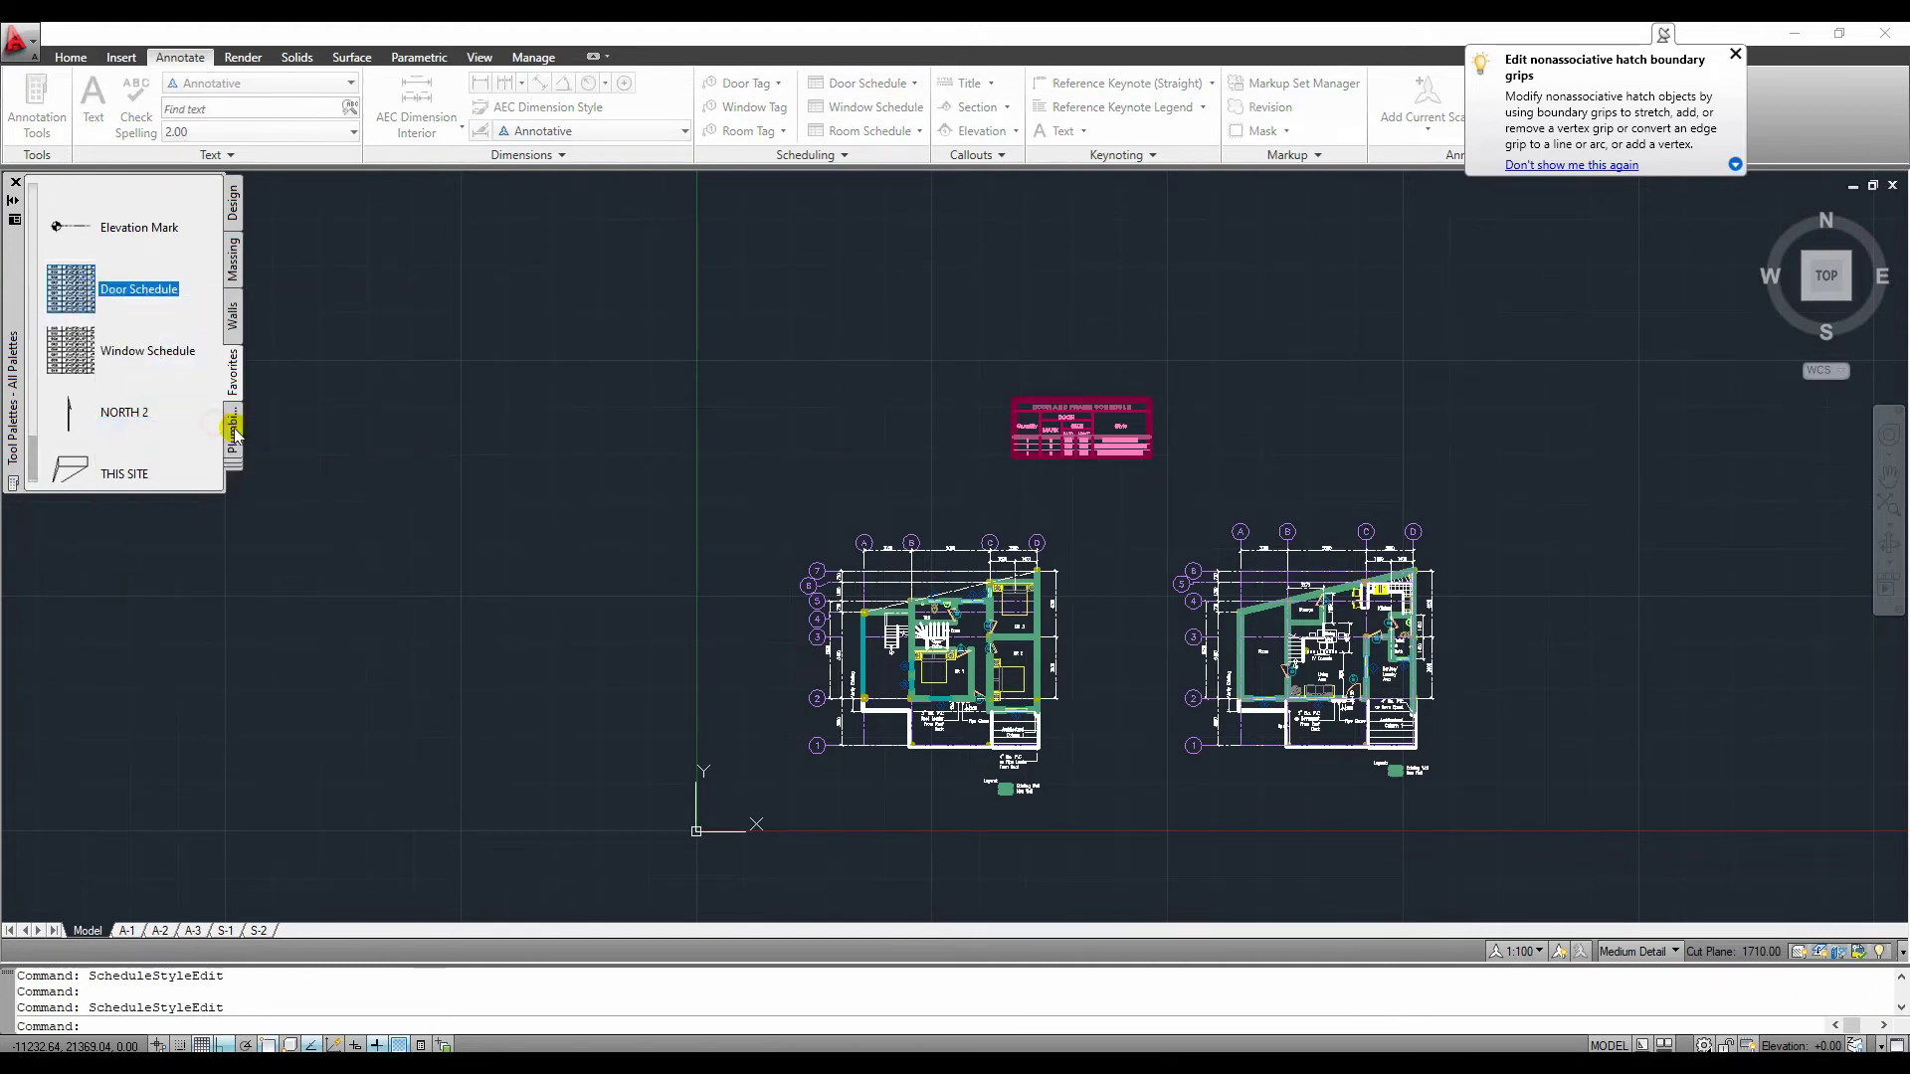
click(983, 587)
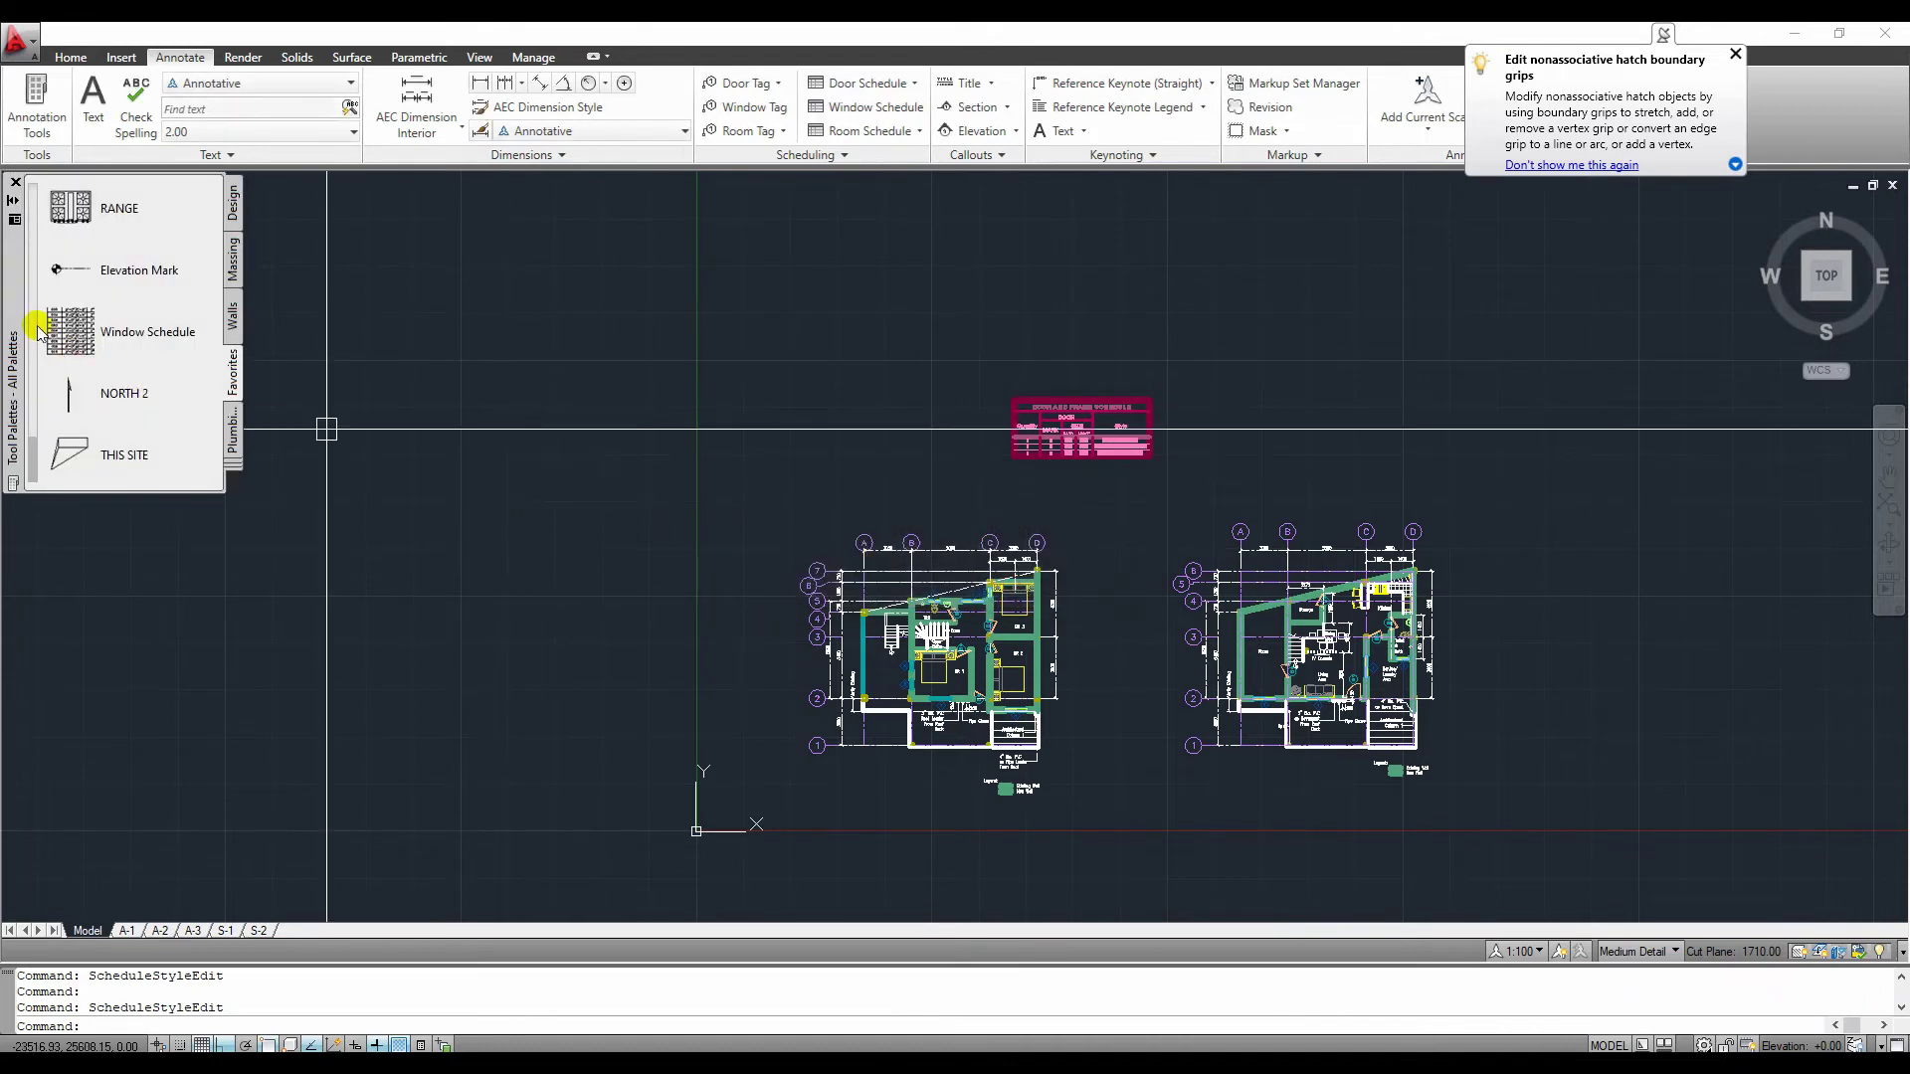
Drag the updated door schedule table onto the palette above Window Schedule.
click(1072, 400)
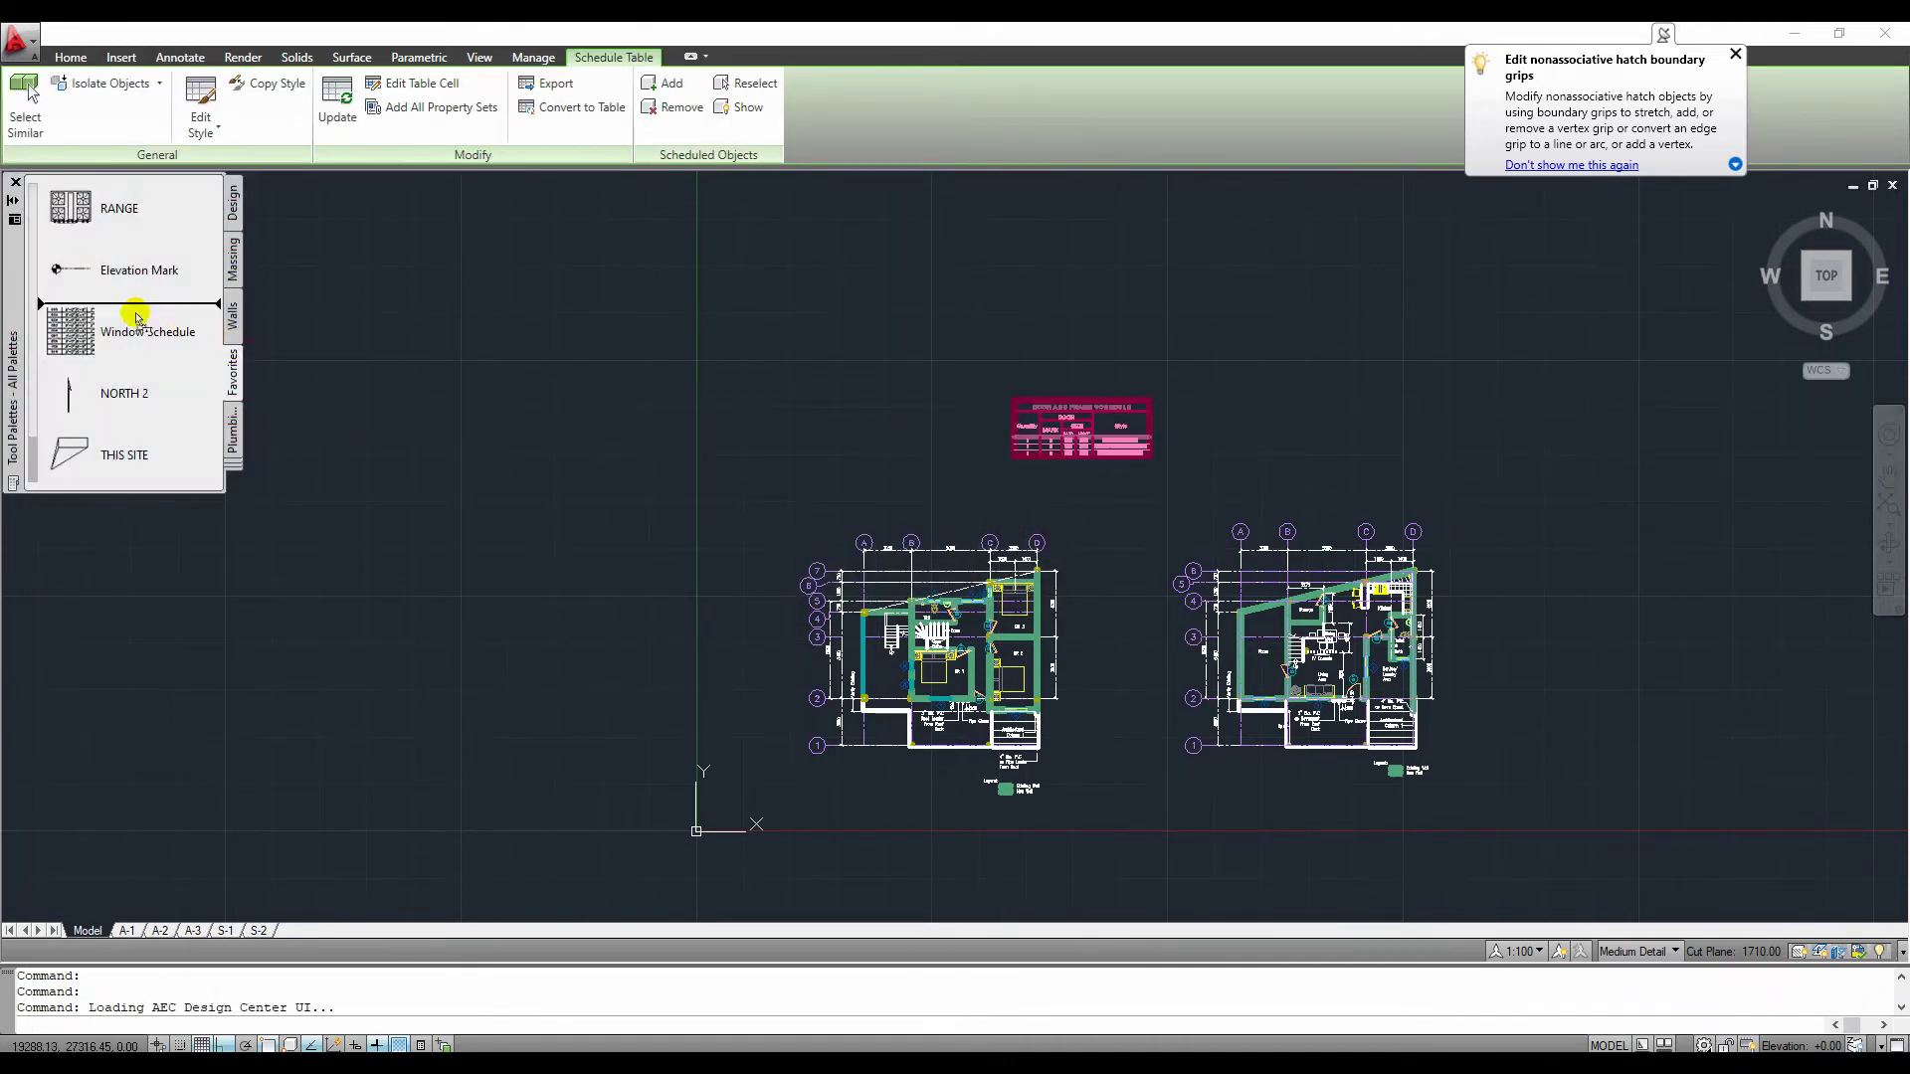
drag(128, 317, 110, 301)
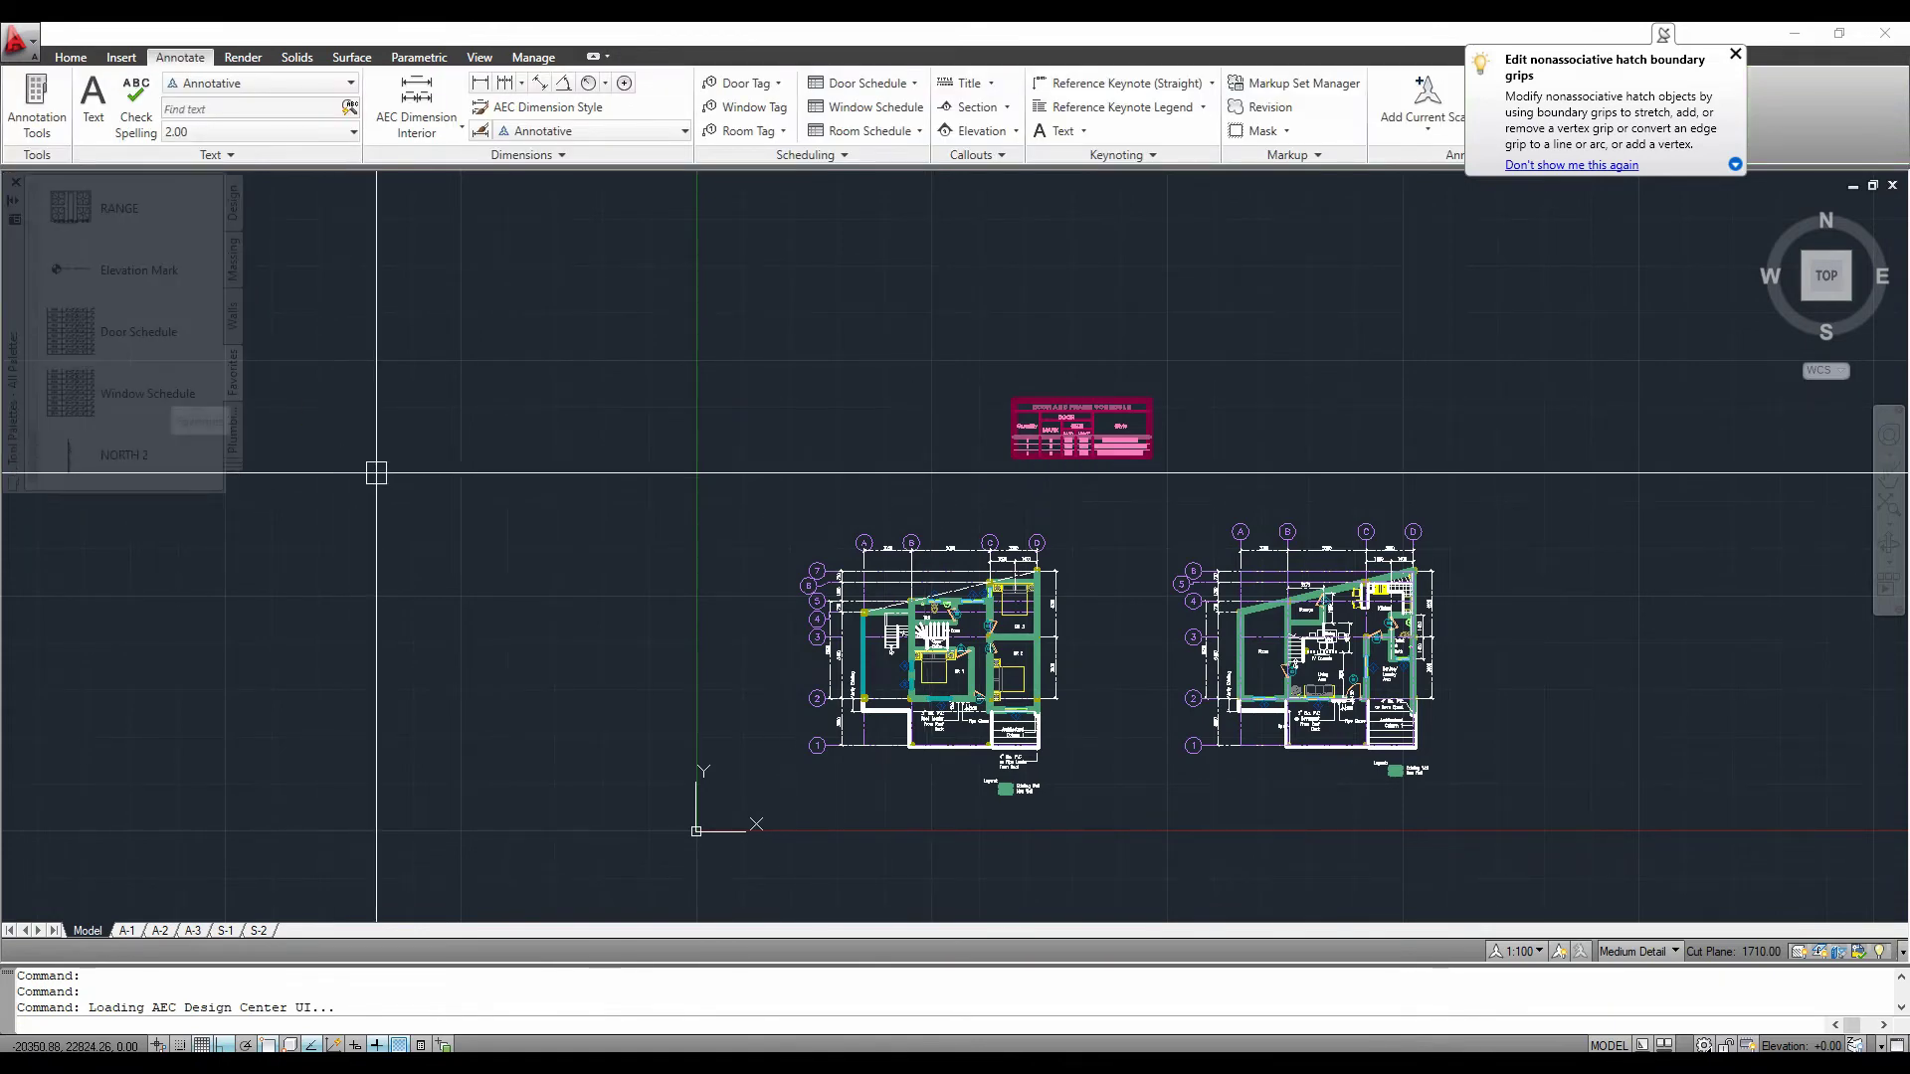
drag(1164, 390, 999, 458)
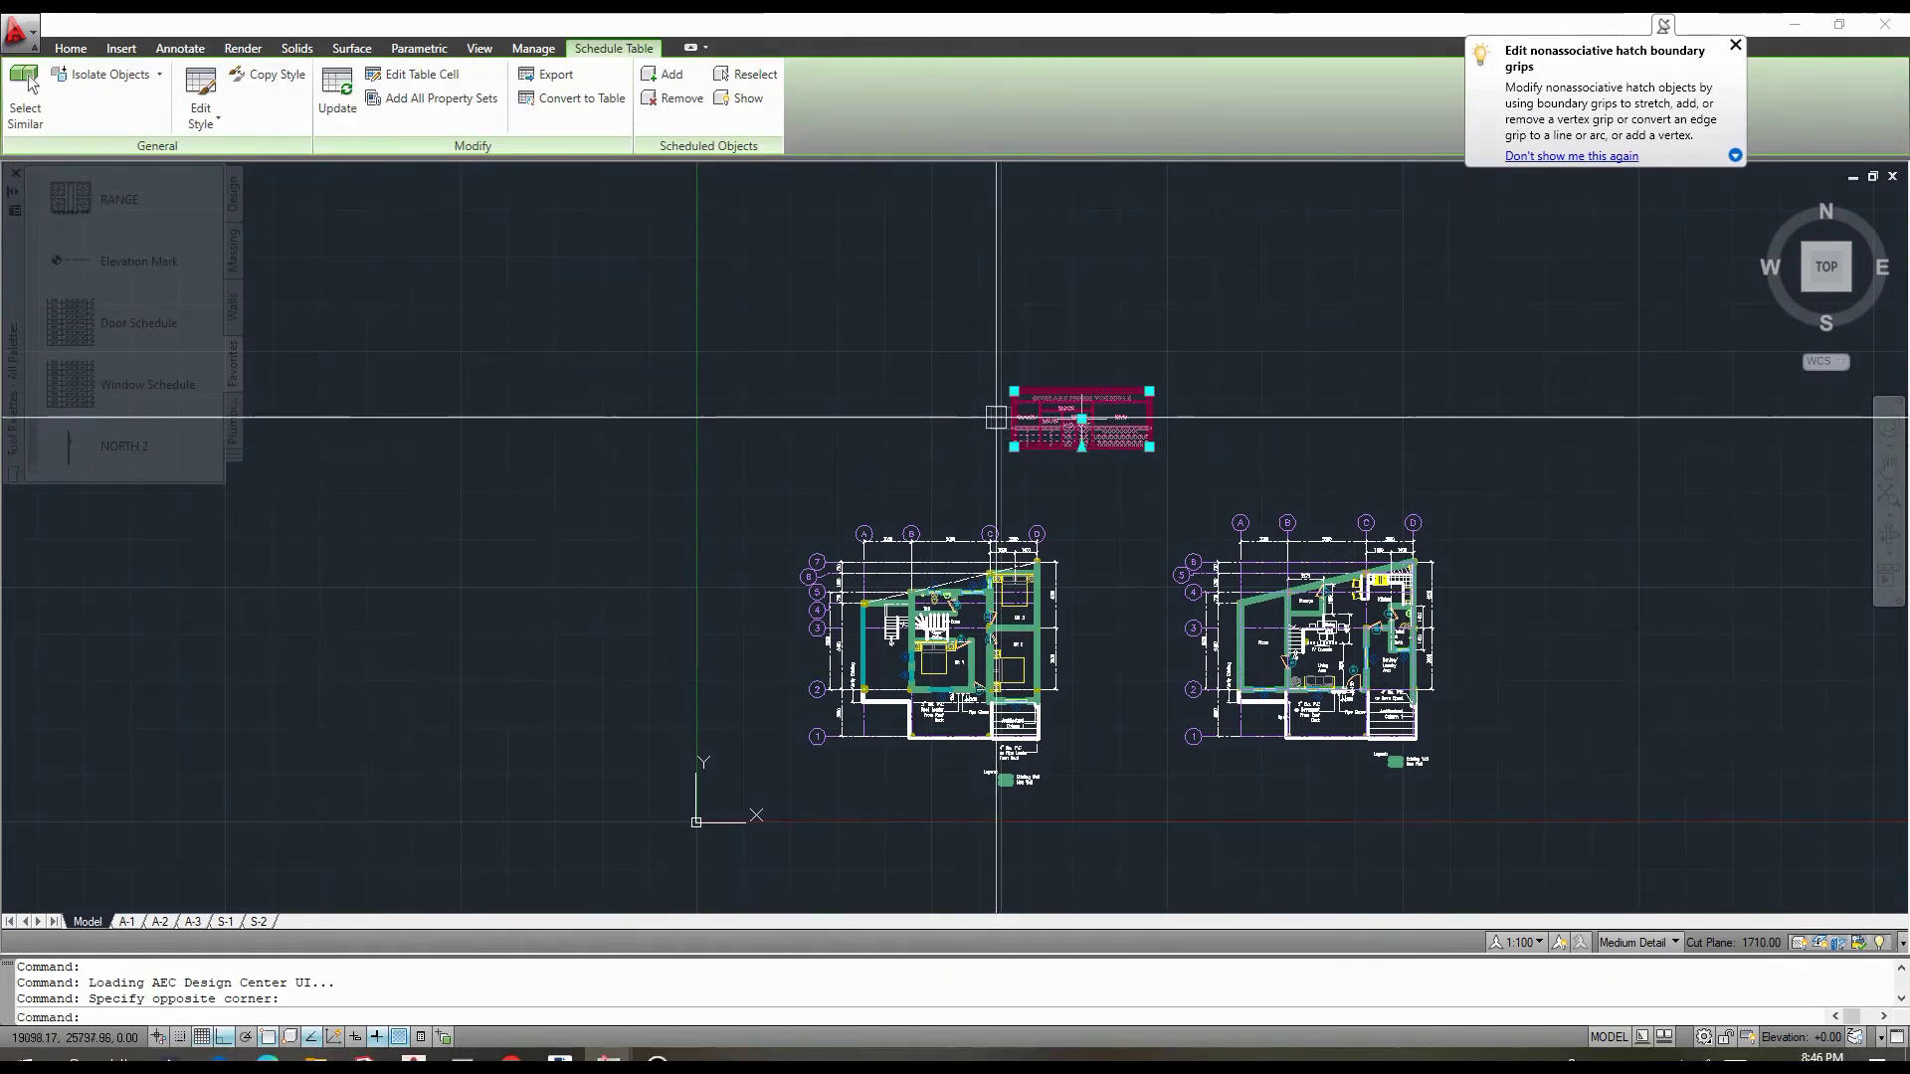
Erase the old table and insert a new door schedule of the plan's doors above the plan.
text(e)
key(Return)
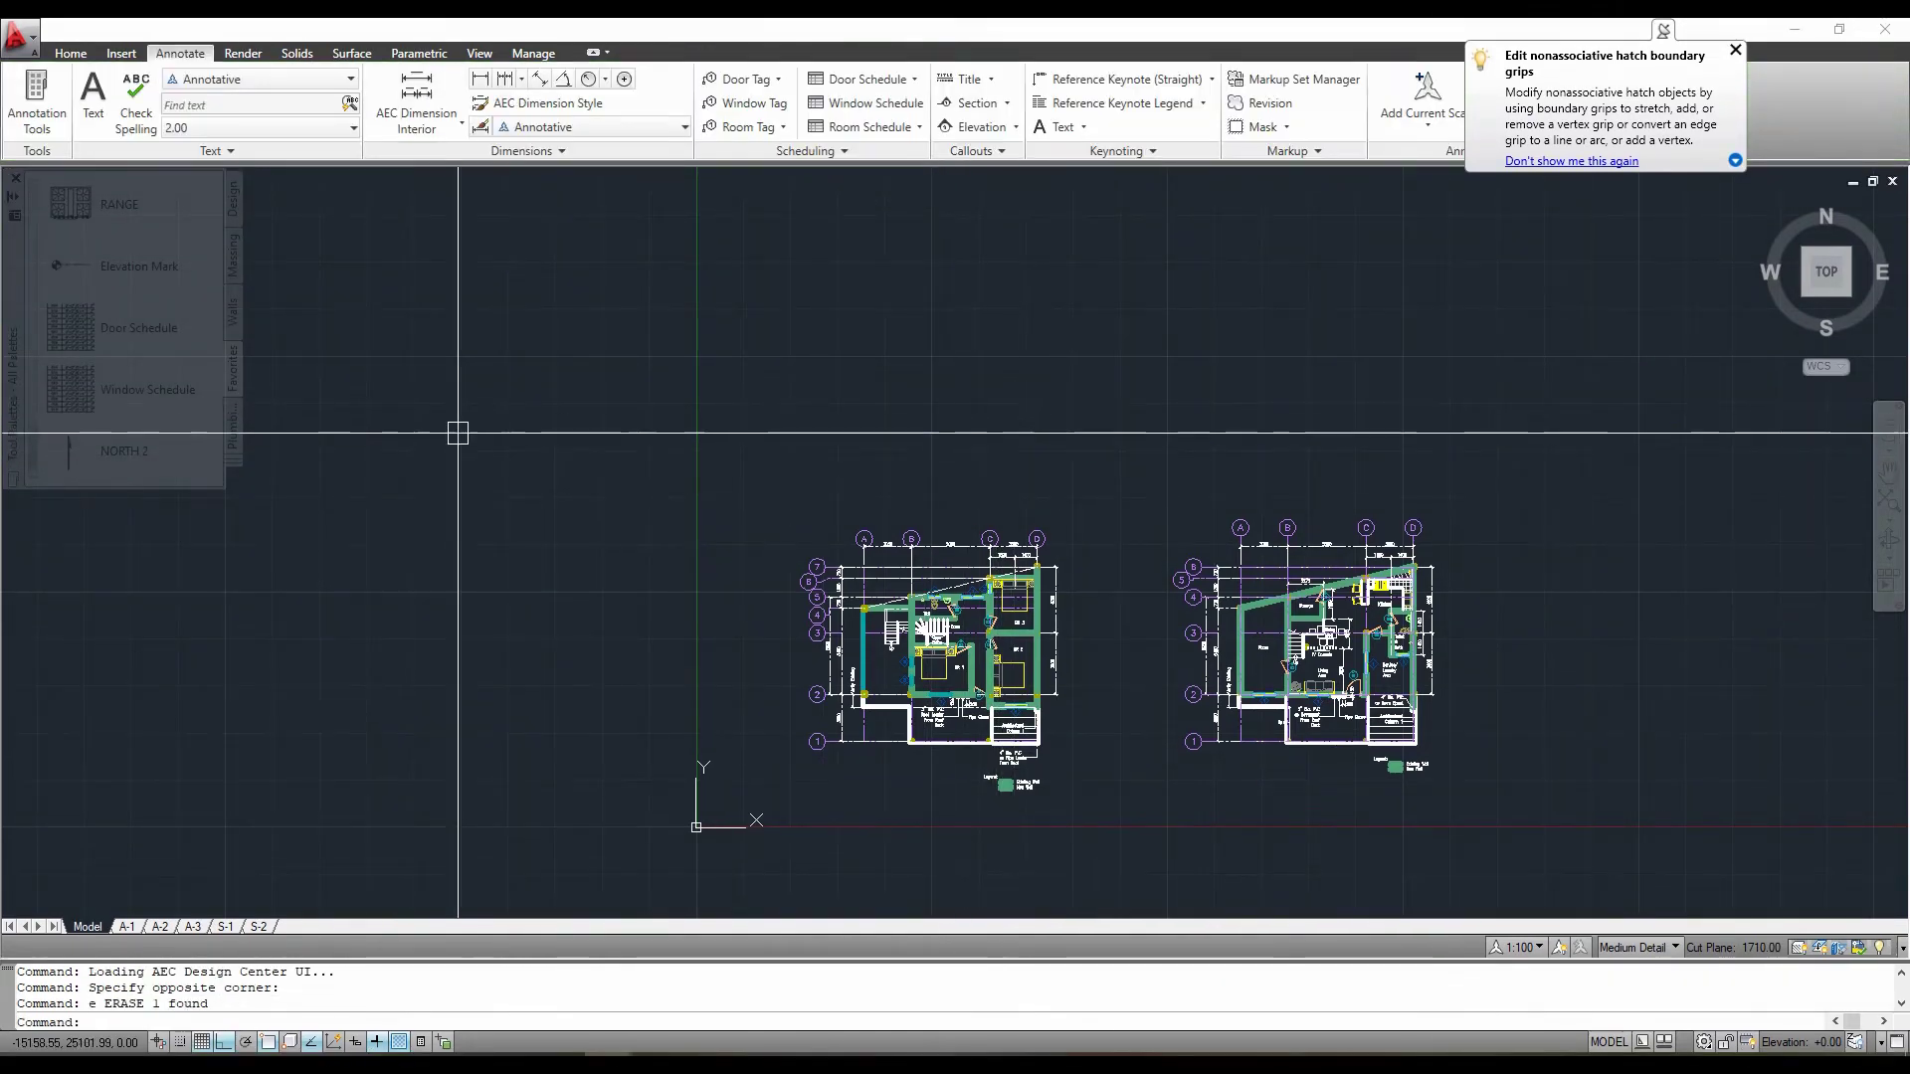
click(82, 331)
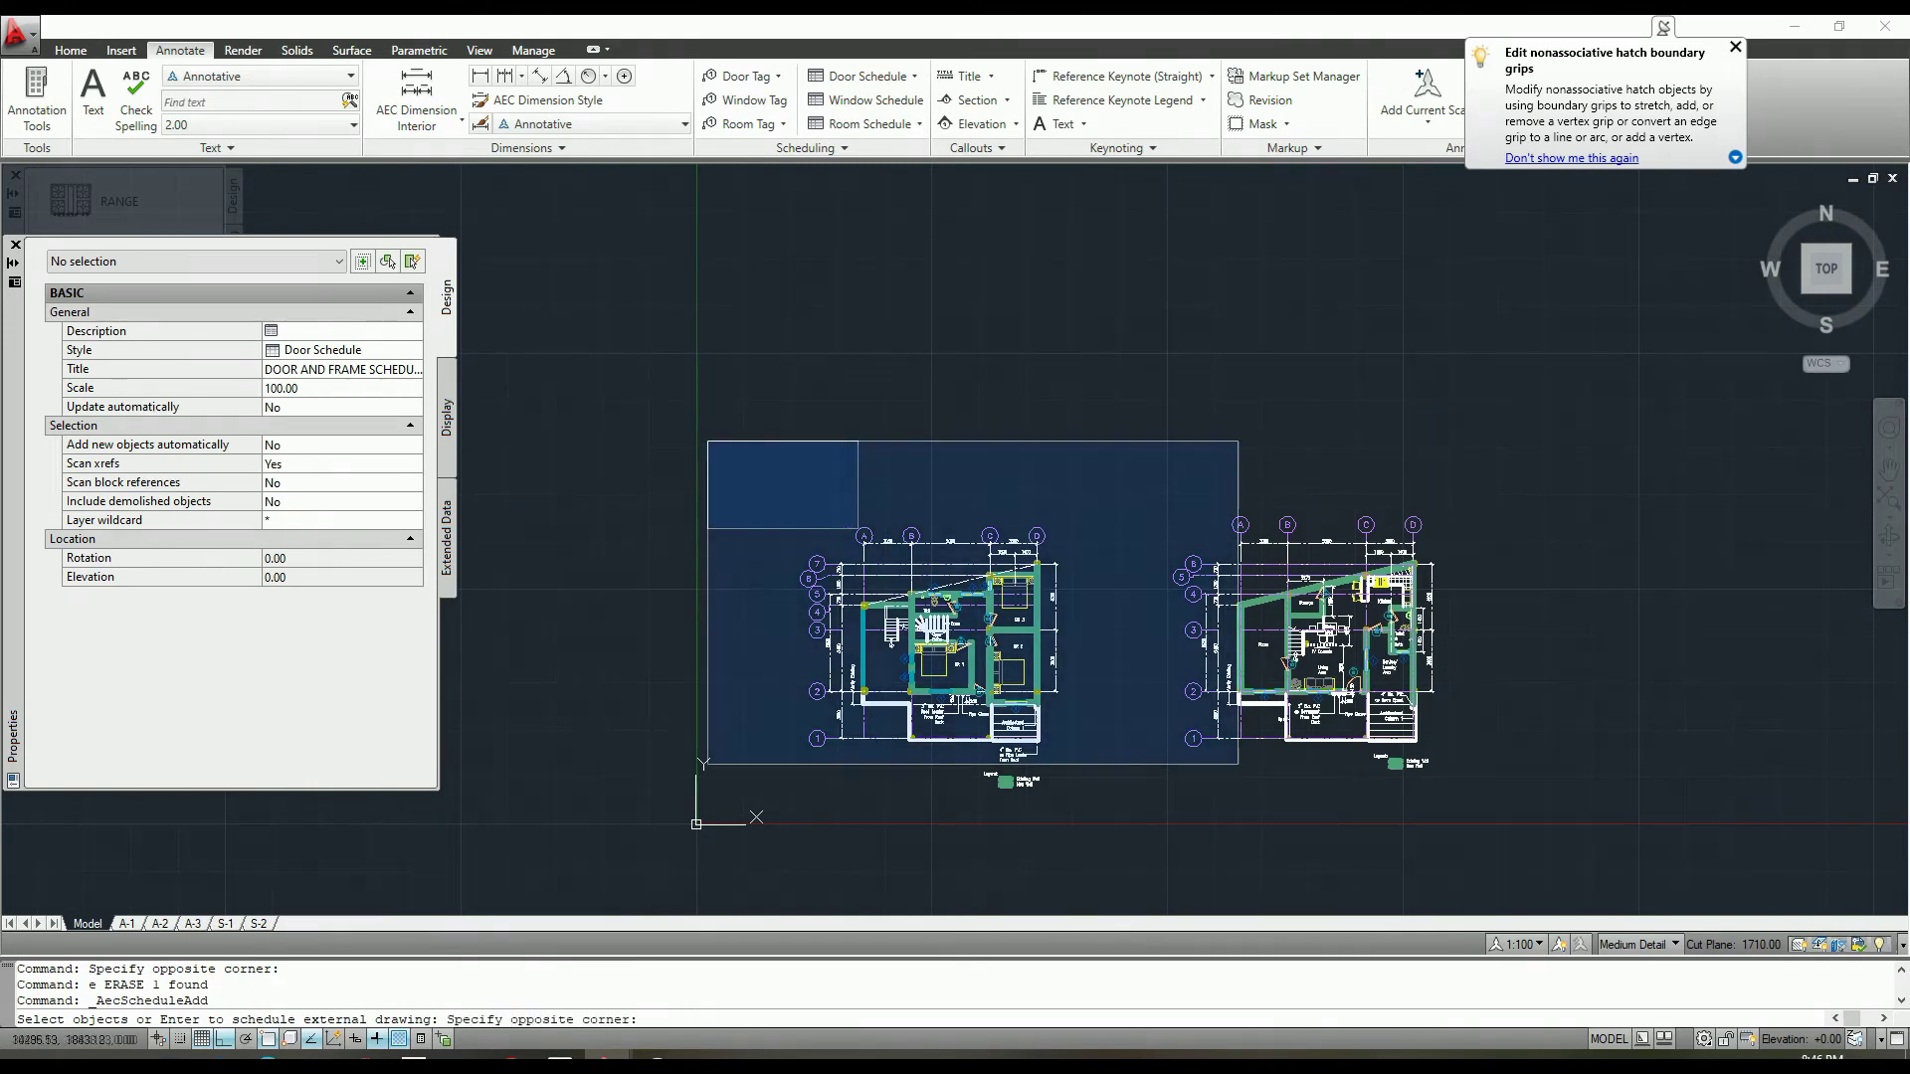
click(1535, 843)
key(Return)
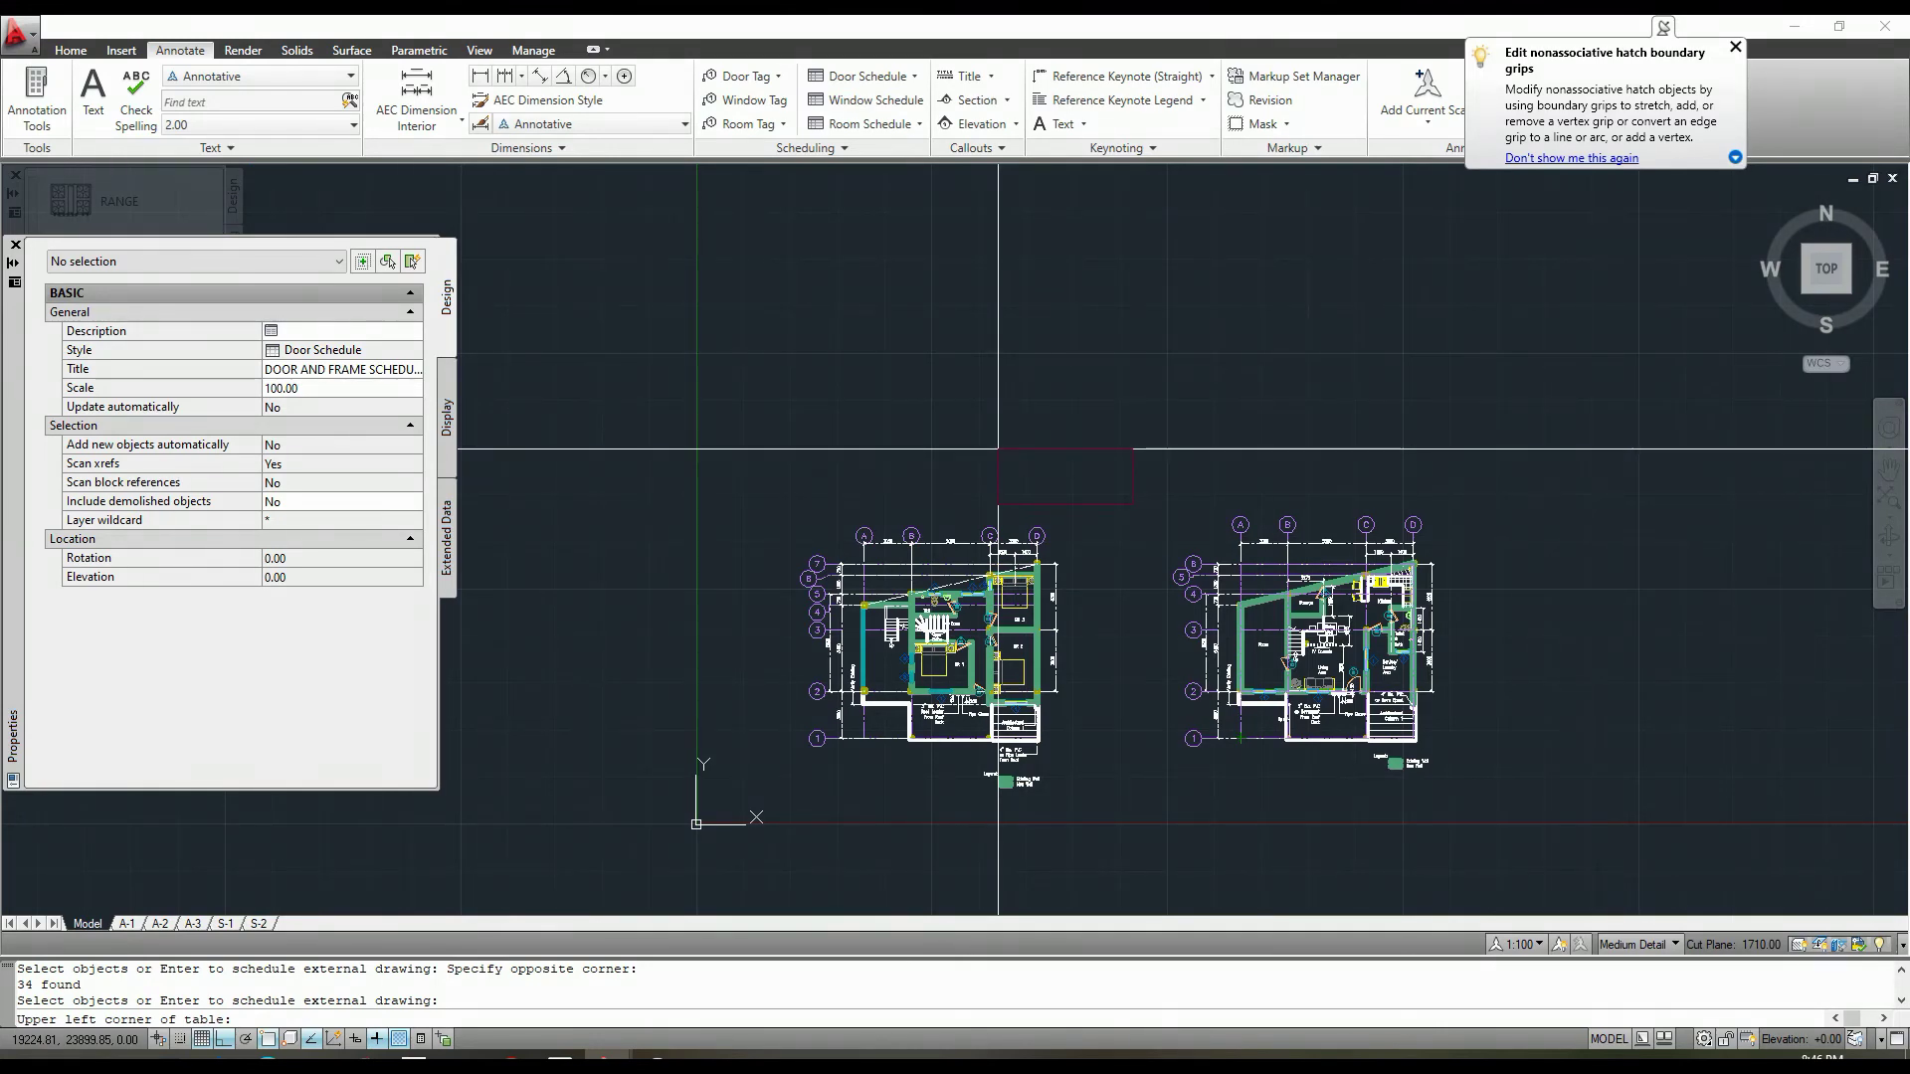
key(Return)
key(Return)
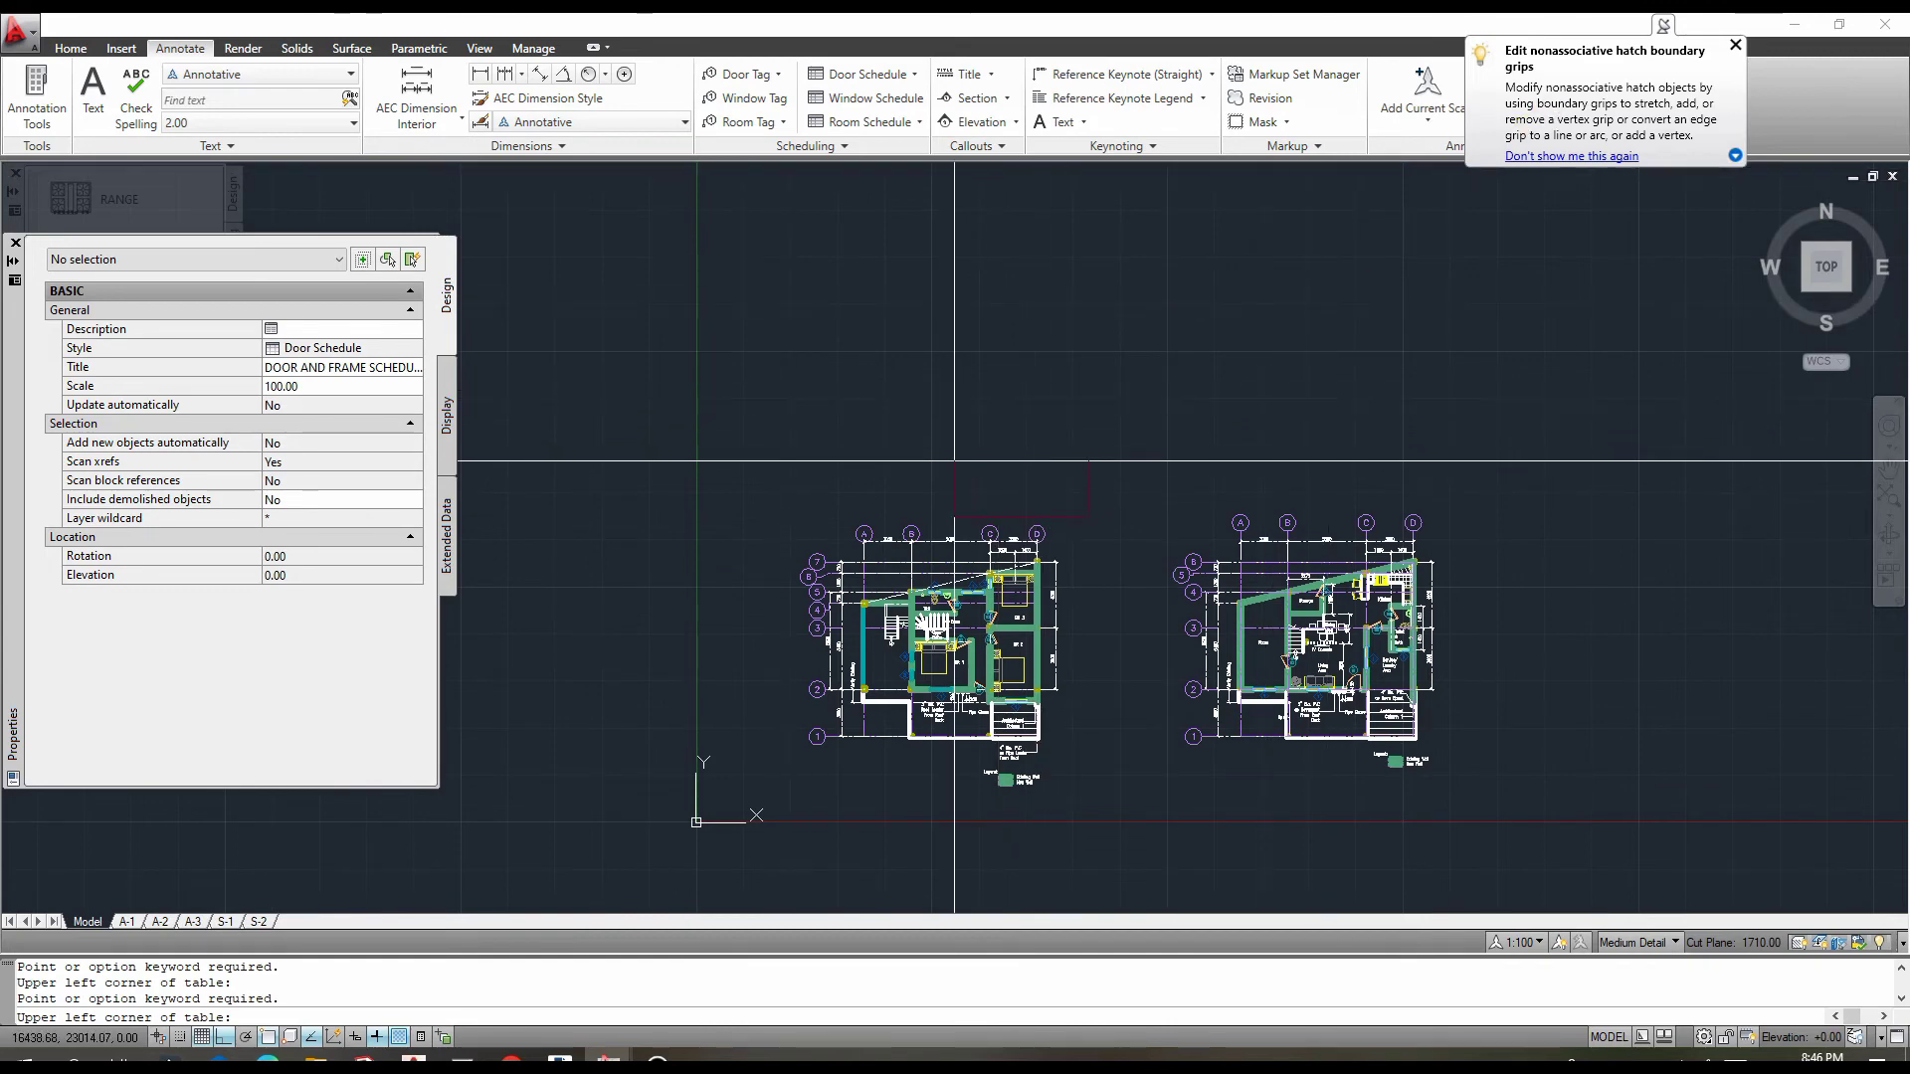
click(954, 461)
key(Return)
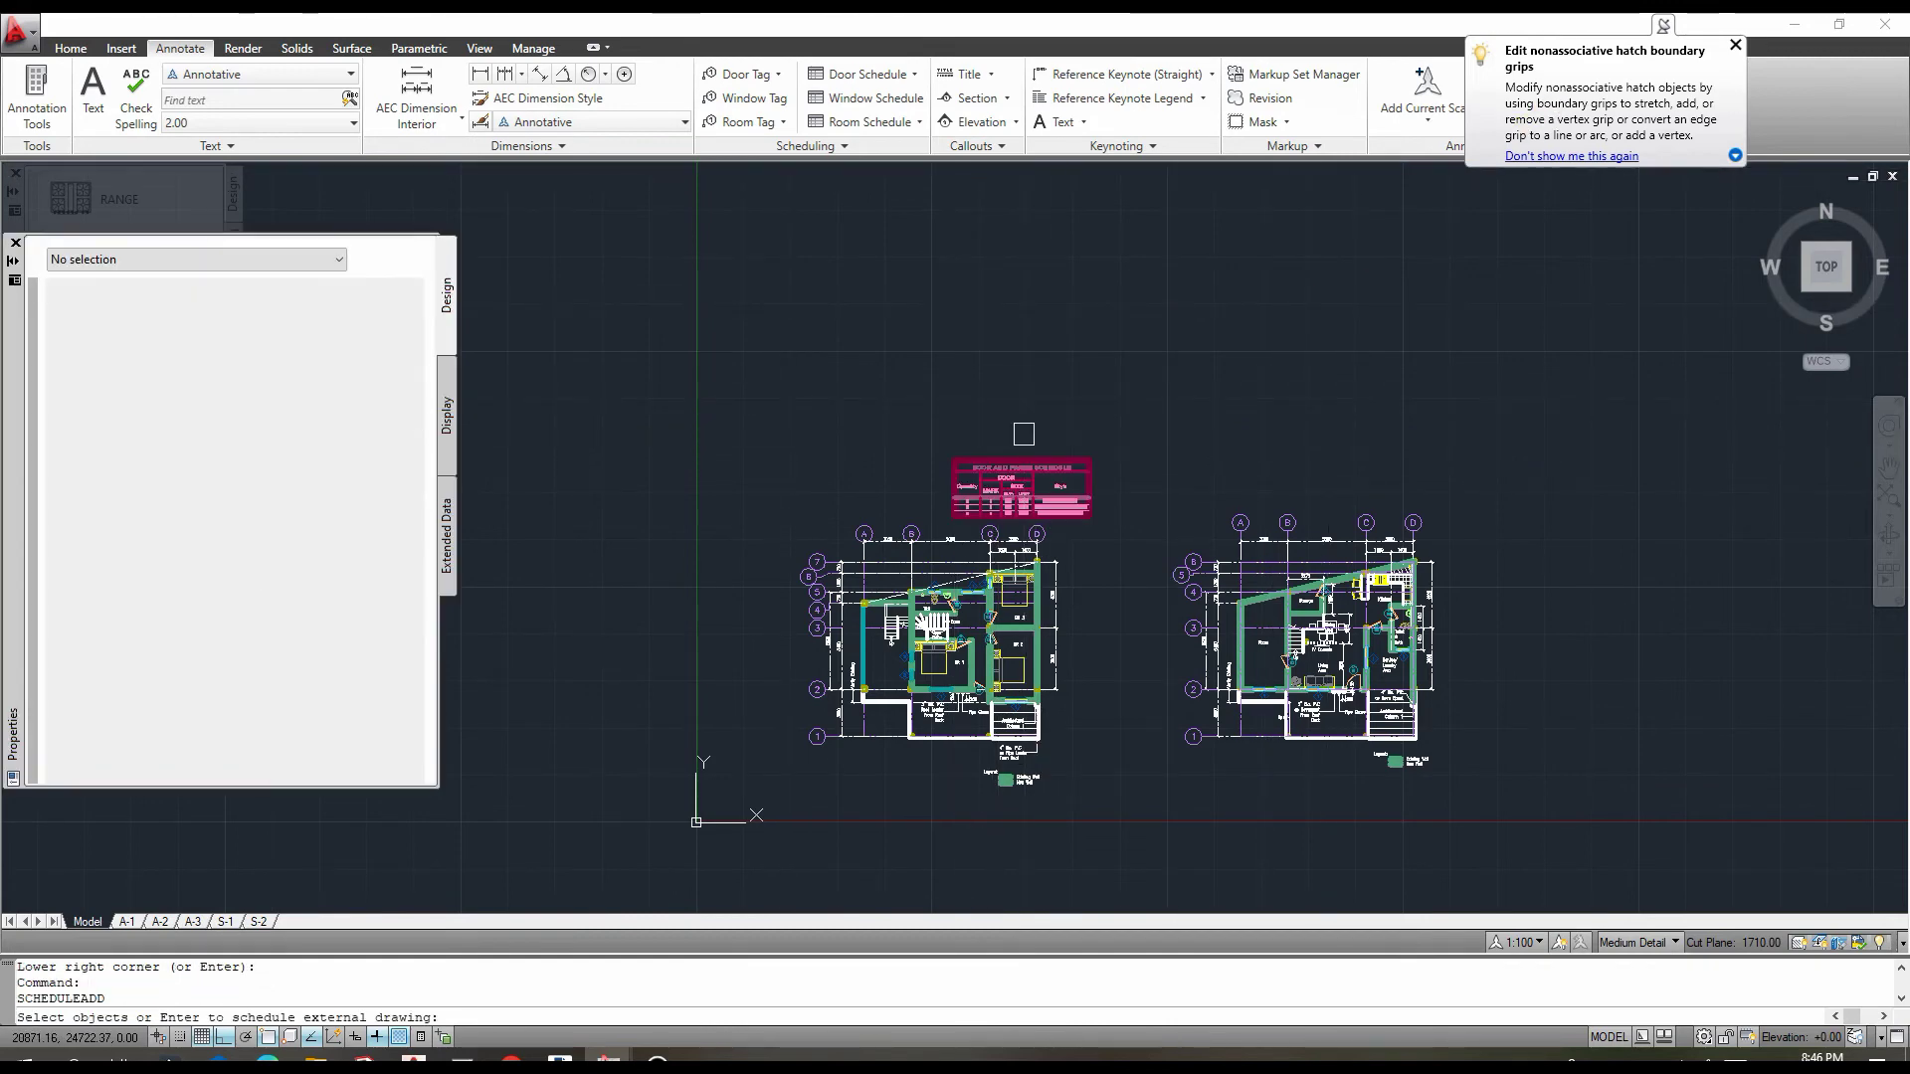
key(Escape)
scroll(1023, 498, up, 8)
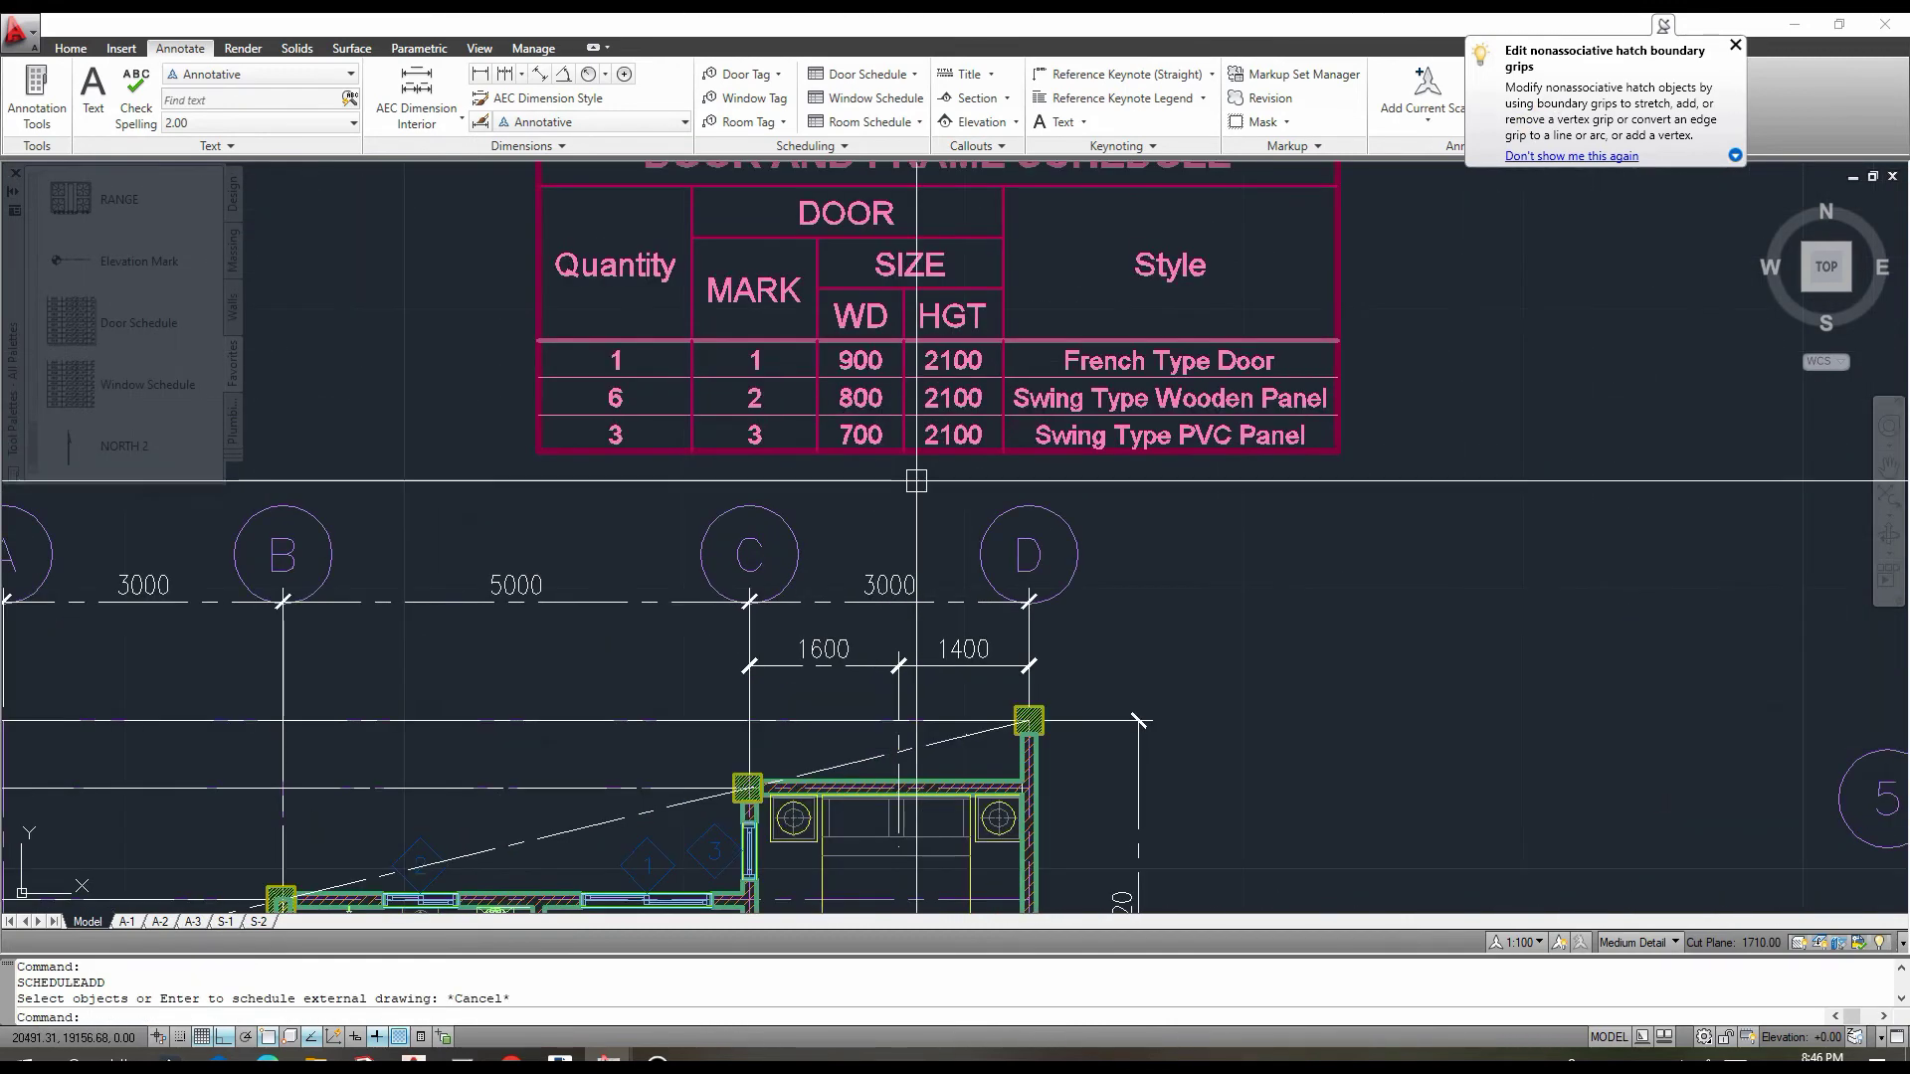
Change the French Type Door's style to Swing Type Wooden Panel in Properties.
scroll(1216, 622, down, 6)
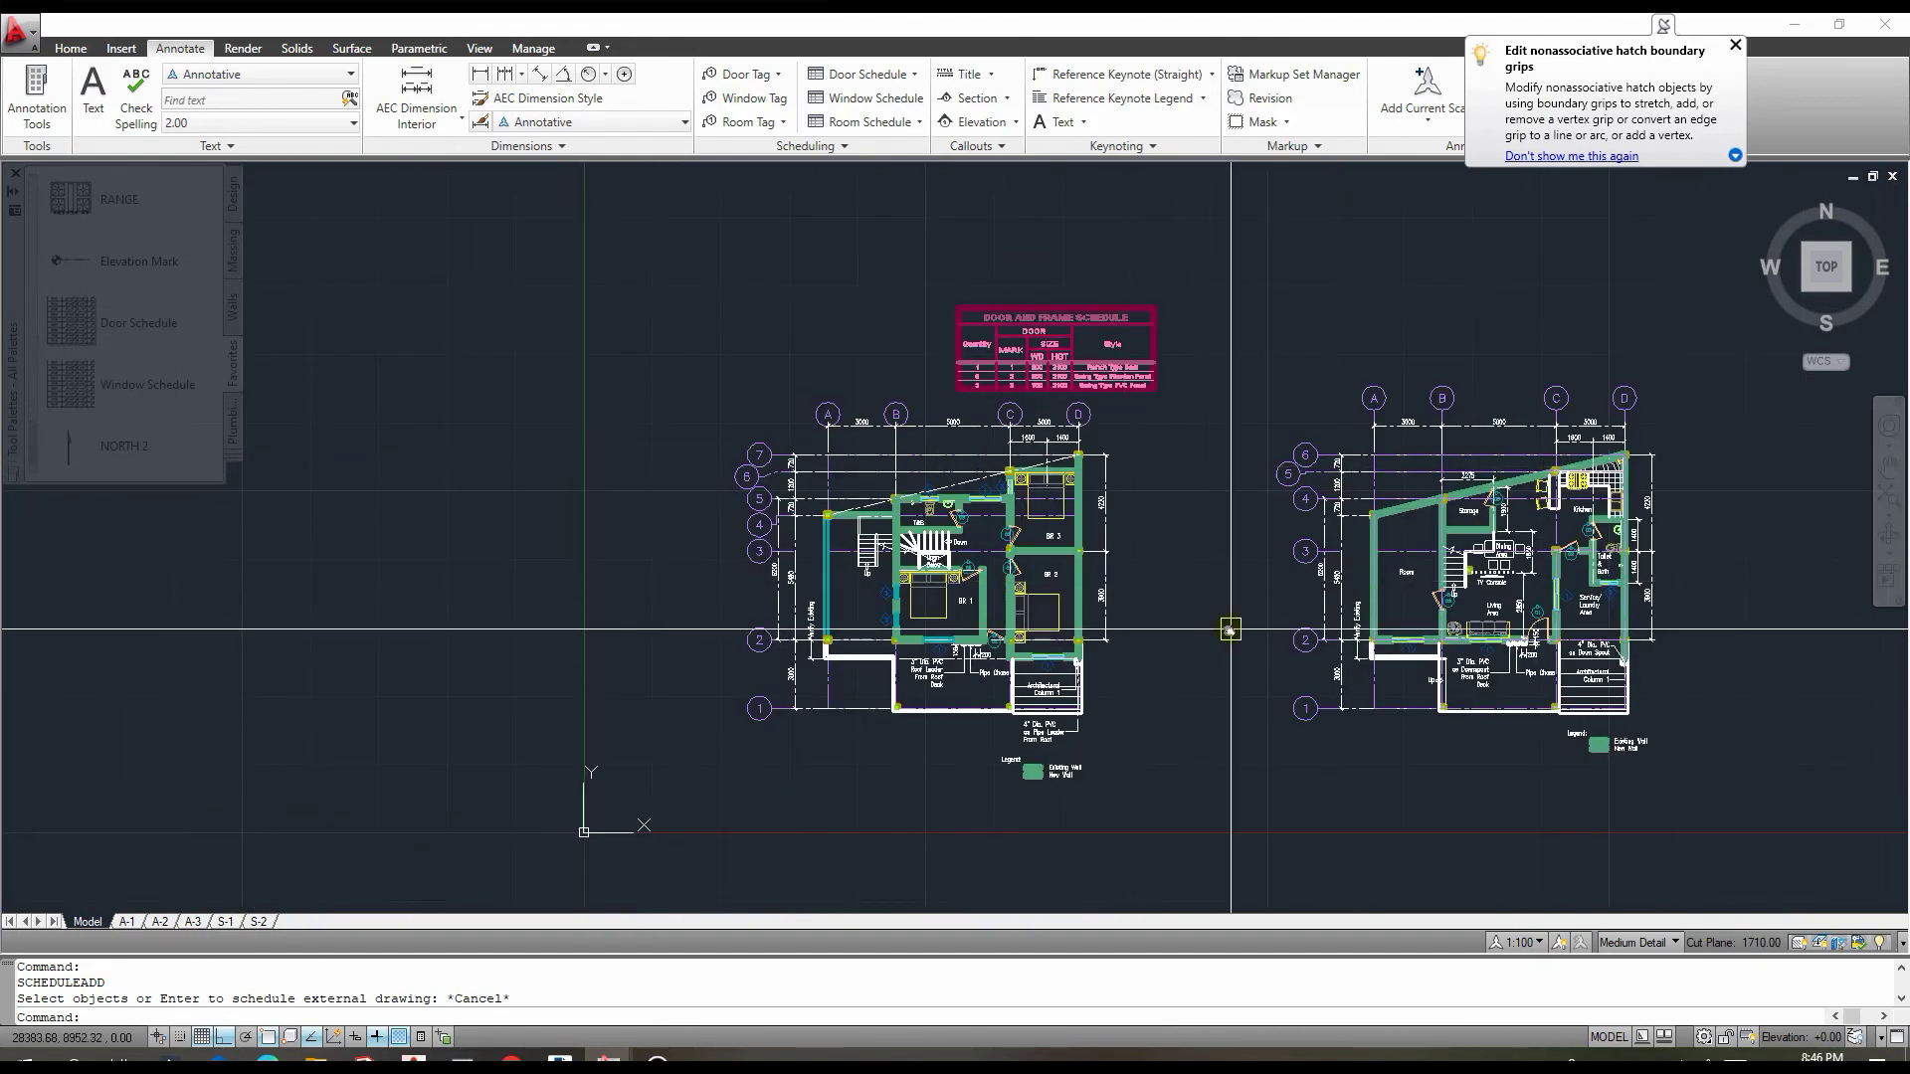
scroll(1492, 637, up, 1)
scroll(1592, 641, up, 4)
double_click(1353, 597)
click(386, 370)
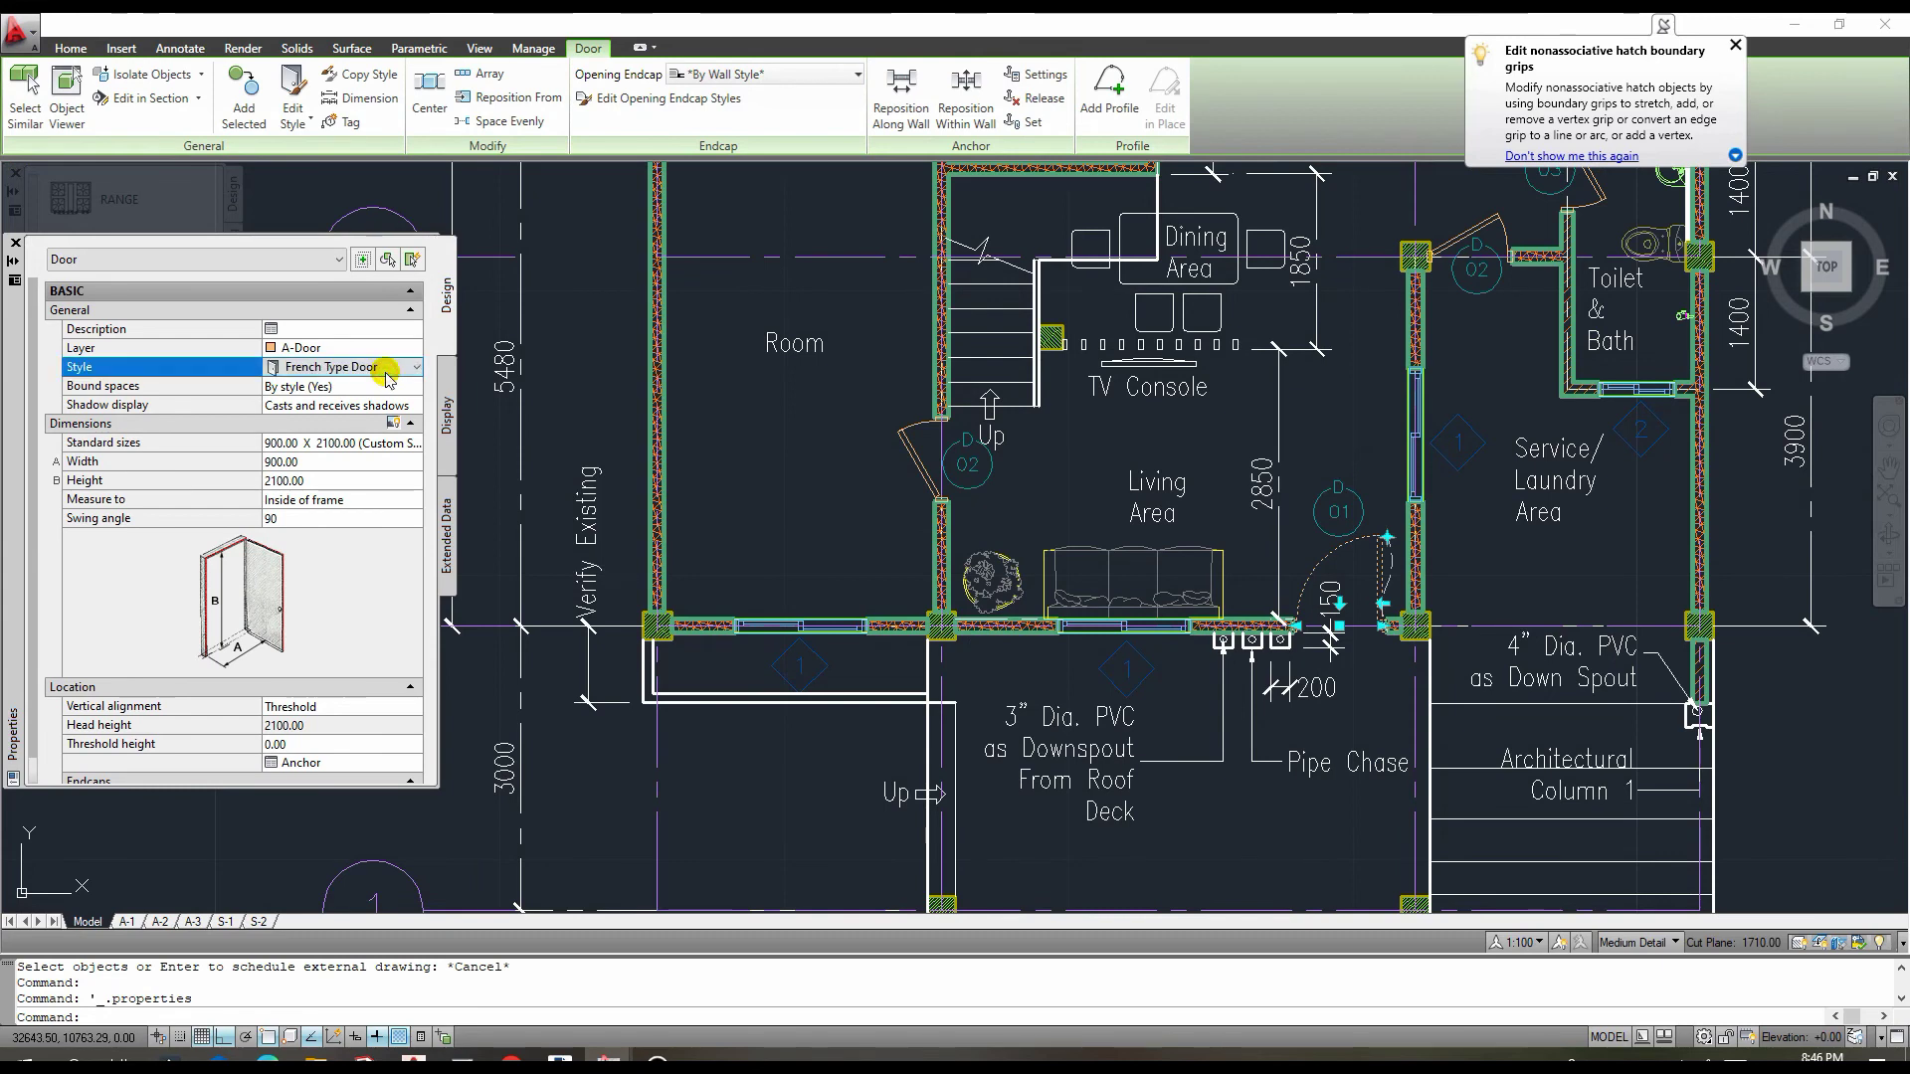
click(386, 371)
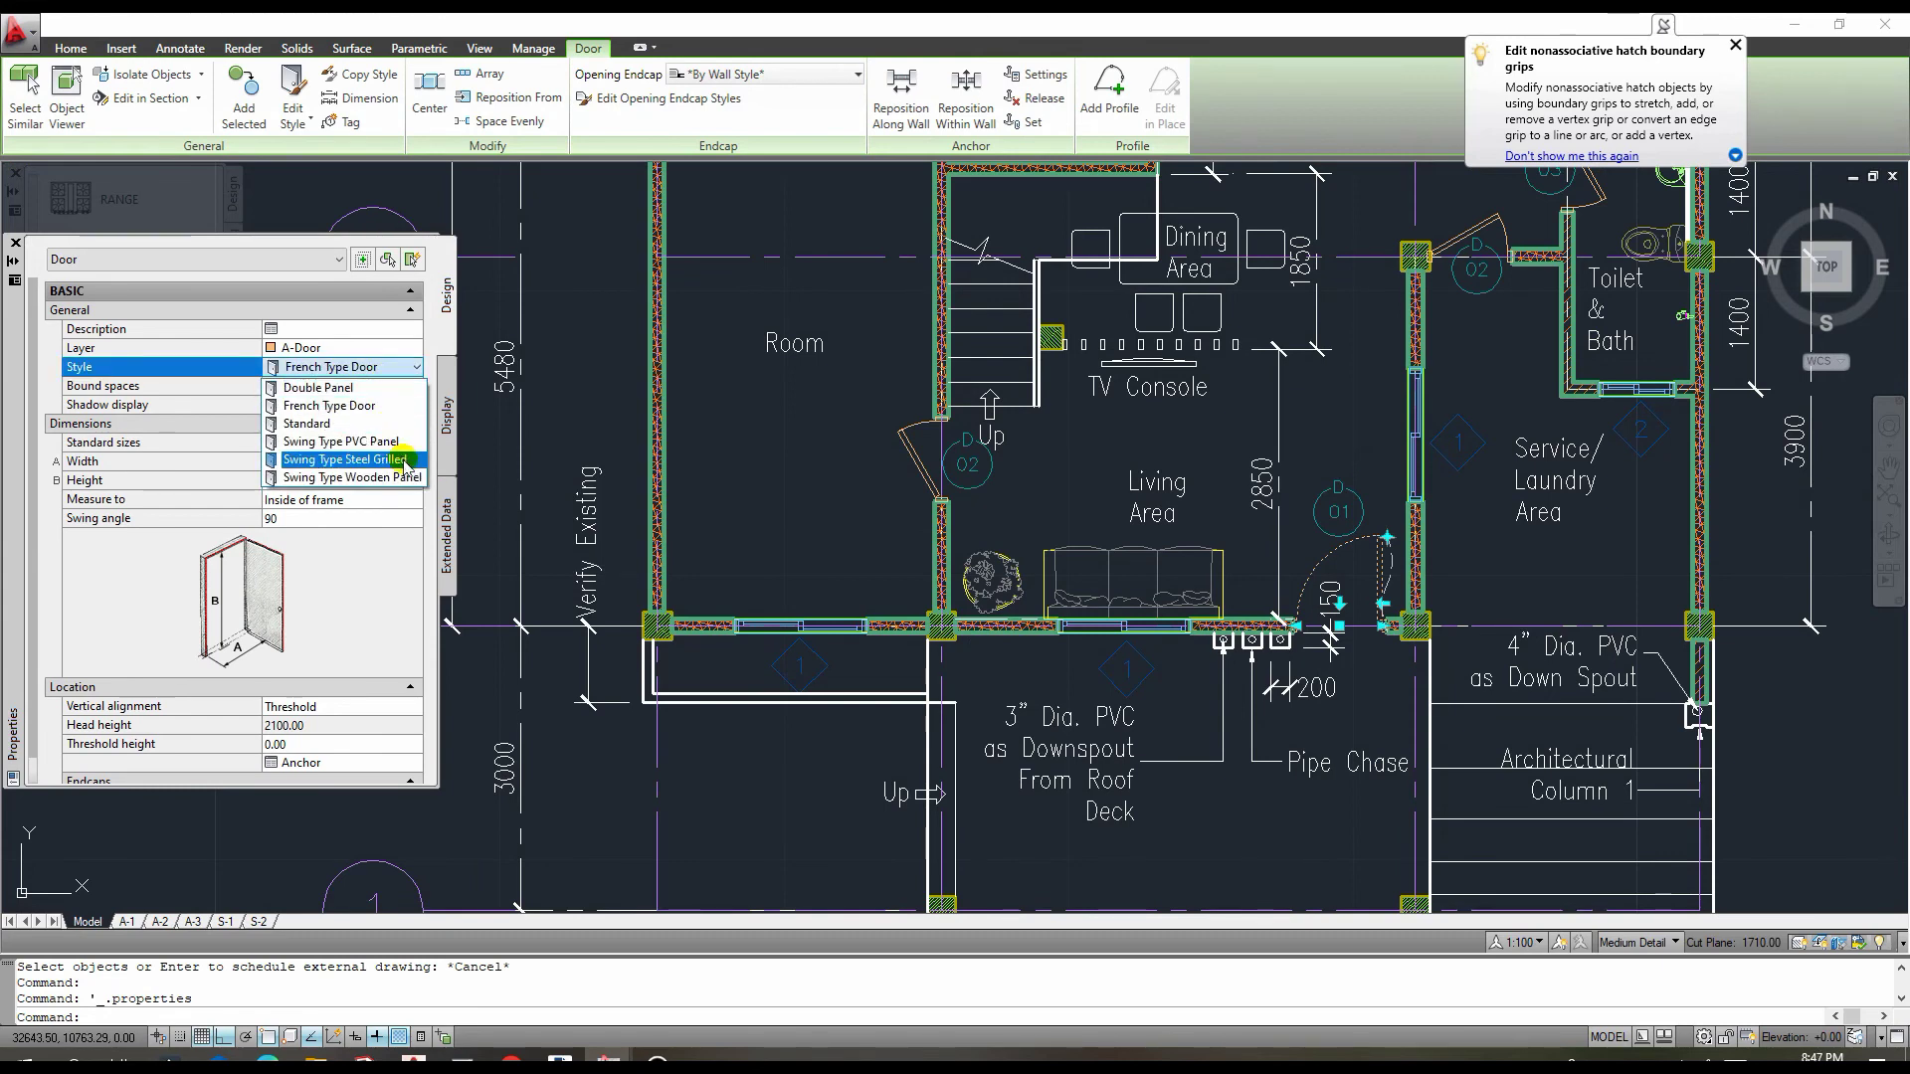
click(348, 477)
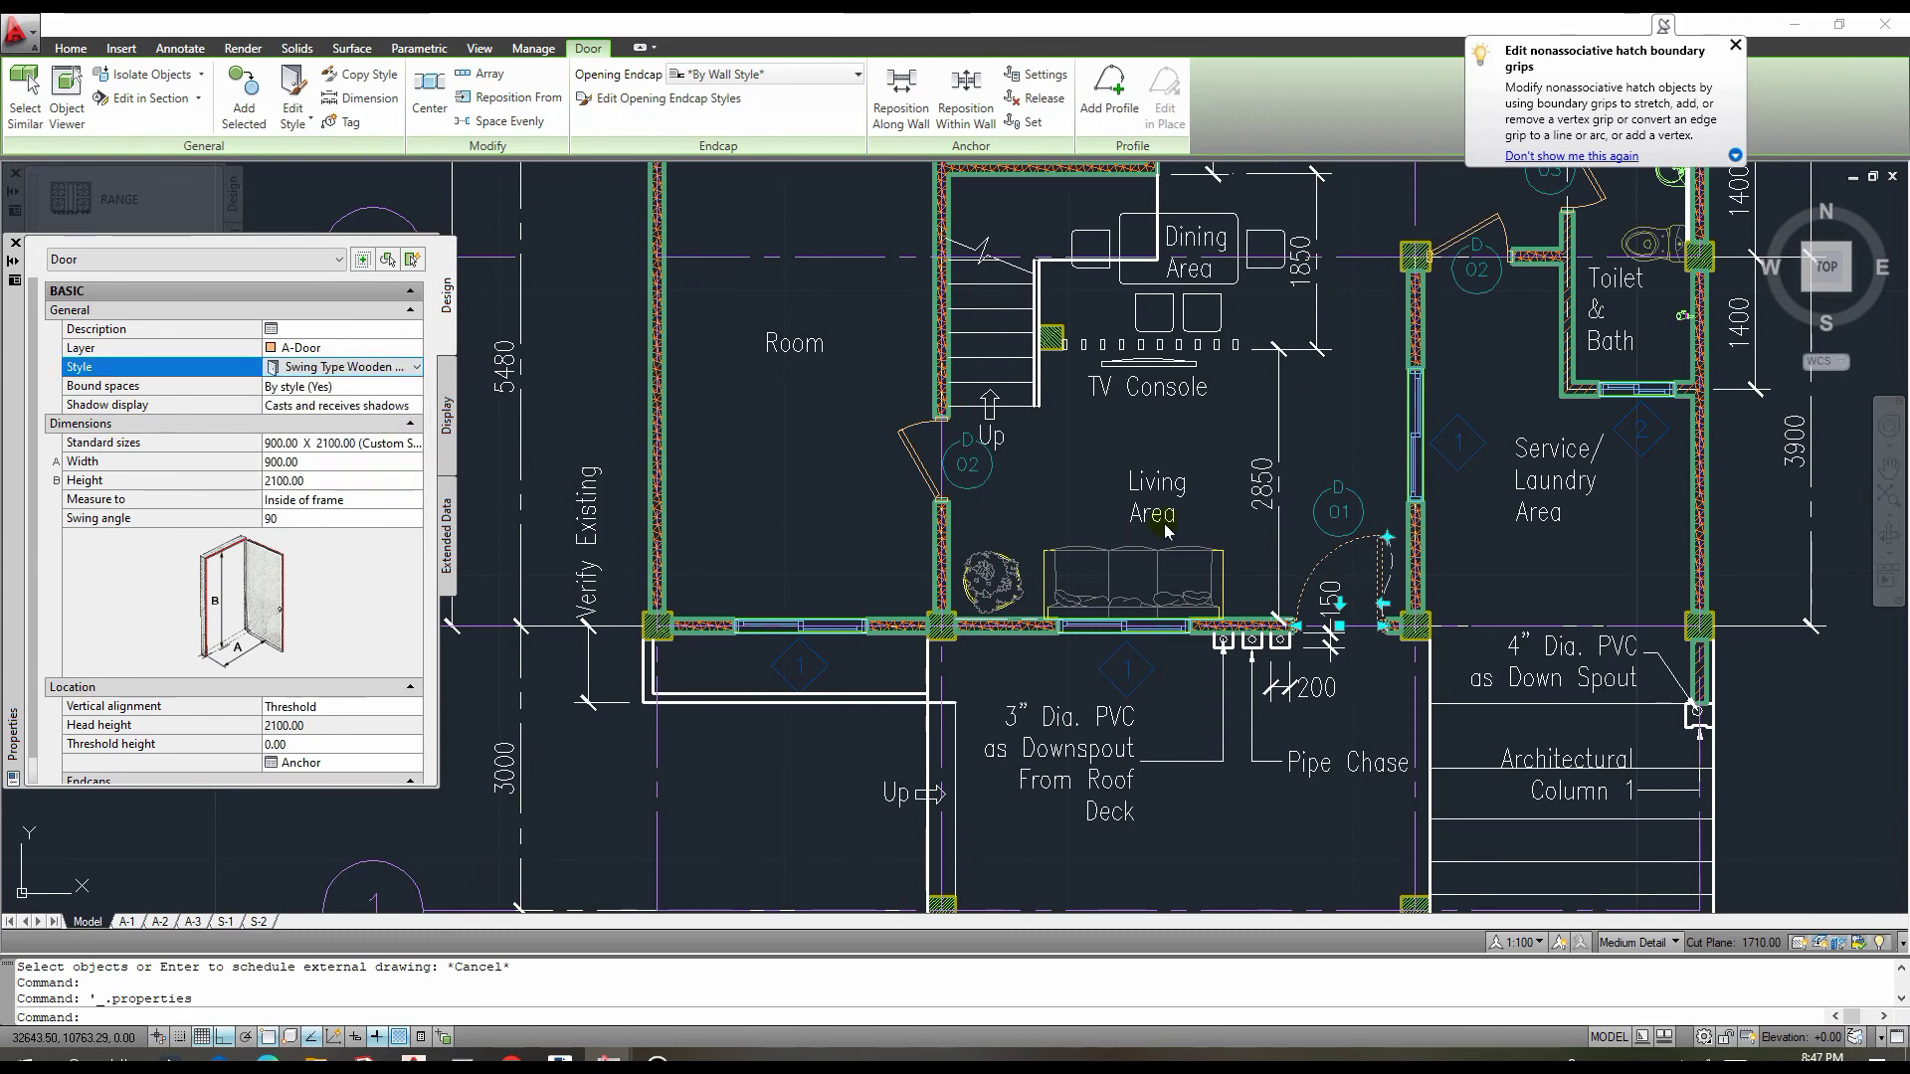
scroll(1309, 587, down, 6)
scroll(755, 404, up, 5)
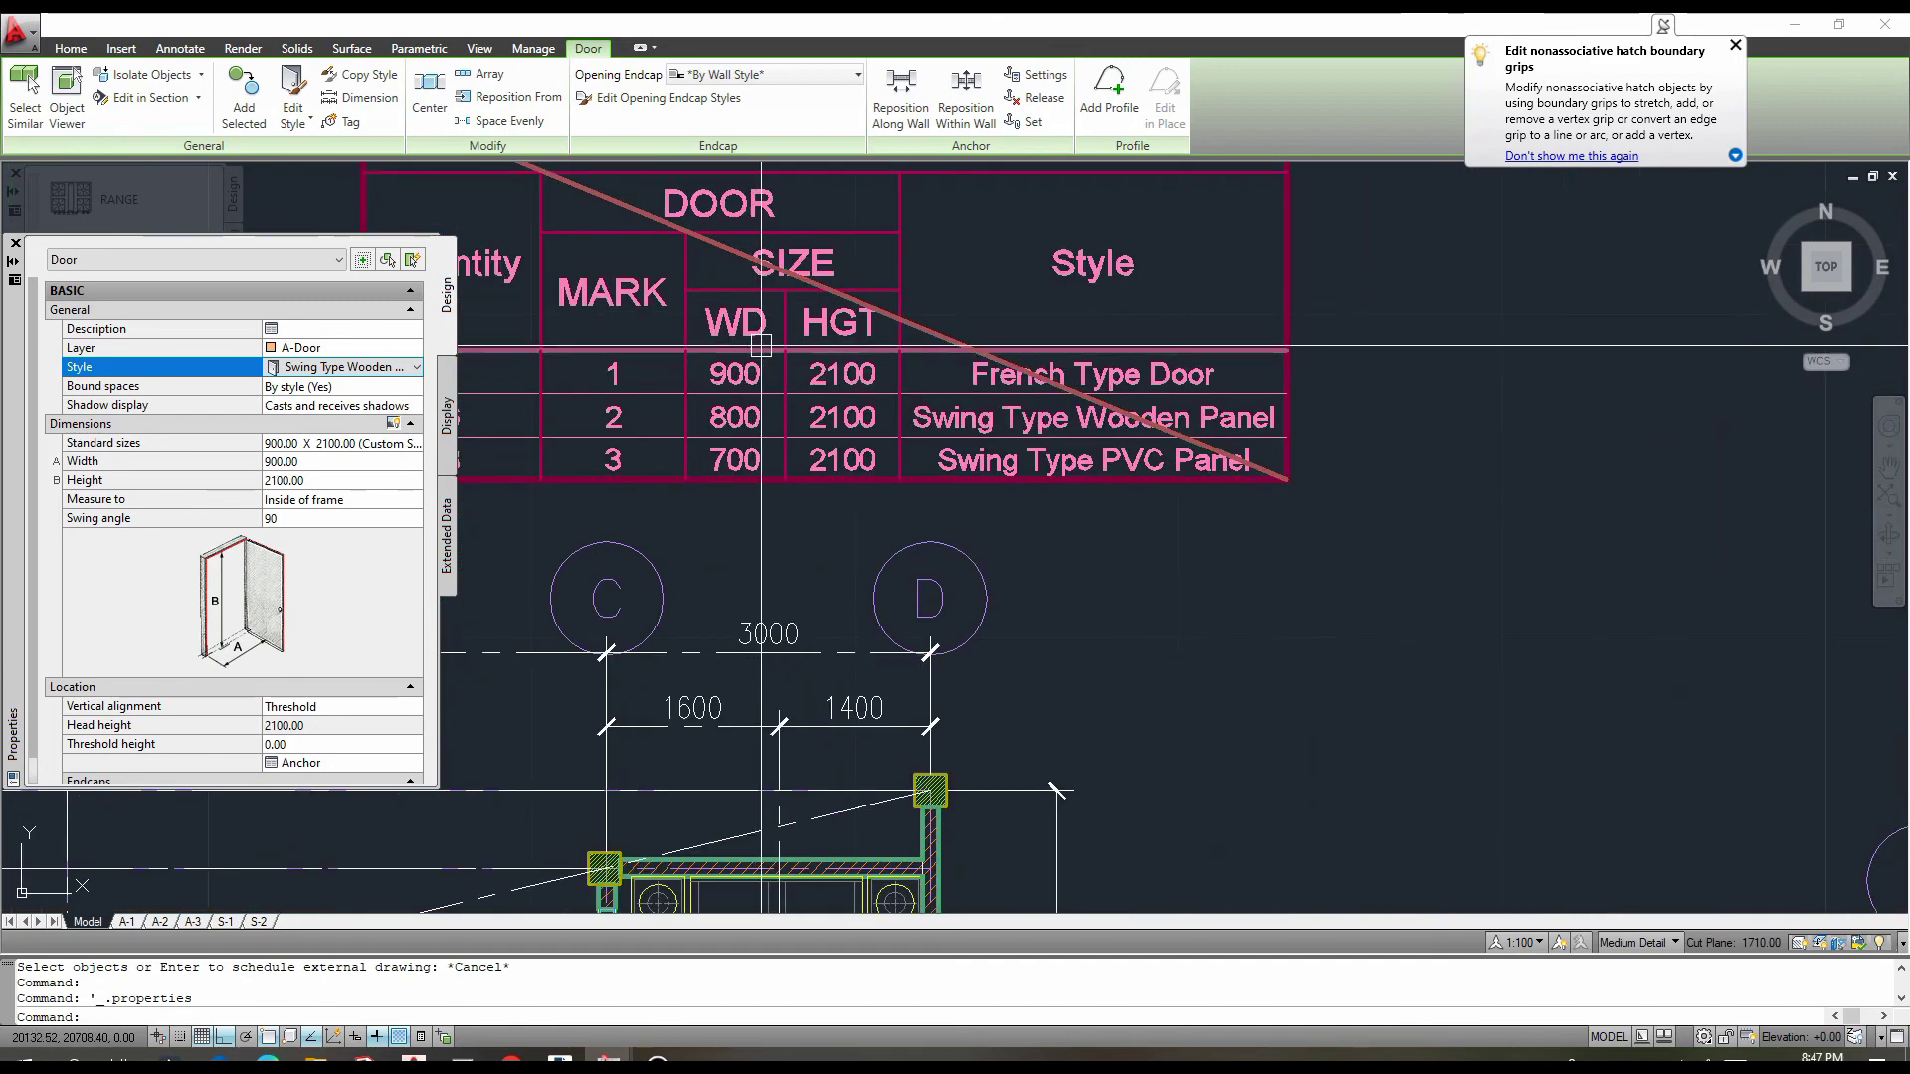
Update the out-of-date door schedule so its first row shows Swing Type Wooden Panel.
click(690, 278)
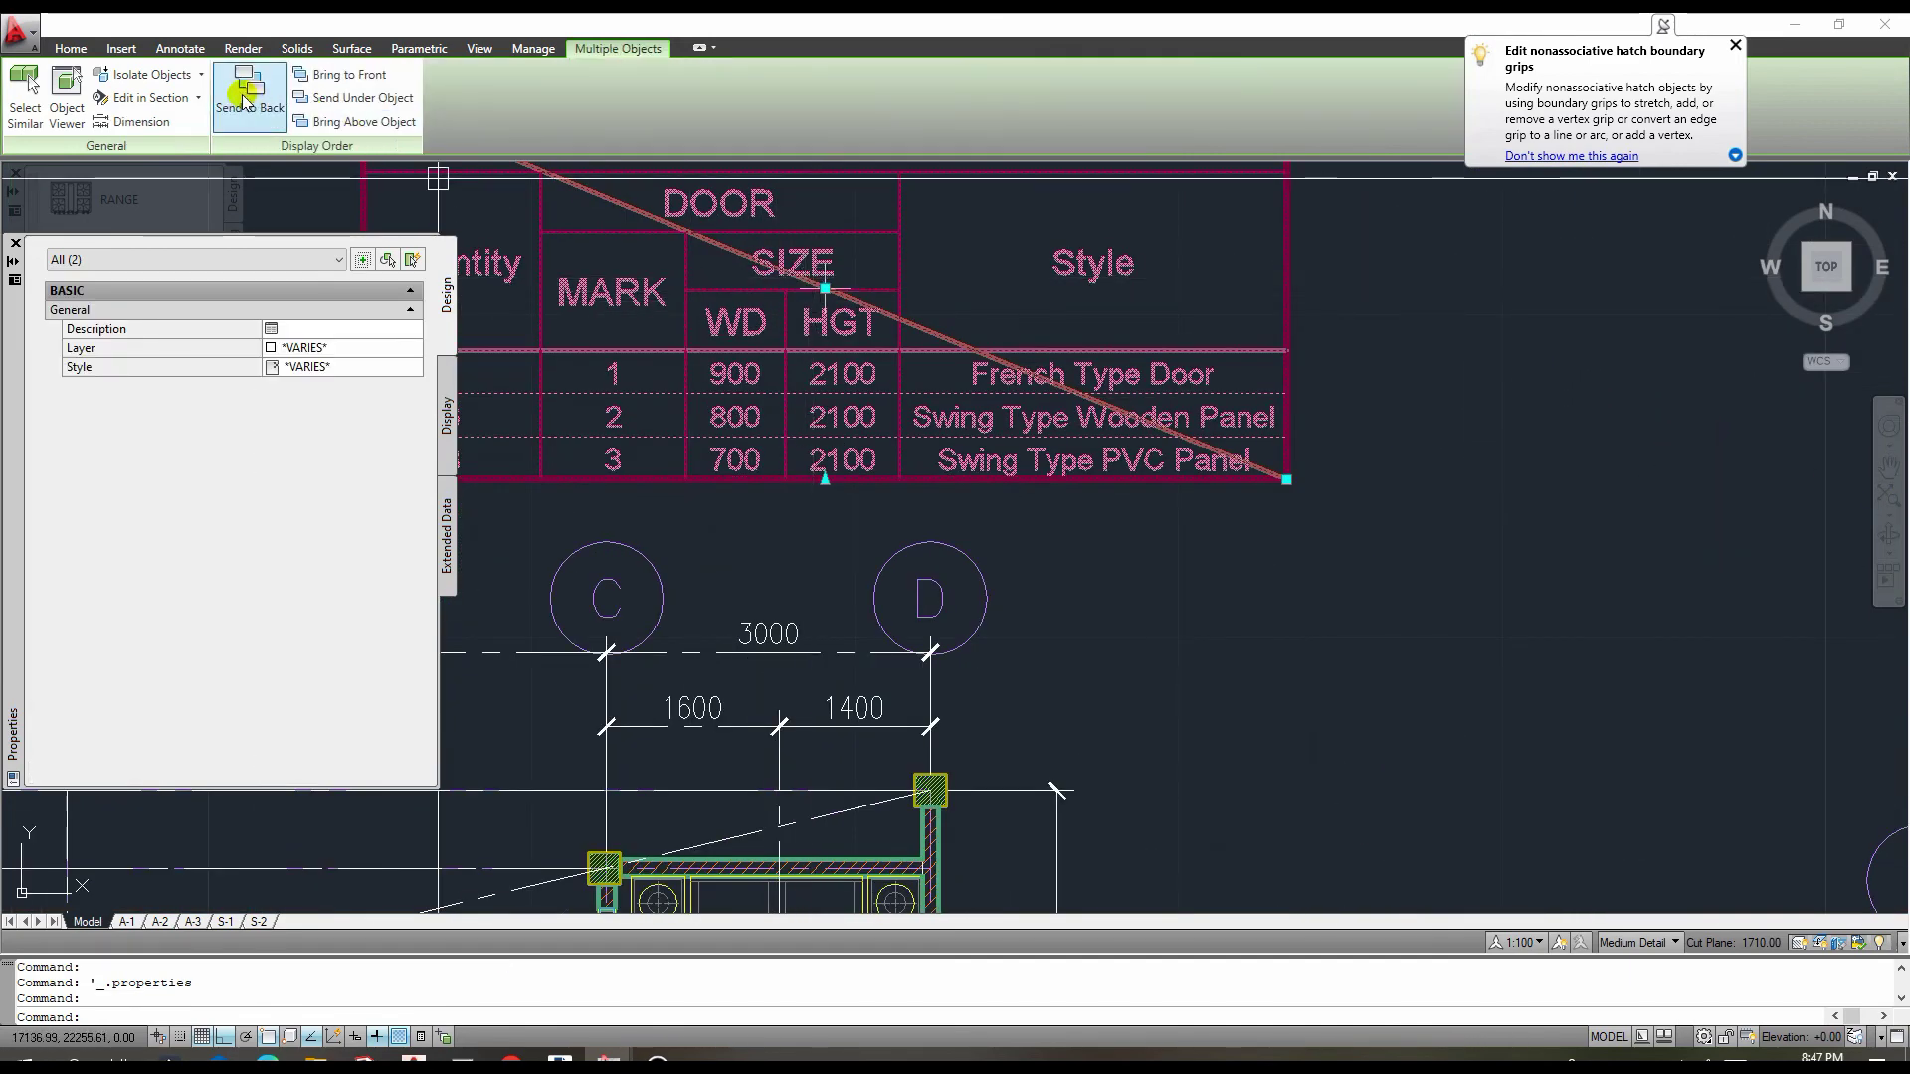
key(Escape)
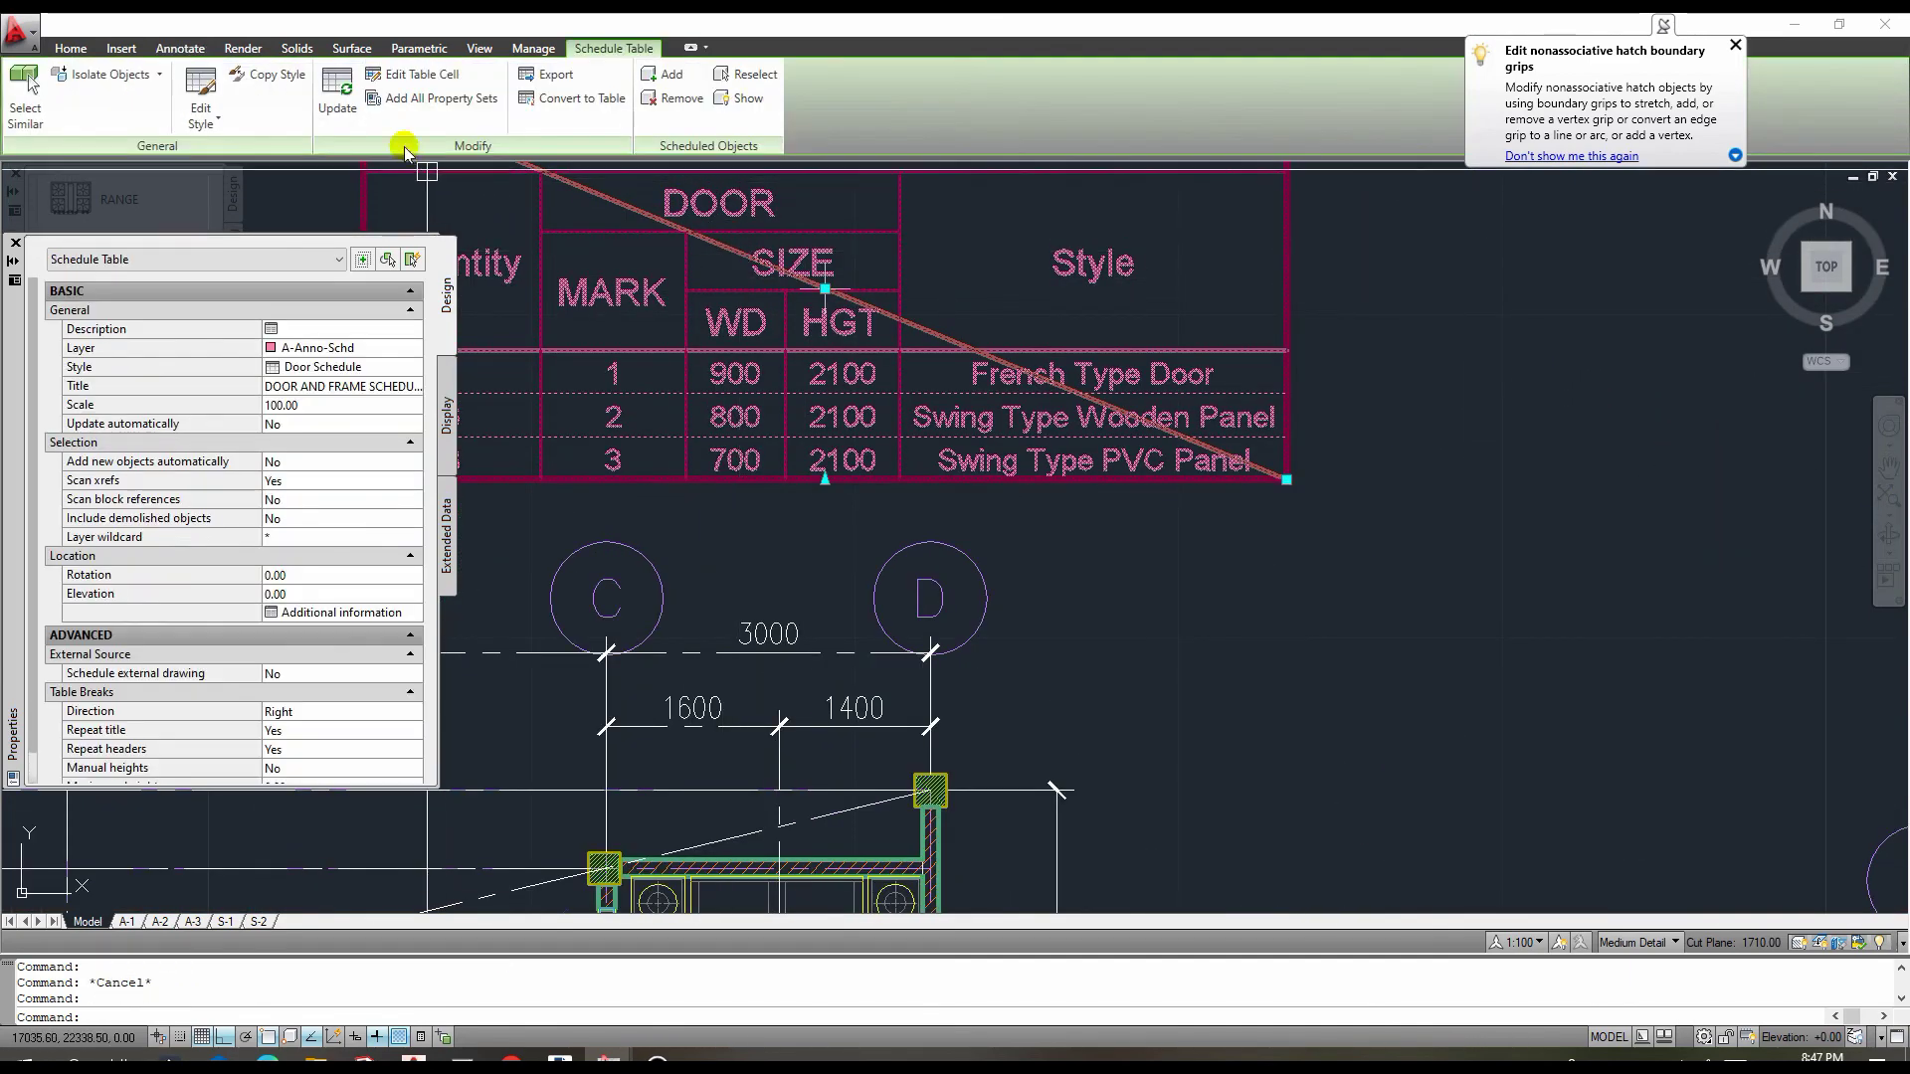
click(338, 90)
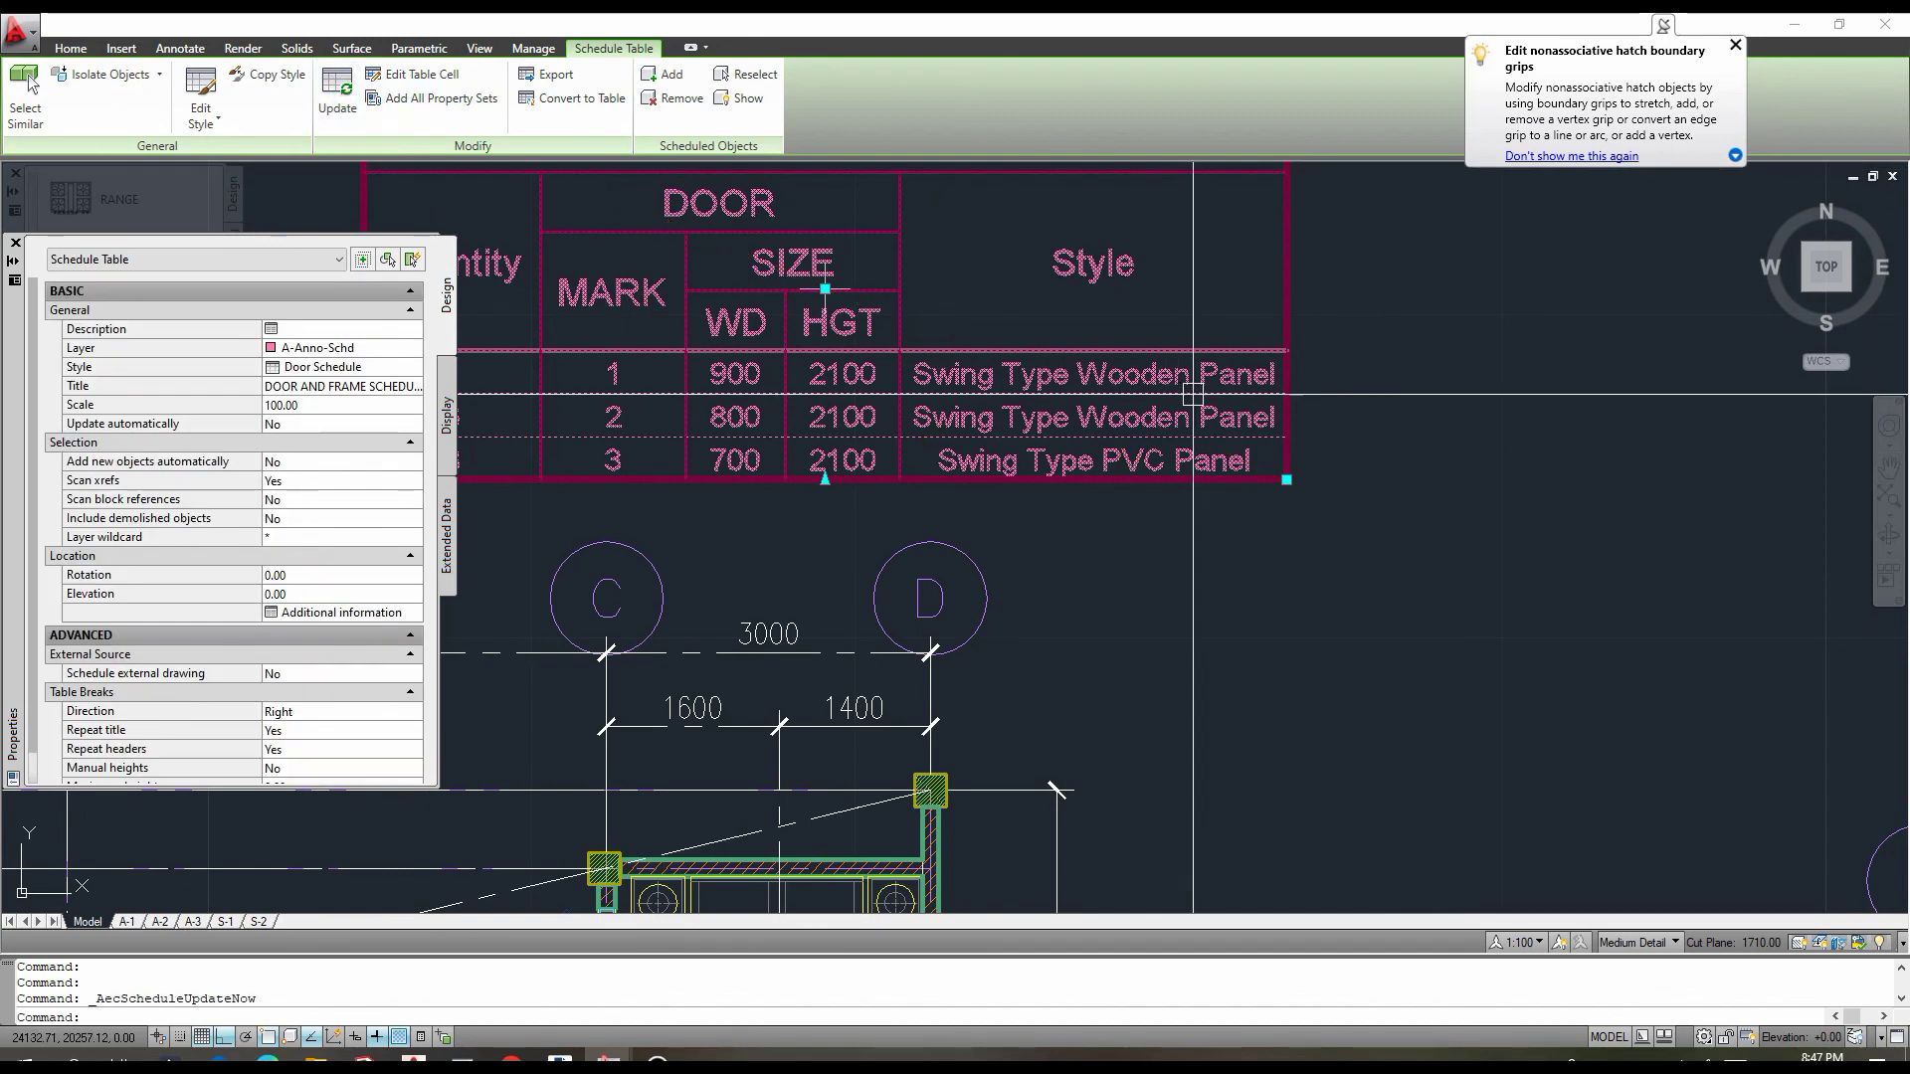
key(Escape)
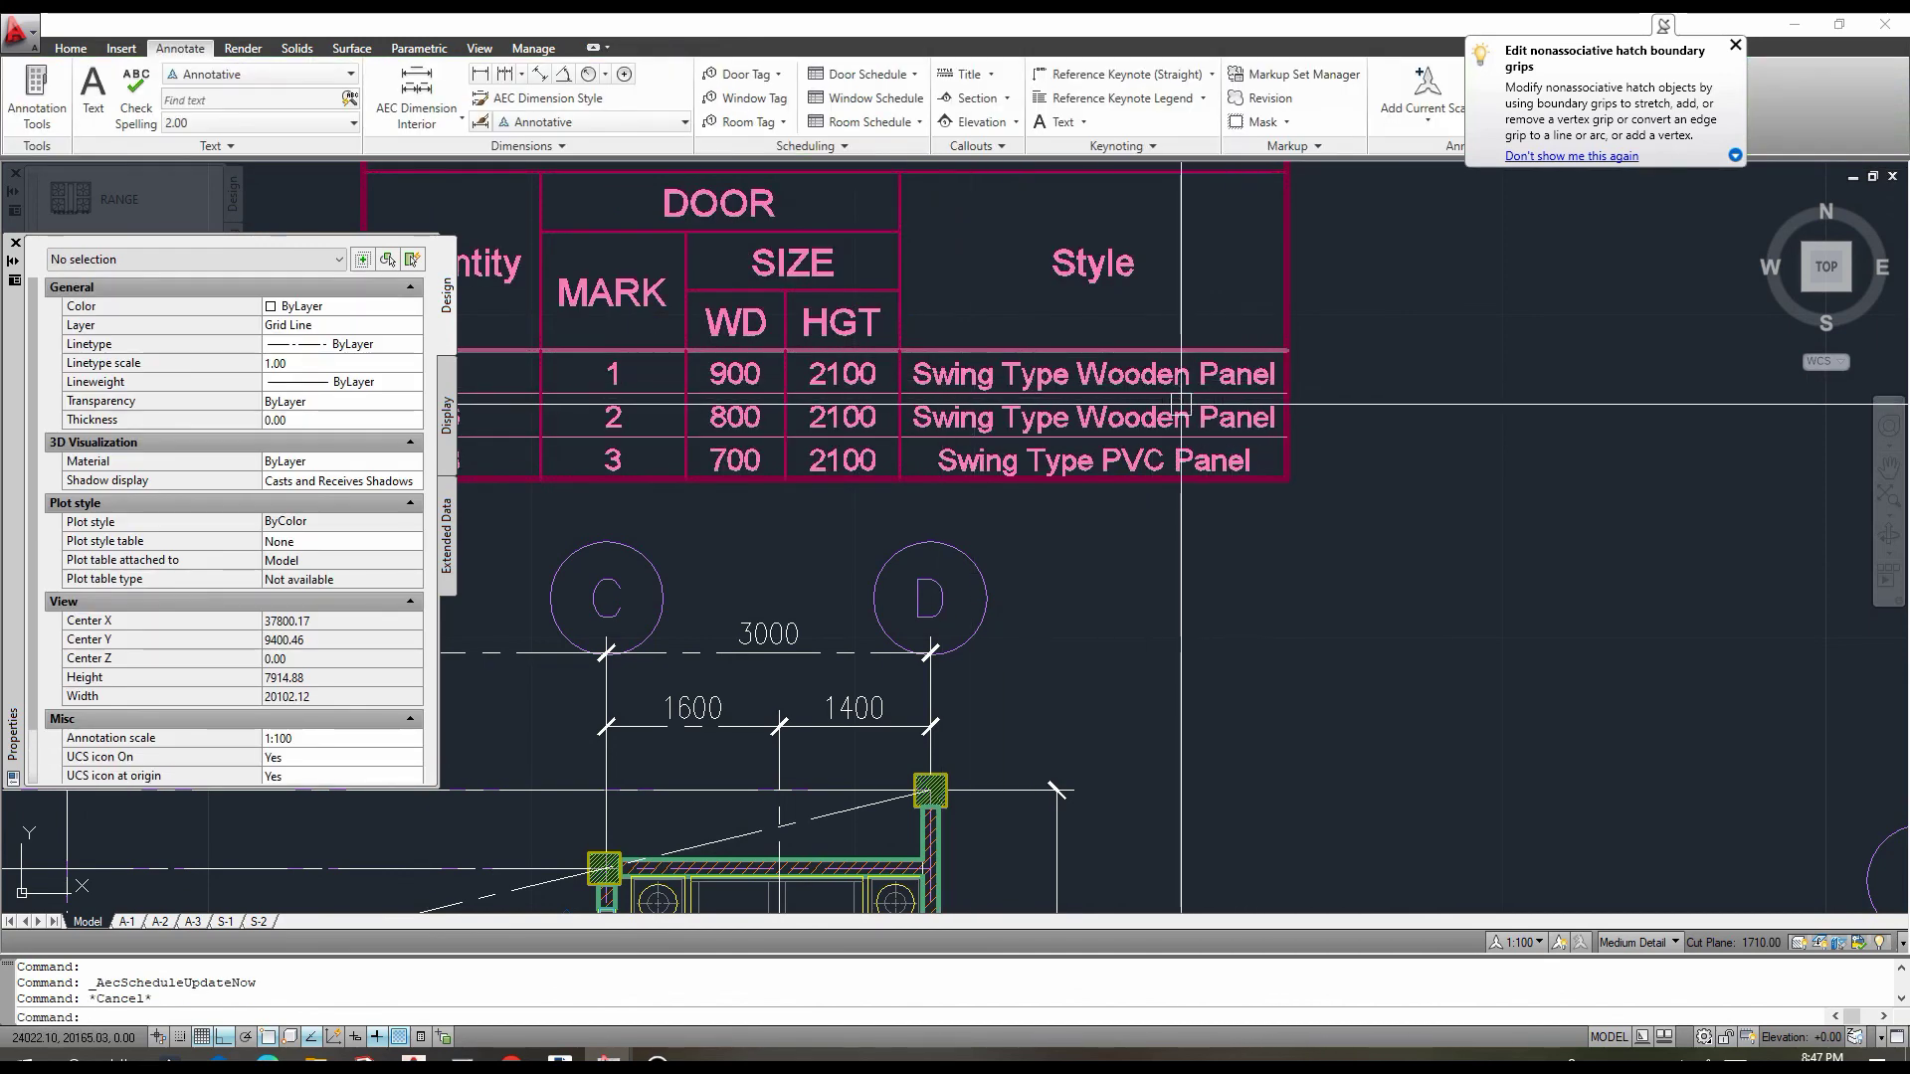
scroll(1178, 405, down, 4)
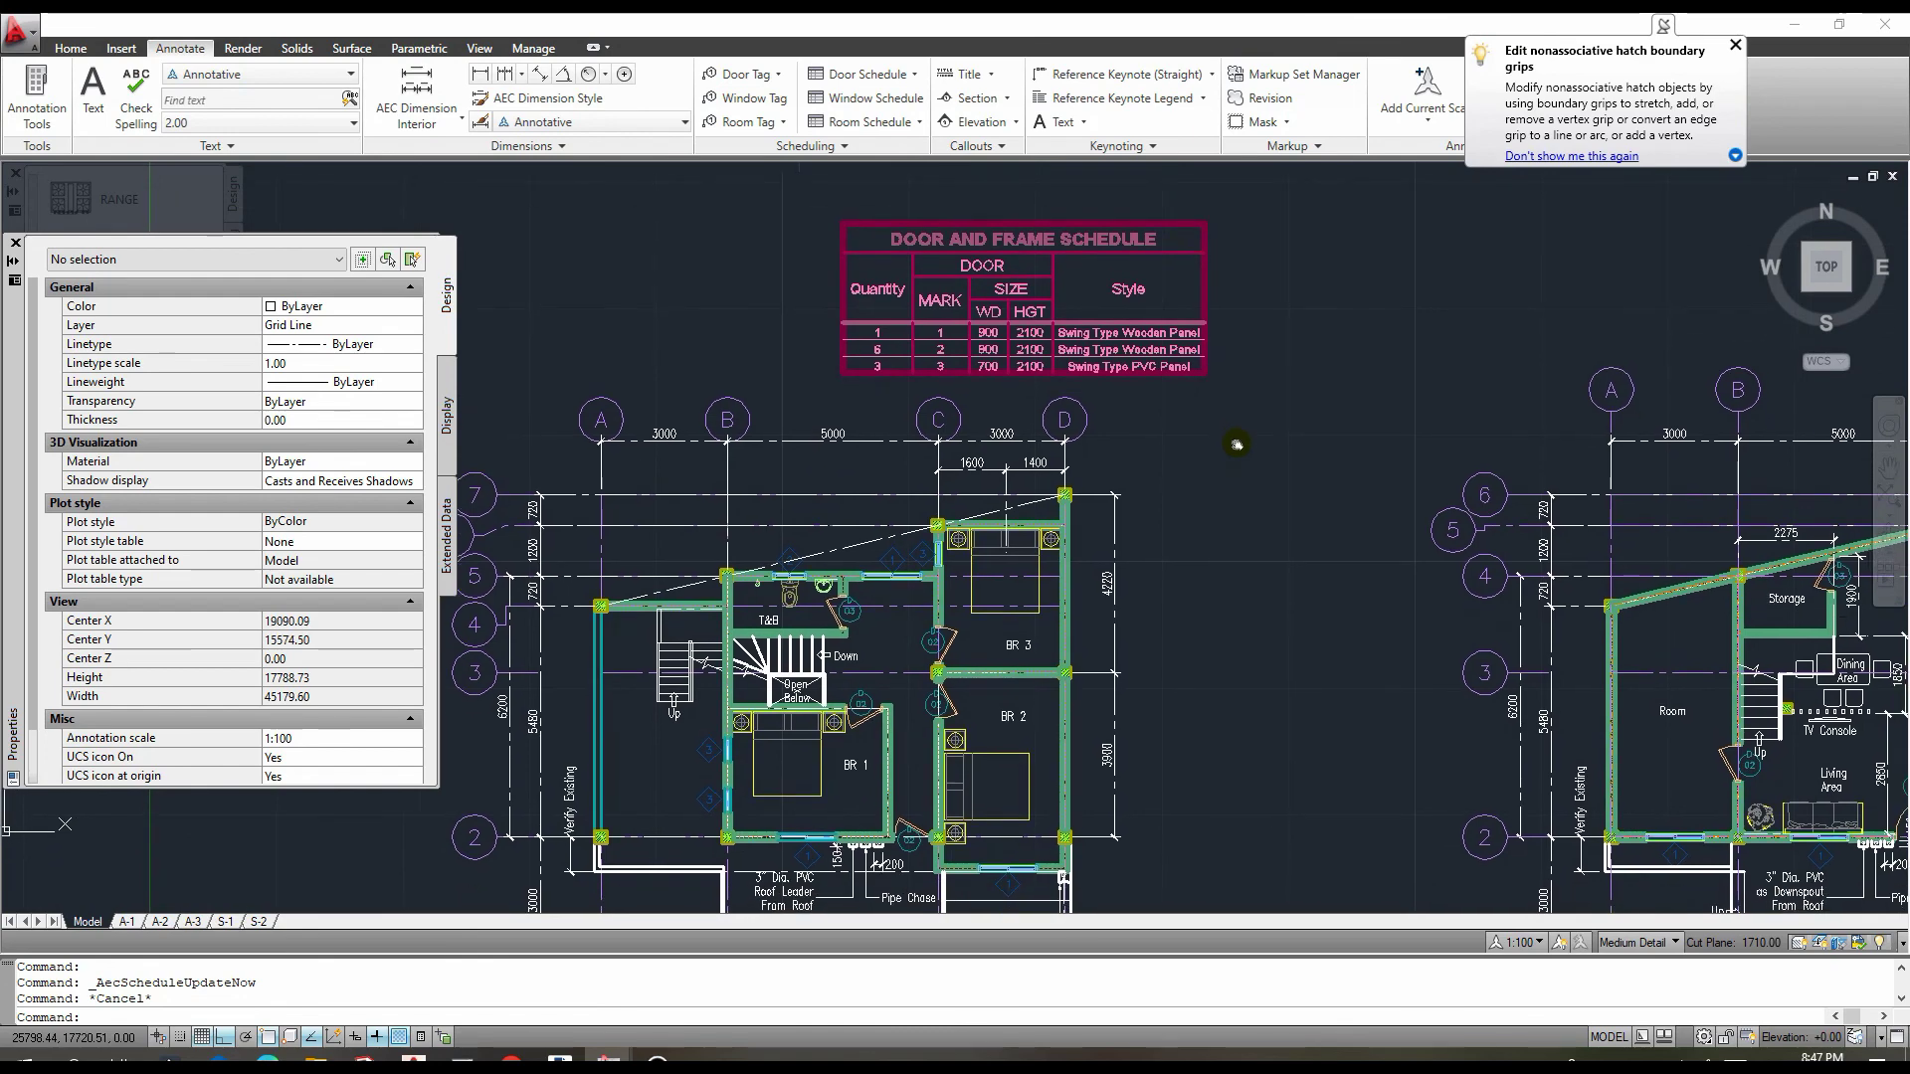
middle_drag(1236, 445, 1182, 442)
scroll(1088, 418, down, 5)
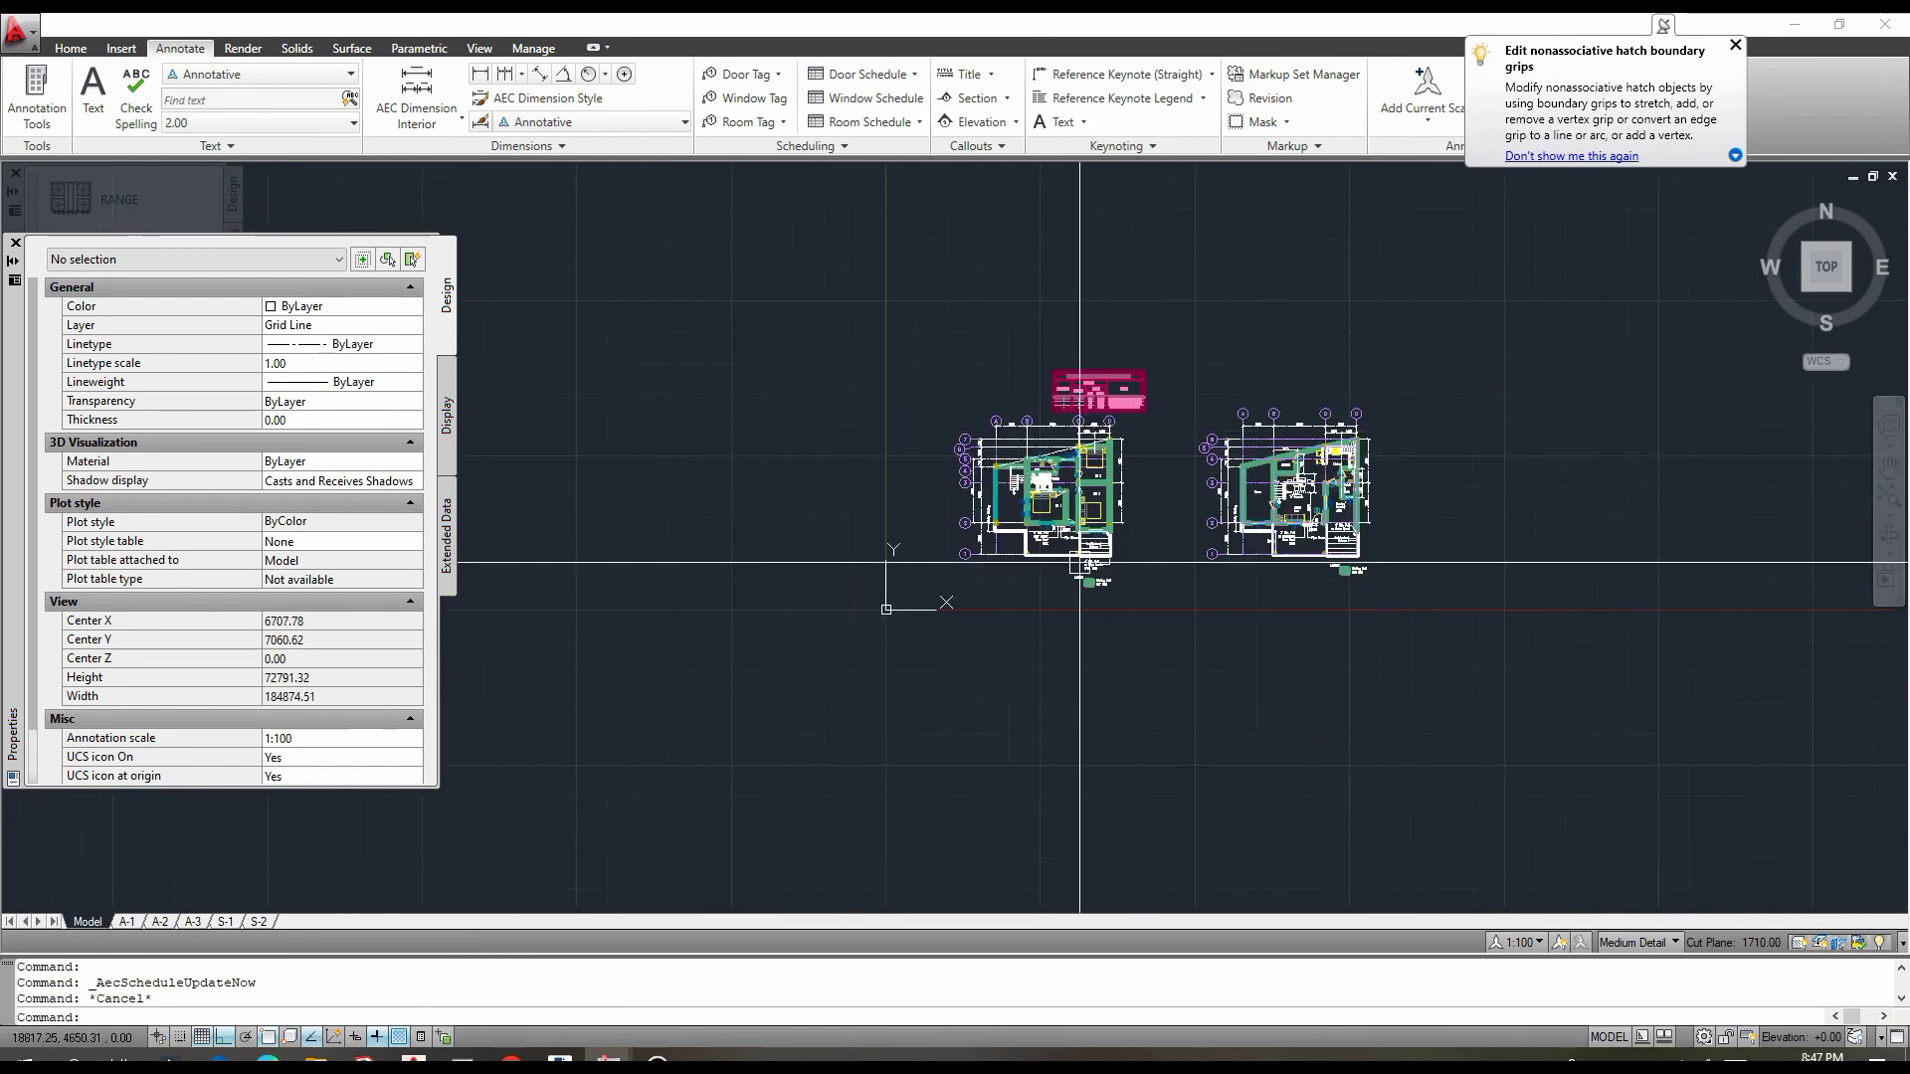